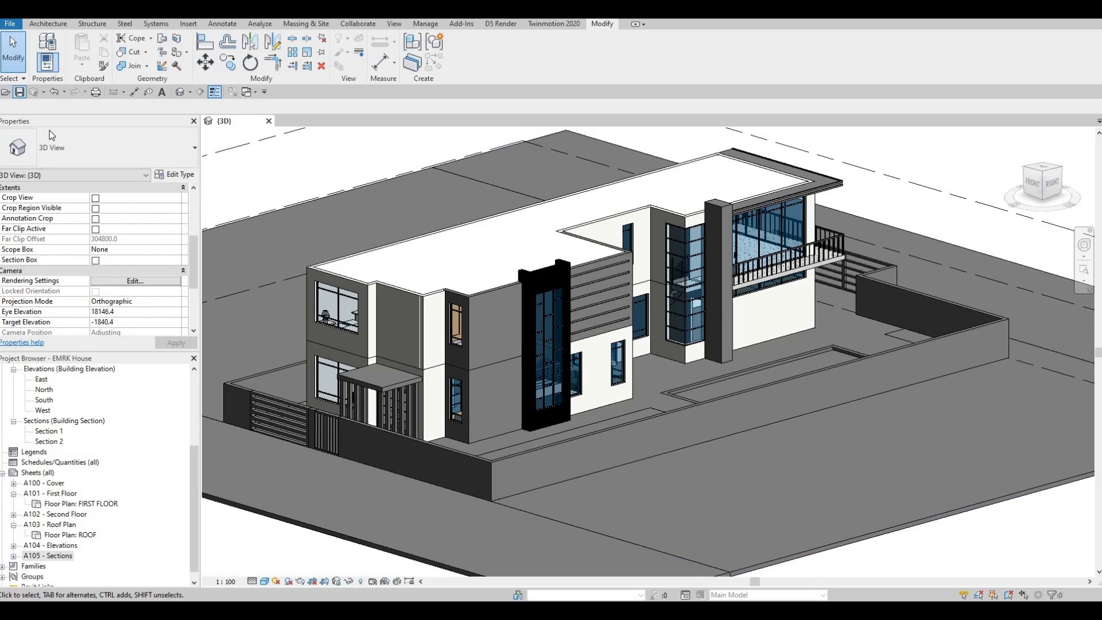
Step: Save the Revit house project and open its 3D model in Twinmotion through the Direct Link
click(17, 93)
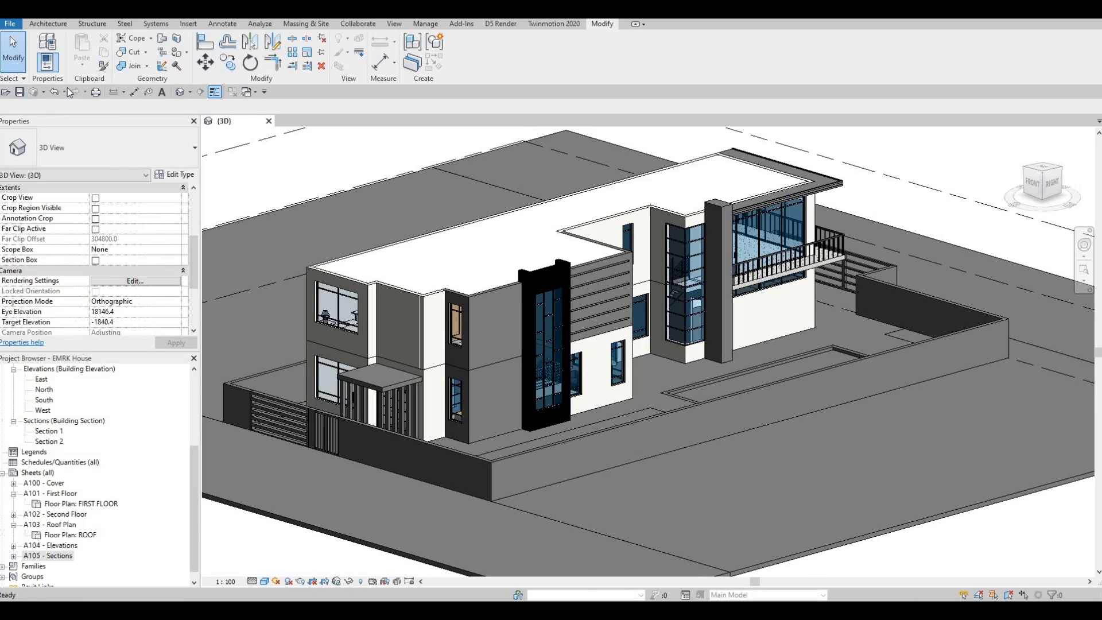
click(546, 24)
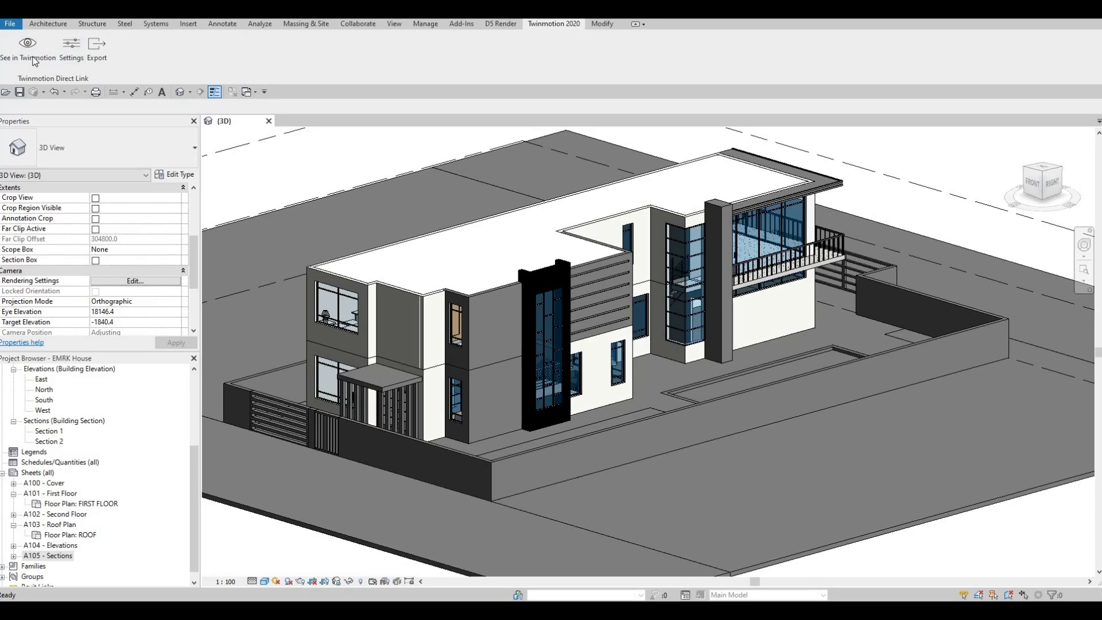
click(32, 57)
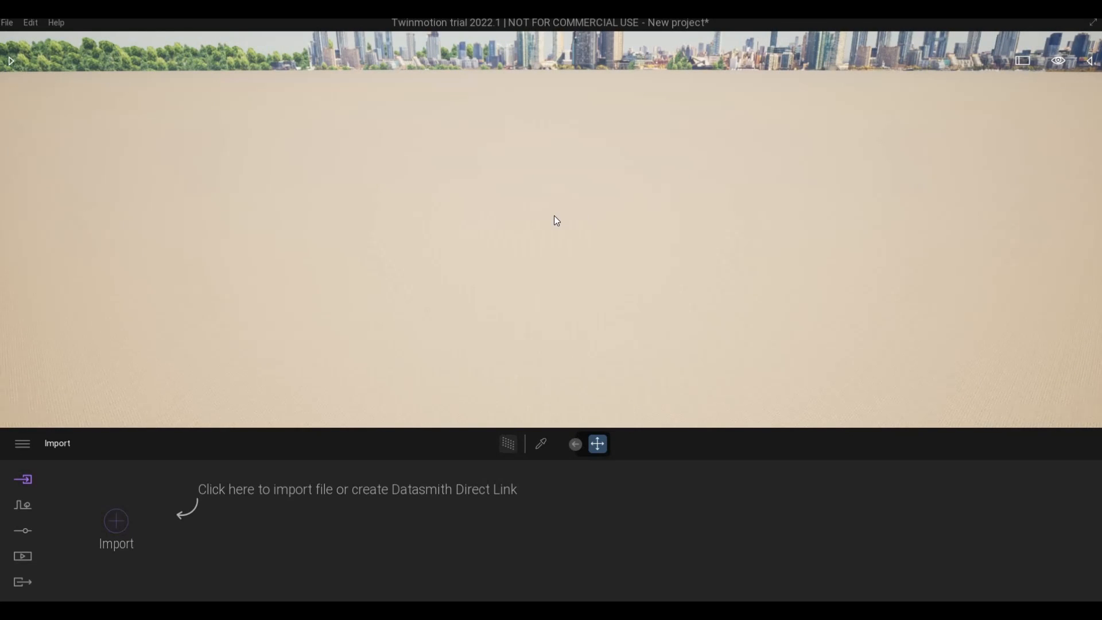
Step: Examine the imported house's facade, entrance canopy, boundary wall and pool area from several angles
key(F1)
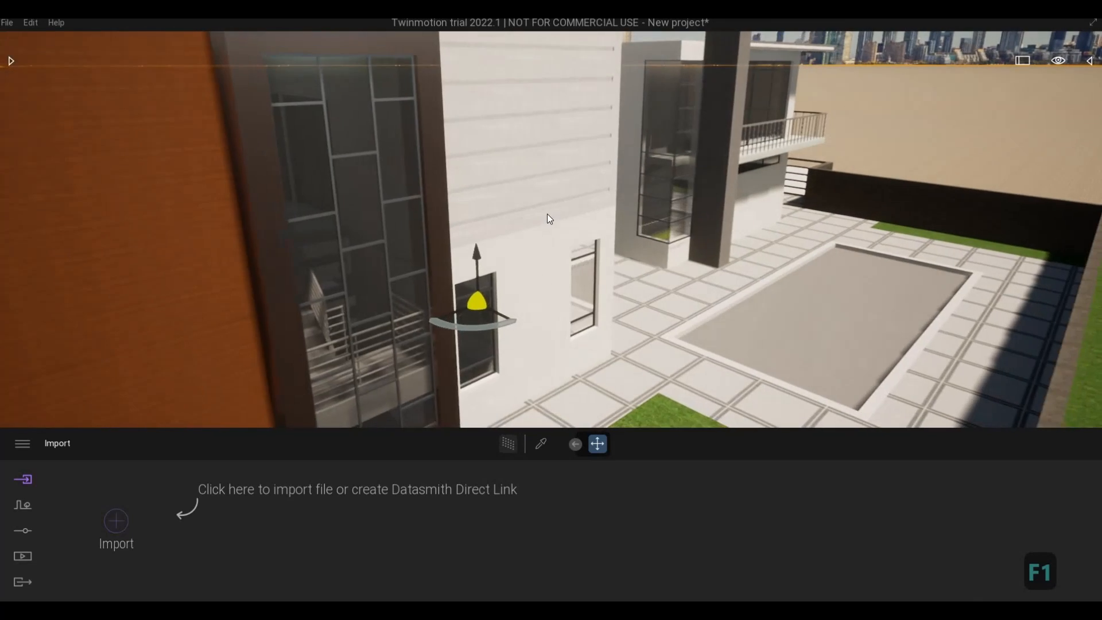
scroll(630, 270, down, 2)
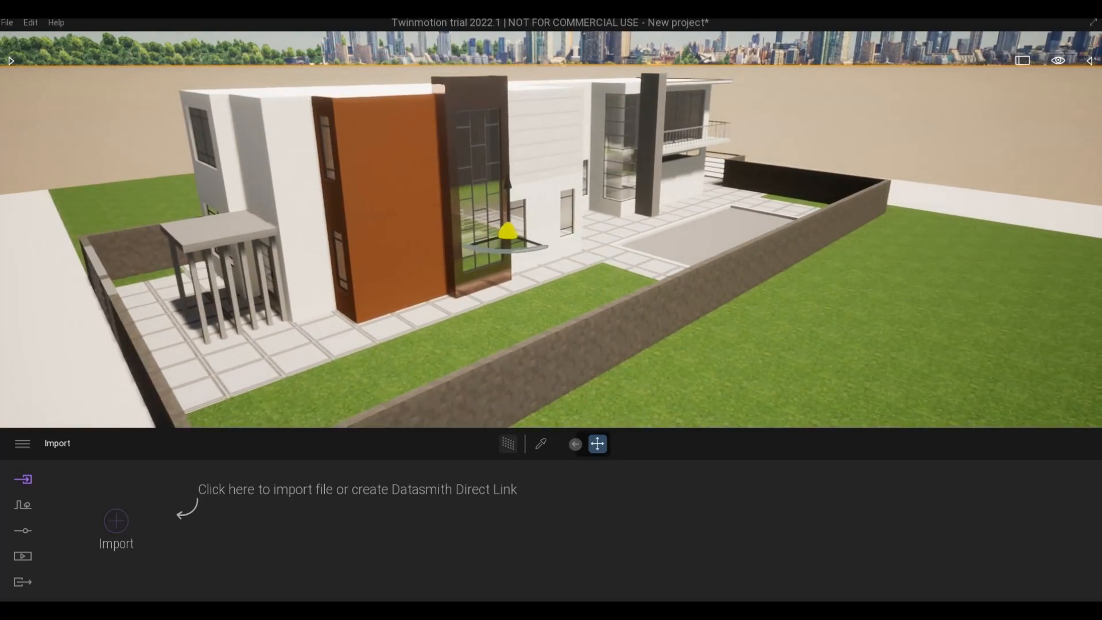
mouse_move(591, 282)
middle_down()
mouse_move(588, 221)
mouse_move(598, 269)
middle_up()
scroll(598, 231, up, 2)
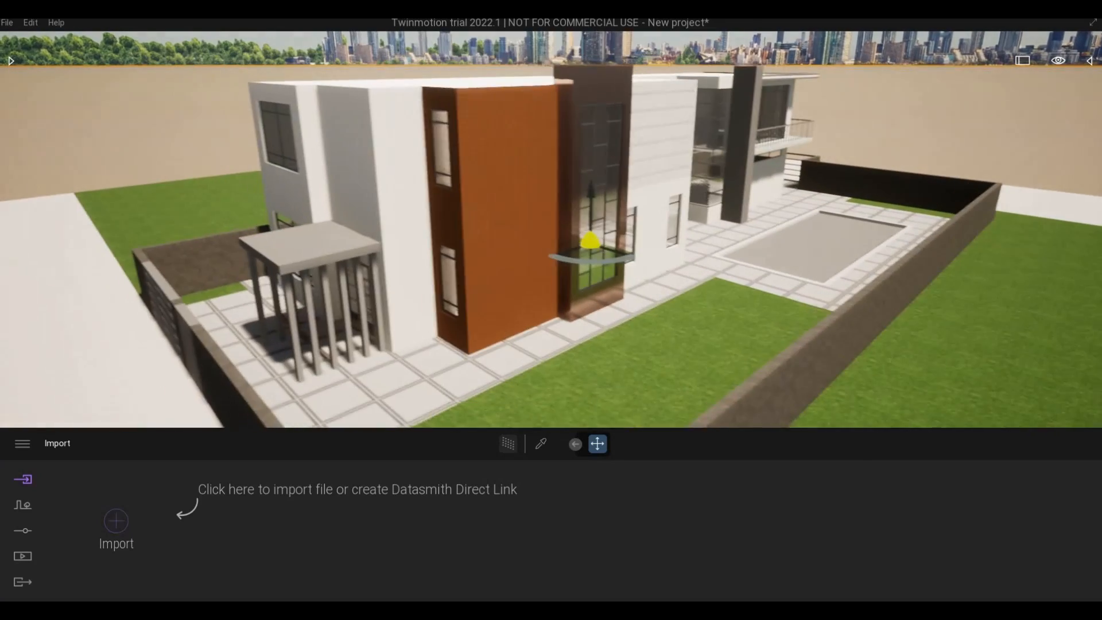
key(Escape)
scroll(605, 234, up, 2)
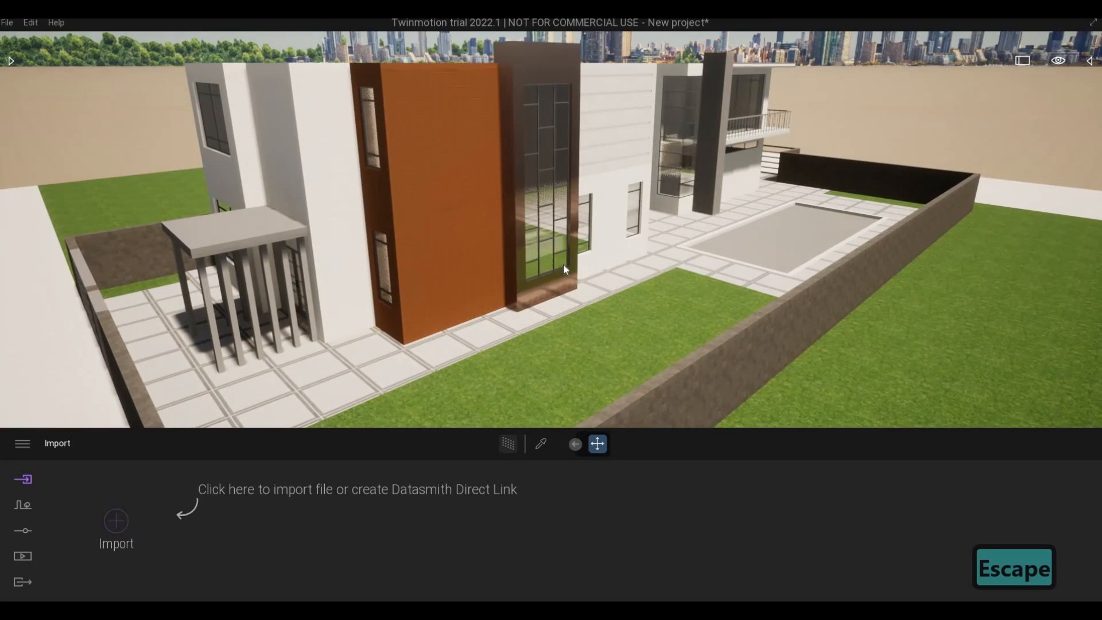
drag(632, 253, 696, 240)
middle_drag(695, 240, 693, 235)
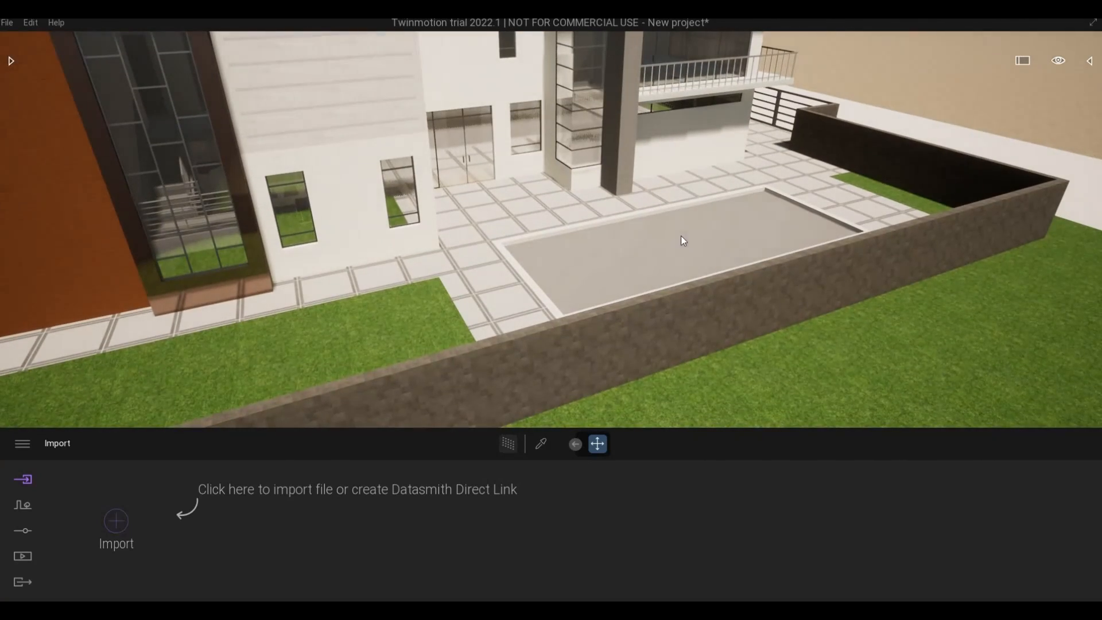
click(681, 238)
key(Escape)
drag(675, 249, 472, 221)
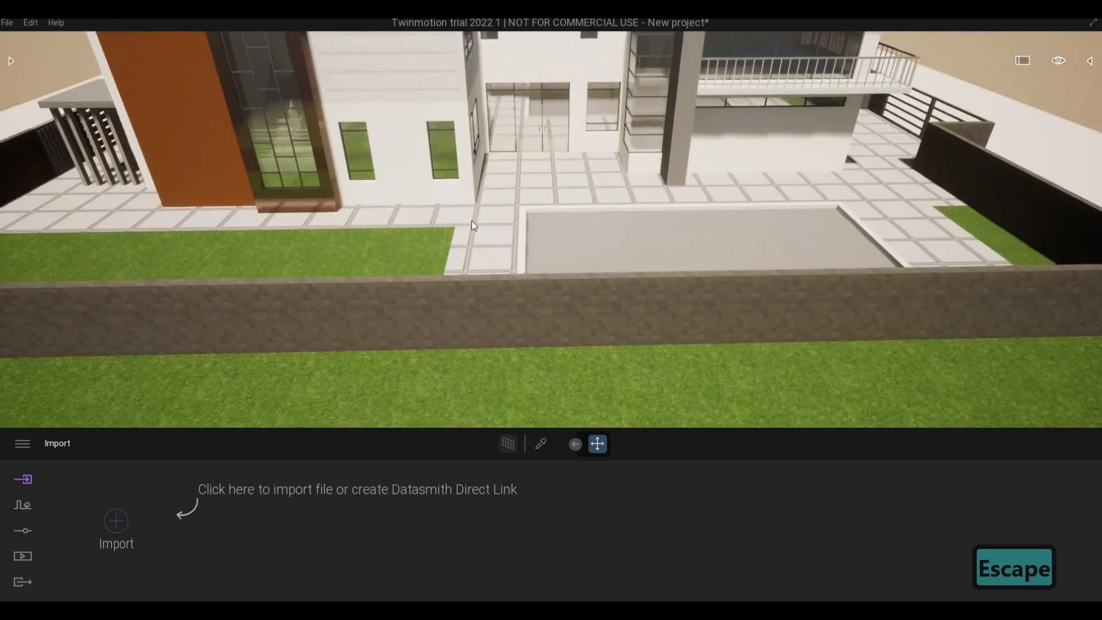
middle_drag(472, 169, 500, 80)
scroll(356, 200, down, 1)
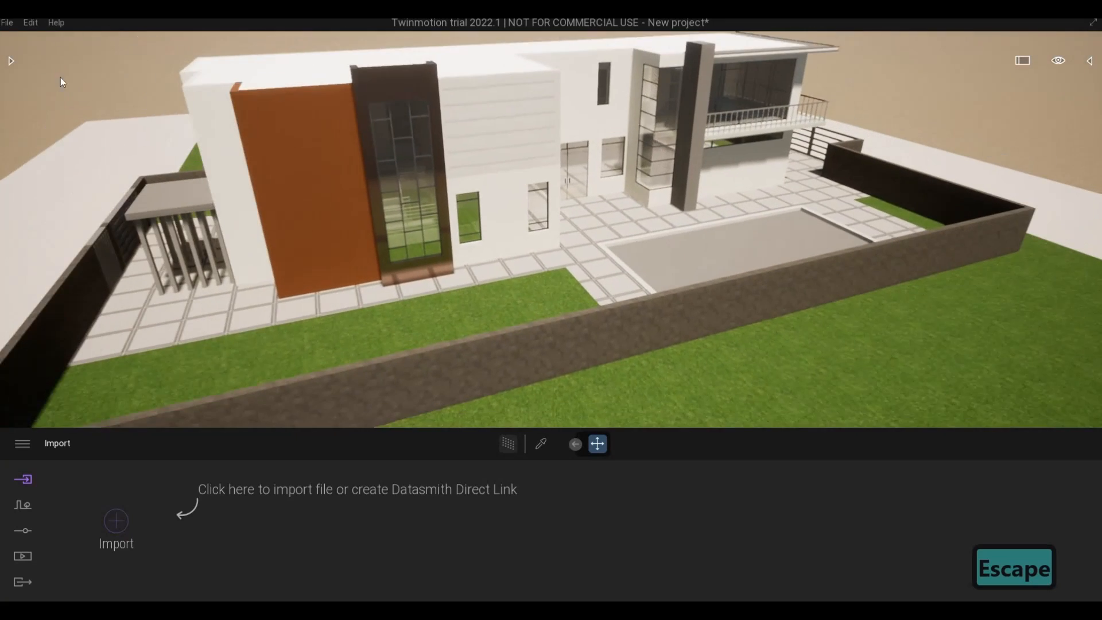
Step: Apply the Two sided glass material from the Glass library to the tall facade window's glazing
click(12, 58)
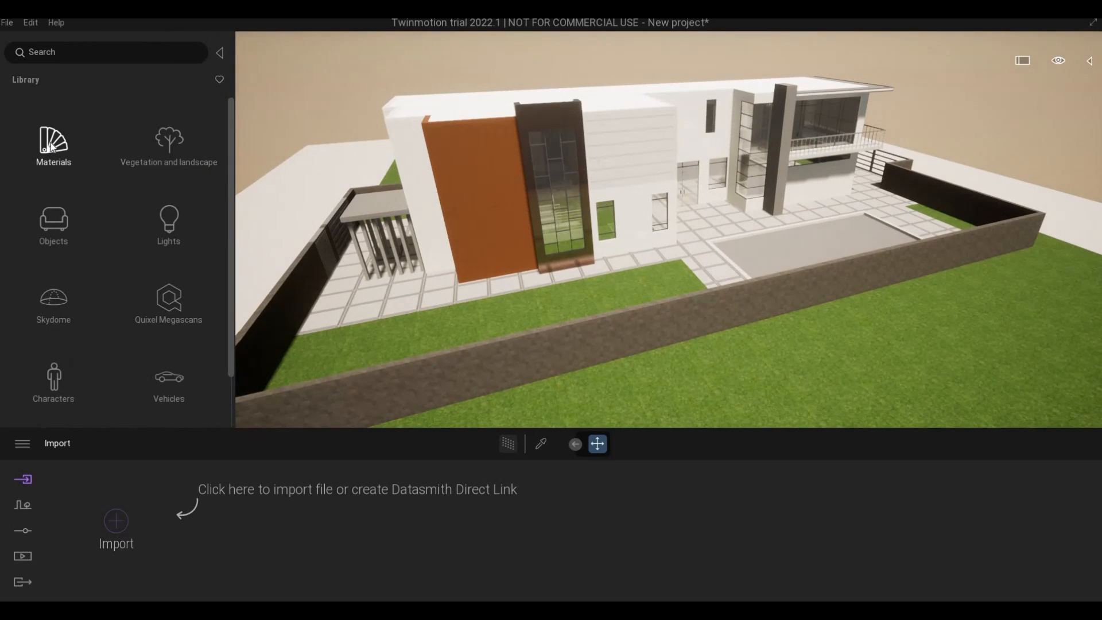
click(52, 148)
click(52, 148)
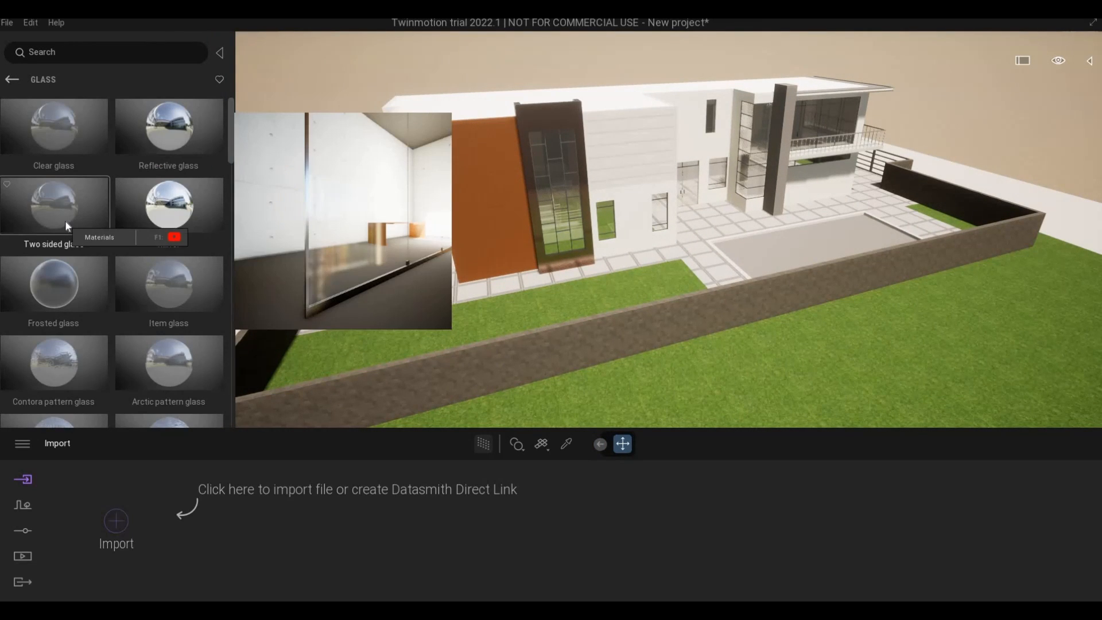
drag(321, 219, 558, 190)
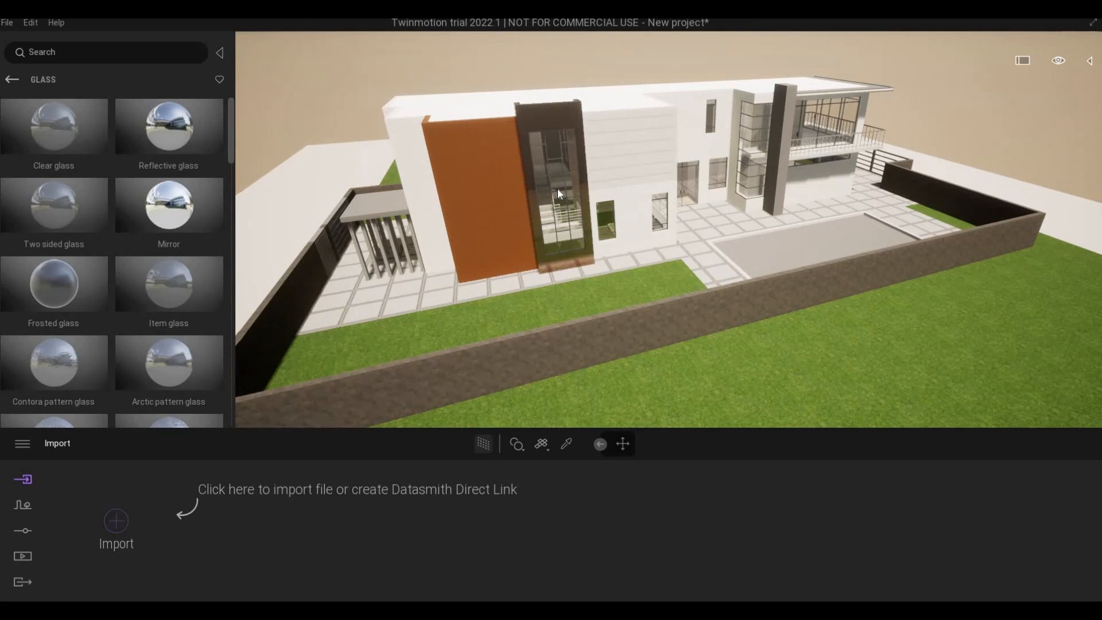
drag(771, 131, 757, 118)
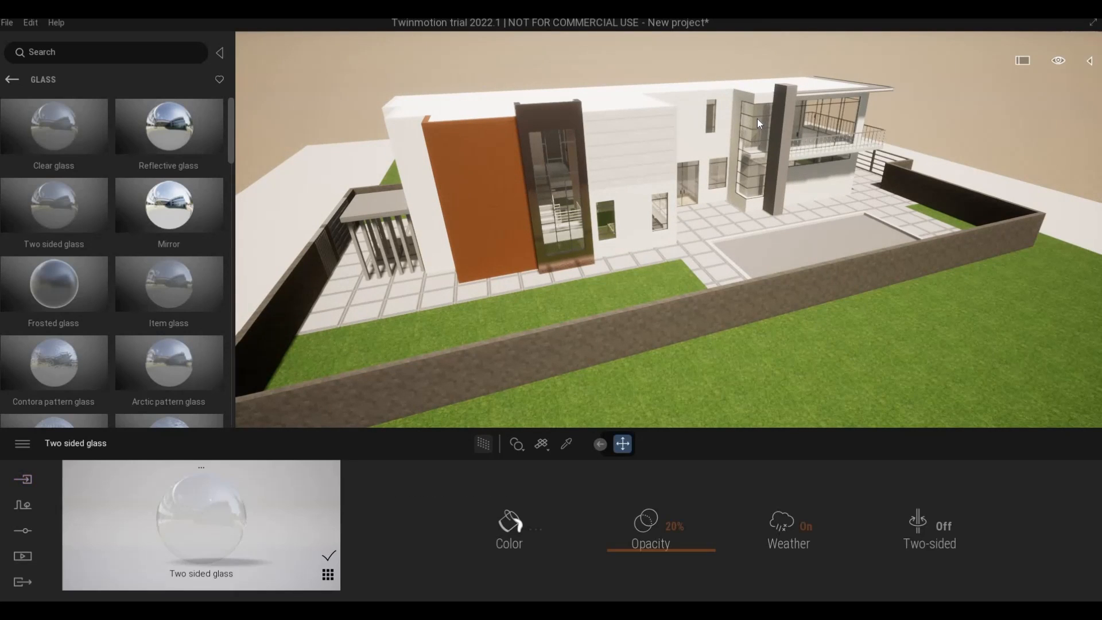
Step: Set the window glass's opacity to 64% and its color to grey with RGB 155, 155, 155
scroll(750, 129, up, 3)
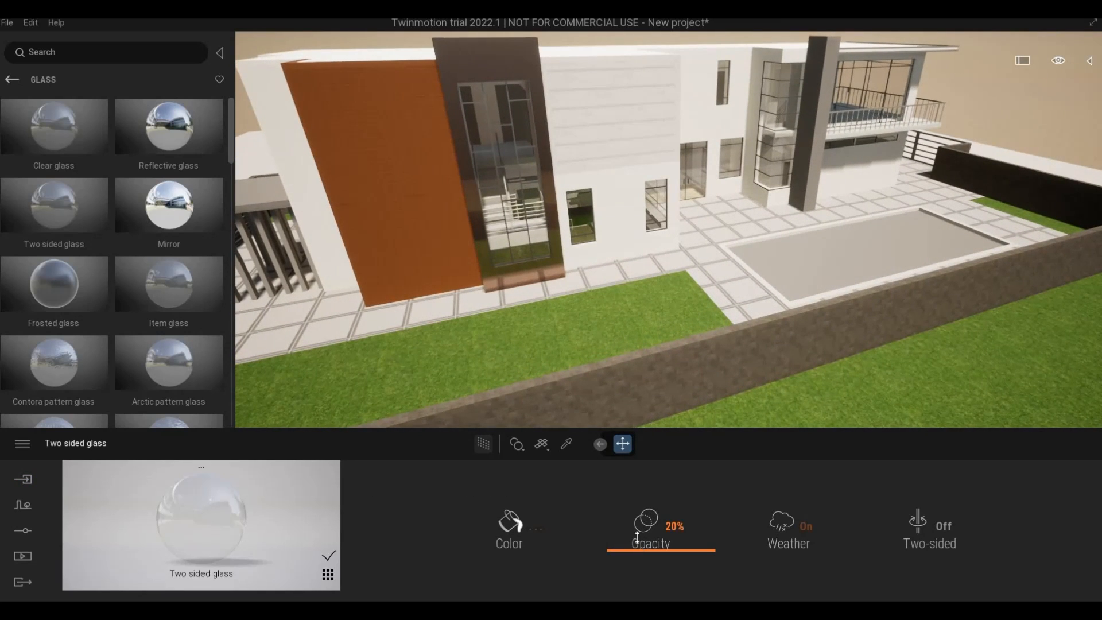
drag(646, 546, 644, 506)
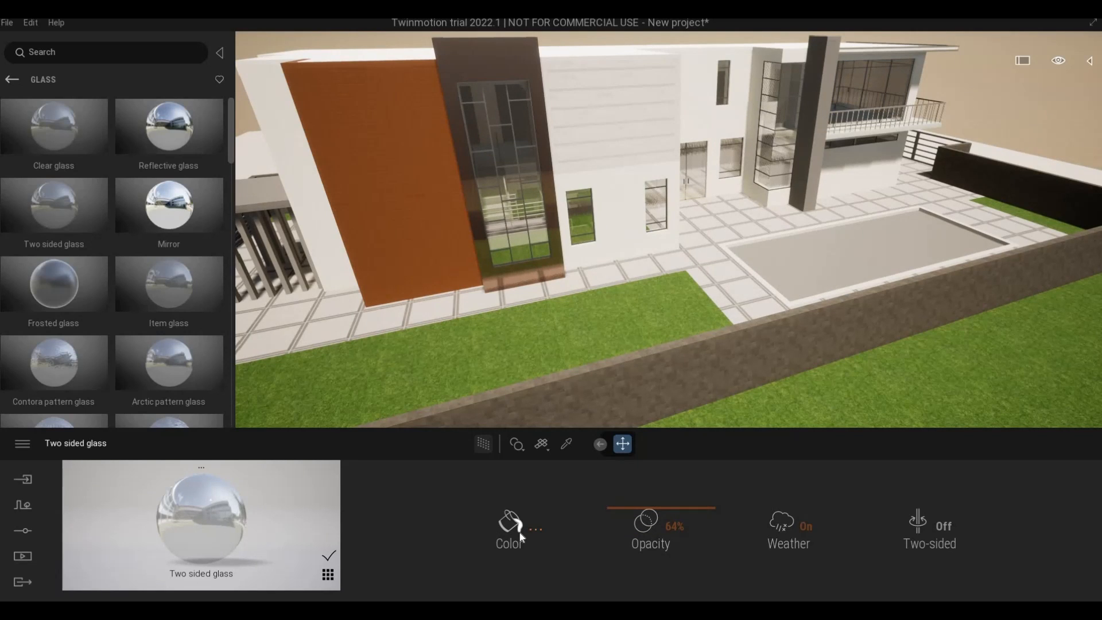
drag(534, 225, 530, 276)
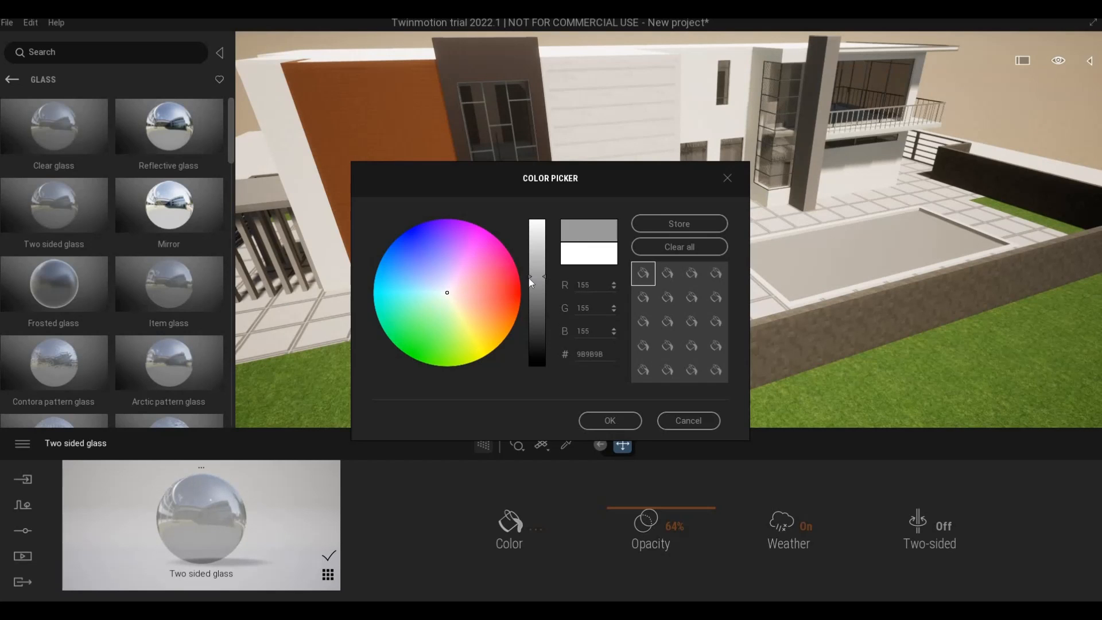
click(611, 421)
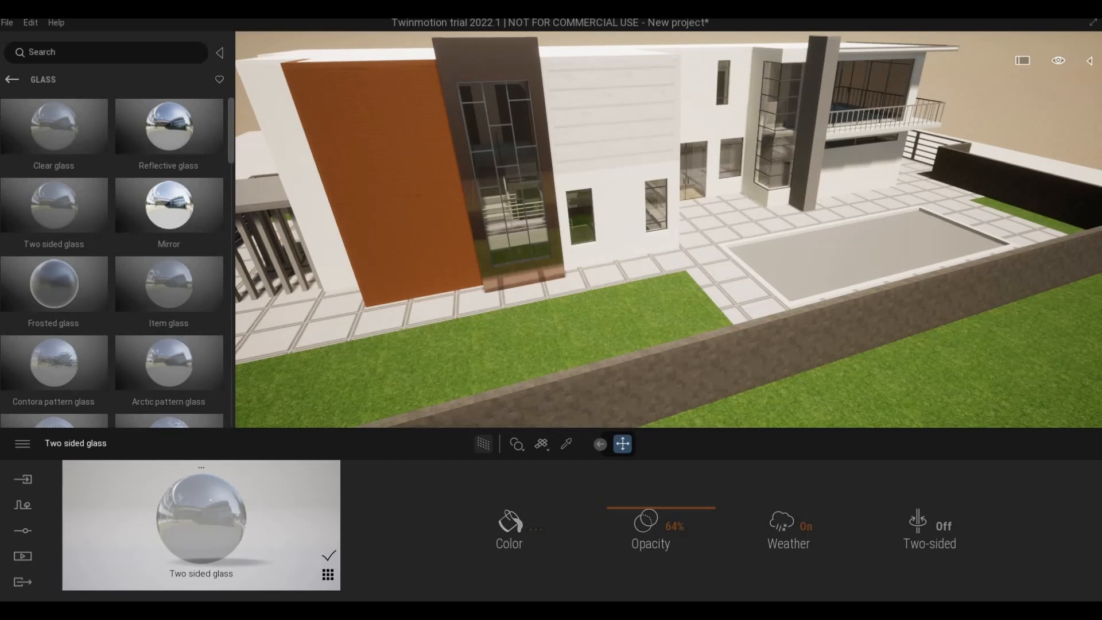
Step: Apply the Chrome material from the Metal library to the tall facade window's mullions
shift+middle_drag(574, 333, 549, 278)
scroll(521, 262, up, 3)
scroll(549, 278, up, 3)
mouse_move(480, 280)
shift+middle_down()
mouse_move(537, 281)
mouse_move(499, 287)
shift+middle_up()
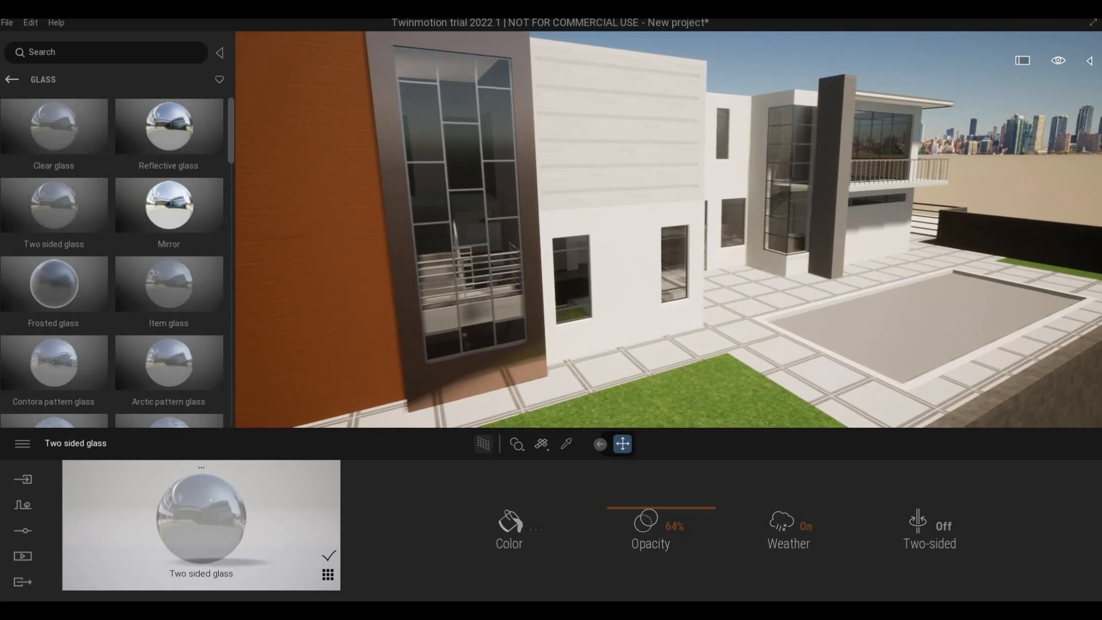
click(11, 80)
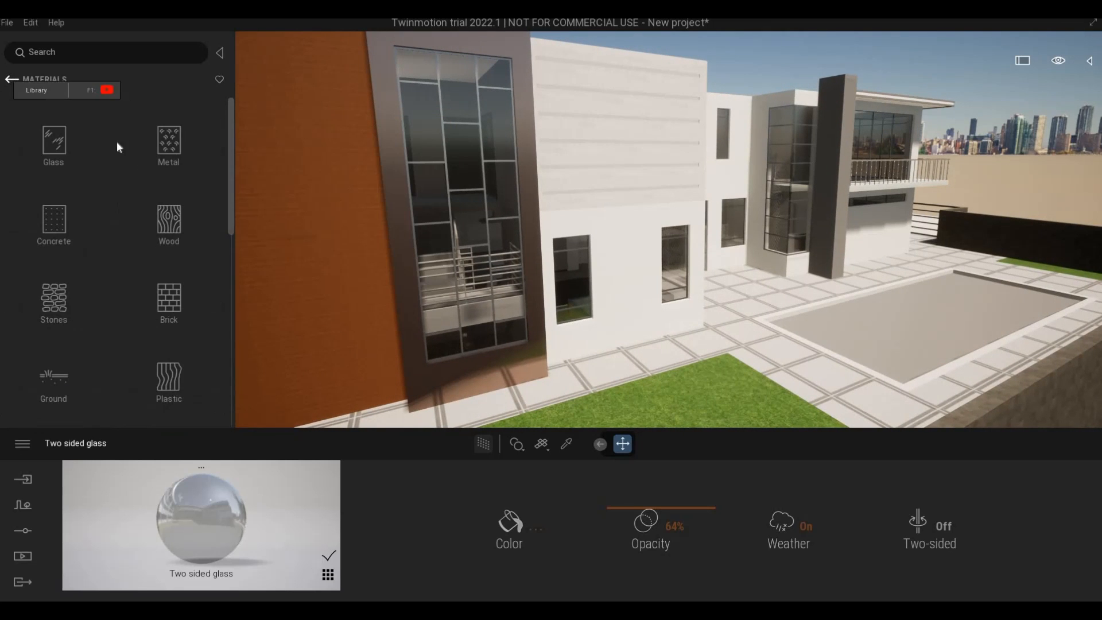
click(170, 147)
scroll(468, 150, up, 5)
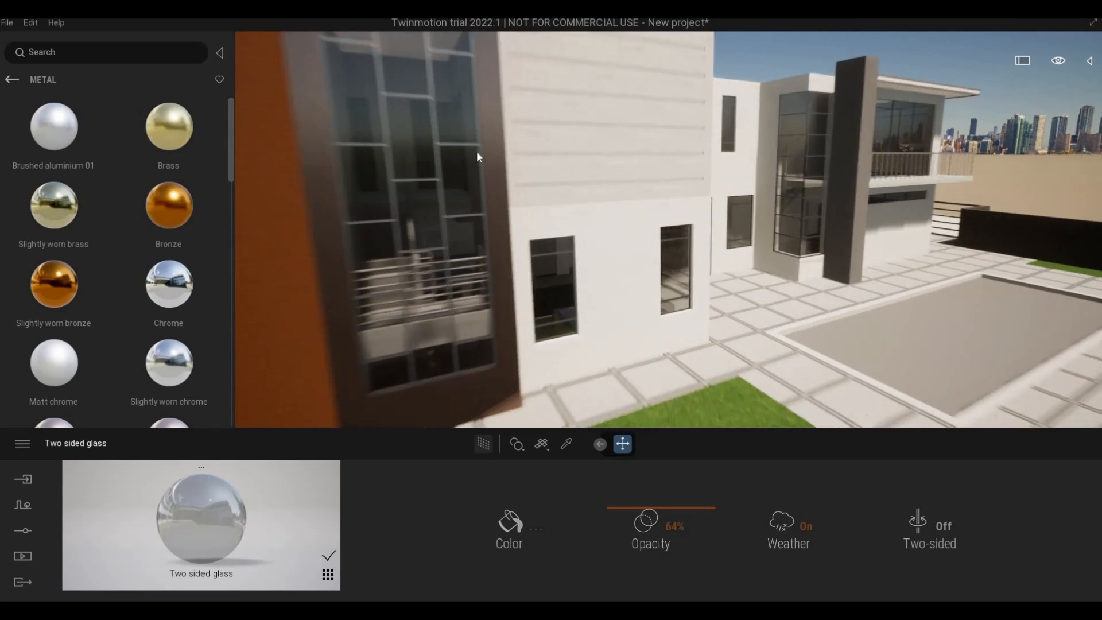
scroll(570, 156, up, 10)
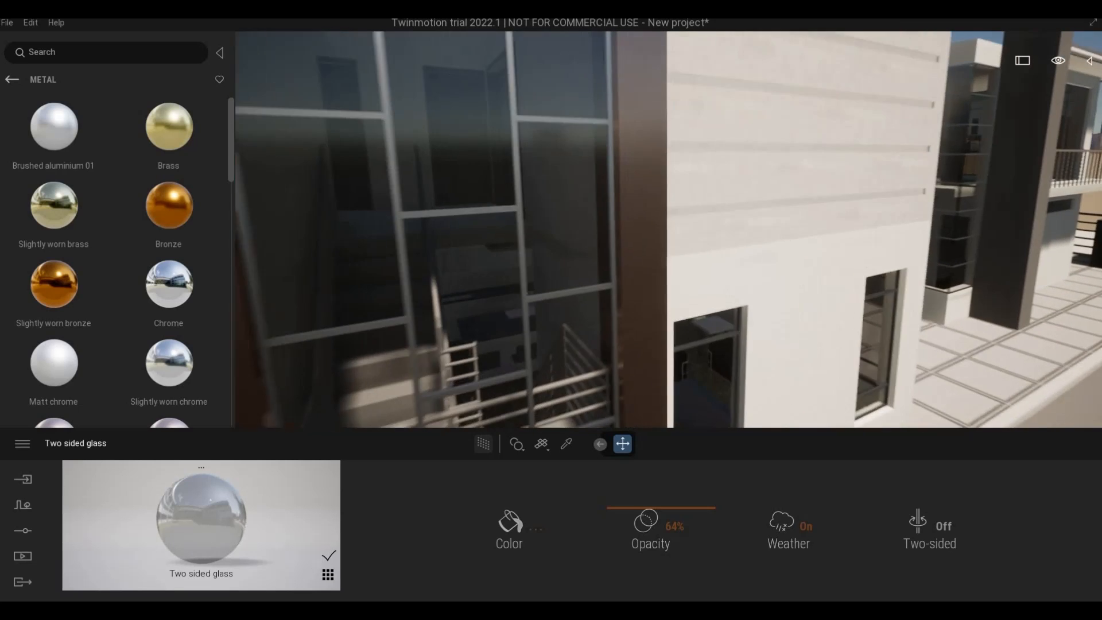
scroll(561, 166, down, 5)
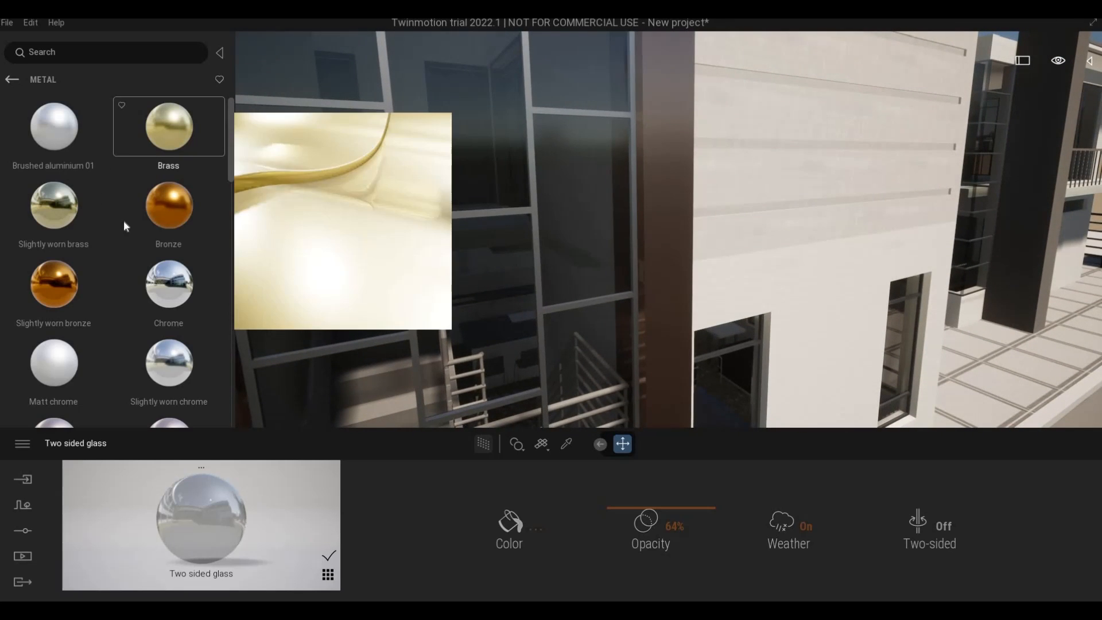
drag(168, 302, 538, 222)
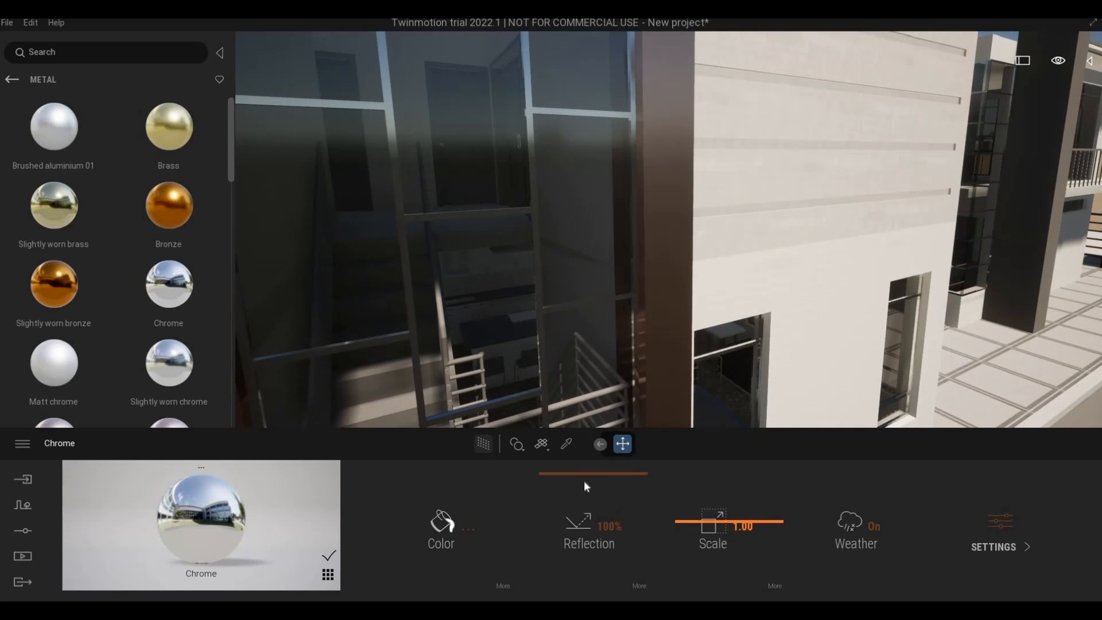
Step: Set the color of the mullions' Chrome material to light grey C4C4C4
key(s)
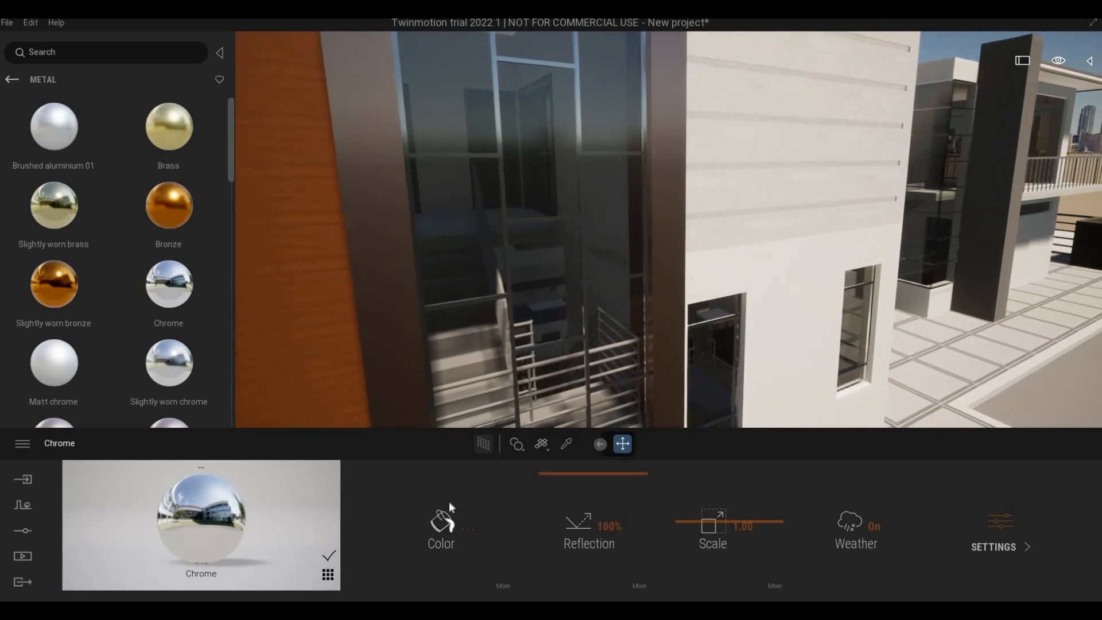
click(443, 520)
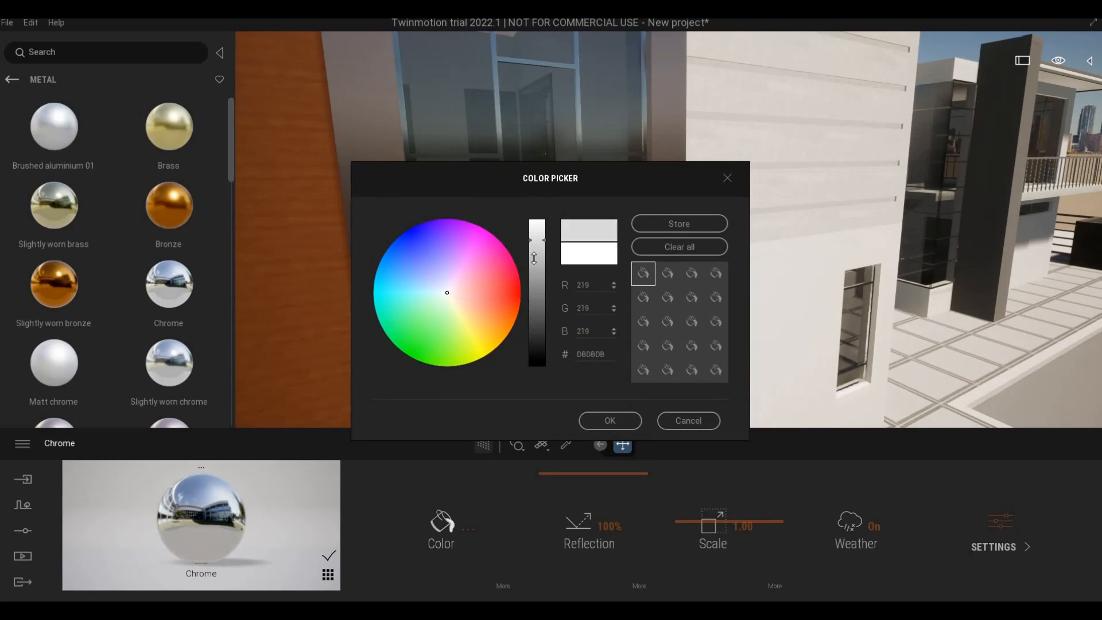
click(534, 258)
drag(534, 259, 534, 255)
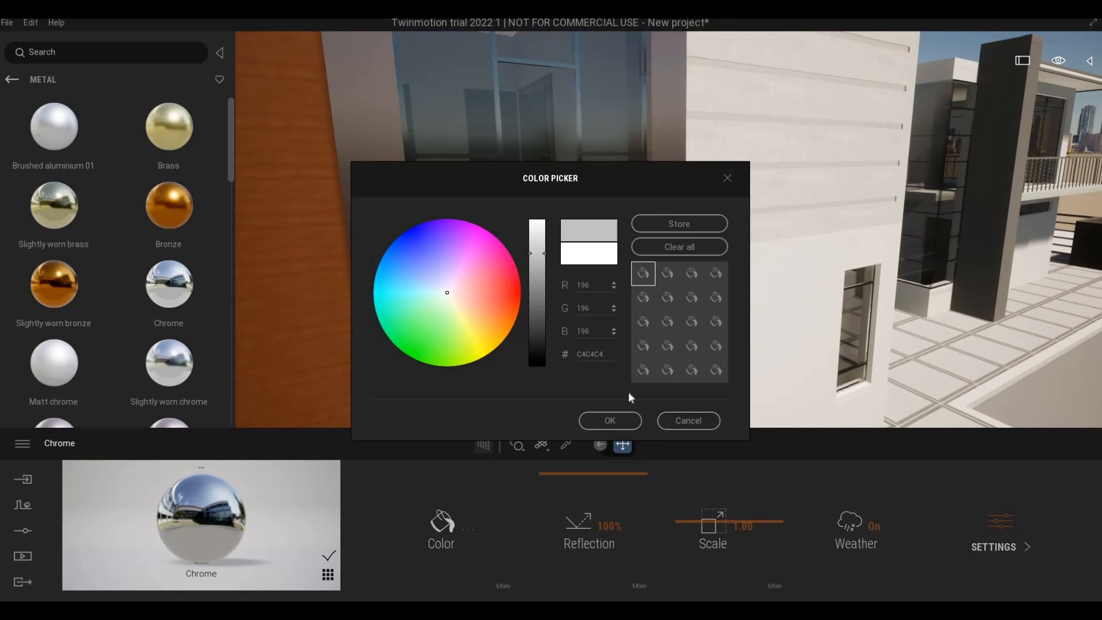
click(610, 420)
Step: Apply the Matt chrome material from the Metal library to the top rail of the upper balcony railing
scroll(856, 356, down, 3)
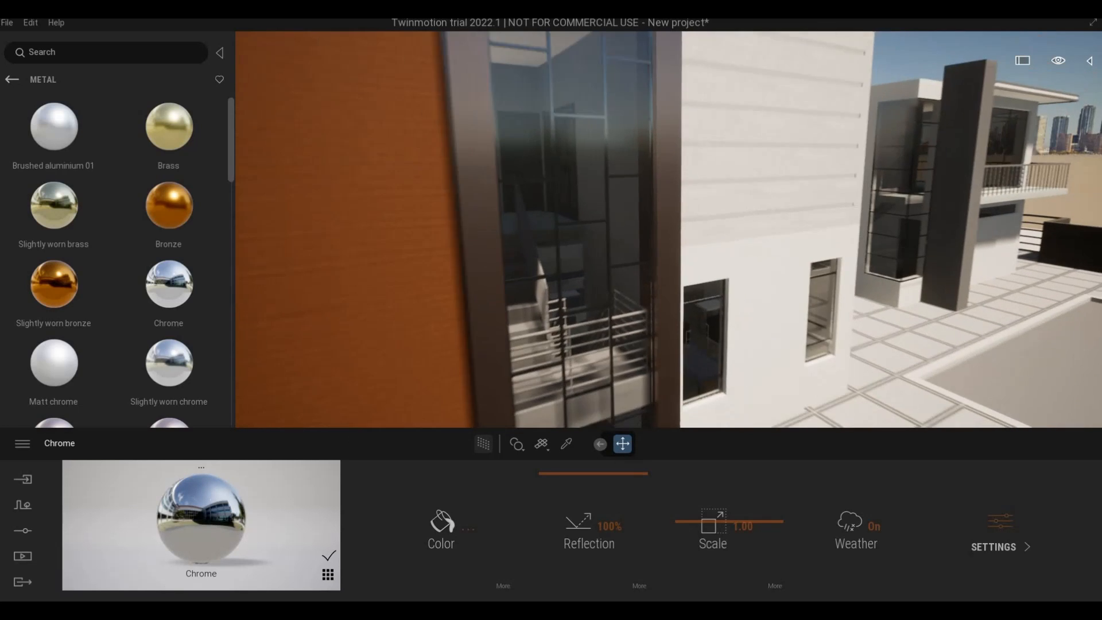
middle_drag(1067, 339, 959, 174)
scroll(953, 175, up, 4)
middle_drag(852, 219, 785, 207)
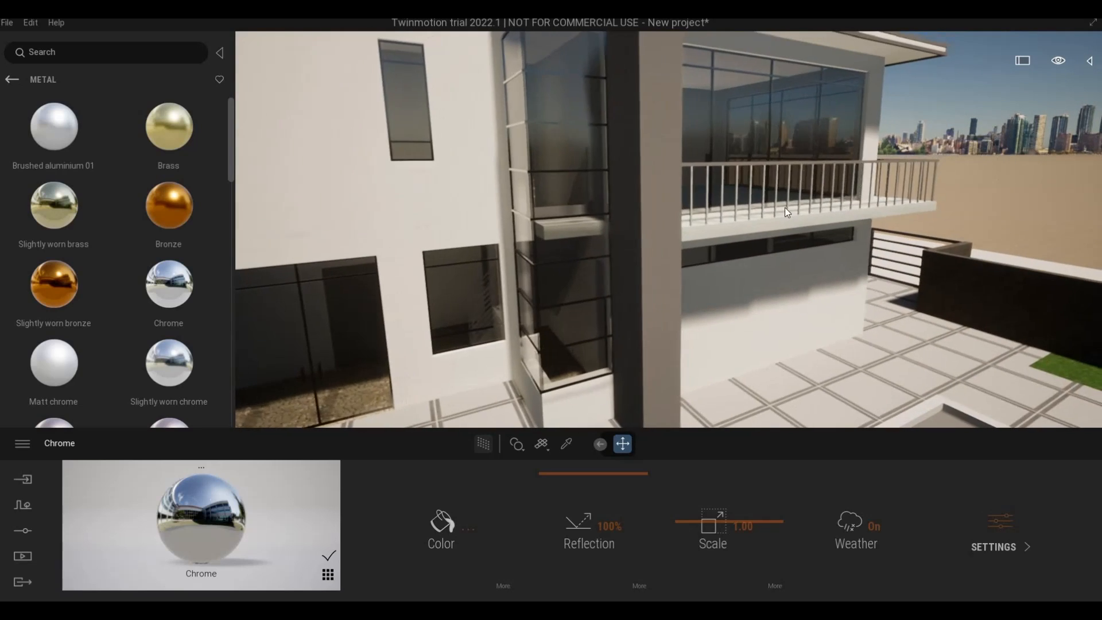
scroll(589, 251, up, 3)
middle_drag(666, 221, 589, 256)
scroll(587, 269, up, 3)
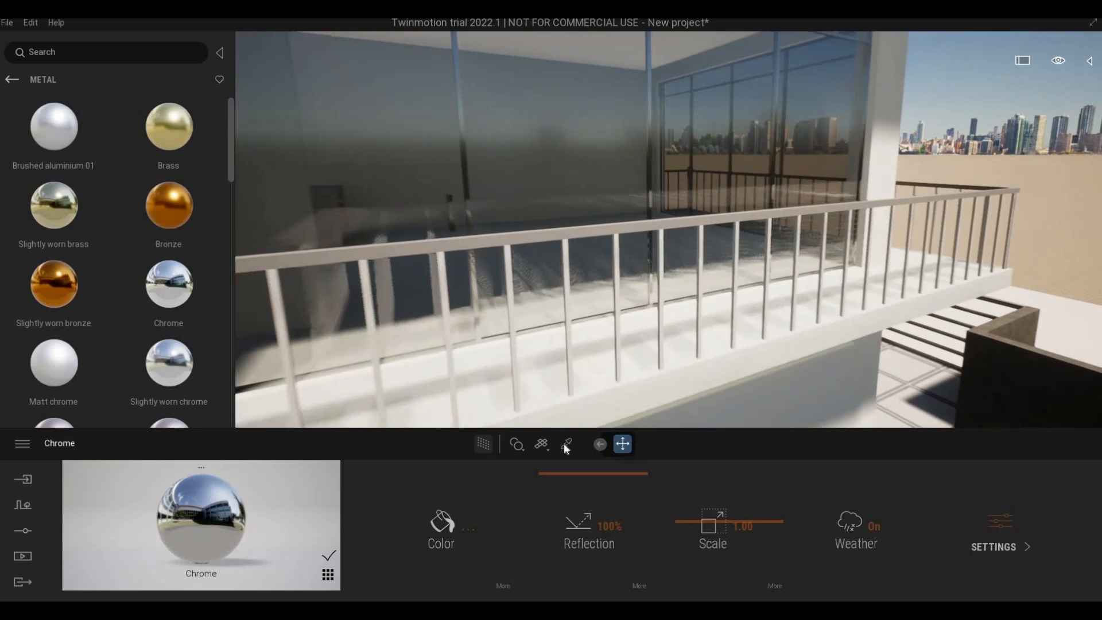
click(566, 443)
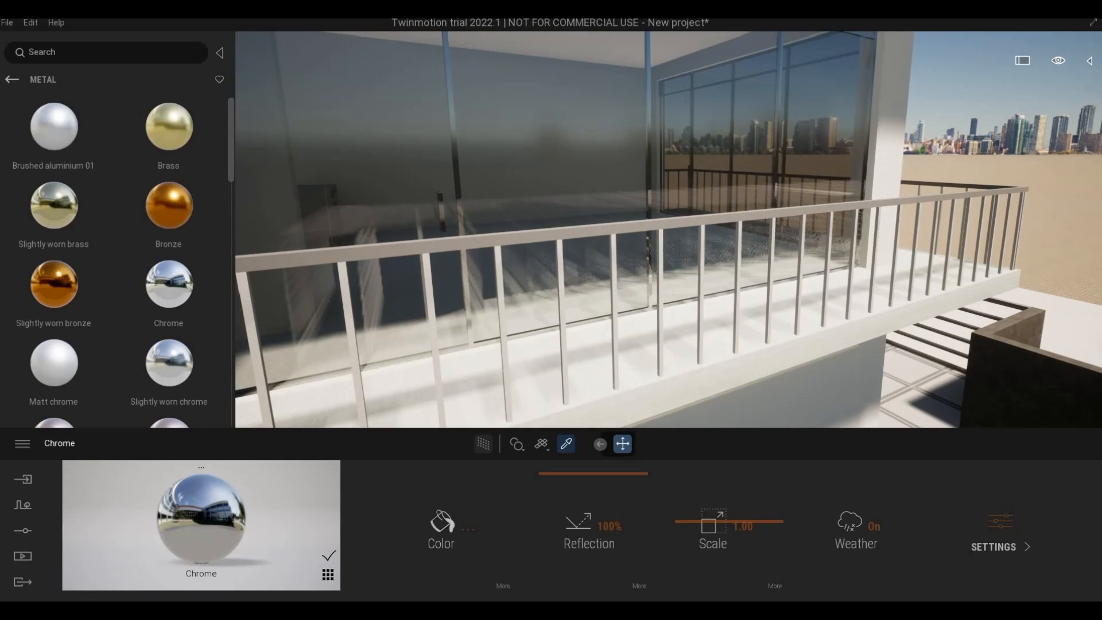
click(567, 235)
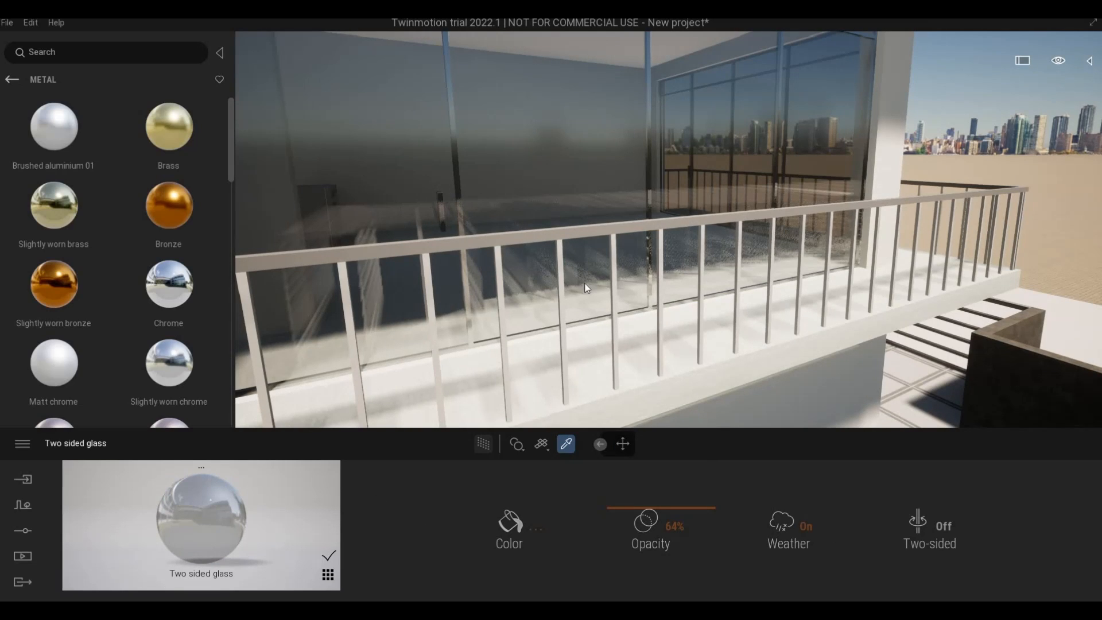
key(Escape)
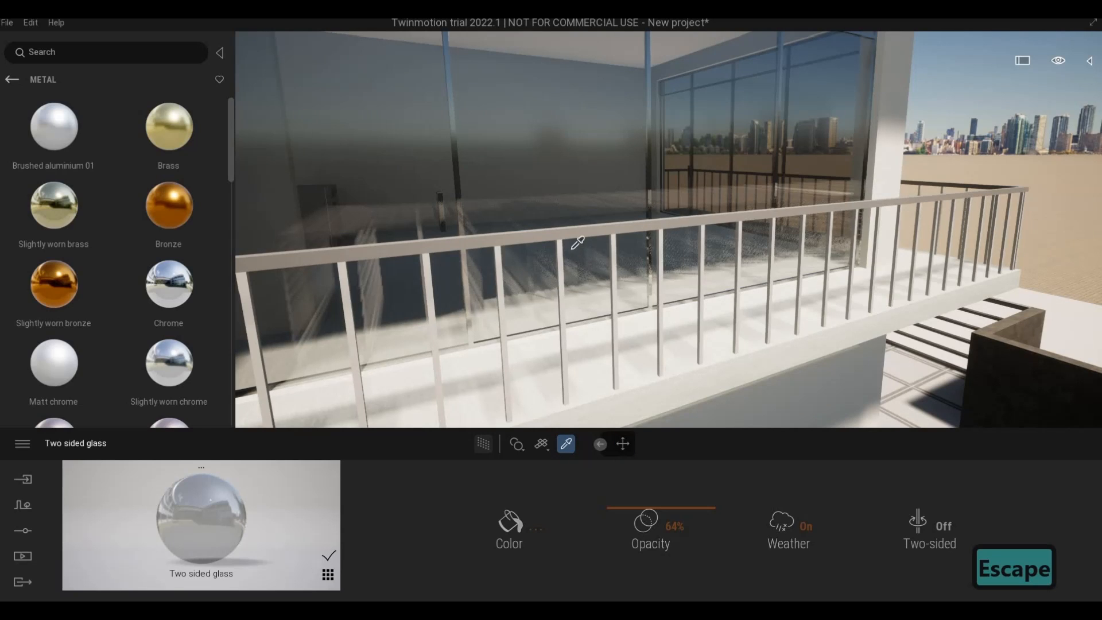
click(573, 231)
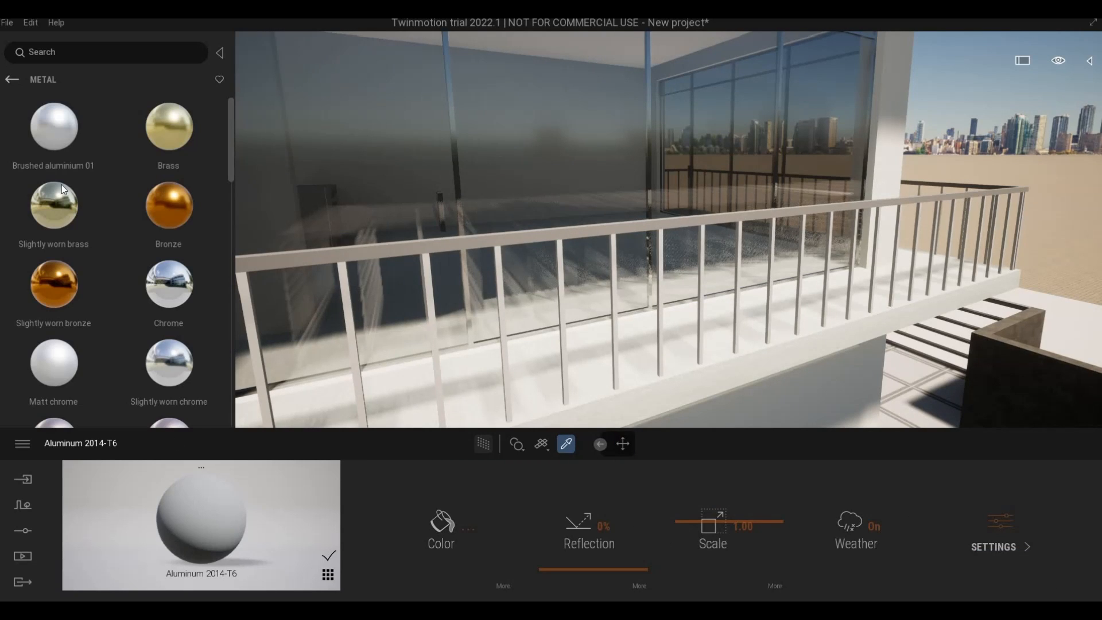
scroll(99, 258, down, 1)
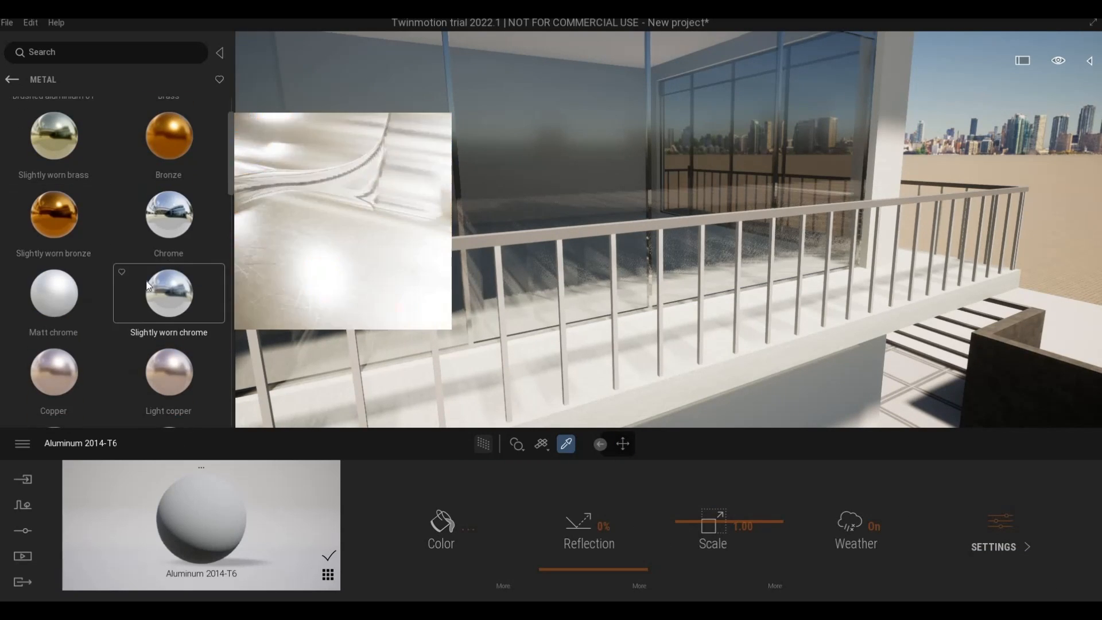
scroll(122, 274, down, 4)
scroll(146, 285, down, 3)
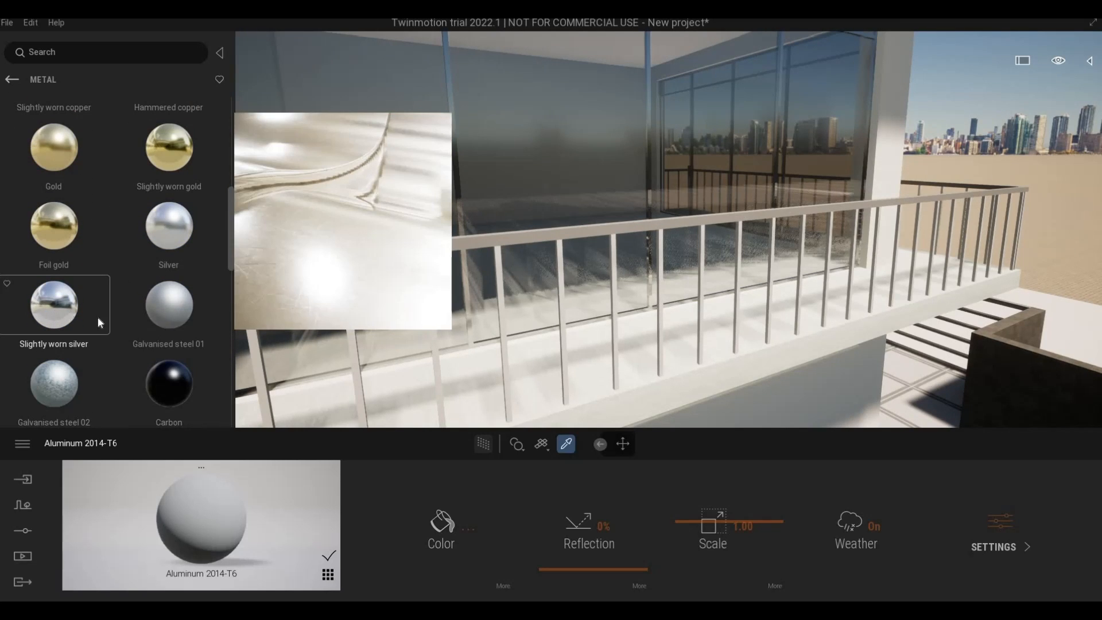
scroll(120, 317, down, 2)
scroll(122, 317, up, 5)
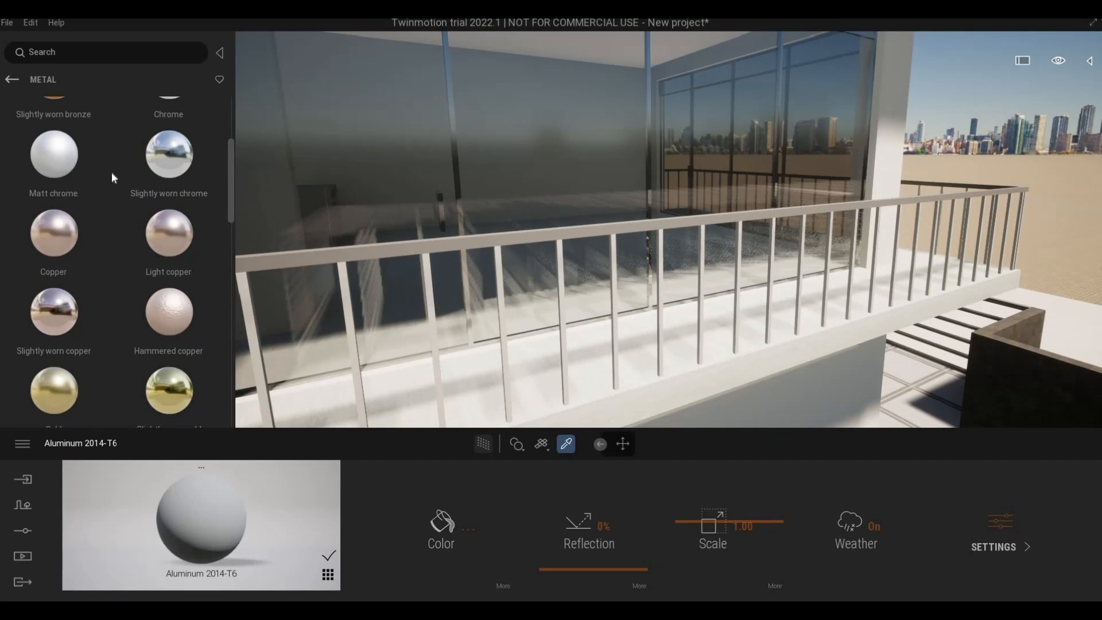
drag(426, 246, 557, 234)
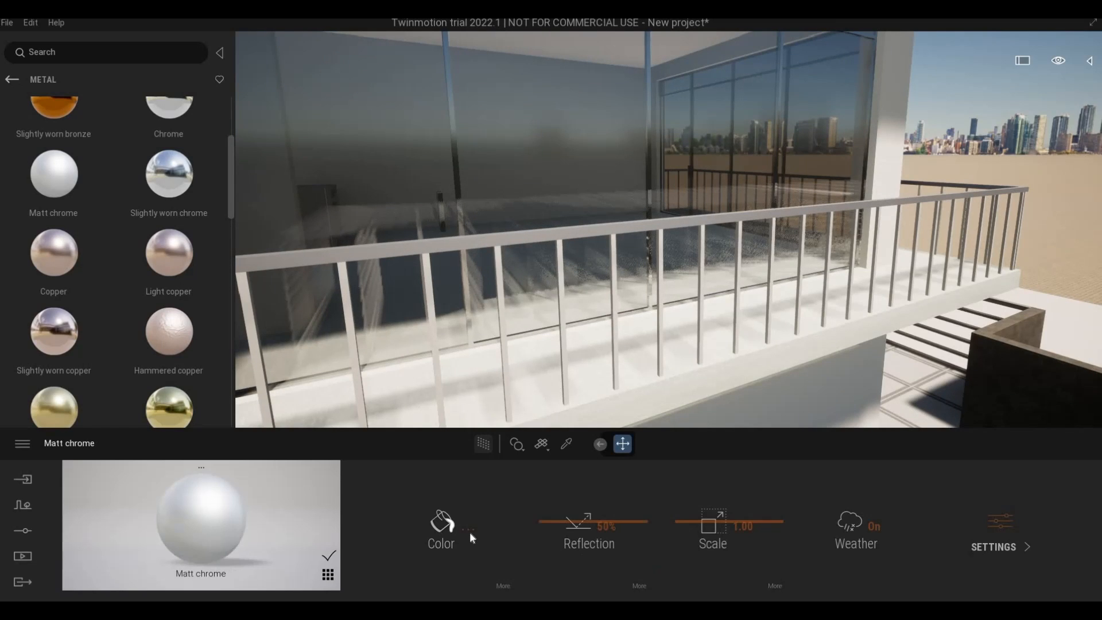
Step: Set the top rail's Matt chrome color to grey 959595 and its reflection to 63%
click(456, 521)
drag(543, 224, 529, 287)
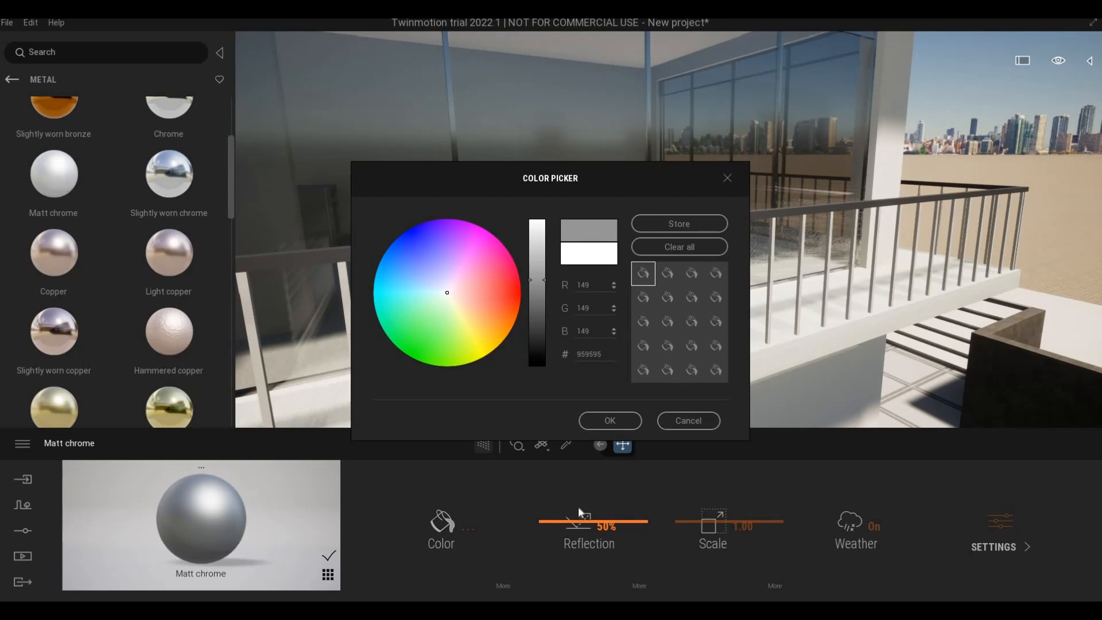
click(562, 519)
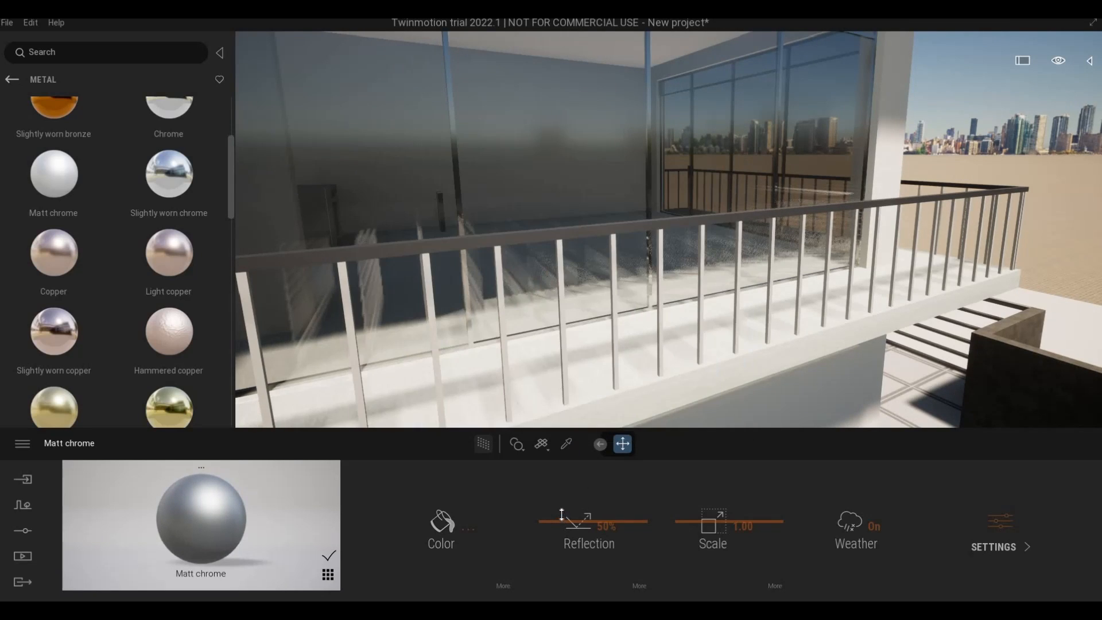
drag(562, 518, 561, 506)
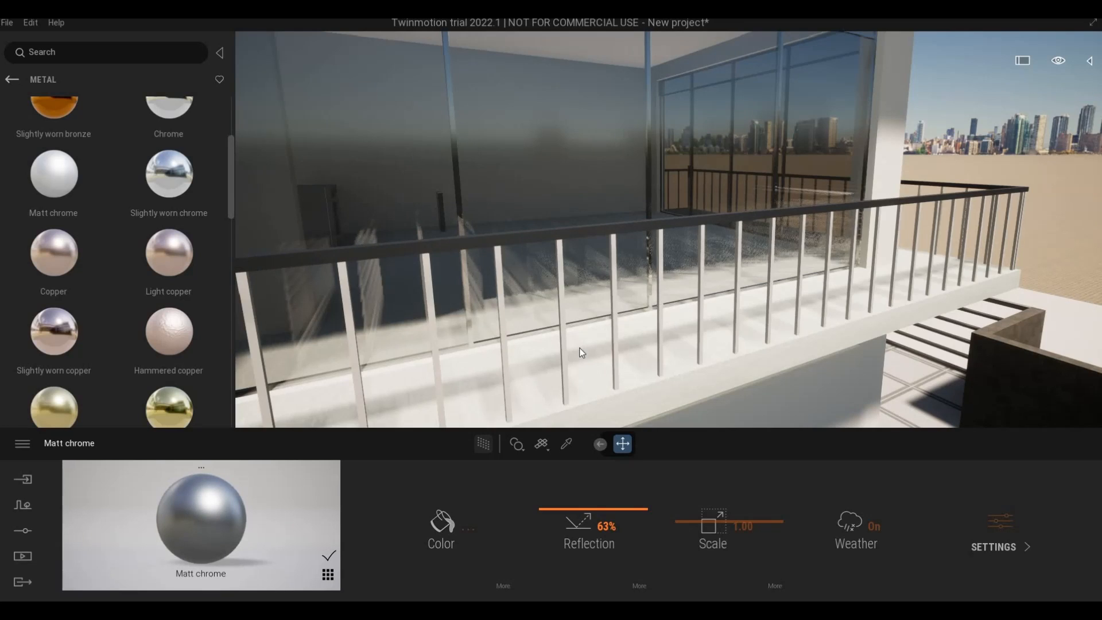
Step: Apply Brushed aluminium 01 from the Metal library to the balcony railing's balusters and set its color to DEDFE0
scroll(580, 347, down, 5)
scroll(567, 317, up, 5)
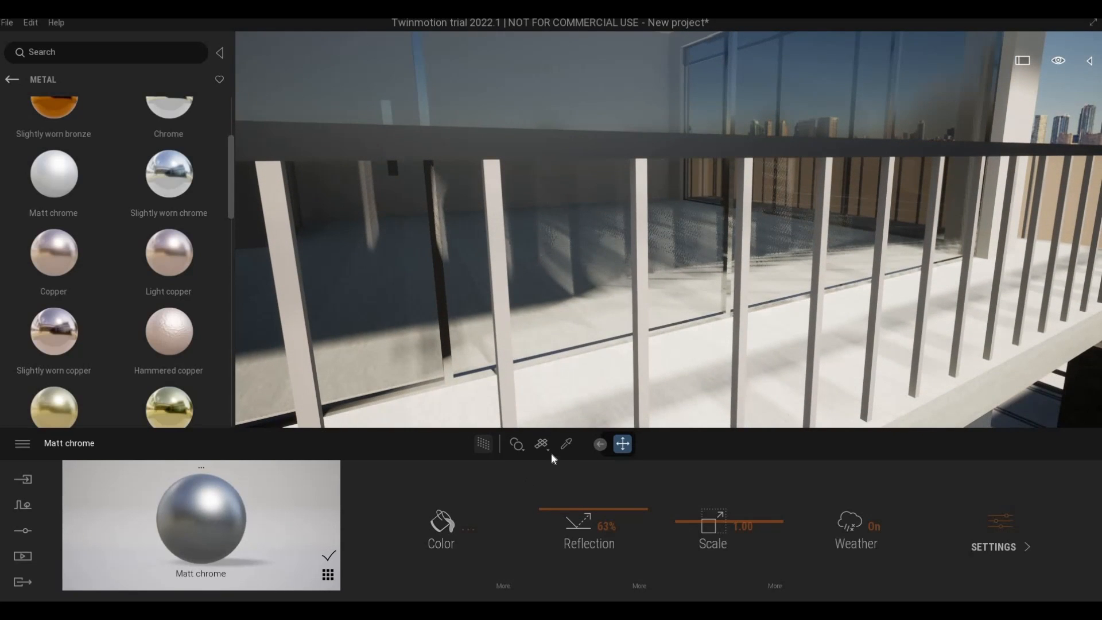
click(568, 444)
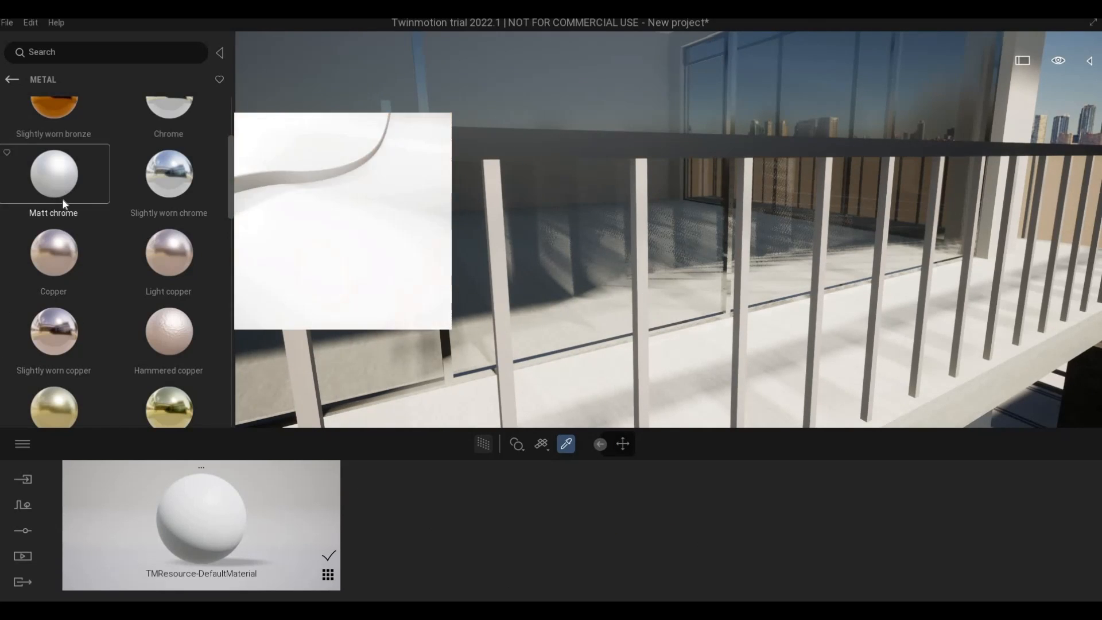
scroll(64, 206, up, 3)
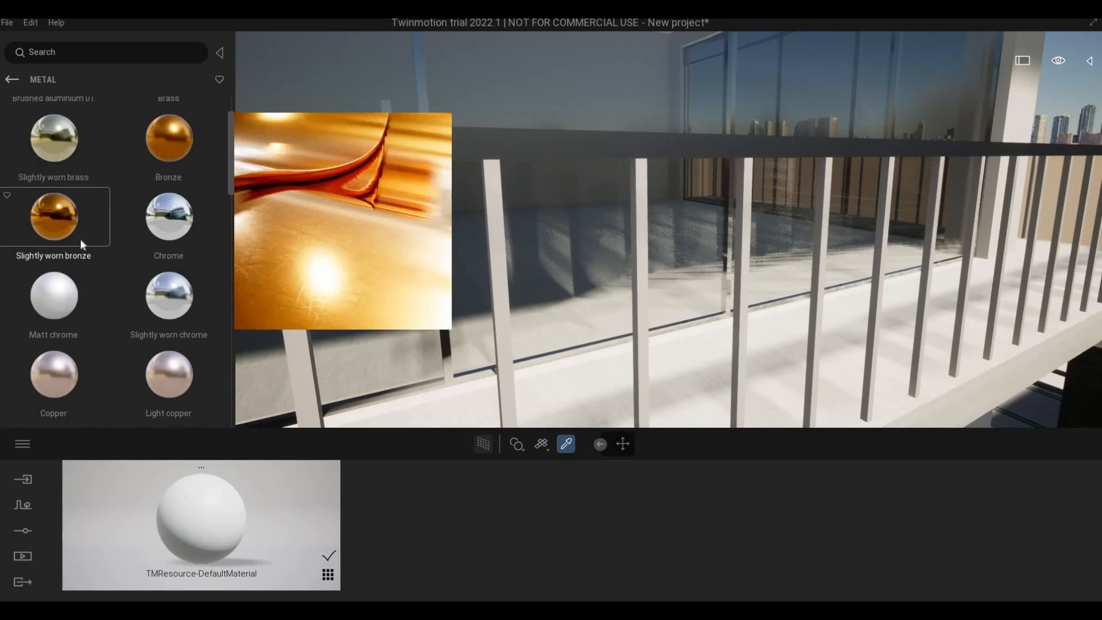
mouse_move(56, 136)
mouse_down()
mouse_move(419, 244)
mouse_move(493, 229)
mouse_up()
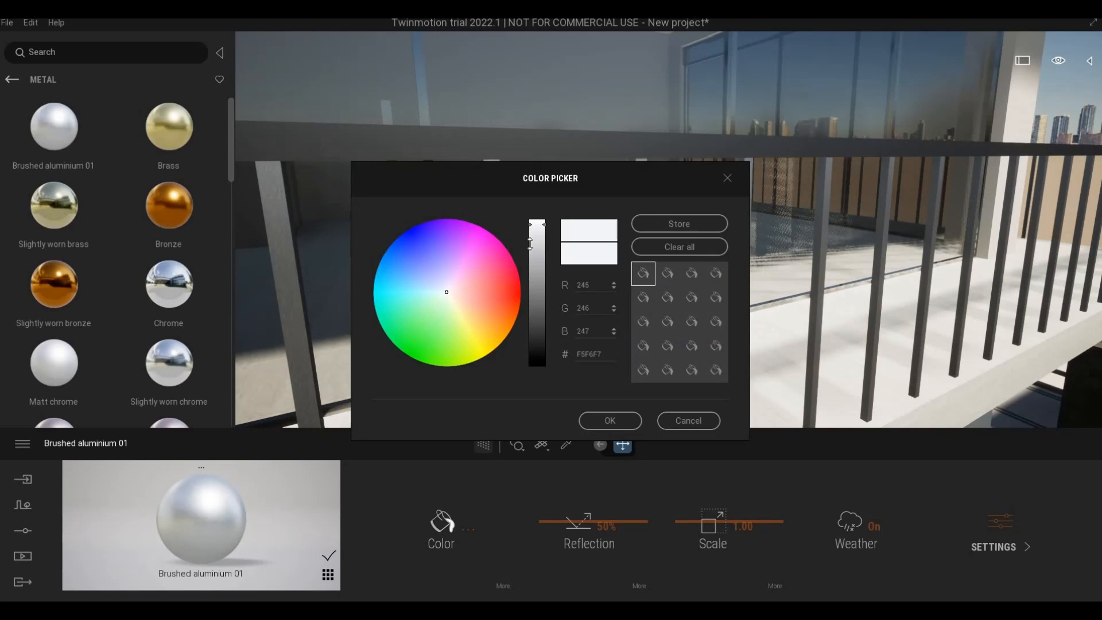
drag(531, 229, 530, 243)
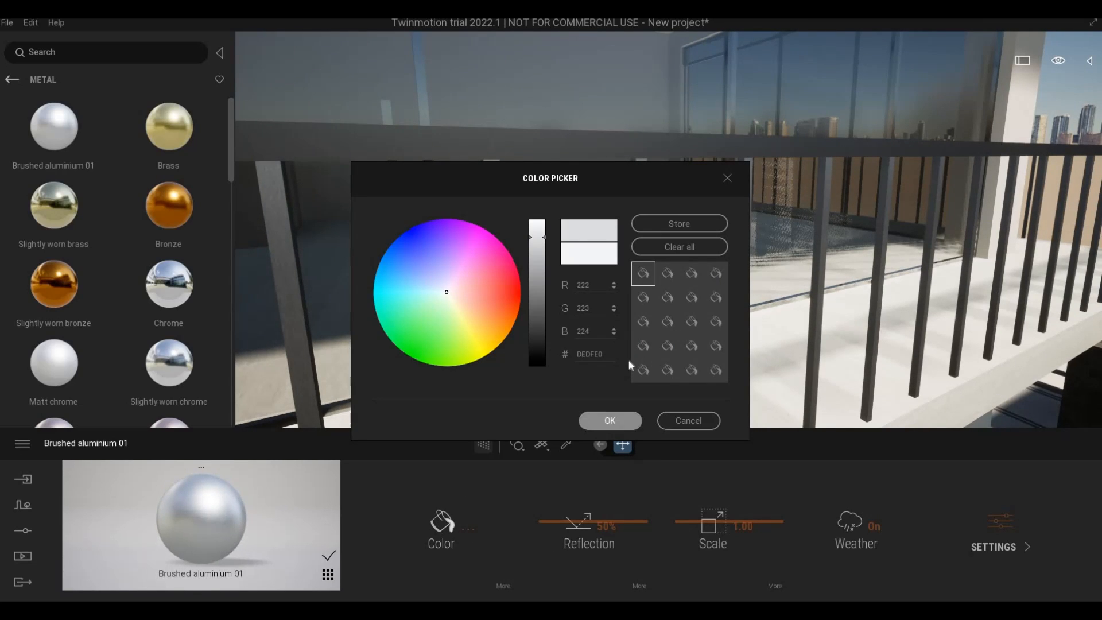
click(610, 420)
Step: Sample the Chrome material on the glazed corner window's mullions and set its reflection to 73%
scroll(628, 376, down, 5)
middle_drag(632, 381, 708, 380)
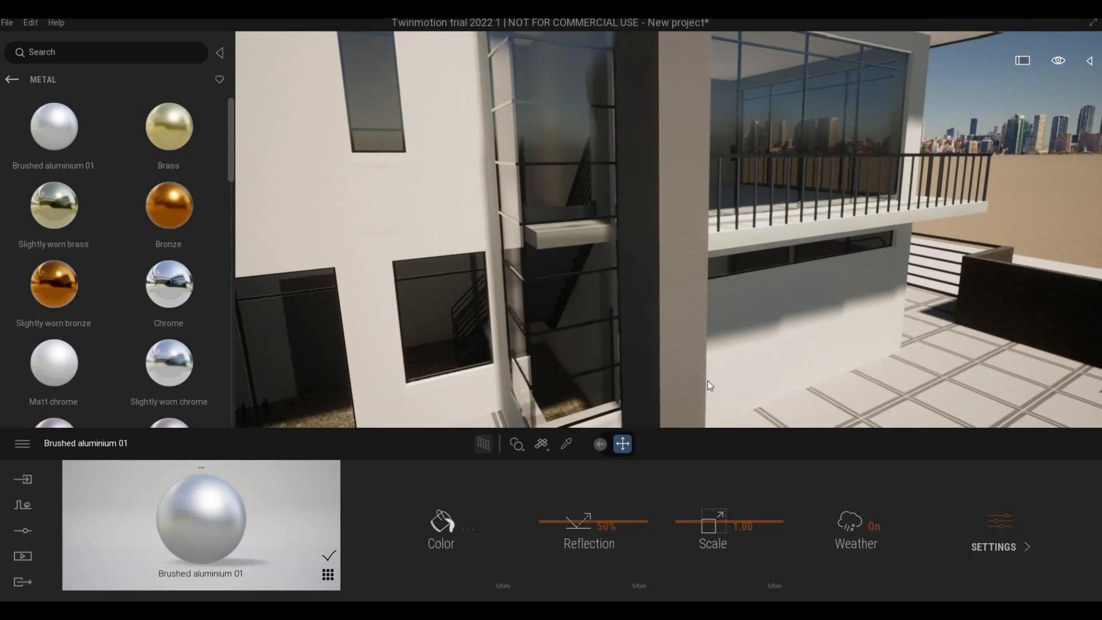
scroll(708, 374, down, 2)
scroll(708, 374, down, 3)
scroll(711, 326, up, 4)
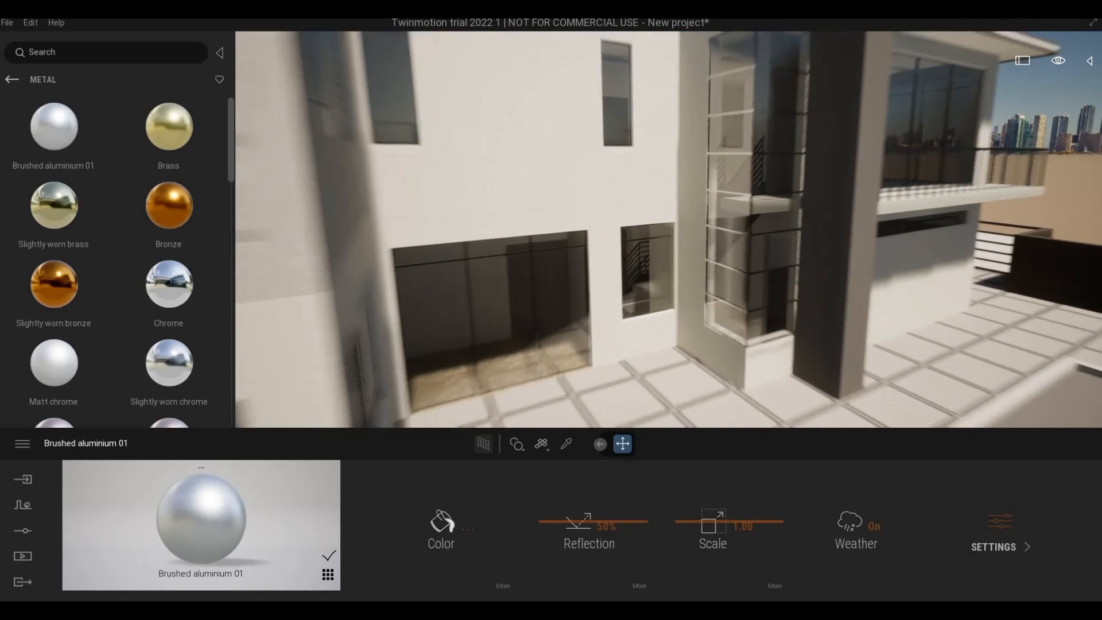
shift+middle_drag(711, 327, 815, 336)
scroll(815, 338, up, 4)
scroll(838, 251, down, 4)
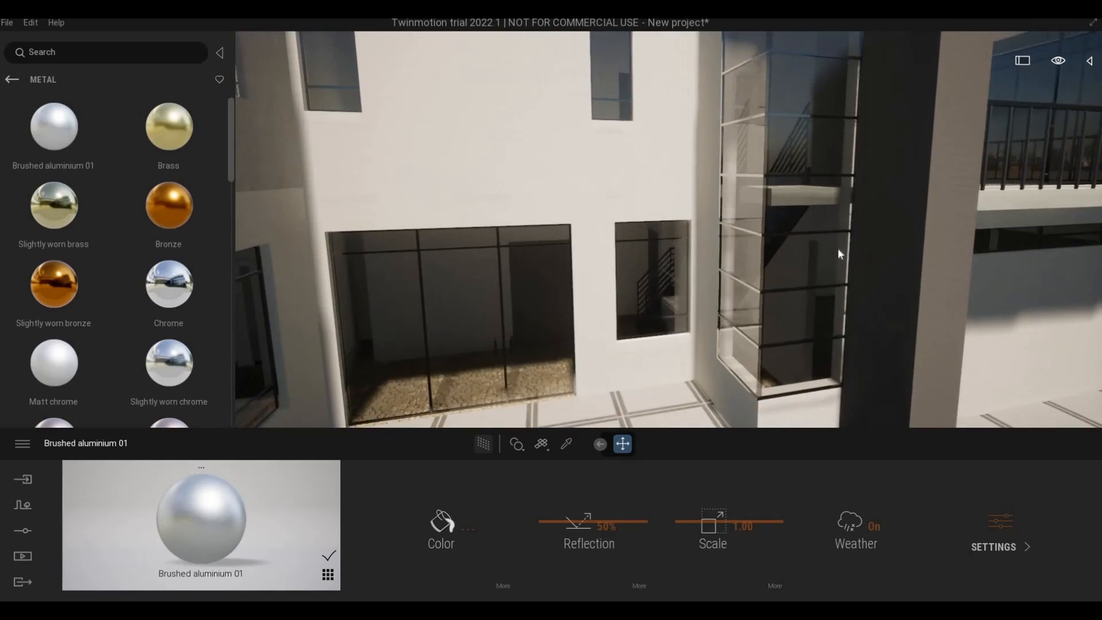
scroll(818, 255, up, 1)
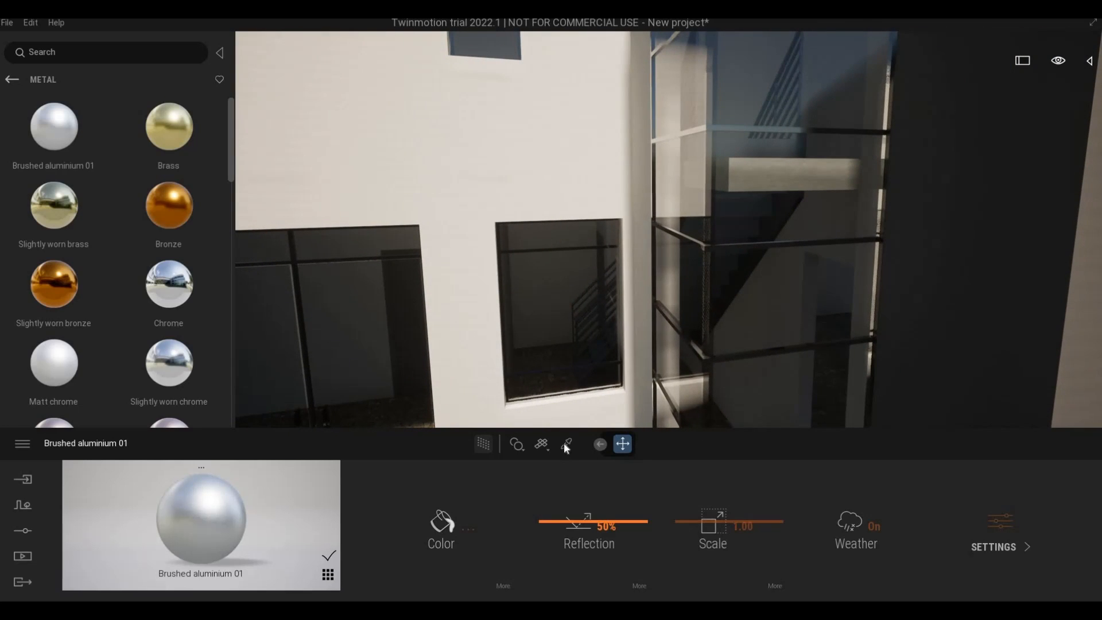
scroll(699, 381, up, 3)
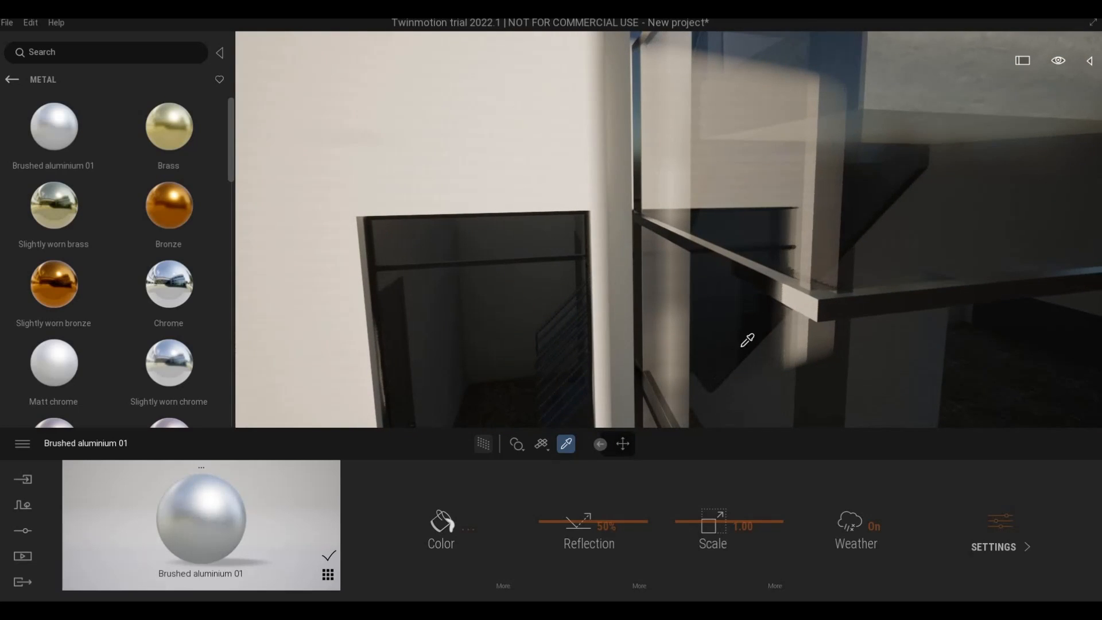
click(801, 295)
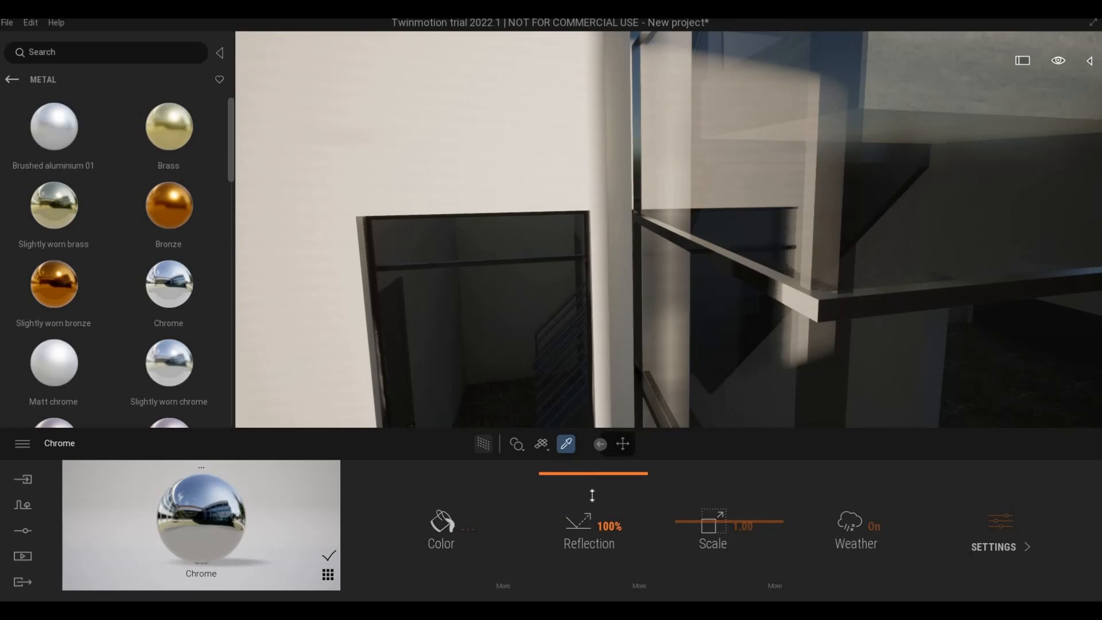
mouse_move(593, 495)
mouse_down()
mouse_move(592, 511)
mouse_move(597, 501)
mouse_up()
Step: Examine the mullions, glazing and railings across the house facade from a wider view
scroll(669, 229, down, 10)
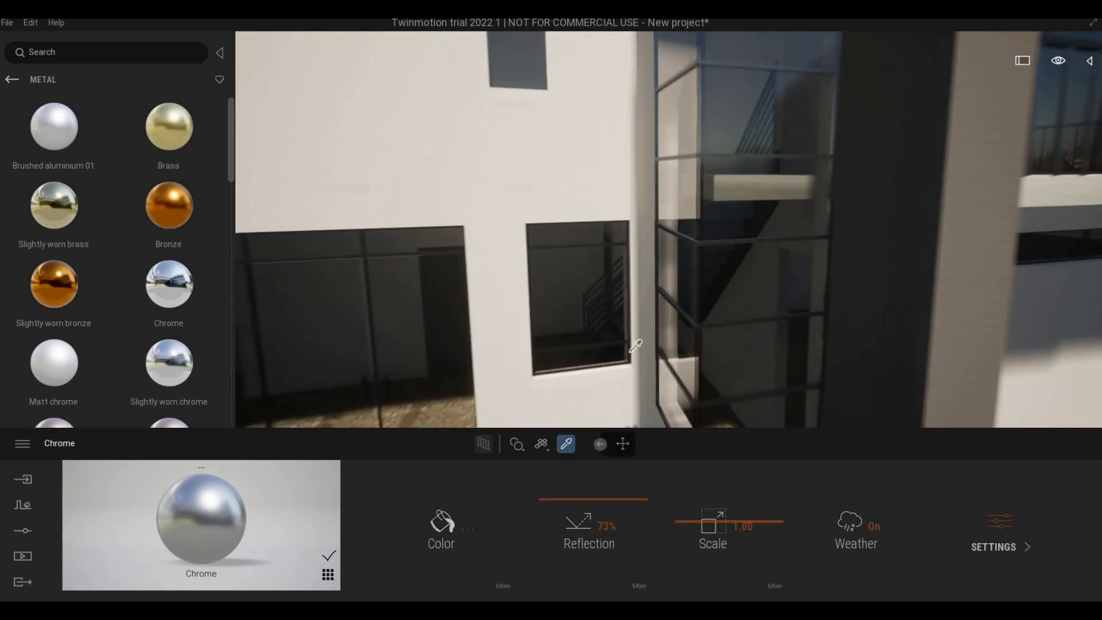
right_drag(669, 230, 703, 229)
scroll(616, 393, down, 5)
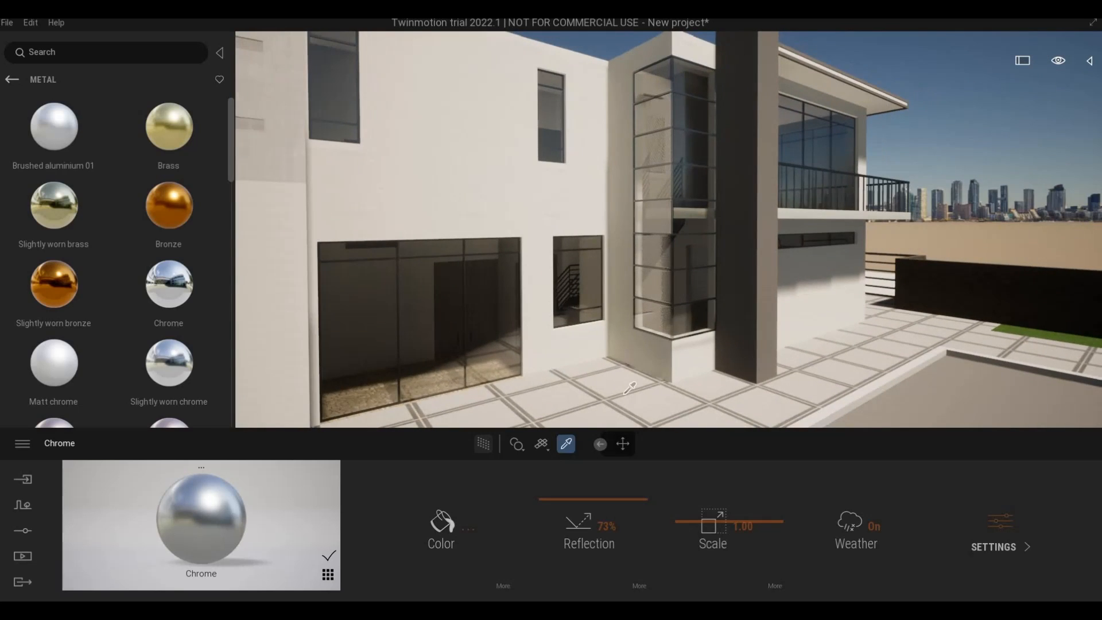
right_drag(643, 393, 616, 393)
shift+middle_drag(616, 393, 562, 422)
scroll(616, 393, down, 5)
scroll(669, 229, down, 4)
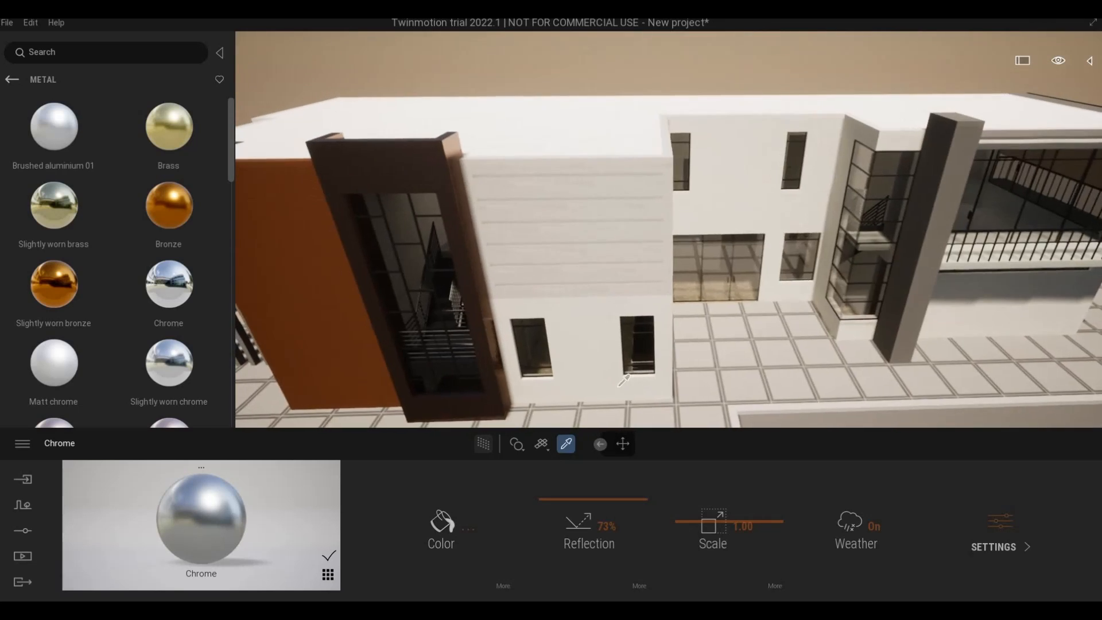
shift+middle_drag(703, 422, 608, 366)
key(Escape)
key(Escape)
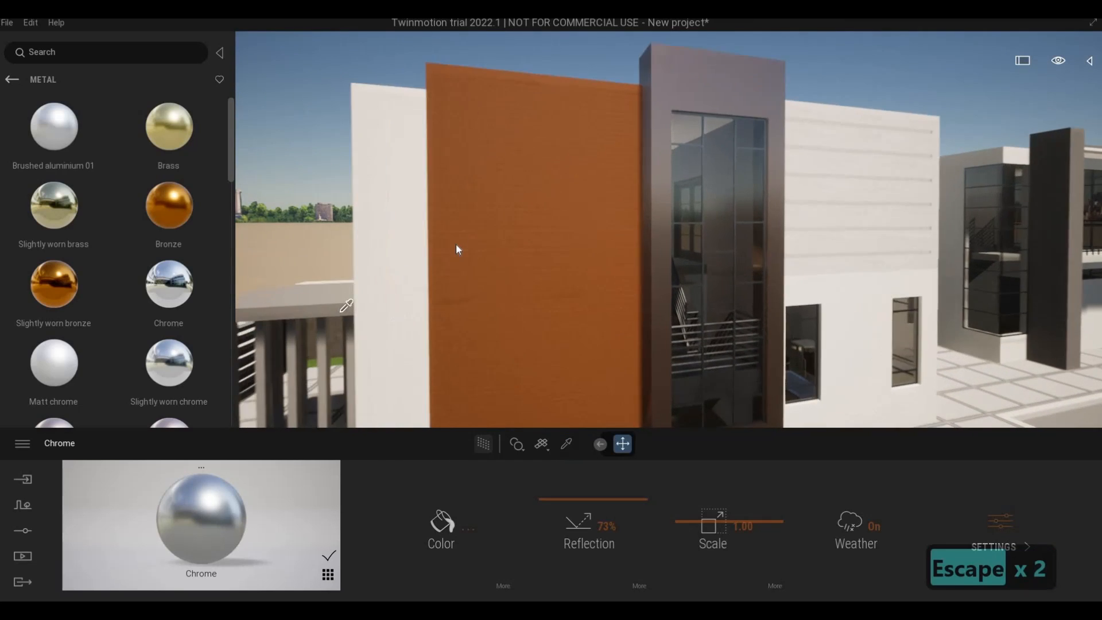
Step: Open the Quixel Megascans library and sign in to Epic Games for access to its assets
click(11, 79)
click(14, 80)
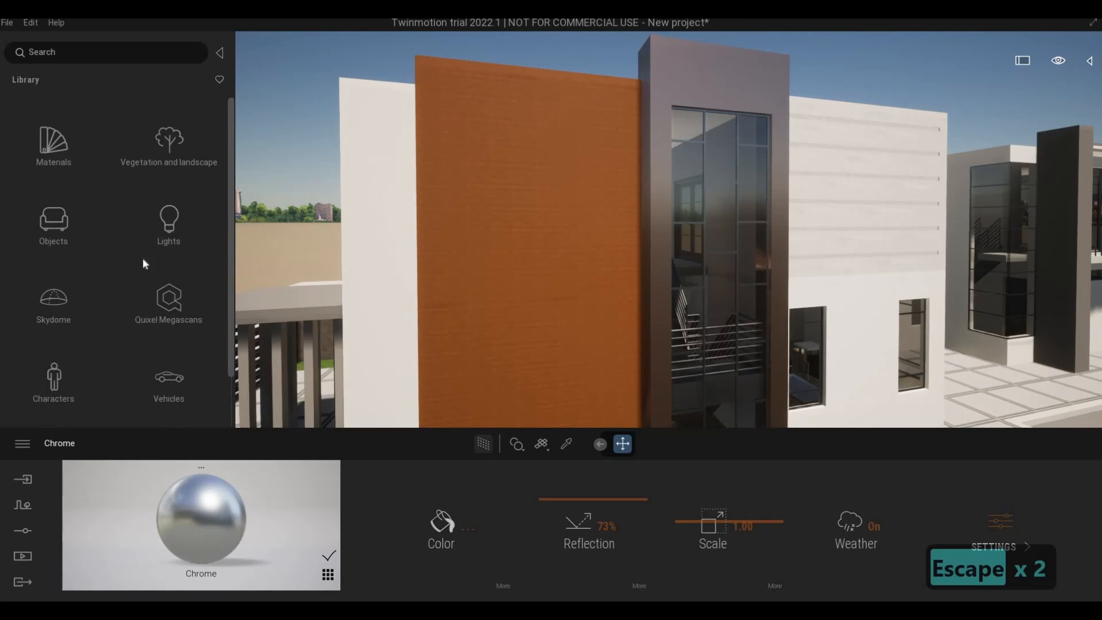
click(182, 292)
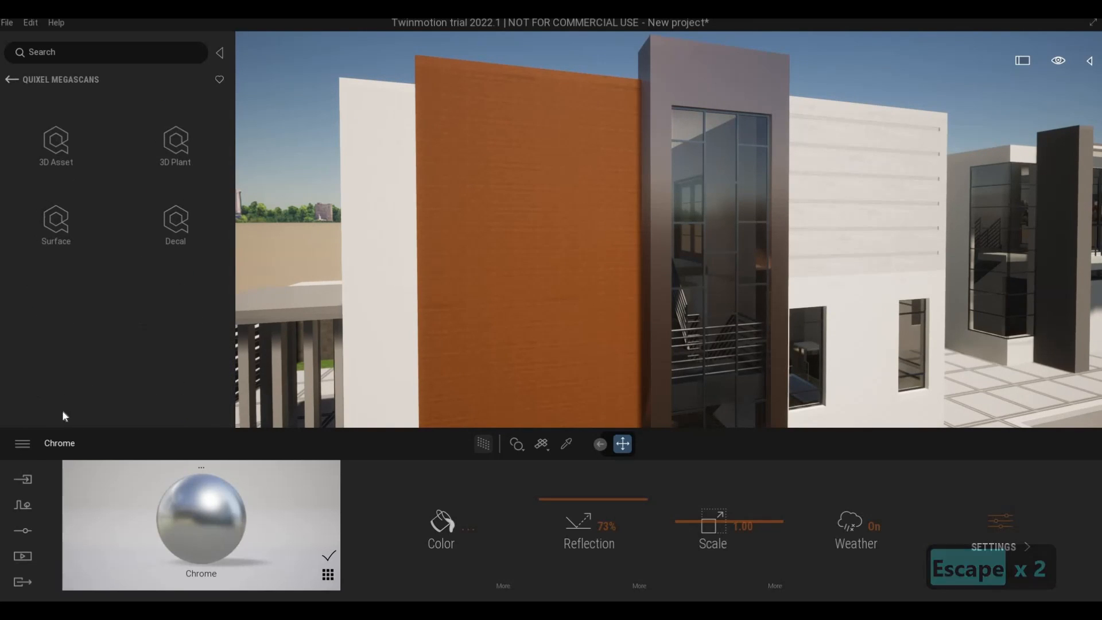
click(26, 452)
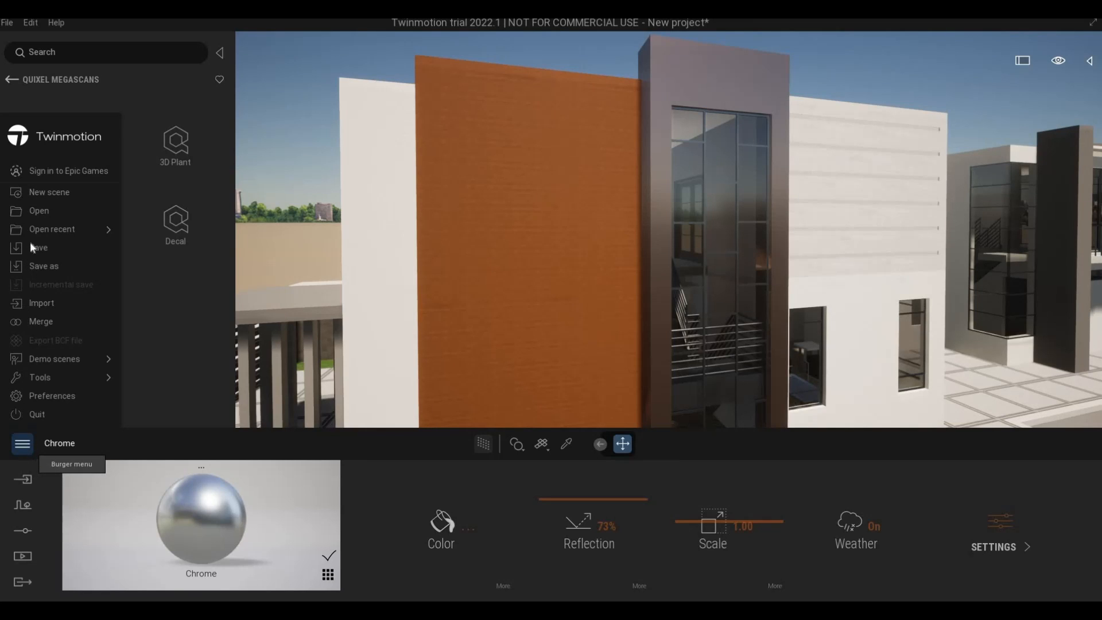
click(57, 176)
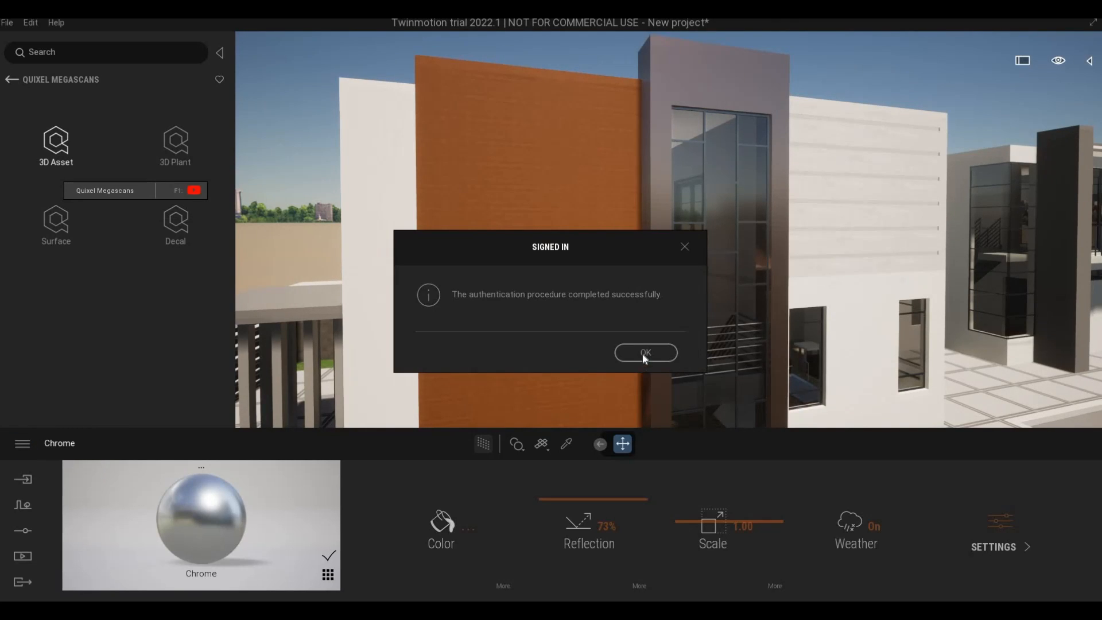
key(Return)
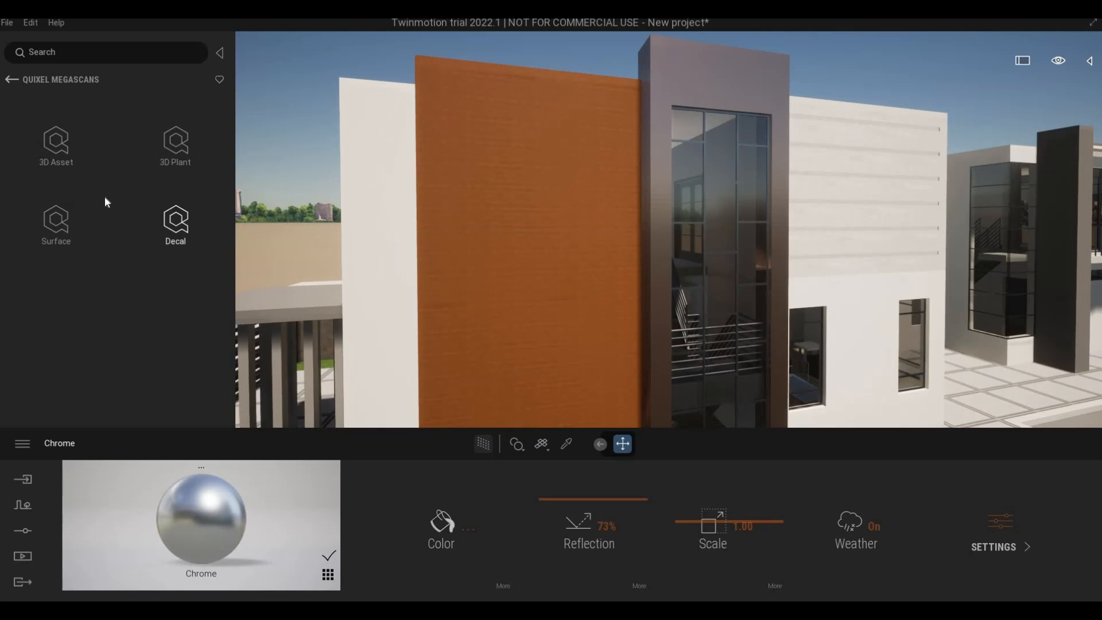
Step: Look into the Megascans 3D Plant category and open the Surface category instead
click(167, 158)
click(10, 80)
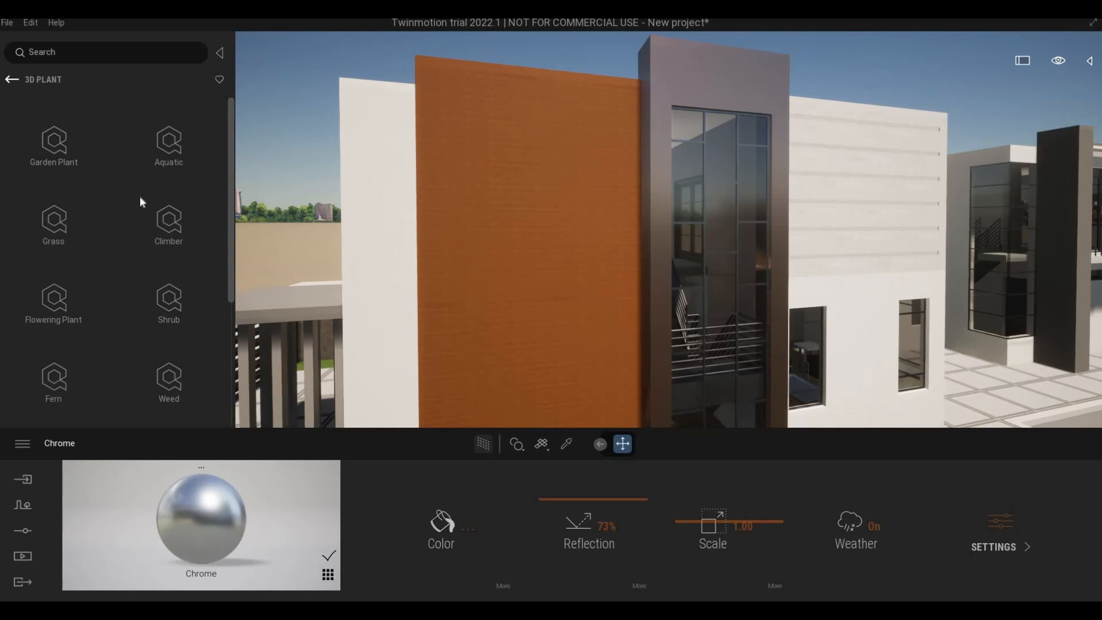
click(57, 221)
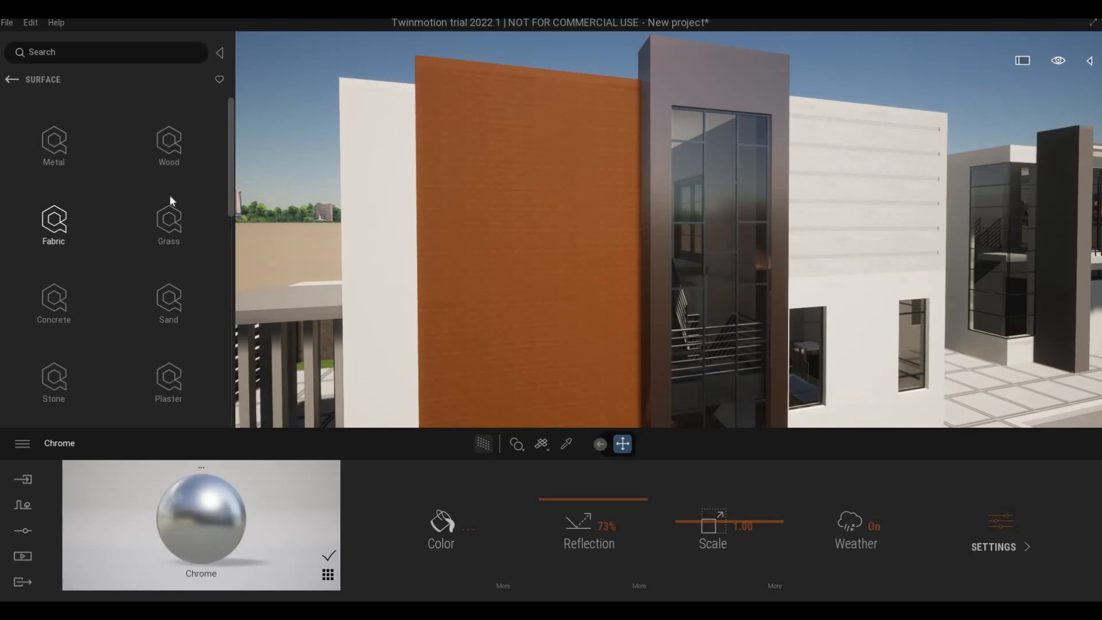
scroll(163, 202, down, 2)
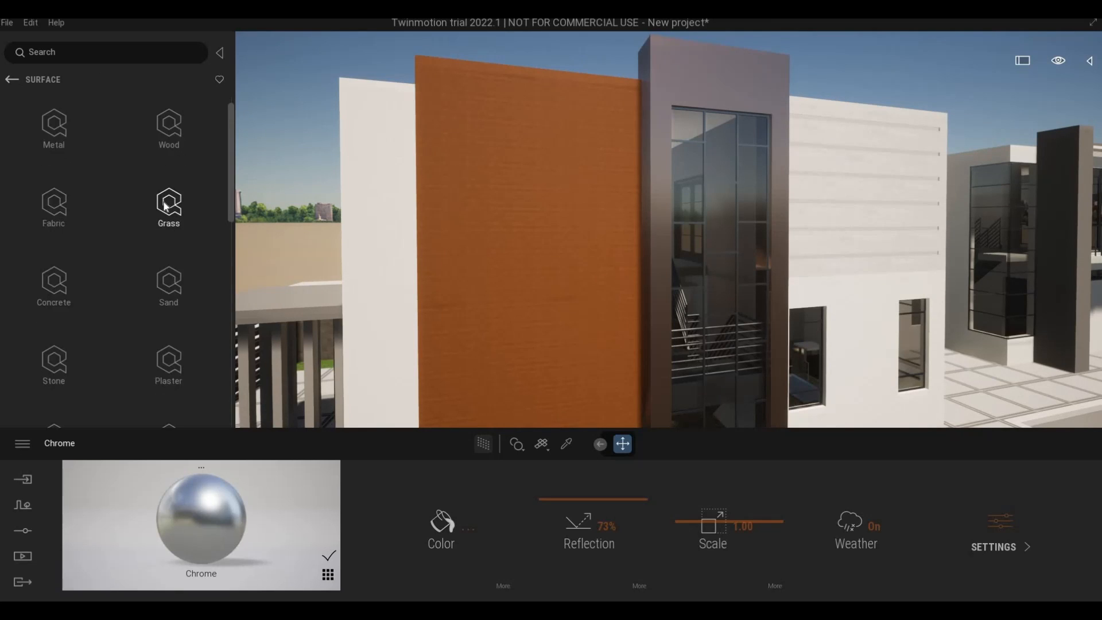
Step: Apply Worn Basketball Court from the Megascans Wood Plank surfaces to the tall orange facade wall and set its scale to 10.00
click(161, 143)
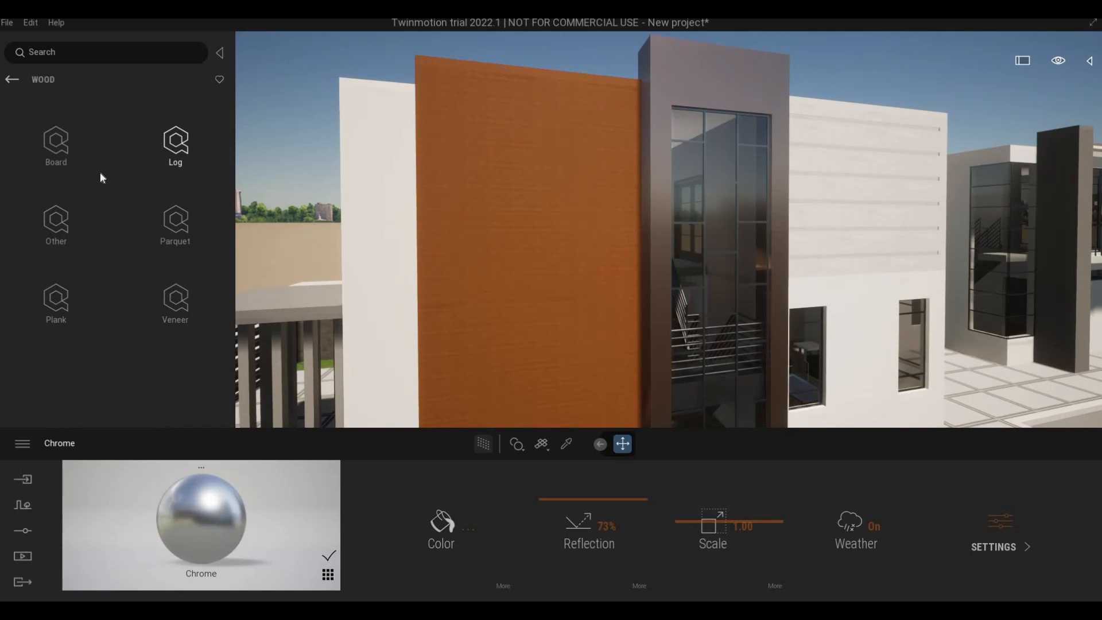
click(59, 315)
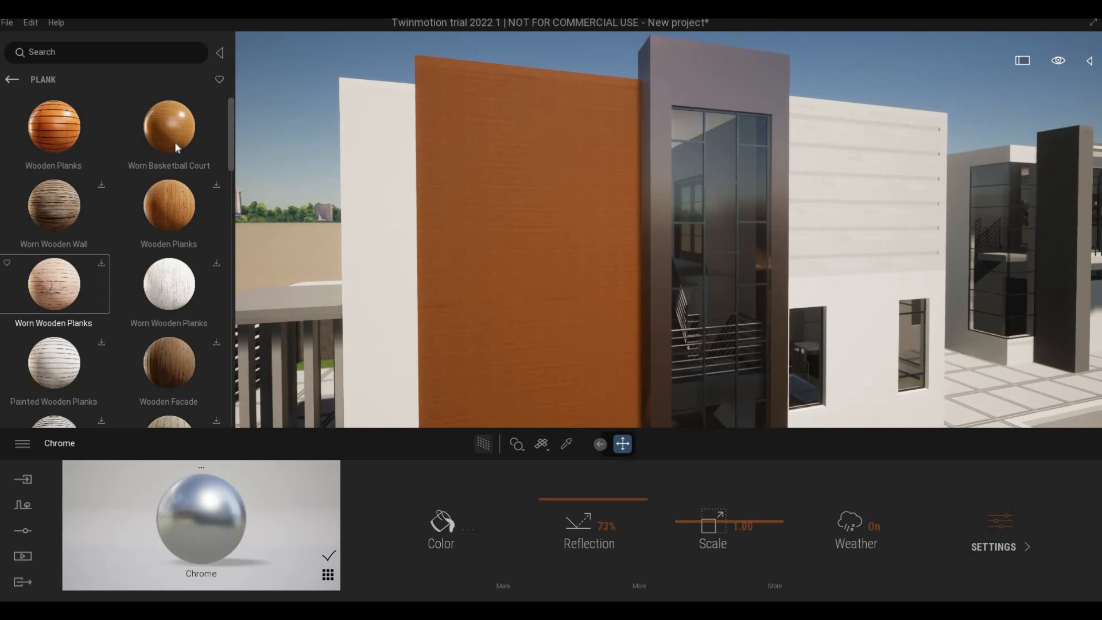
drag(474, 153, 474, 154)
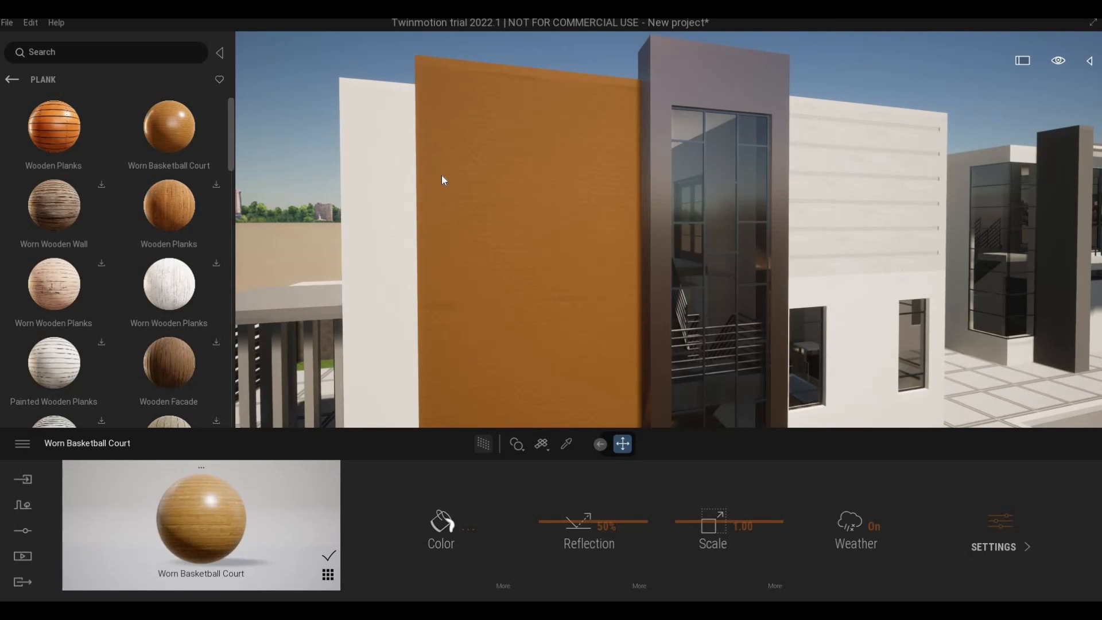
scroll(441, 177, up, 3)
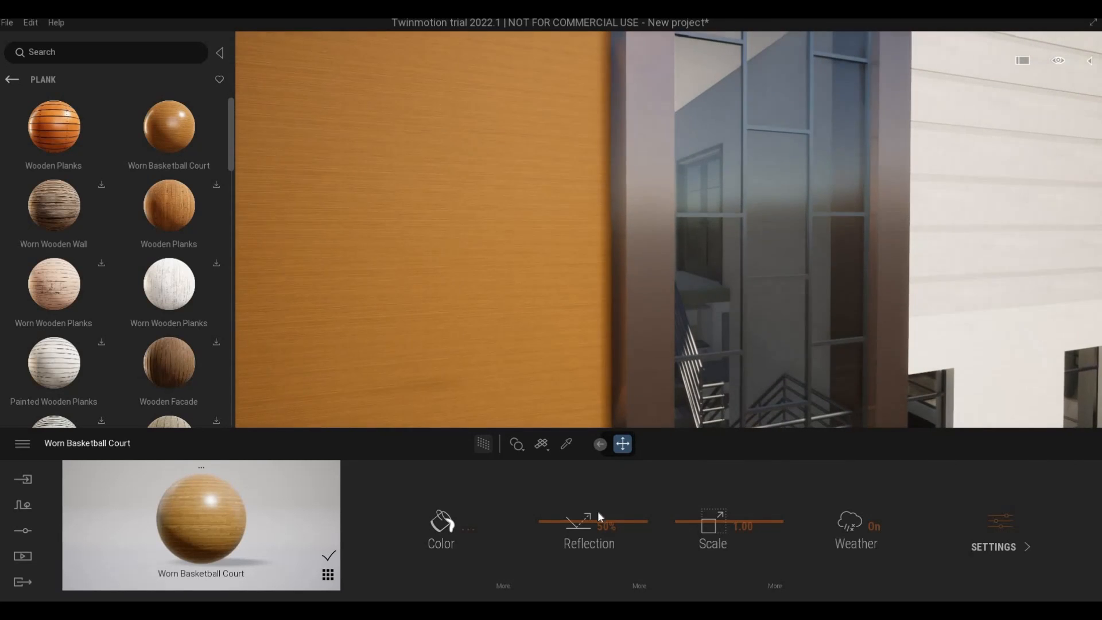
drag(694, 516, 690, 486)
middle_drag(447, 299, 708, 295)
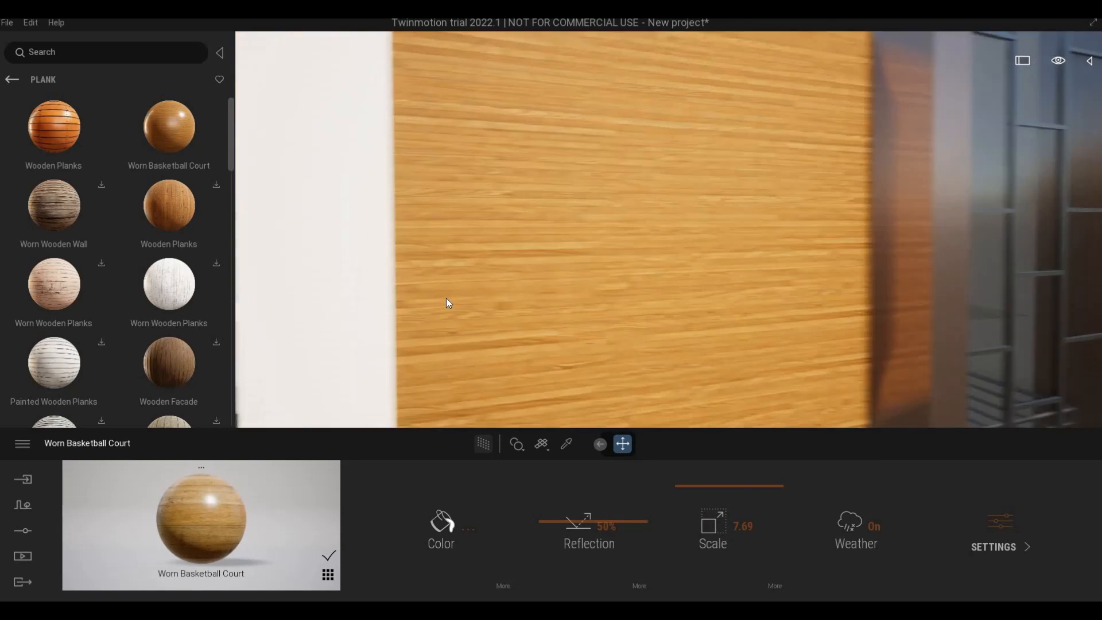
drag(682, 489, 588, 276)
scroll(604, 277, down, 5)
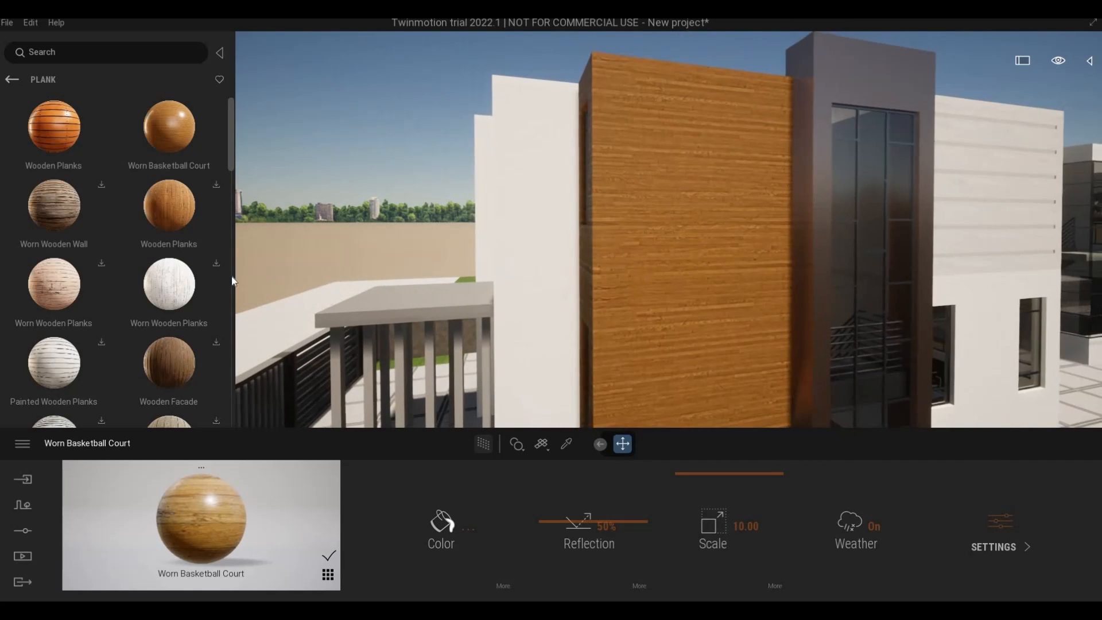
Step: Examine the remaining Megascans wood plank materials and the list of other Surface categories
scroll(106, 291, down, 3)
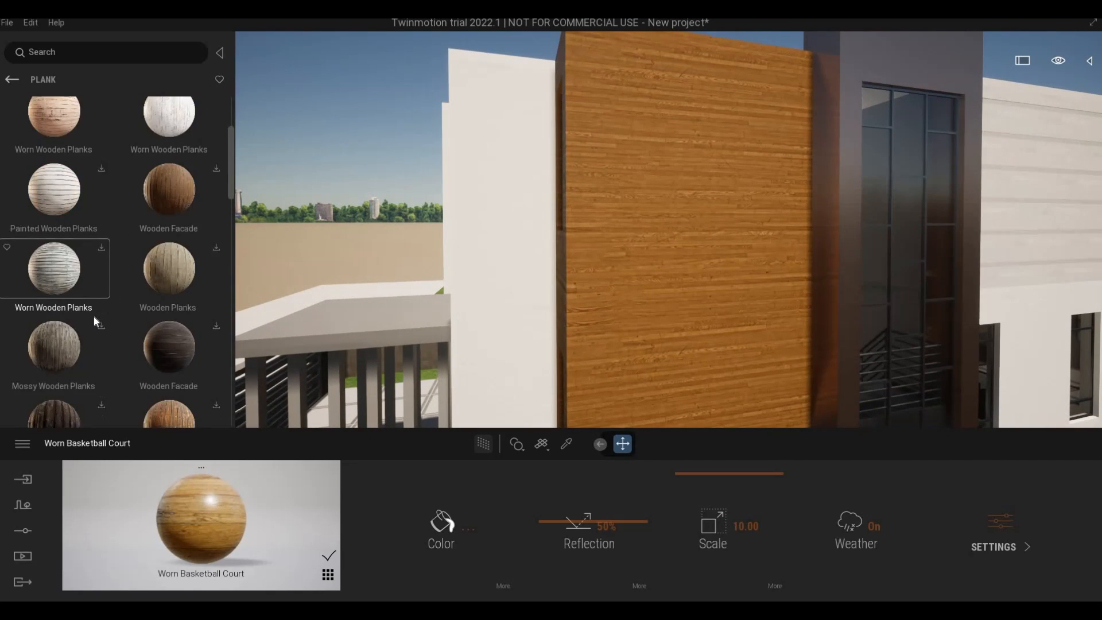
scroll(92, 316, down, 7)
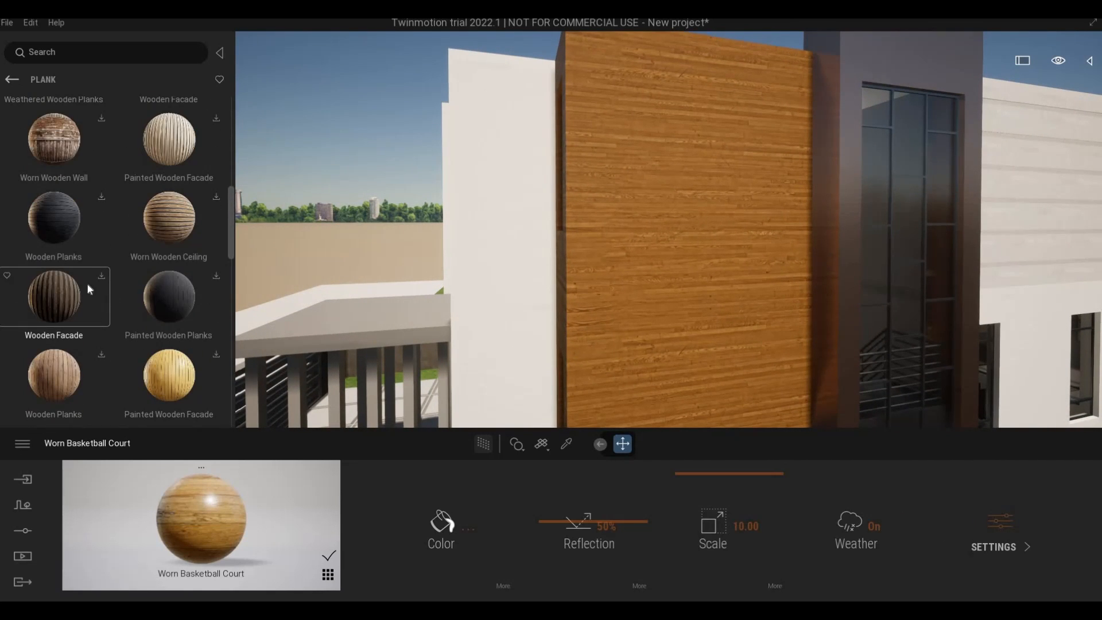
scroll(67, 233, down, 4)
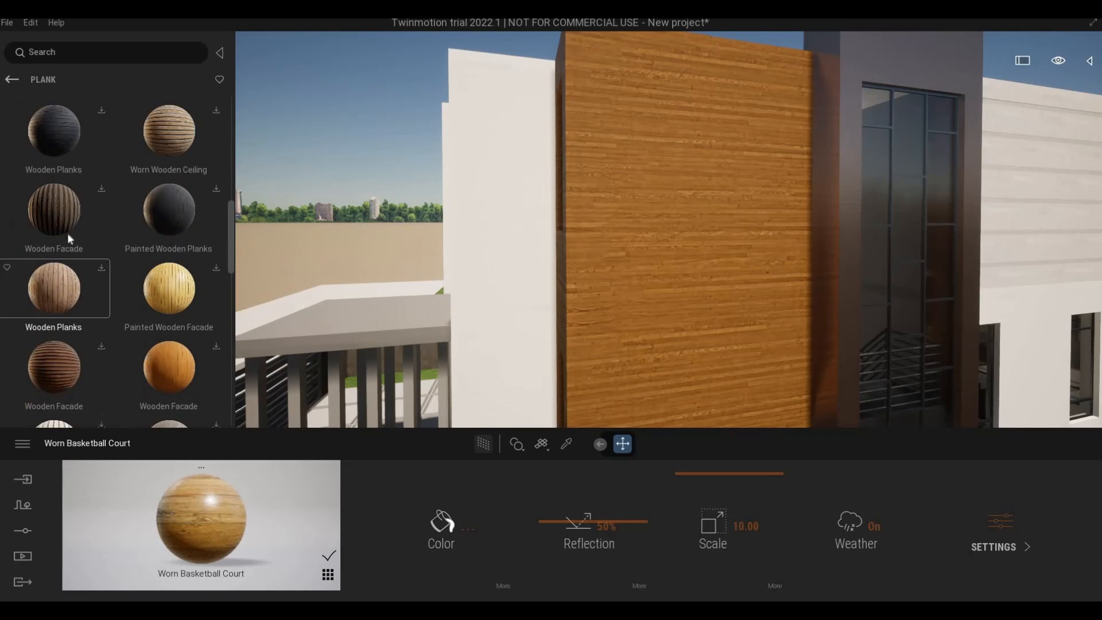
click(14, 84)
click(13, 84)
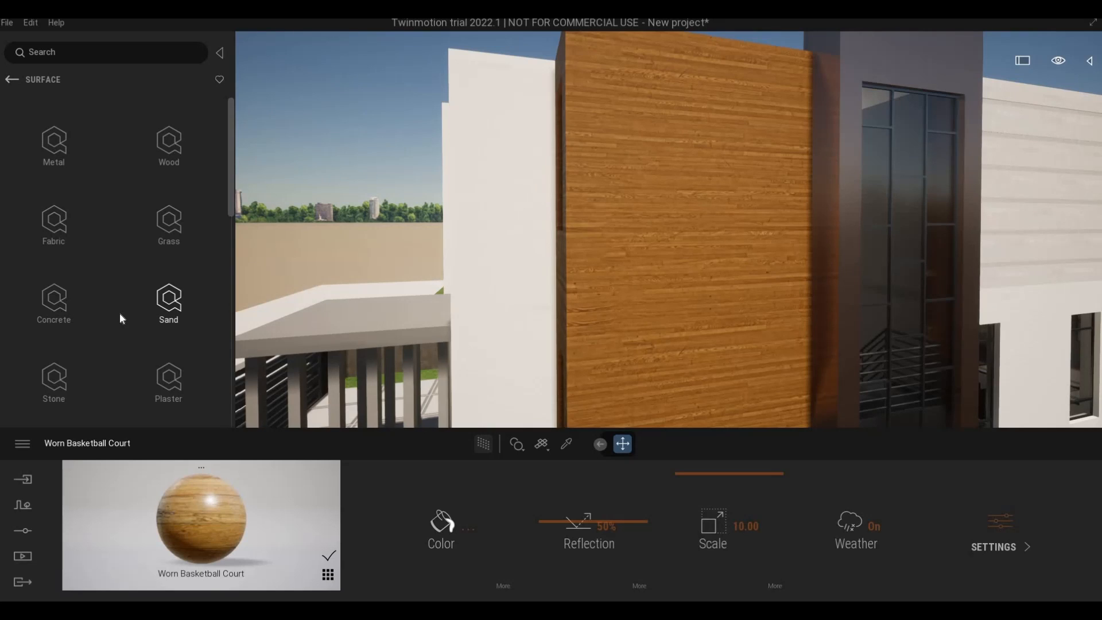
scroll(120, 312, down, 3)
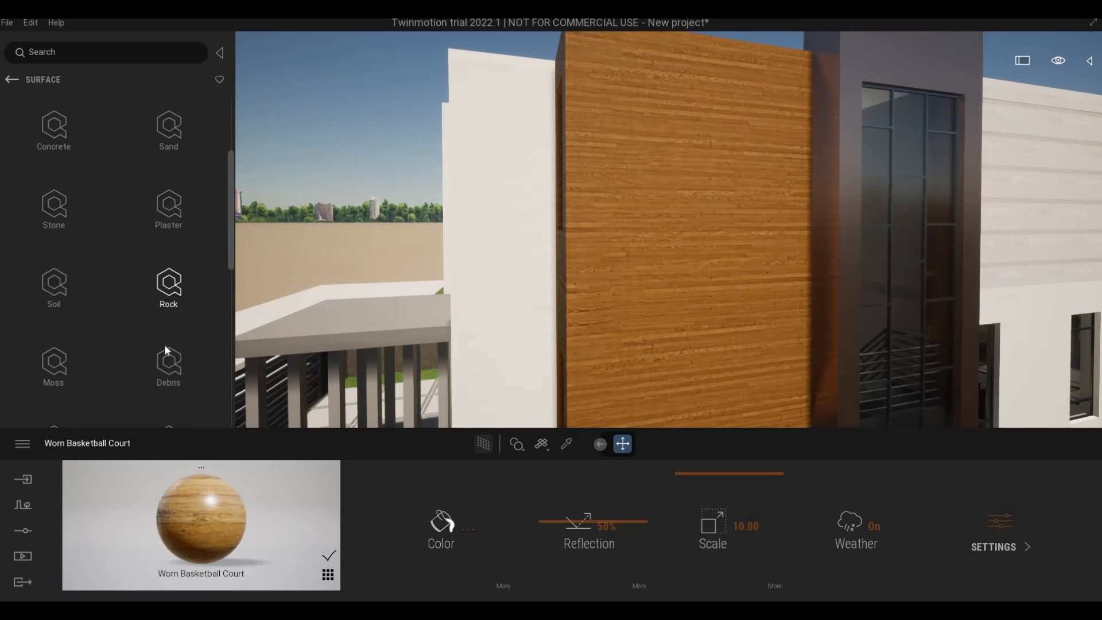
scroll(166, 351, down, 4)
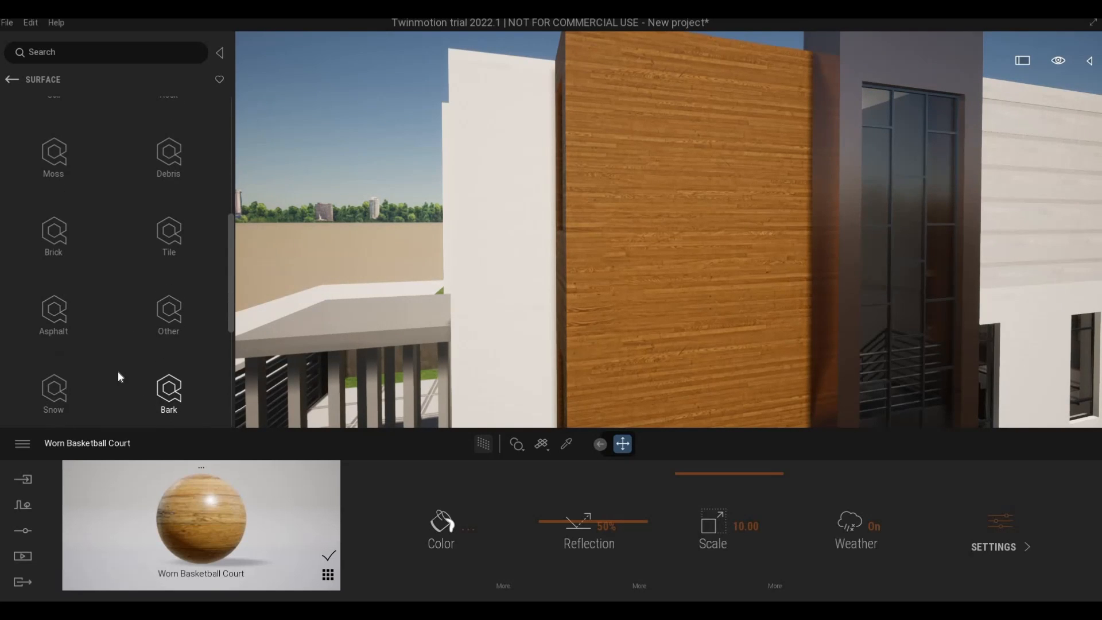
scroll(118, 371, up, 3)
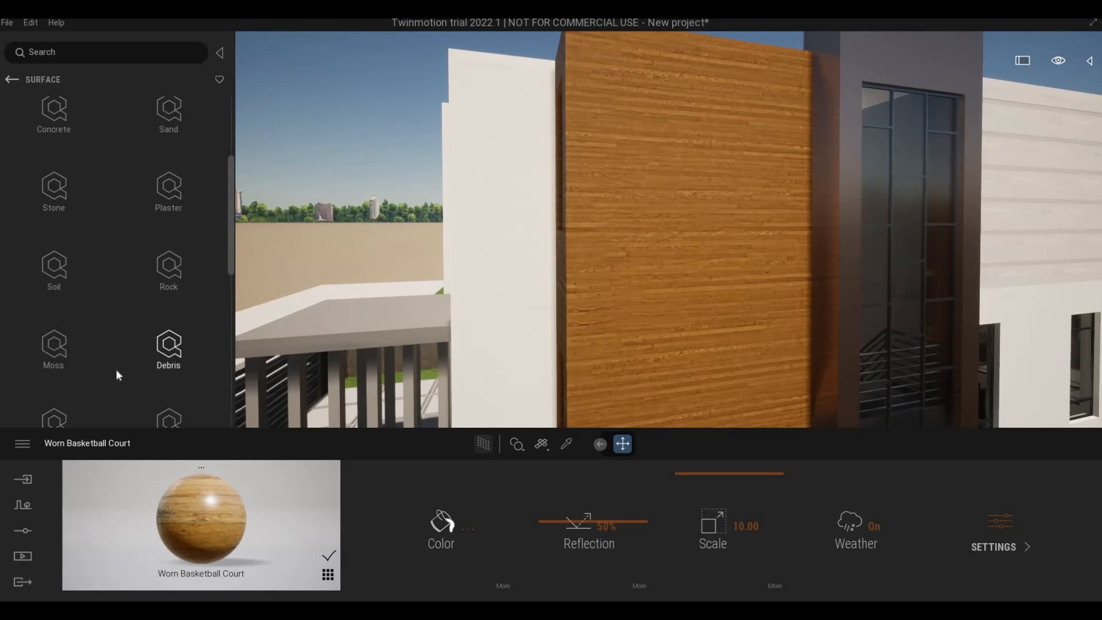
scroll(116, 369, up, 3)
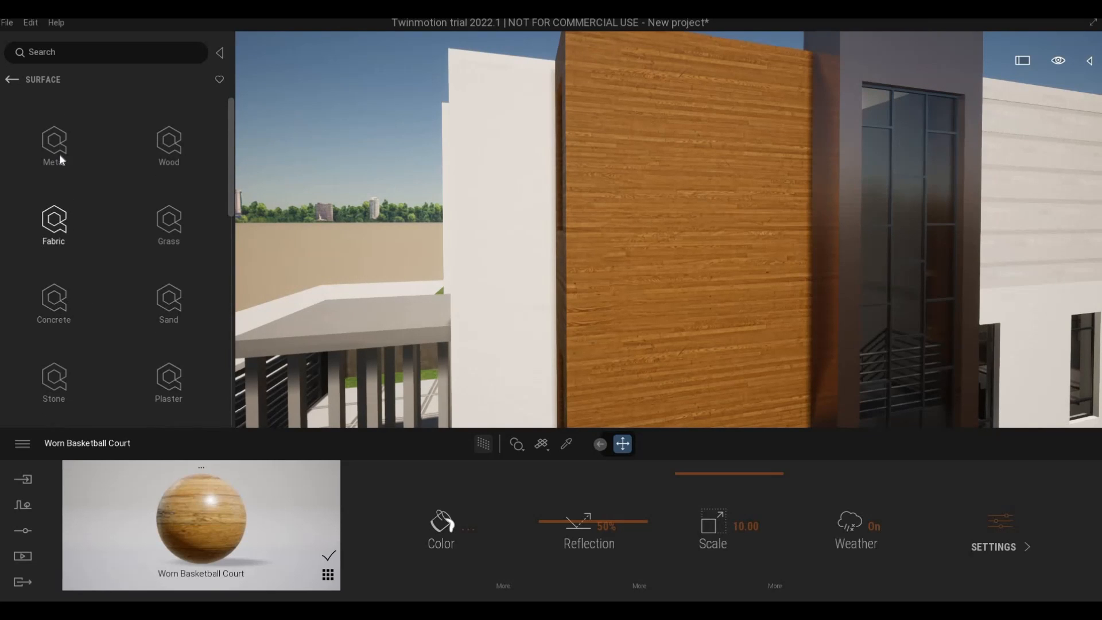
Step: Open the Megascans Metal Sheet surfaces and download the red-brown Dirty Metal Sheet material
click(55, 144)
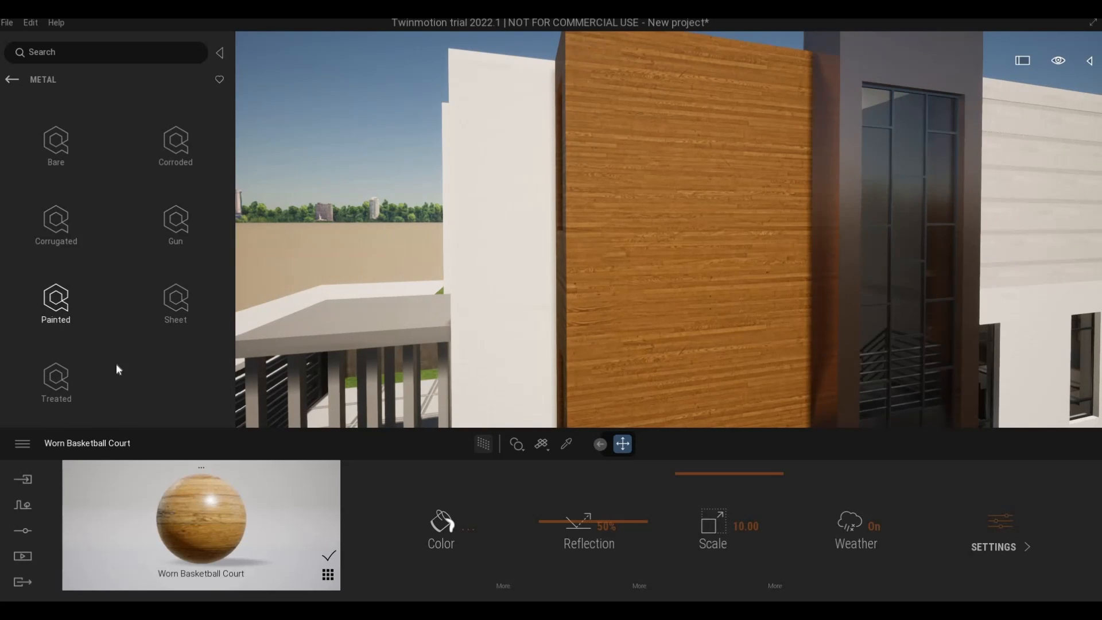
click(171, 313)
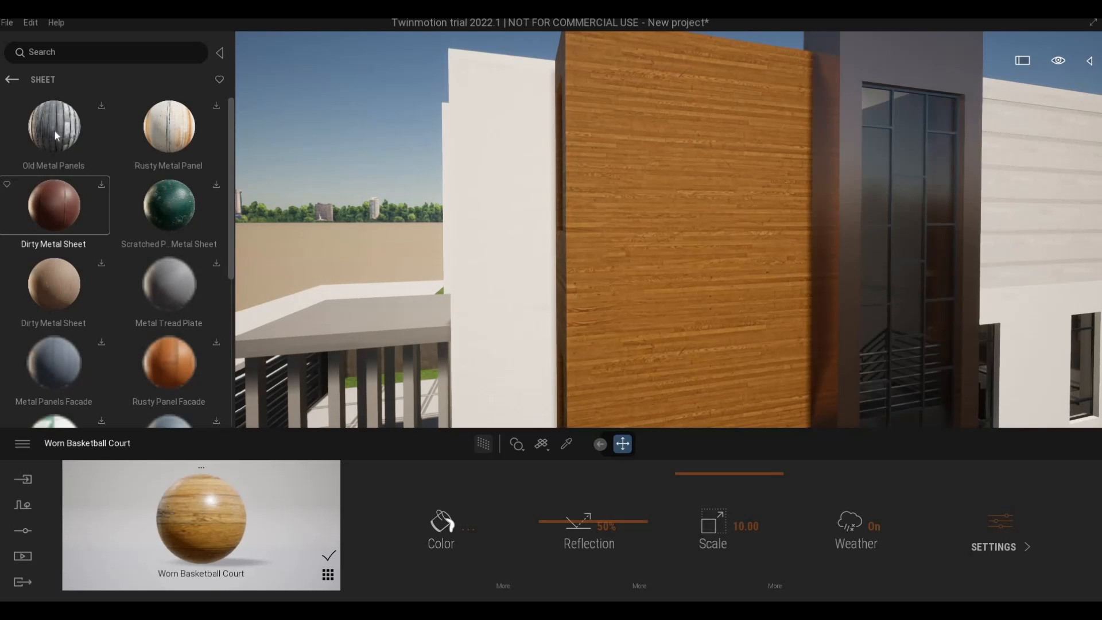
scroll(173, 304, down, 1)
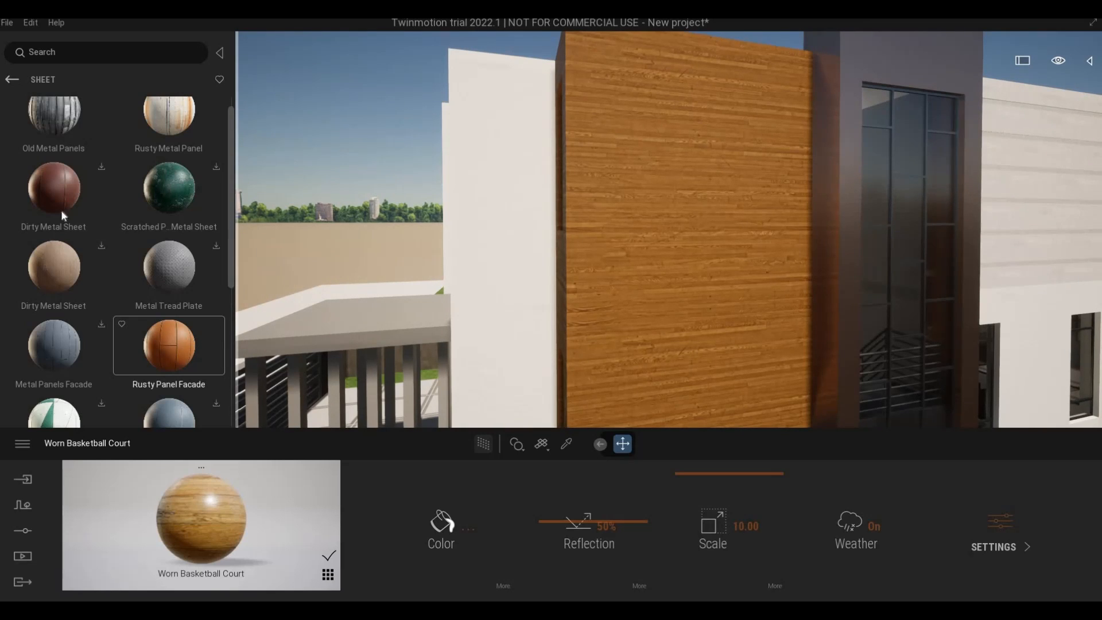
click(102, 167)
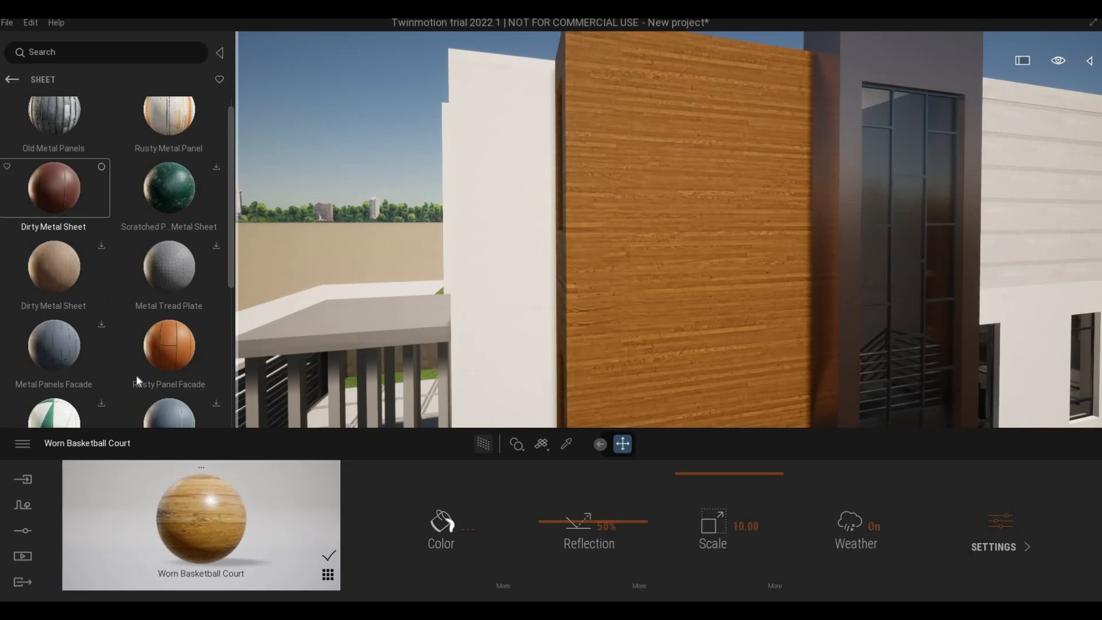
Step: Apply Metal Facade from the Sheet surfaces to the tall wood-clad facade wall and set its scale to 5.84
scroll(155, 380, down, 1)
scroll(64, 371, down, 1)
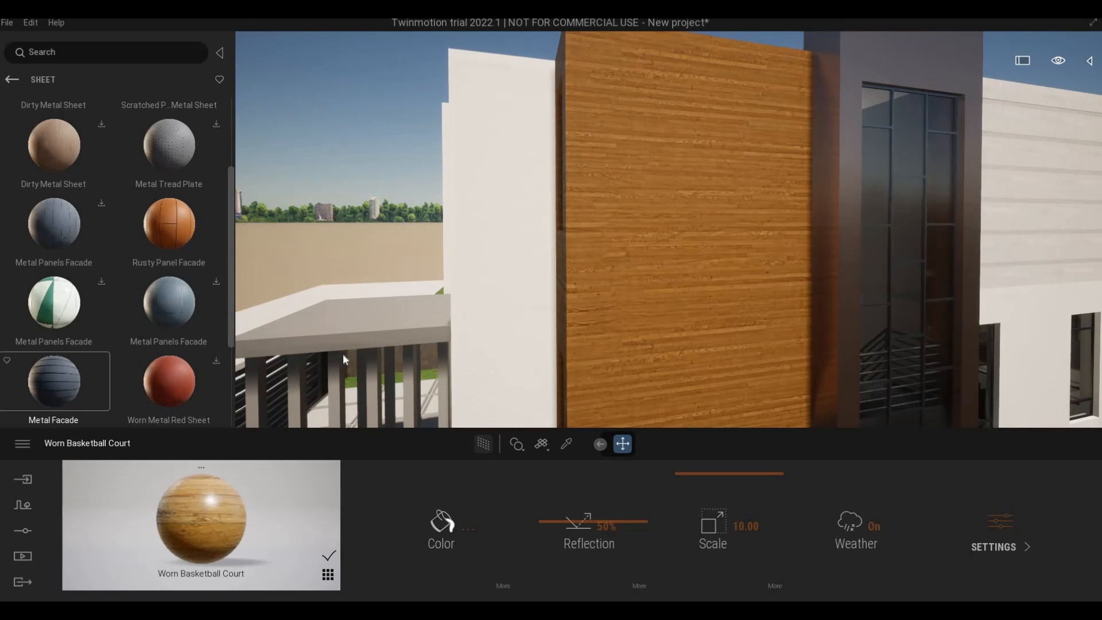
drag(666, 304, 666, 304)
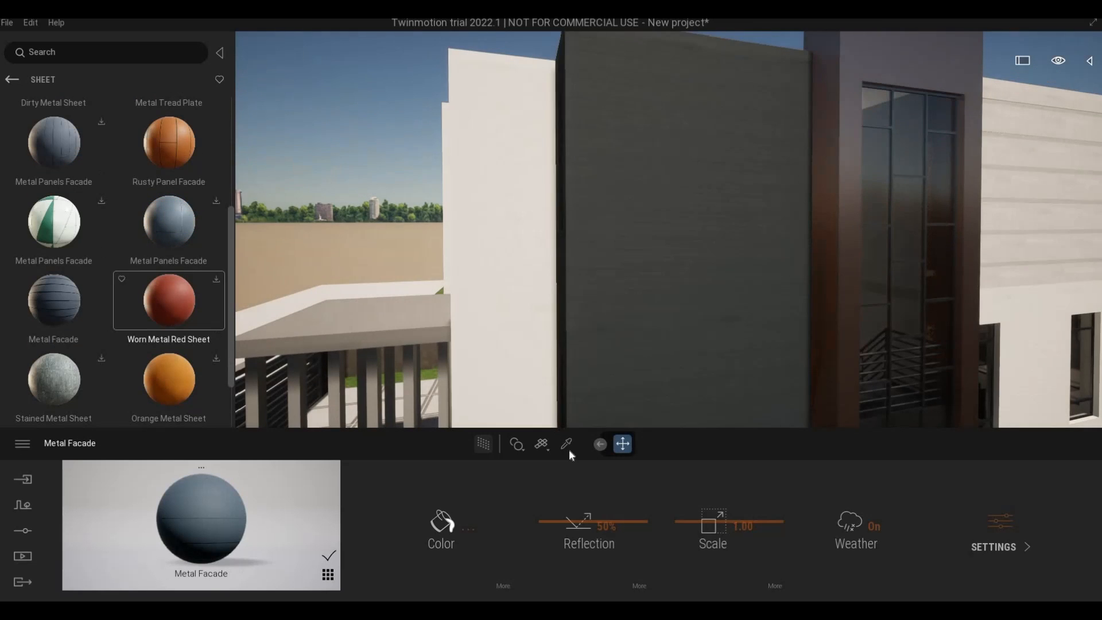
mouse_move(700, 508)
mouse_down()
mouse_move(701, 459)
mouse_move(709, 508)
mouse_up()
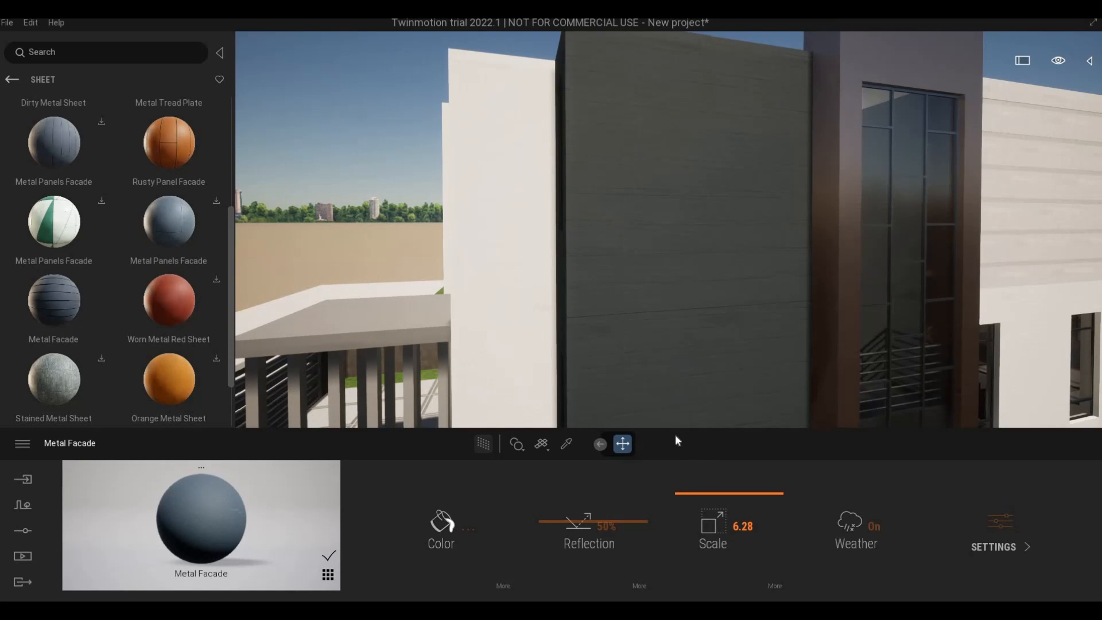
scroll(658, 295, up, 5)
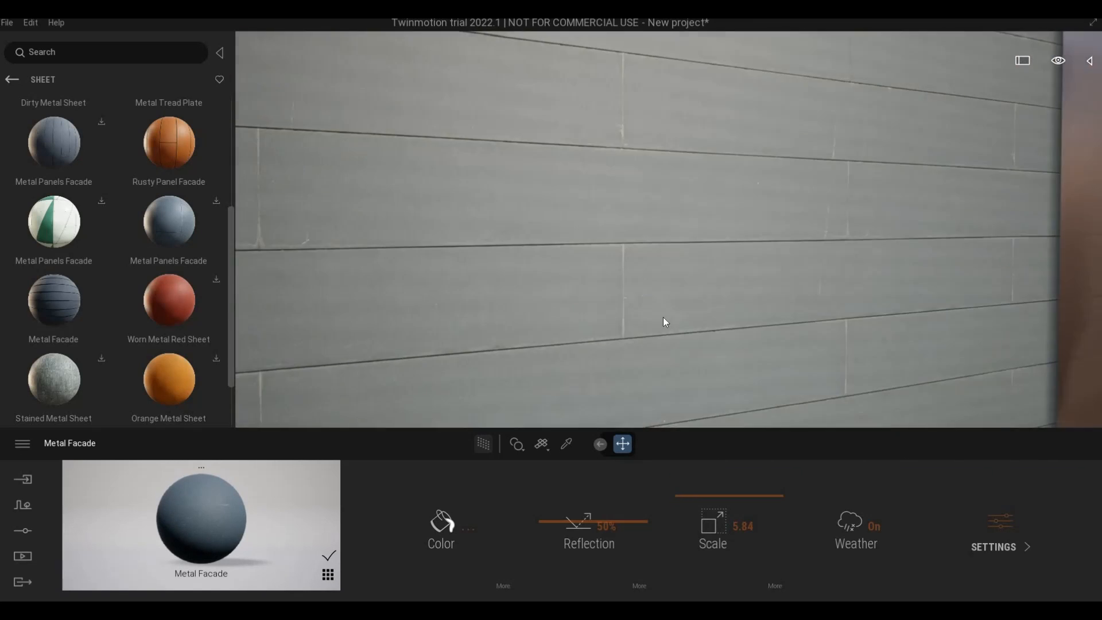
scroll(663, 317, down, 4)
scroll(119, 341, down, 1)
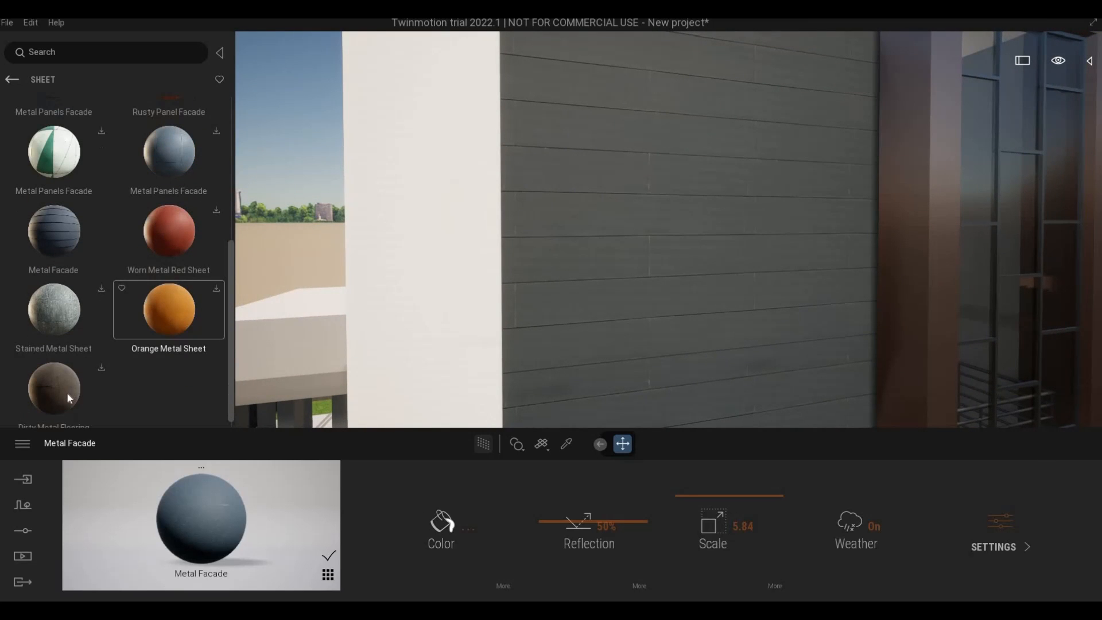
Step: Apply Rusty Panel Facade from the Sheet surfaces to the tall dark facade wall and set its scale to 2.15
scroll(188, 338, up, 2)
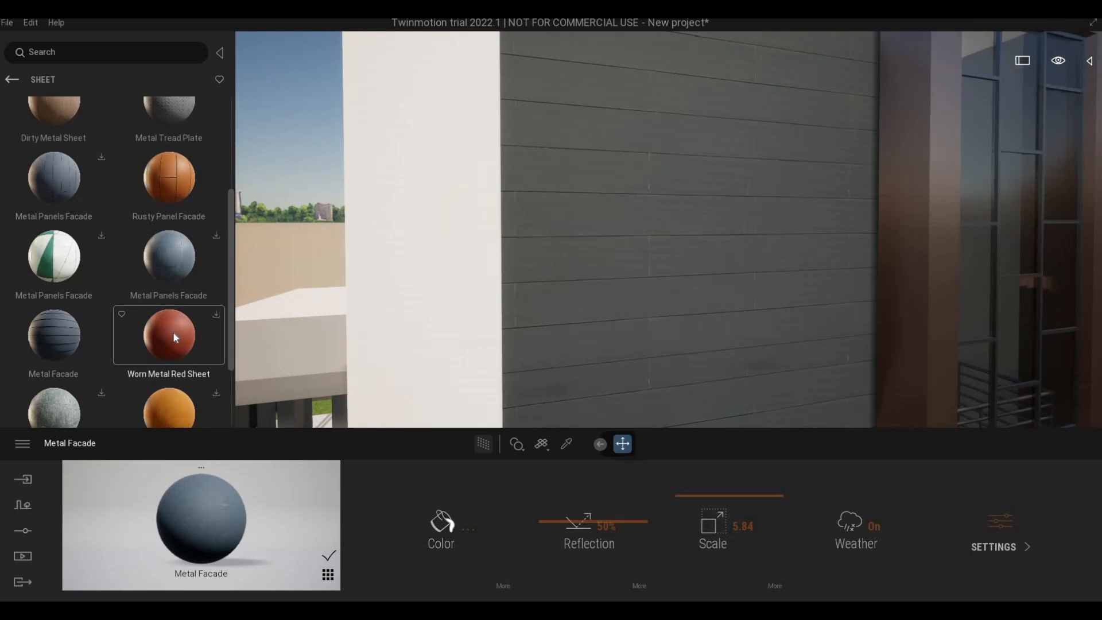
scroll(174, 323, up, 2)
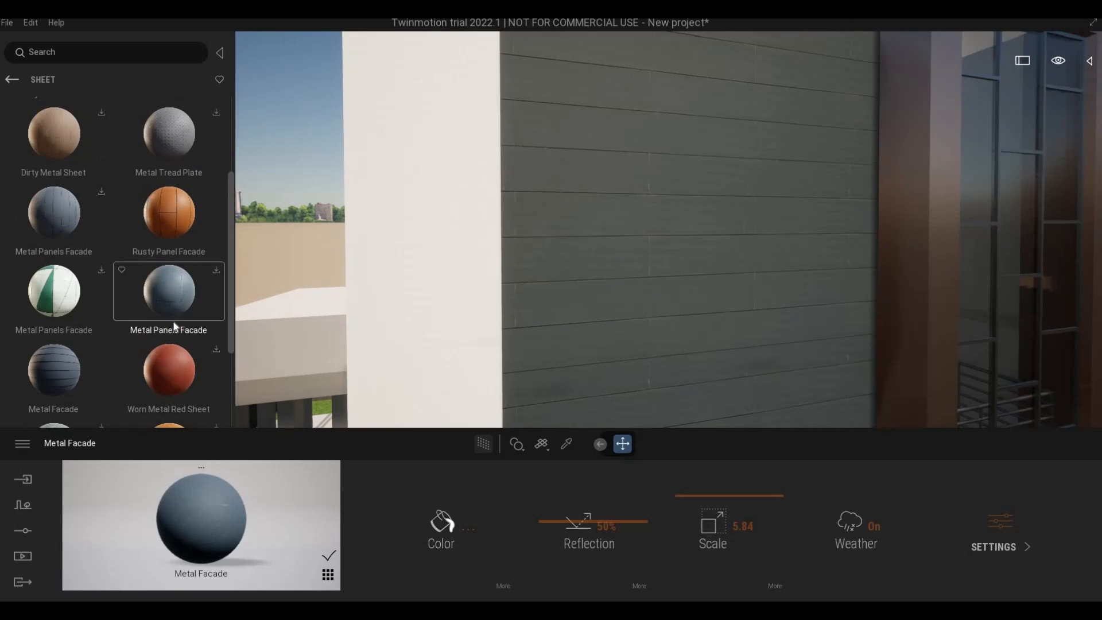
drag(653, 259, 654, 260)
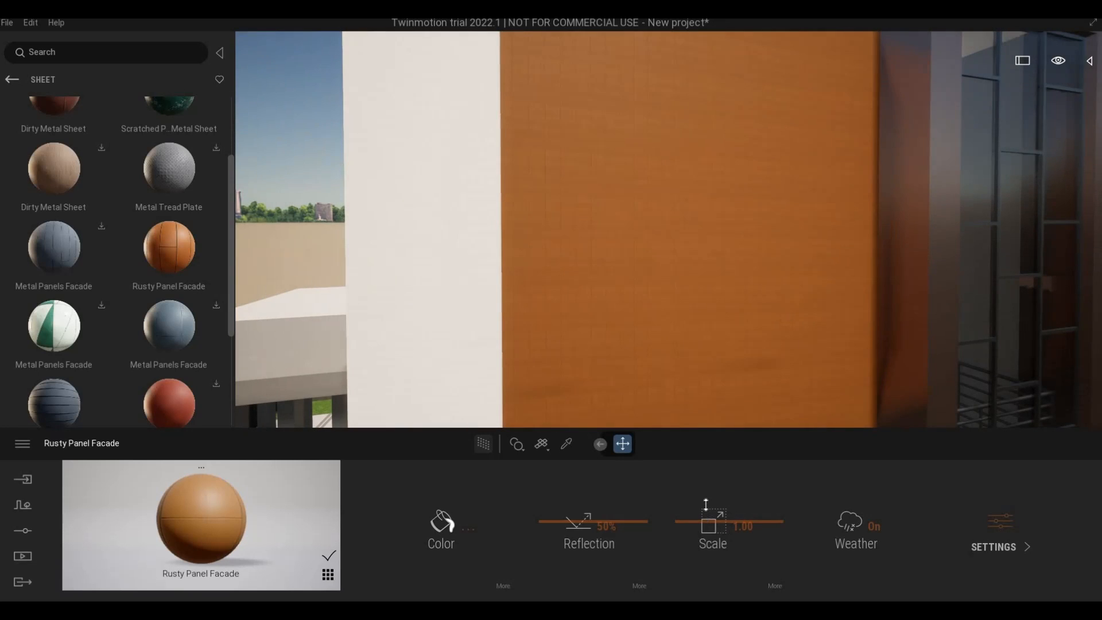
drag(706, 504, 727, 523)
scroll(660, 181, down, 3)
scroll(664, 181, up, 5)
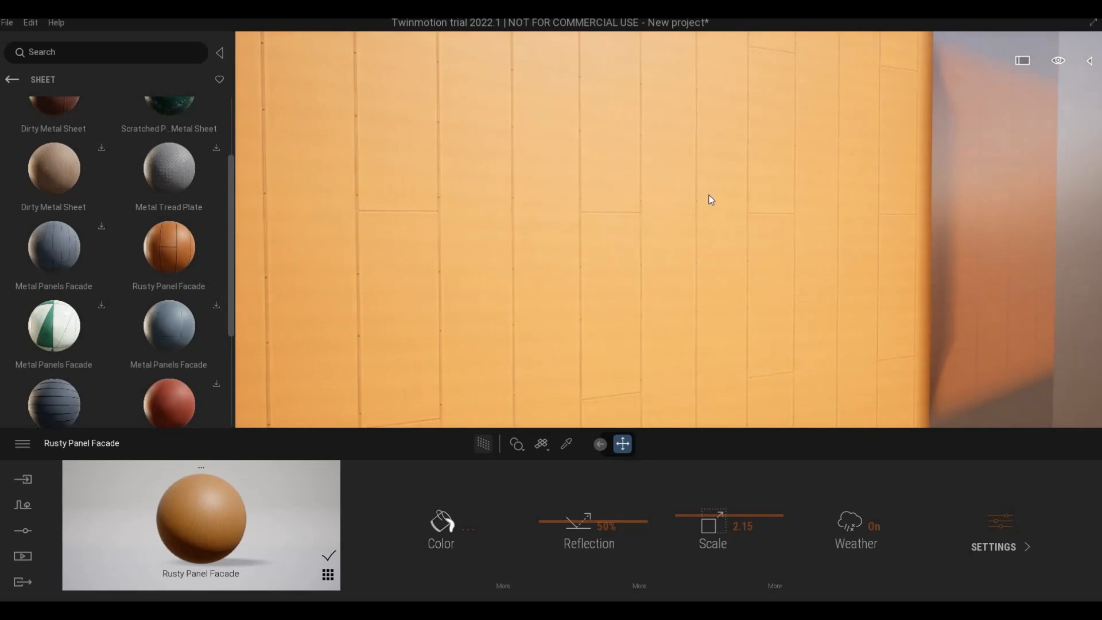
Step: Inspect the wall's panel joints from near and far and set the Rusty Panel Facade scale to 1.93
scroll(710, 196, down, 5)
middle_drag(980, 243, 962, 238)
right_drag(962, 238, 1086, 239)
middle_drag(976, 258, 518, 239)
scroll(518, 239, up, 3)
scroll(518, 239, up, 3)
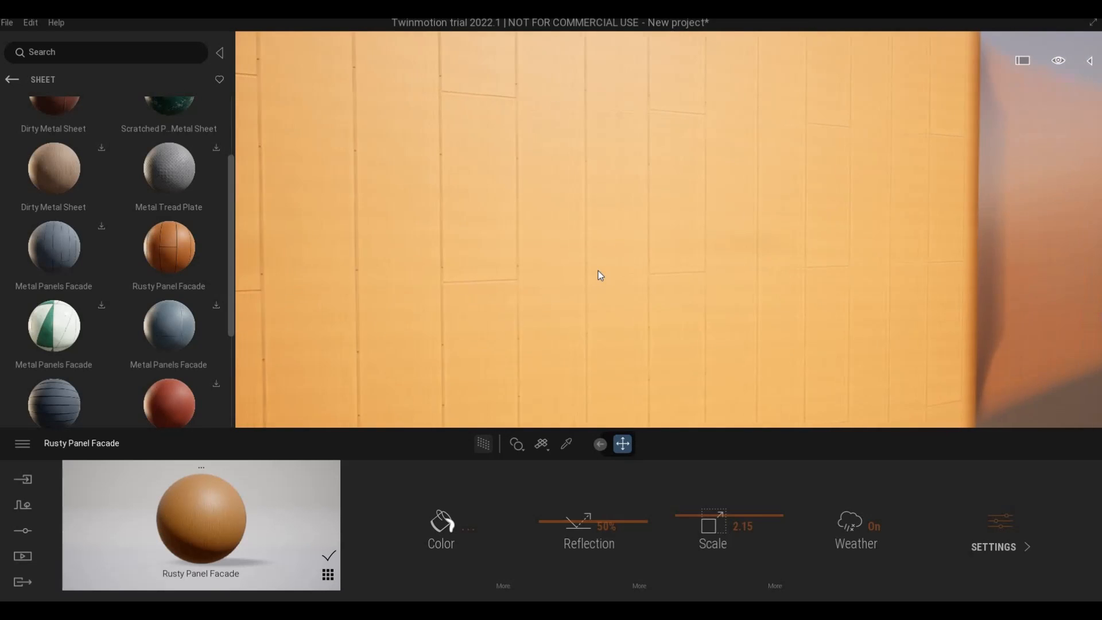
scroll(598, 270, down, 5)
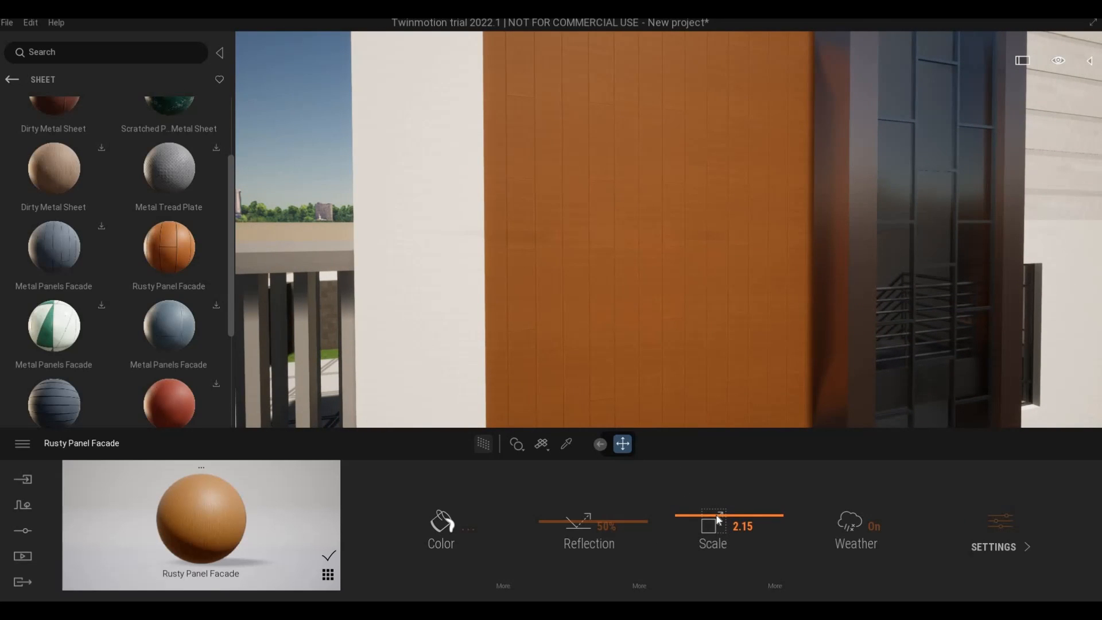
drag(718, 519, 726, 372)
Step: Check the orange wall against the adjacent glazing up close and set the Rusty Panel Facade scale to 2.15
middle_drag(1056, 330, 807, 336)
middle_drag(491, 278, 463, 319)
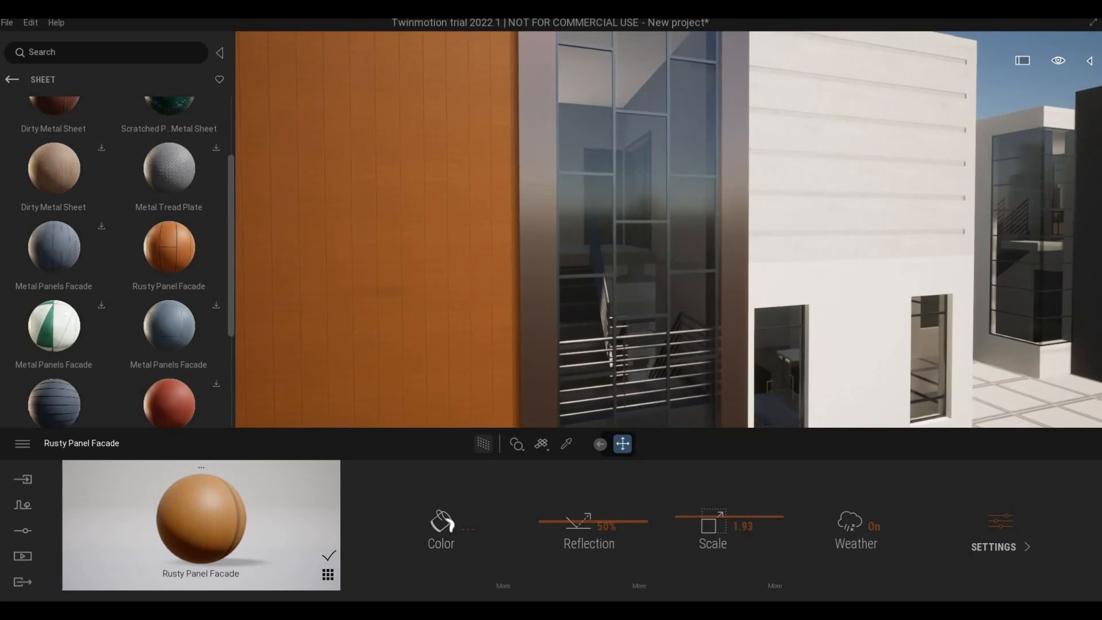
key(a)
key(w)
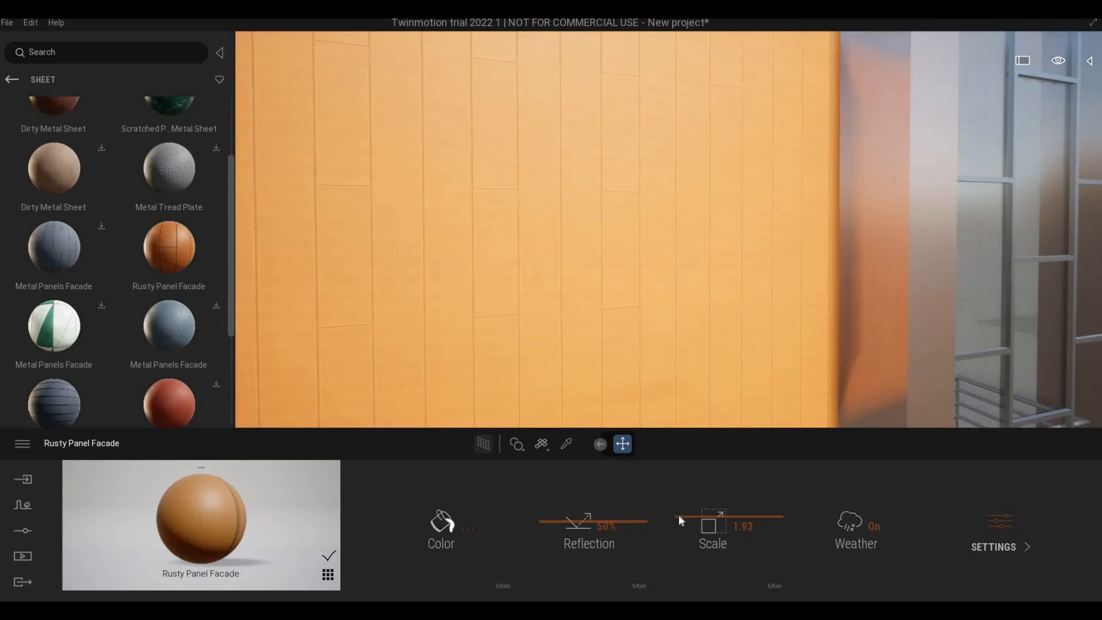
click(678, 516)
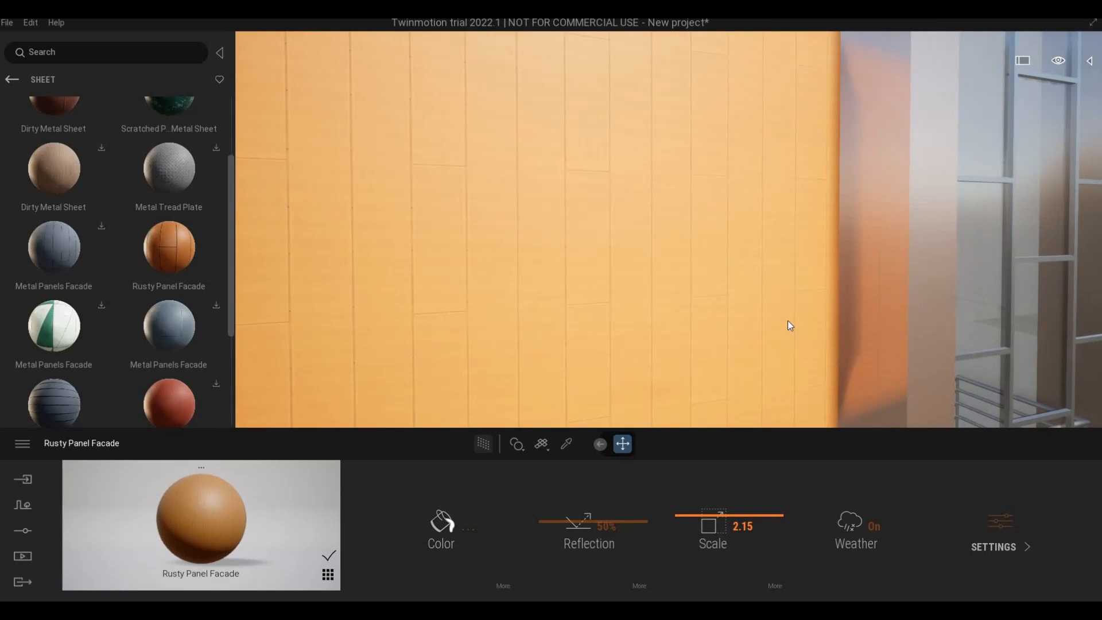
Step: Apply the off-white Öländsk Limestone from the Stone surfaces to the frame around the tall window beside the orange wall
scroll(781, 261, down, 3)
scroll(778, 262, down, 3)
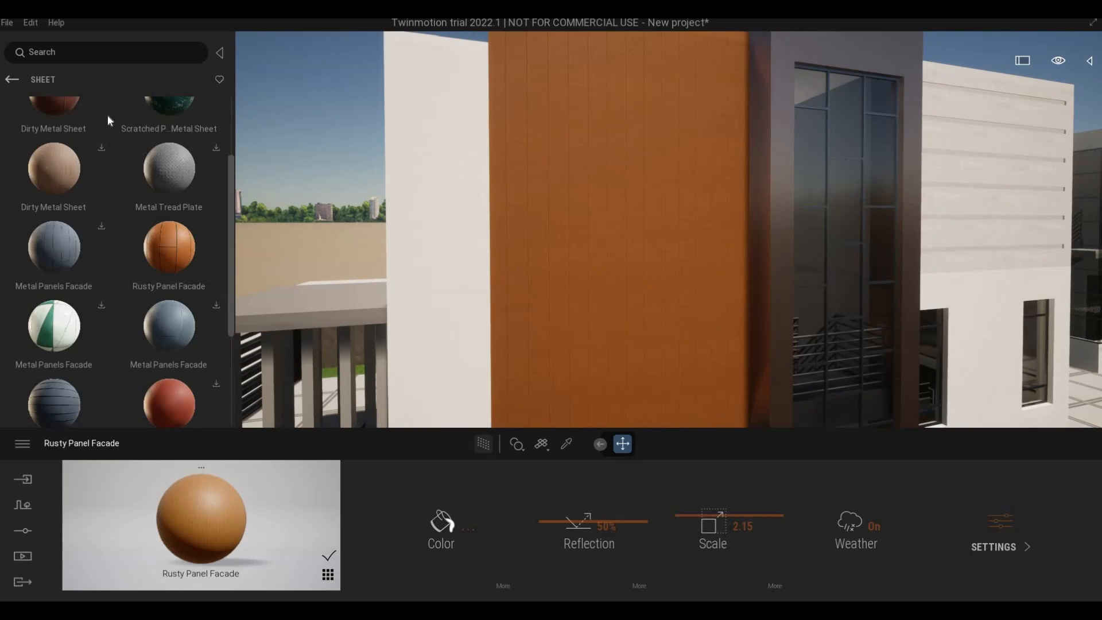
key(d)
click(11, 85)
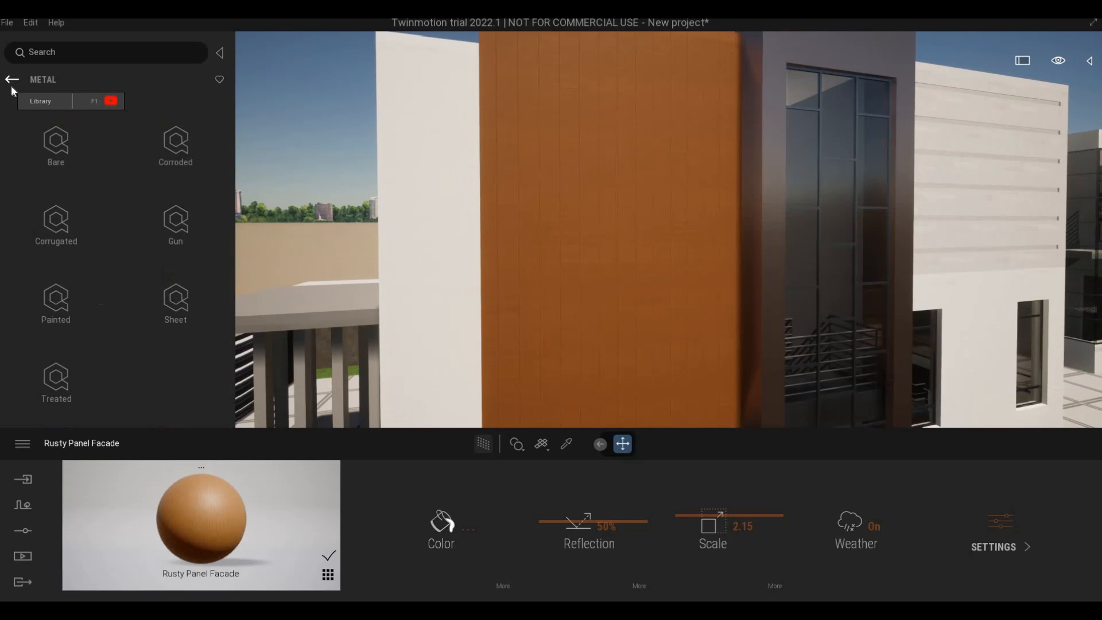
click(12, 85)
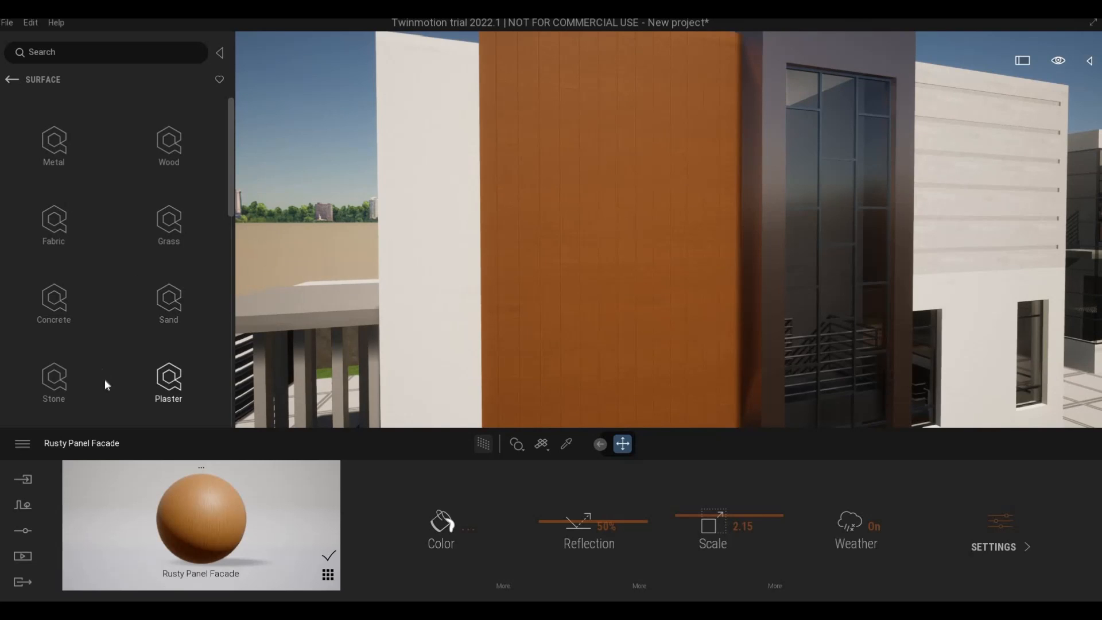
scroll(105, 381, down, 1)
click(92, 309)
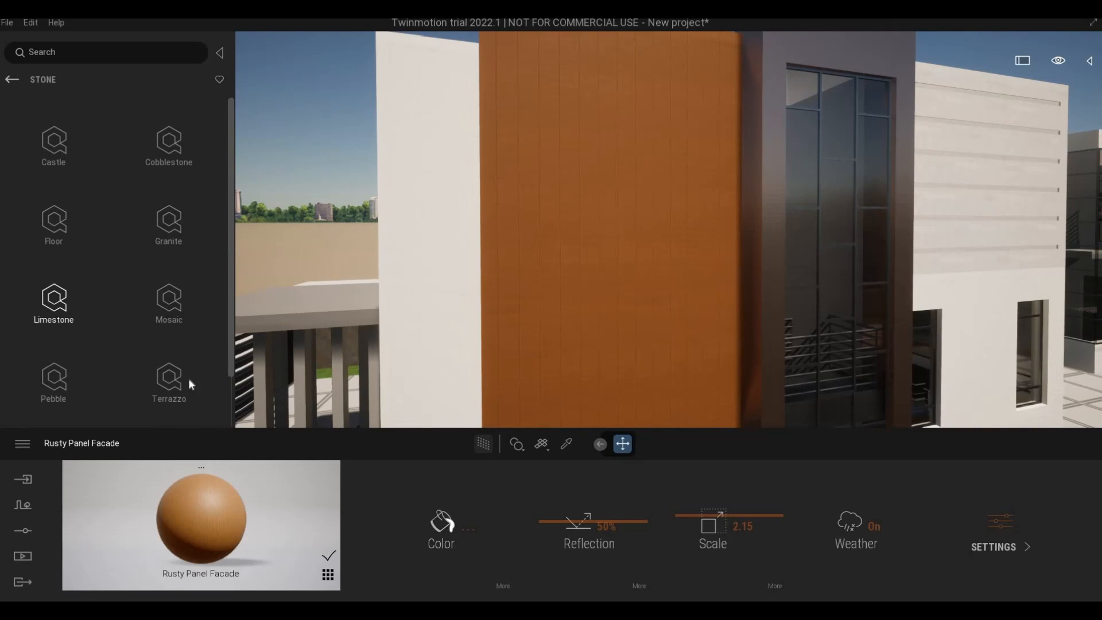
click(61, 309)
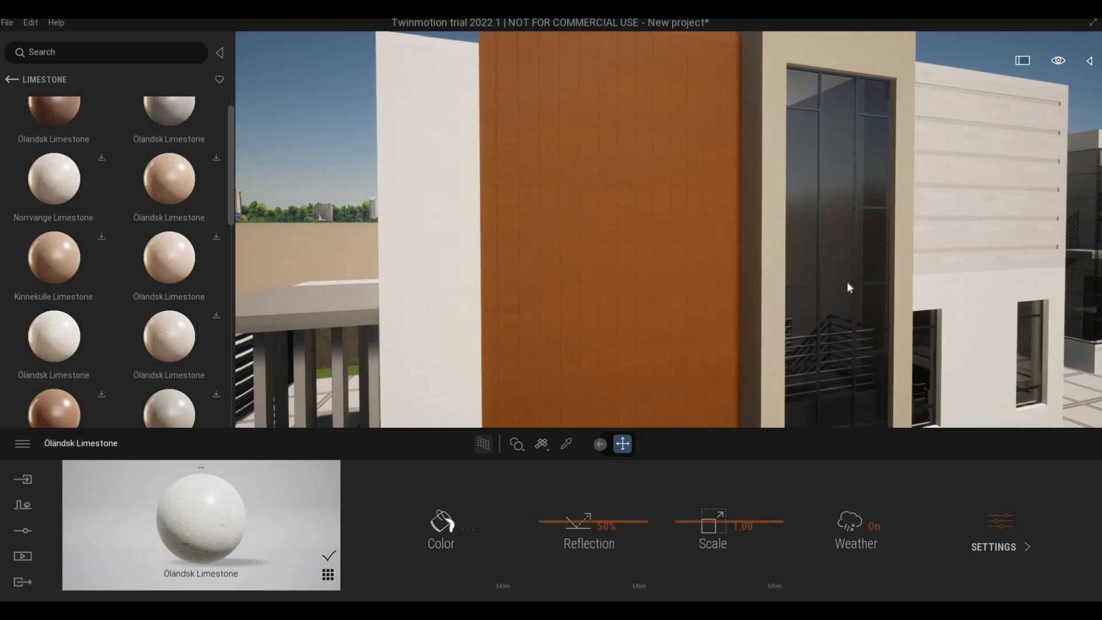
Step: Download the brown Öländsk Limestone and replace the tall window frame's material with the grey Öländsk Limestone
scroll(846, 281, up, 5)
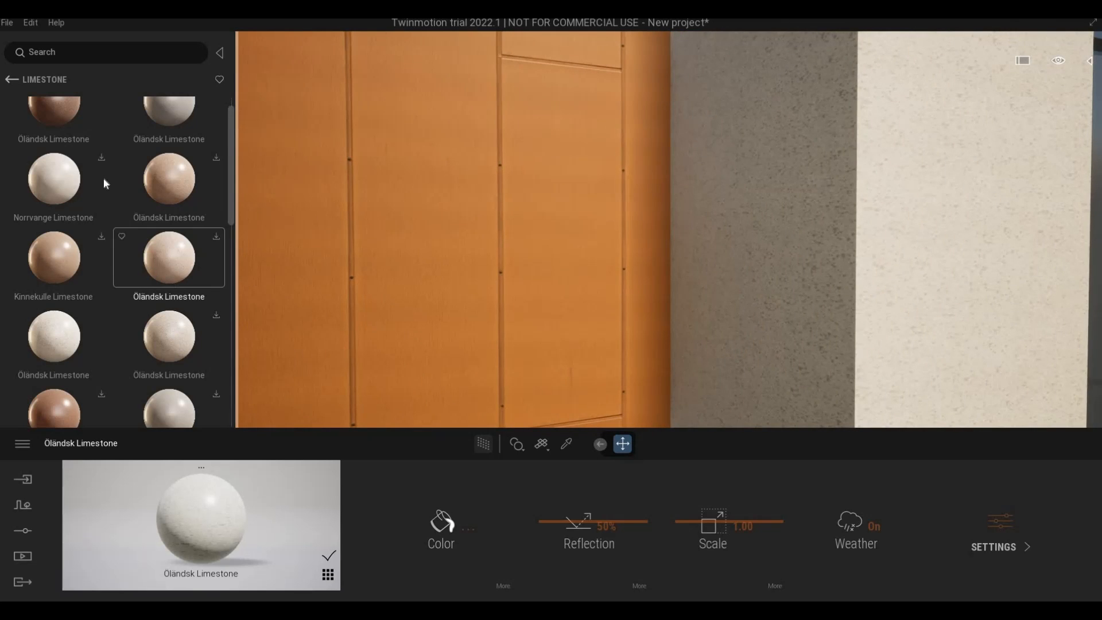
scroll(105, 183, up, 1)
click(99, 105)
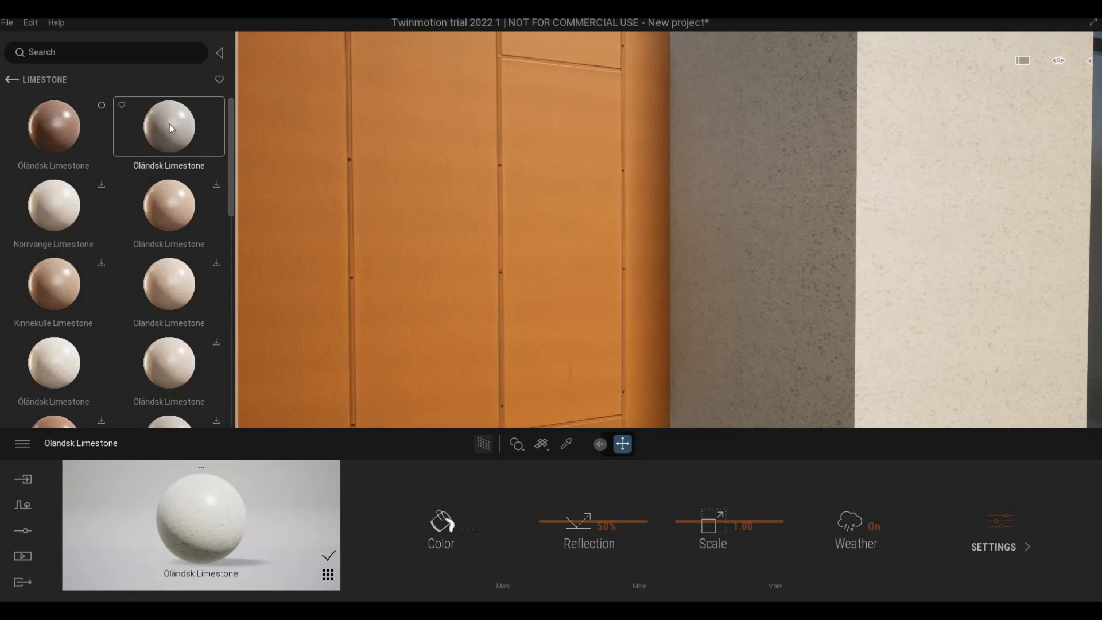
drag(170, 124, 805, 214)
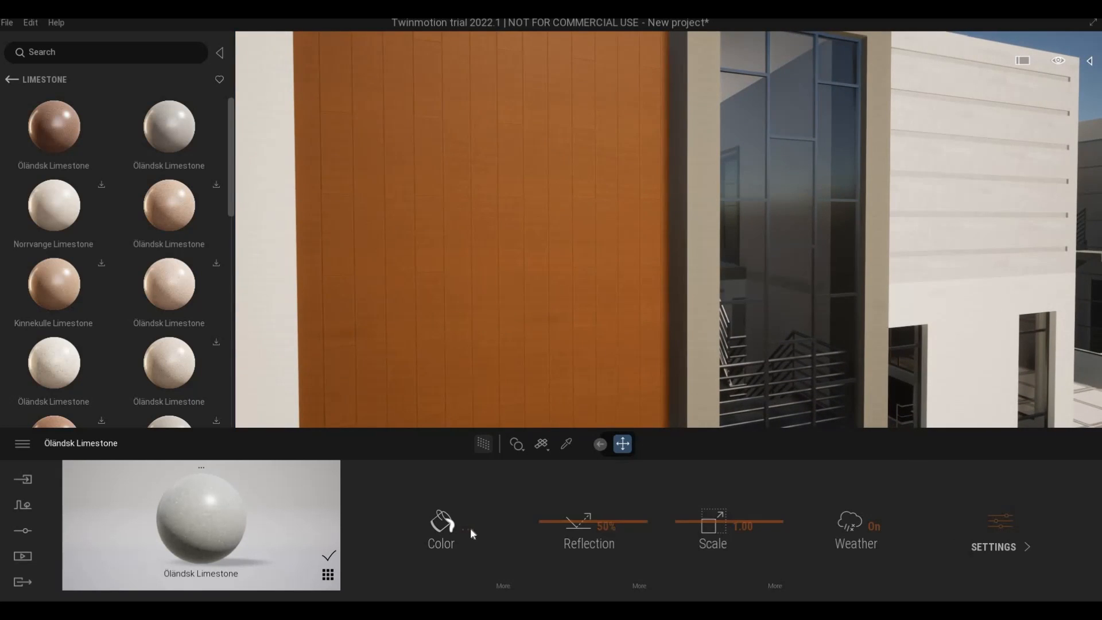
Step: Set the window frame limestone's color to DBDBDB and its scale to 3.23, checking the surface up close
click(442, 523)
click(538, 242)
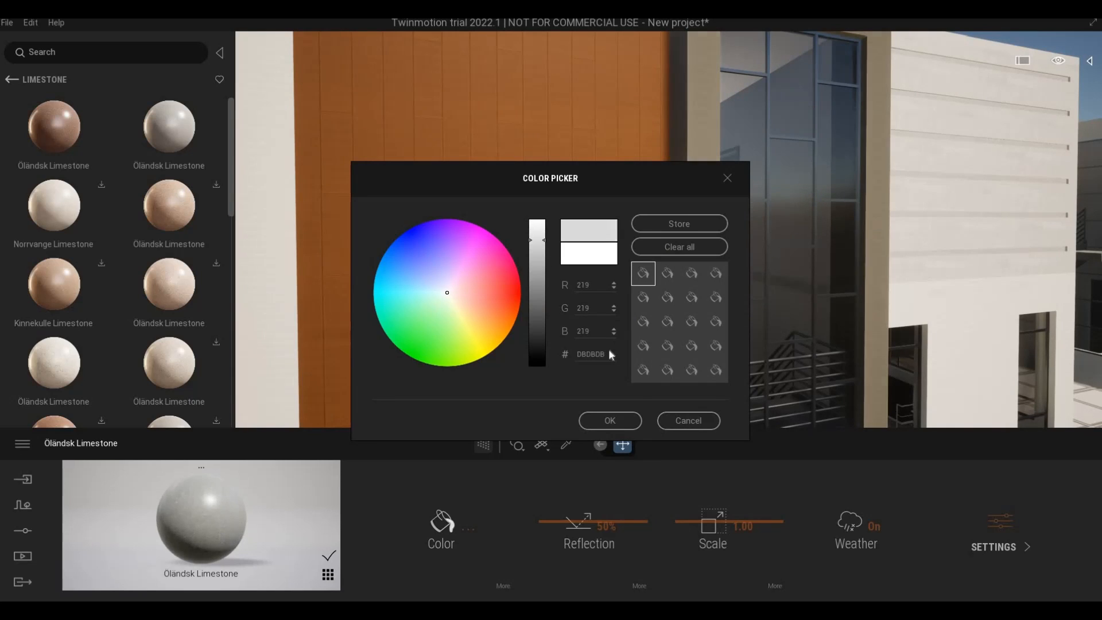
click(616, 423)
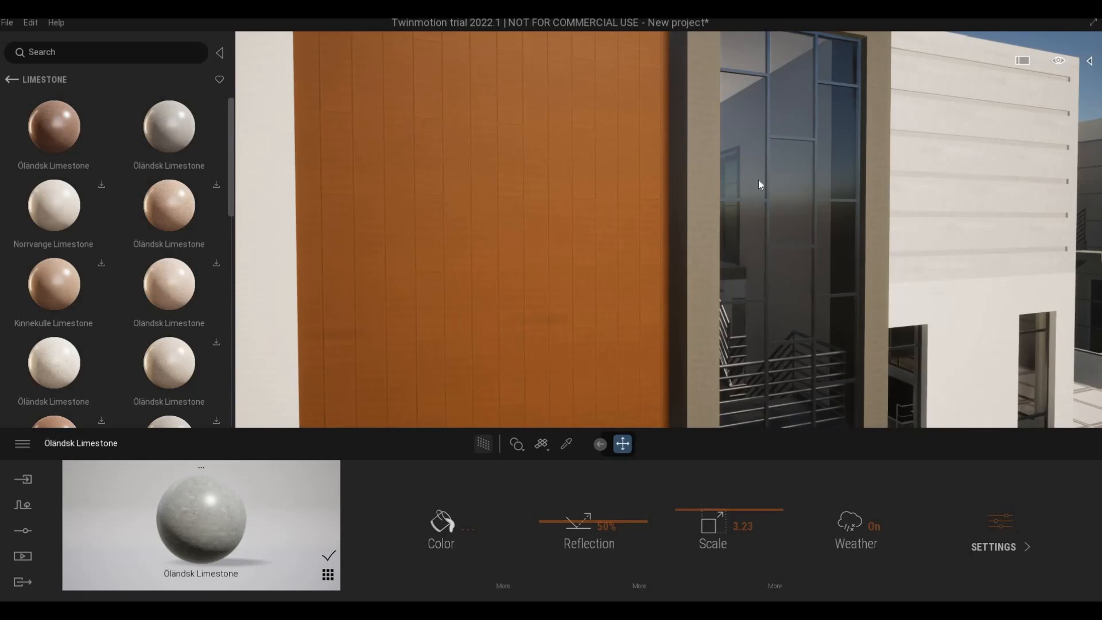
scroll(759, 180, up, 5)
scroll(750, 235, down, 8)
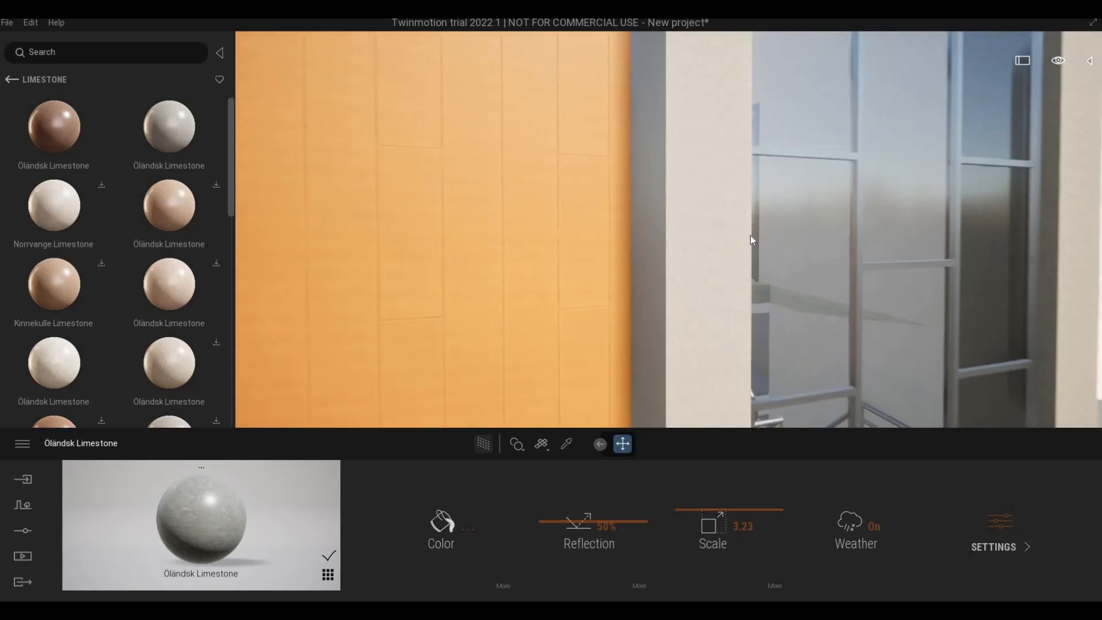
scroll(578, 144, up, 4)
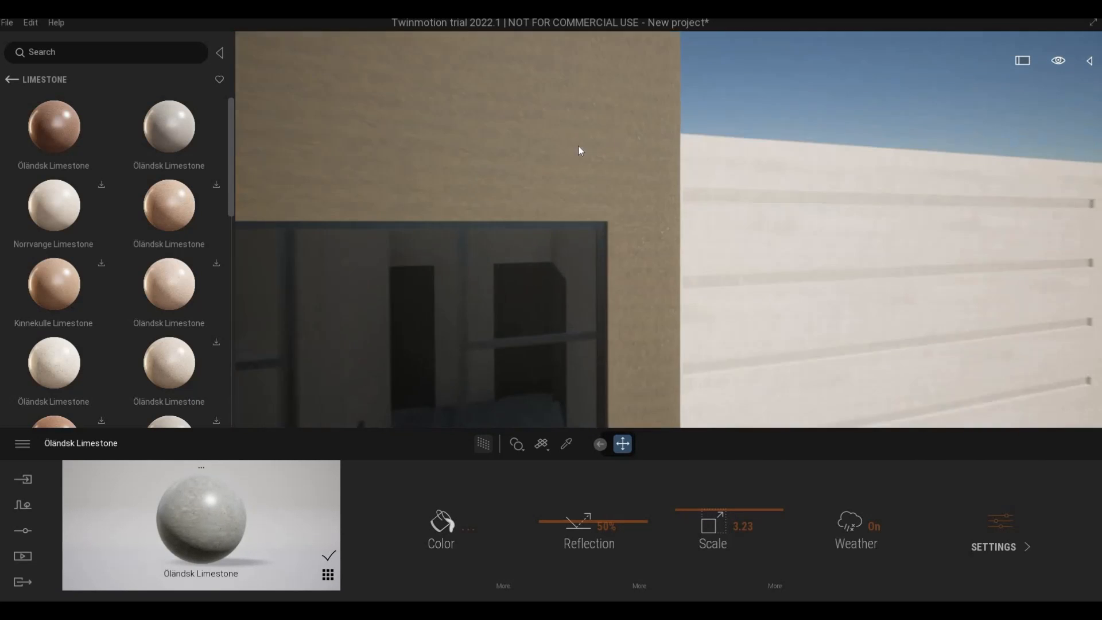
scroll(492, 204, down, 4)
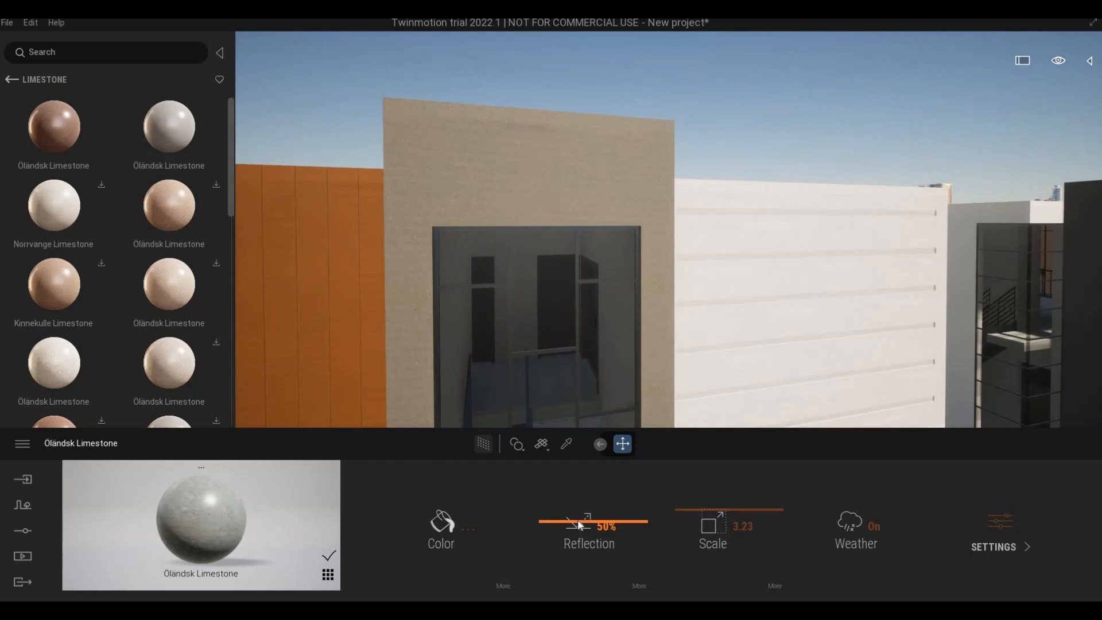
Step: Set the reflection of the window frame's limestone to 81%
drag(578, 513, 576, 508)
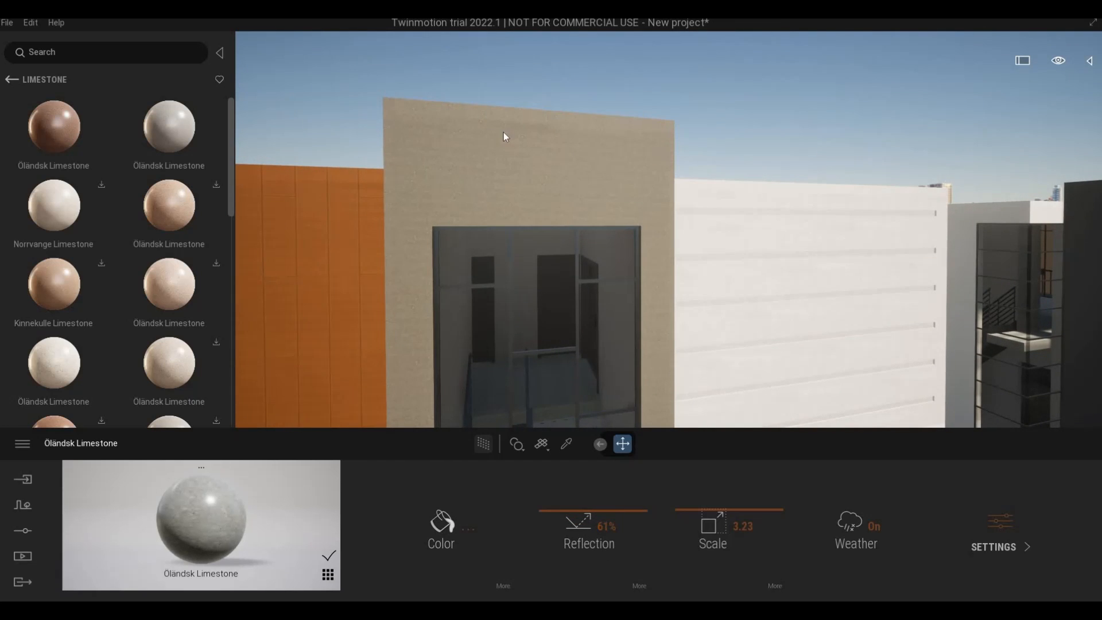
scroll(505, 132, up, 3)
scroll(607, 211, up, 2)
drag(588, 510, 605, 215)
scroll(605, 215, down, 4)
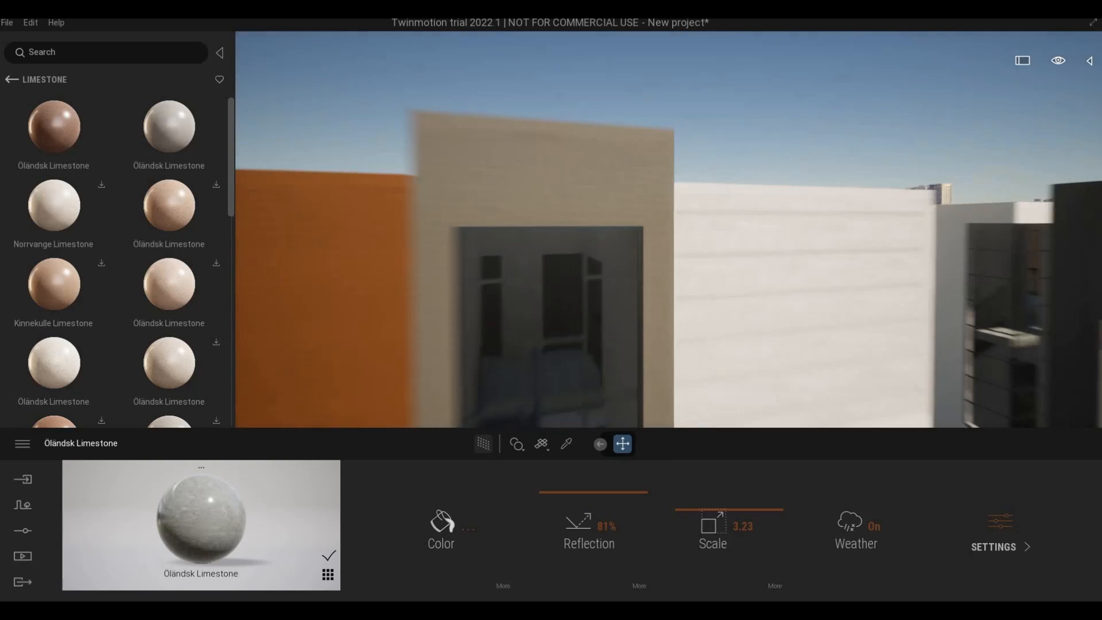
Step: Download the plain white Painted Concrete Wall material from the Painted concrete surfaces for the grooved white wall
scroll(704, 172, up, 8)
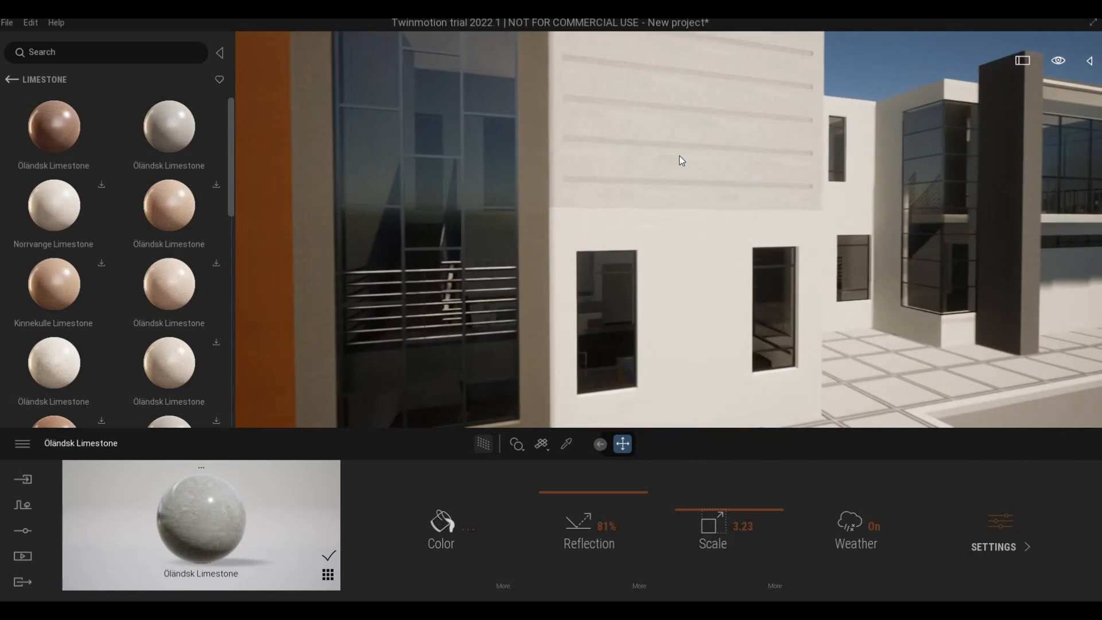
scroll(637, 156, down, 5)
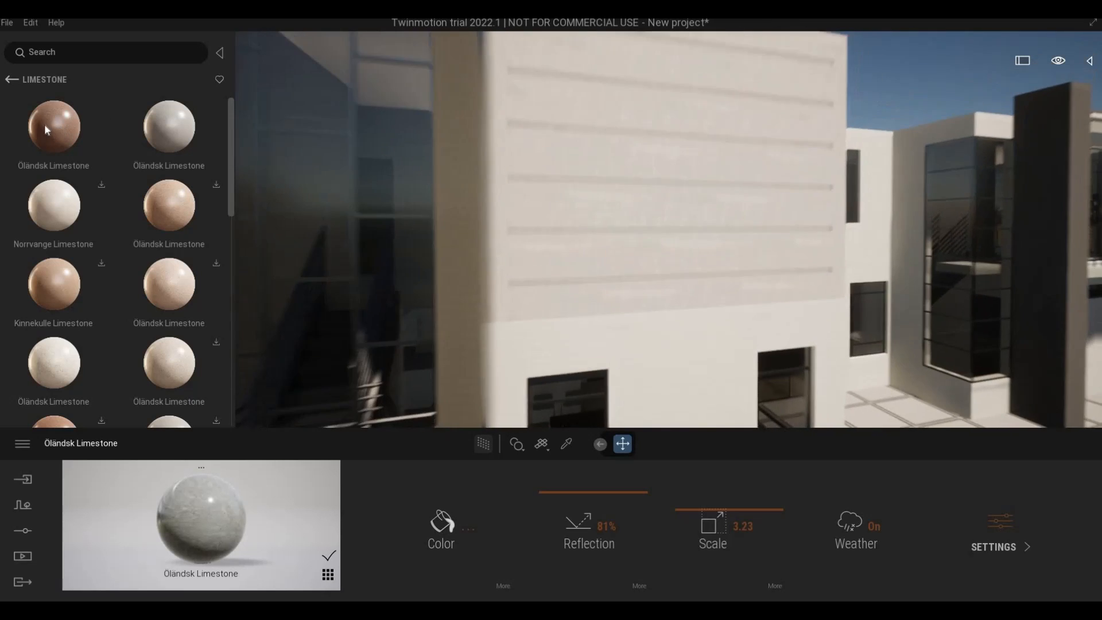
click(15, 78)
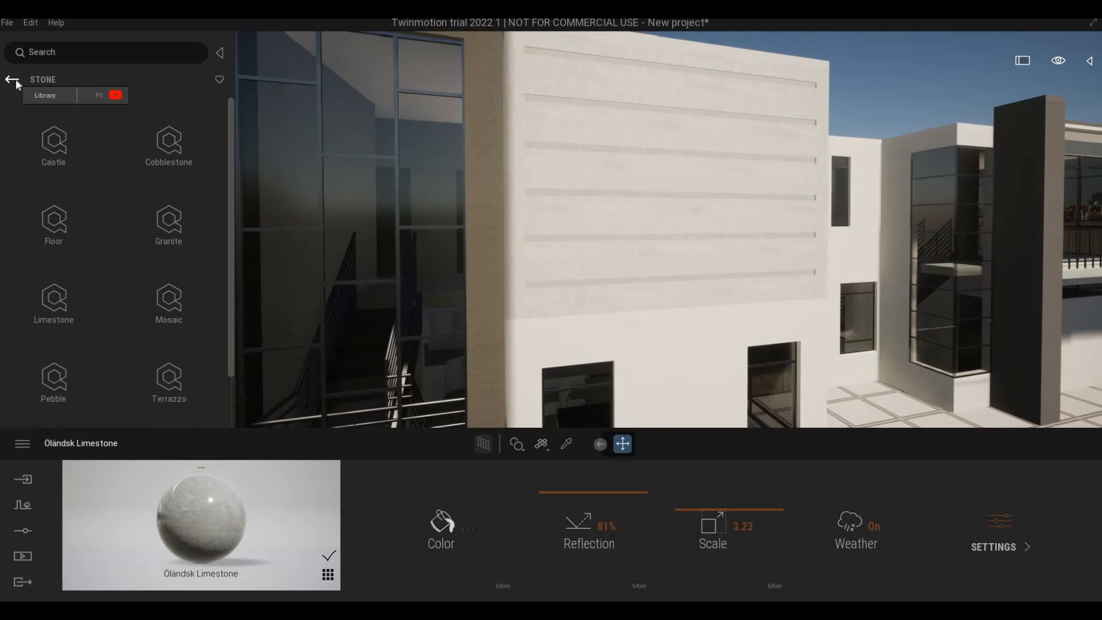
click(16, 80)
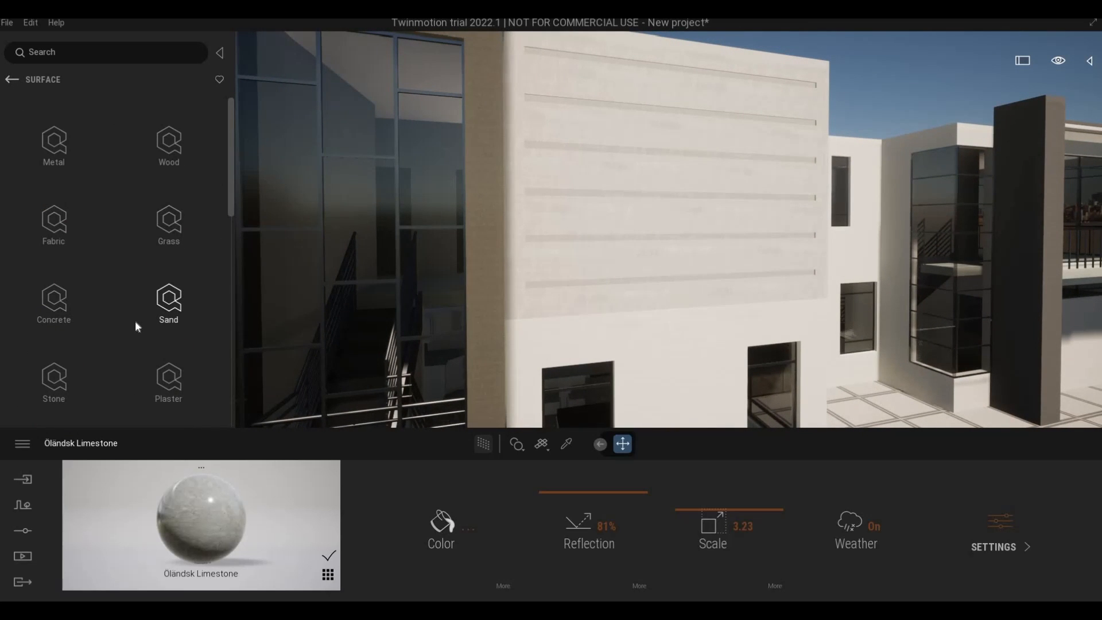
click(58, 306)
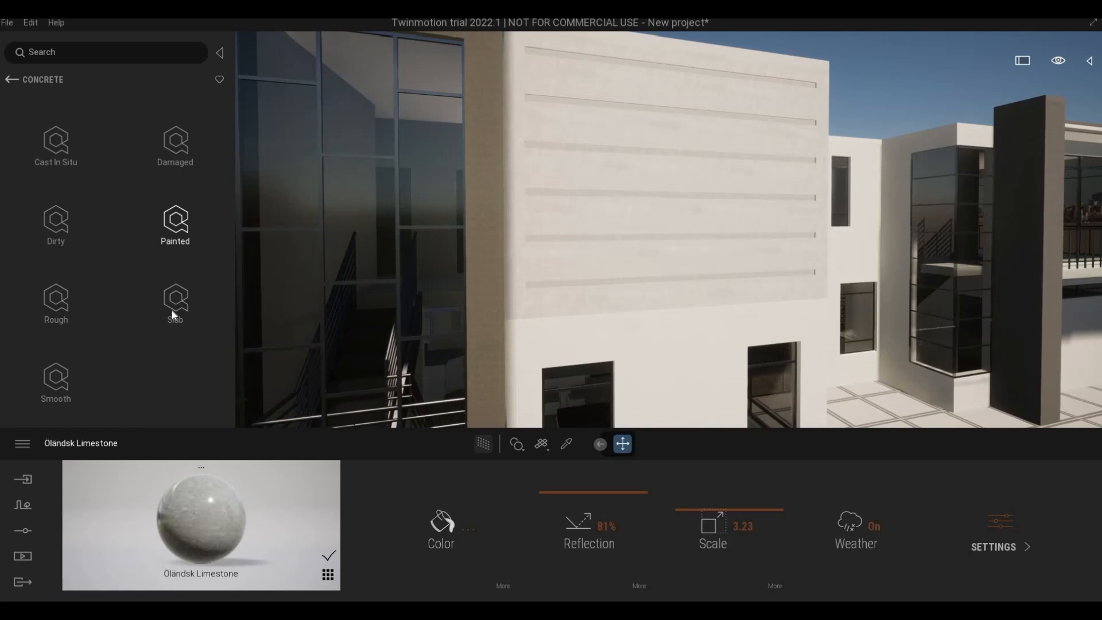
click(172, 229)
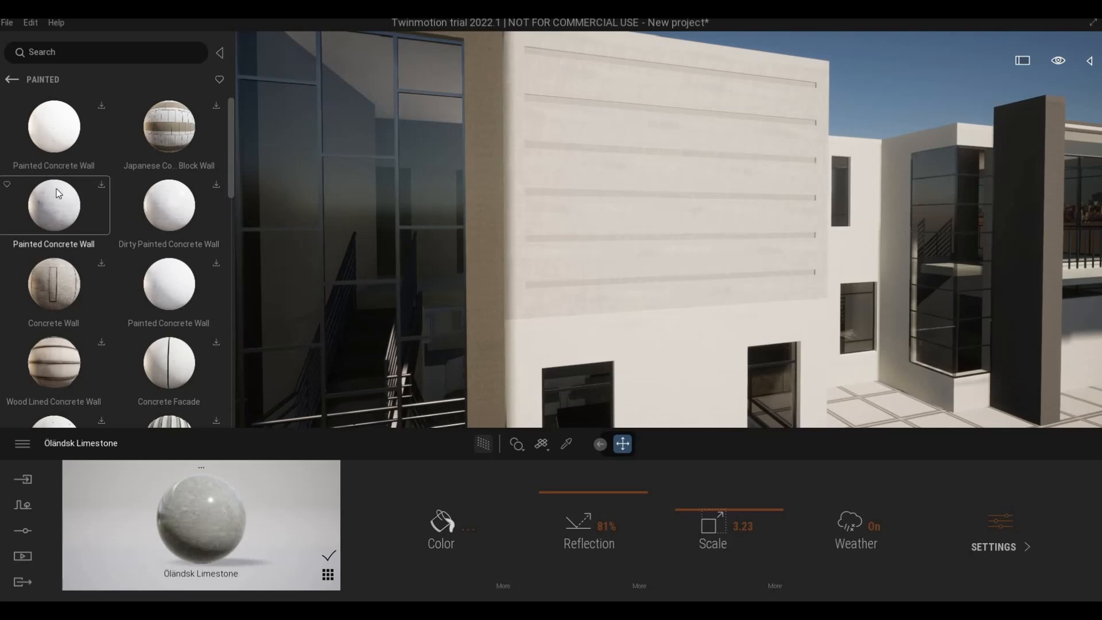
drag(59, 136, 639, 244)
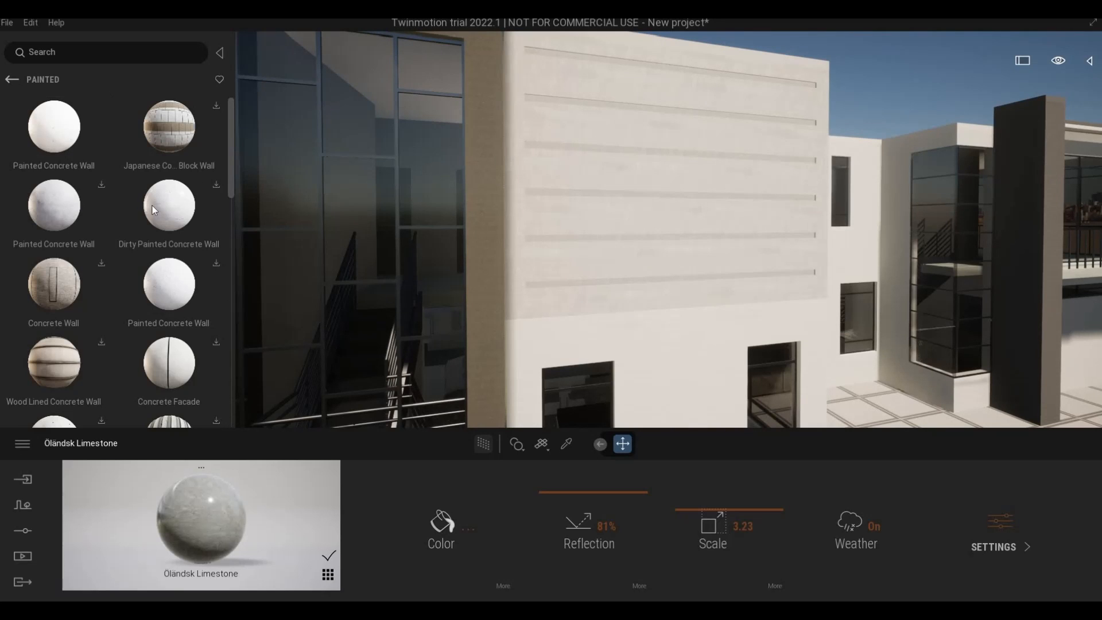
Step: Apply Painted Concrete Wall to the white wall around the two narrow ground-floor windows
middle_drag(634, 366, 580, 333)
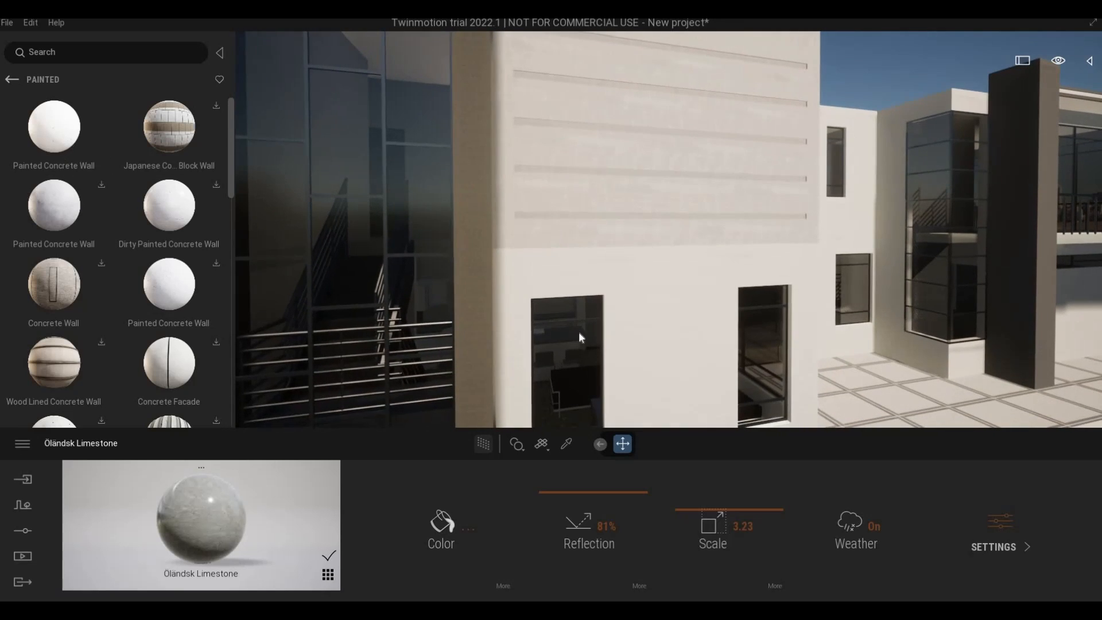
drag(55, 128, 656, 336)
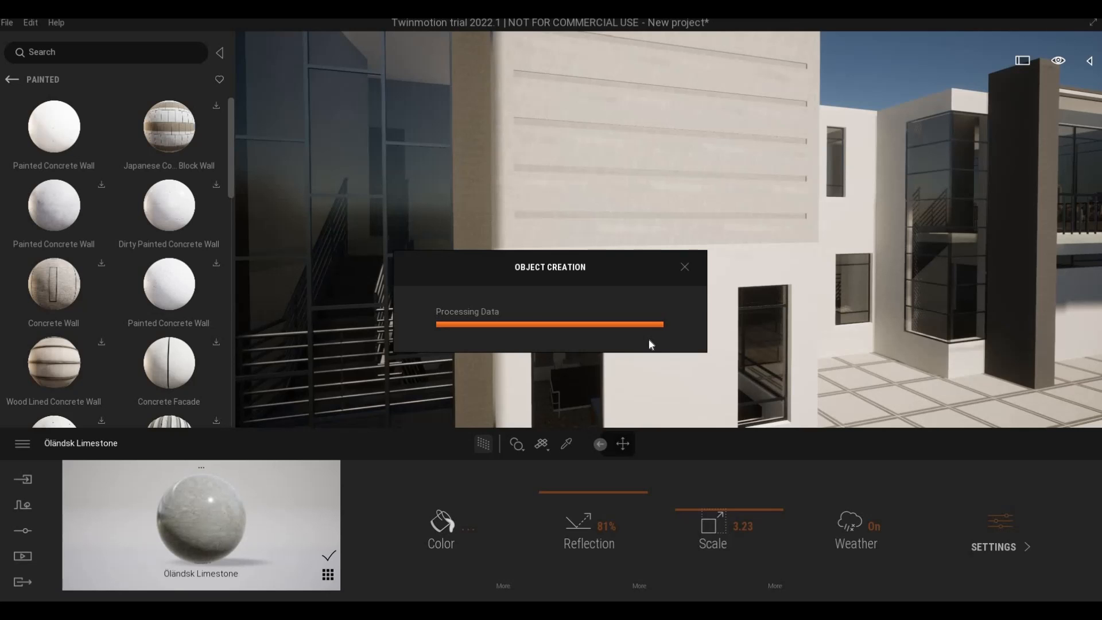
scroll(649, 339, up, 5)
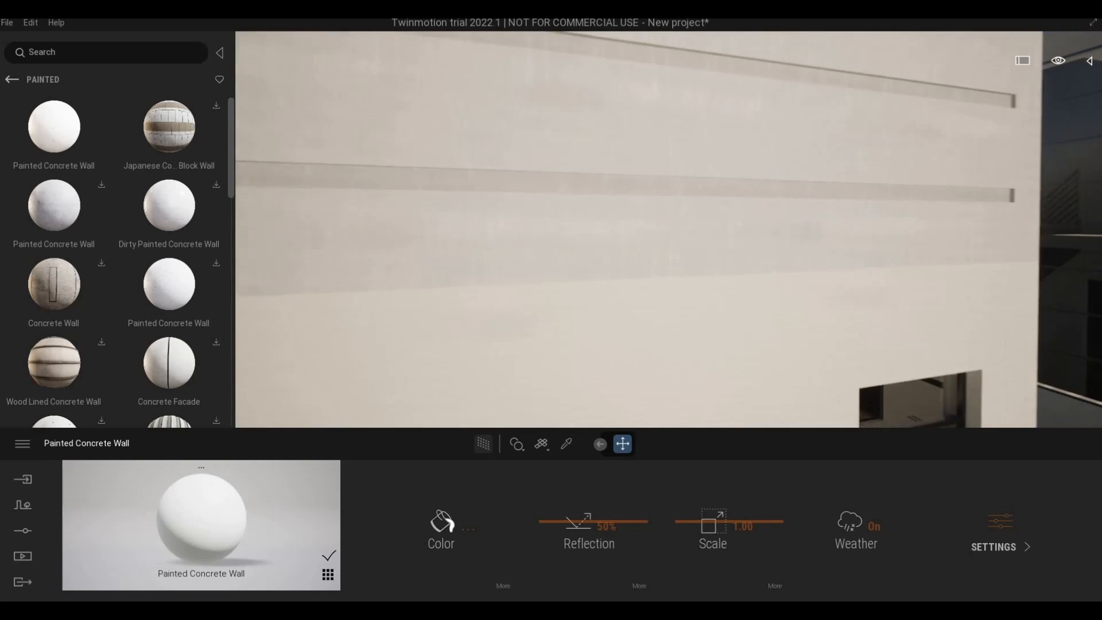
scroll(597, 337, down, 6)
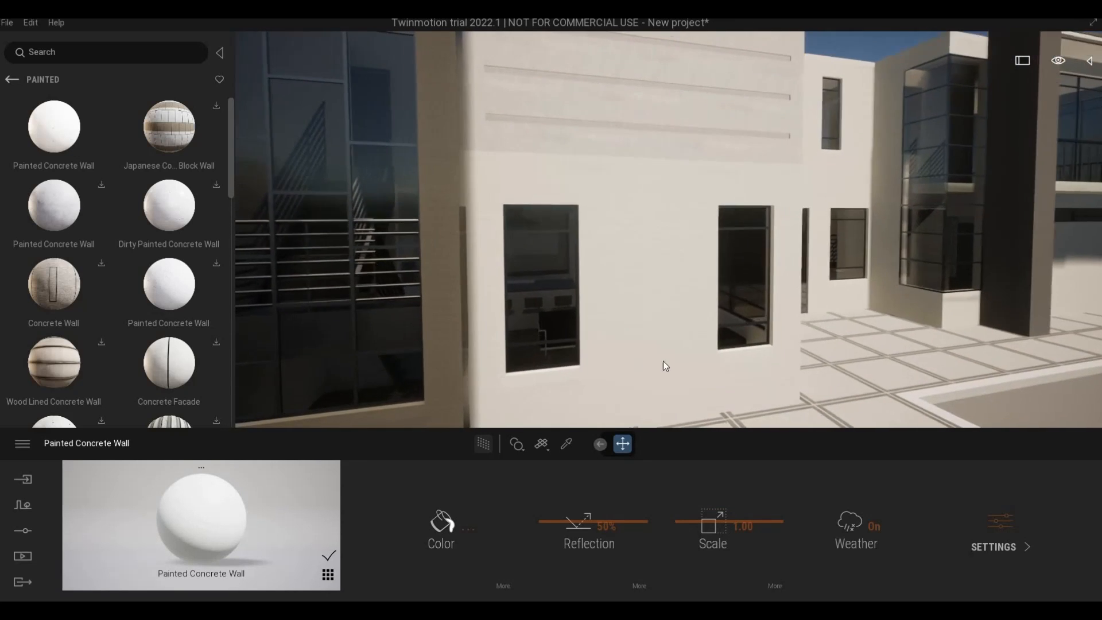
Step: Set the Painted Concrete Wall scale to 5.19 and check the texture between the two windows from near and far
shift+middle_drag(663, 360, 814, 452)
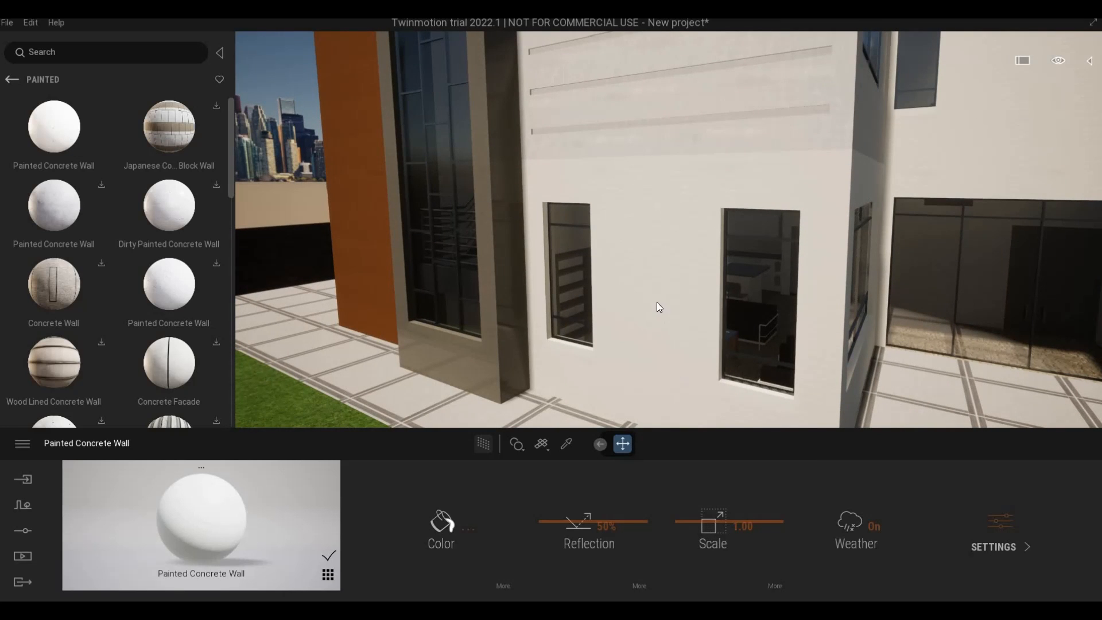
scroll(664, 299, up, 10)
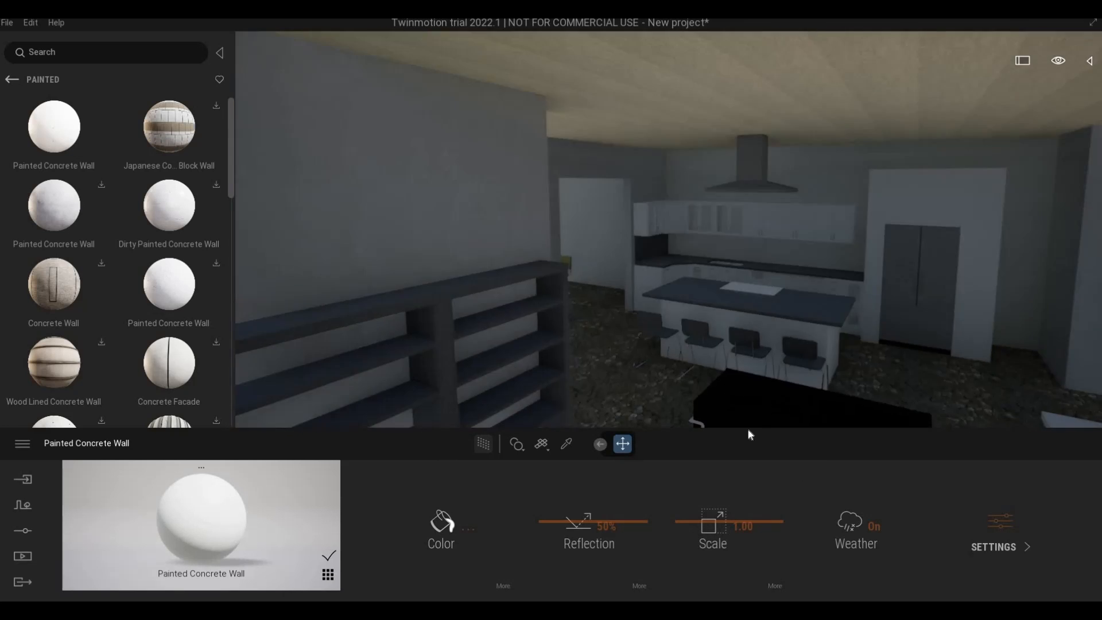
scroll(748, 431, down, 4)
drag(741, 503, 741, 480)
scroll(725, 342, down, 6)
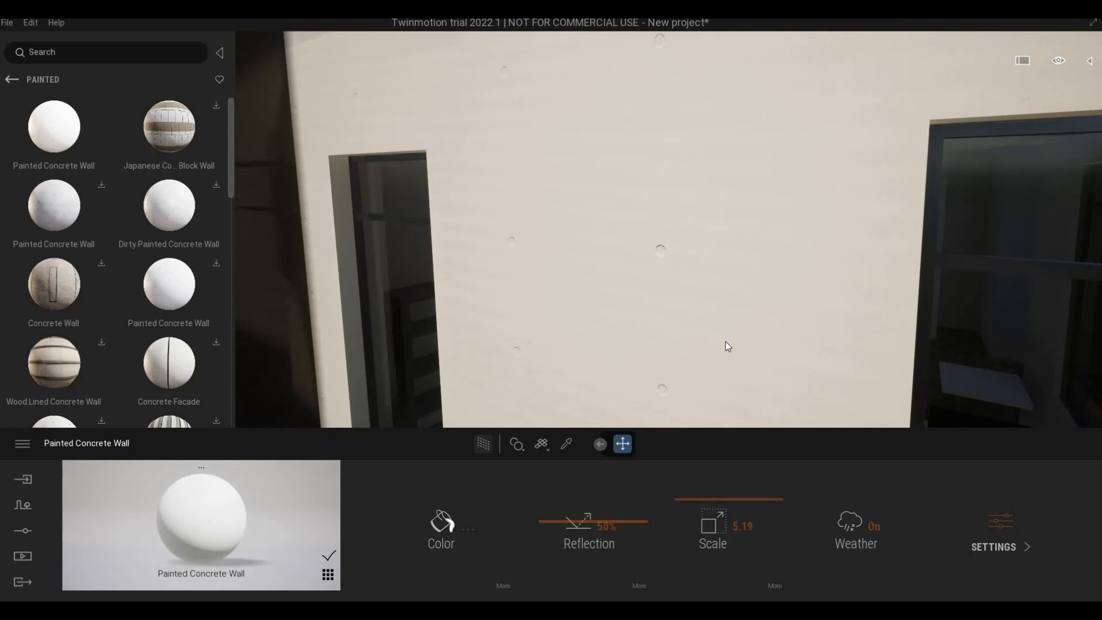
scroll(706, 257, up, 3)
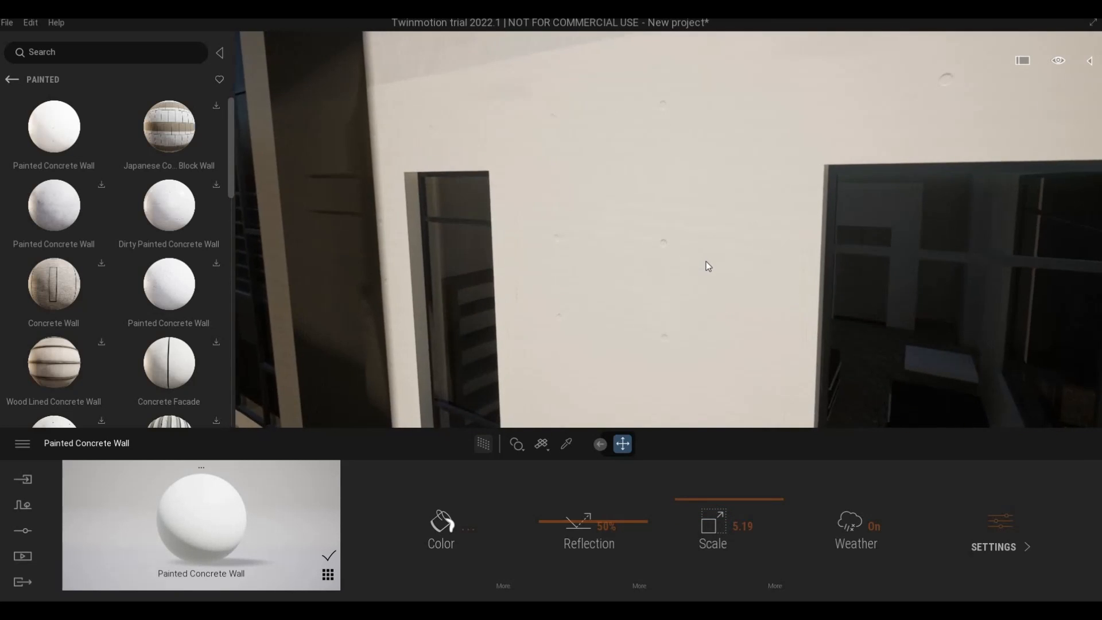
scroll(728, 323, down, 6)
scroll(728, 322, up, 2)
shift+middle_drag(728, 323, 94, 339)
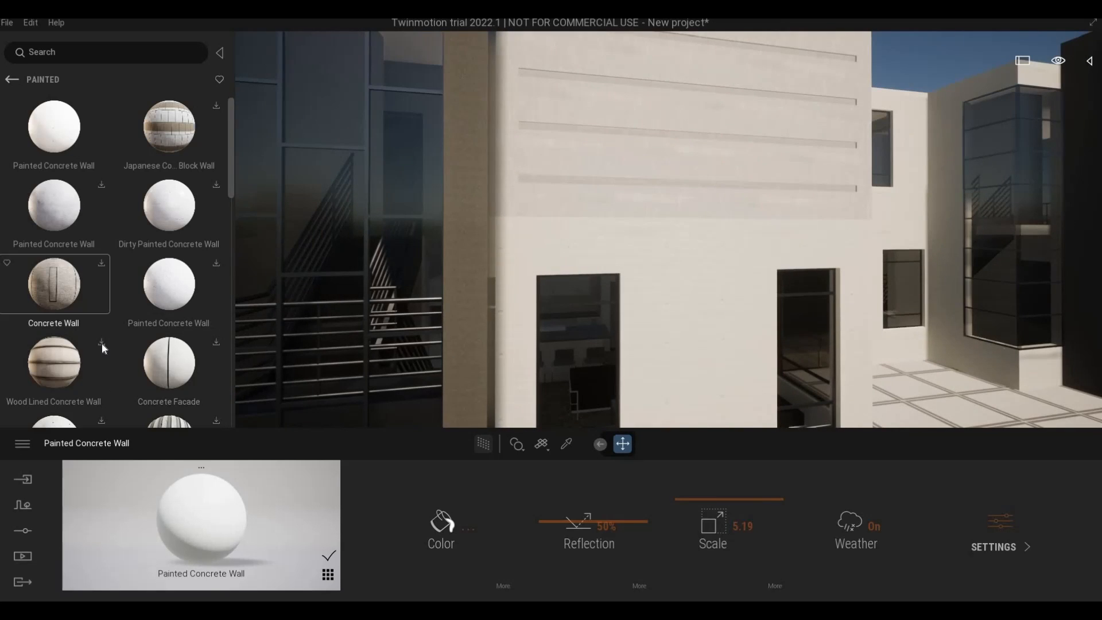
Step: Download the dark Concrete Facade material from the Painted concrete surfaces and bring the dark freestanding wall into view
scroll(101, 344, down, 3)
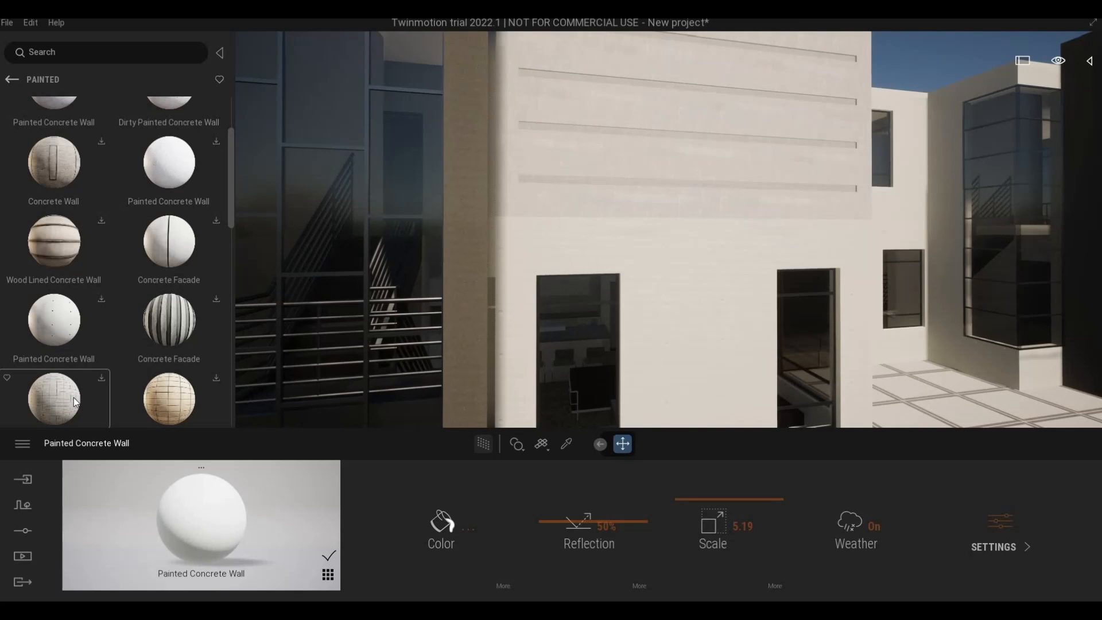
scroll(119, 333, up, 2)
scroll(111, 325, down, 2)
scroll(86, 361, down, 5)
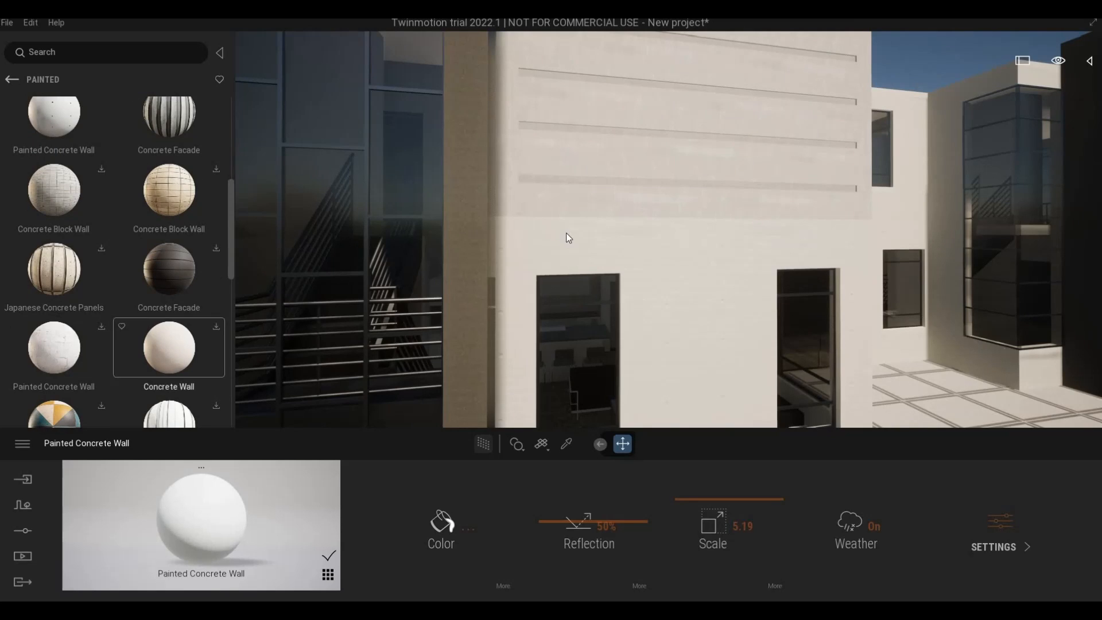
key(s)
key(a)
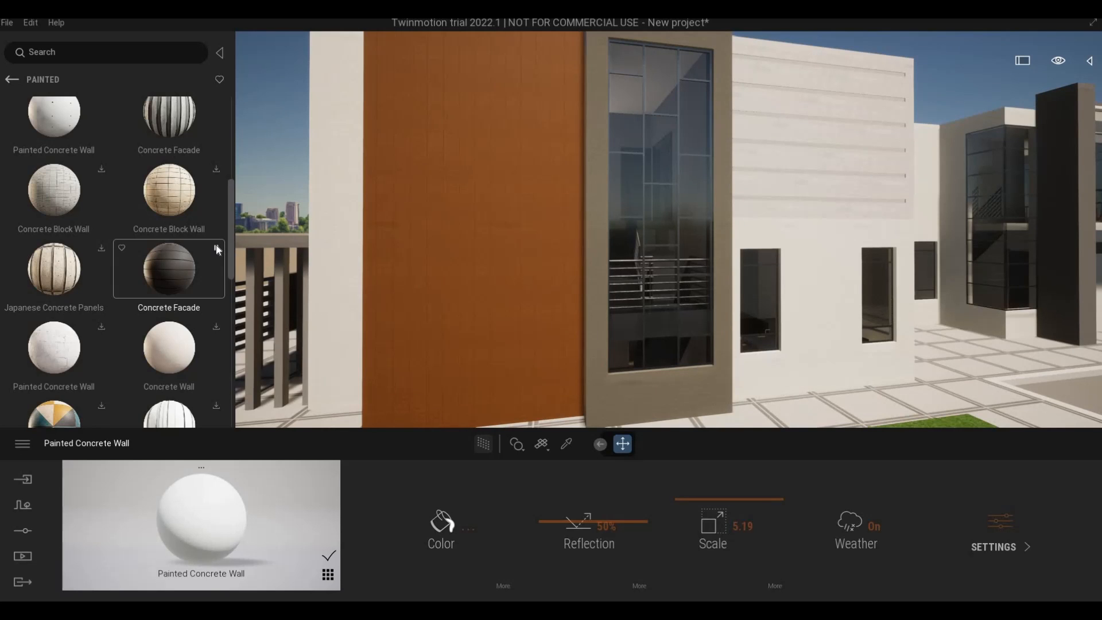
key(d)
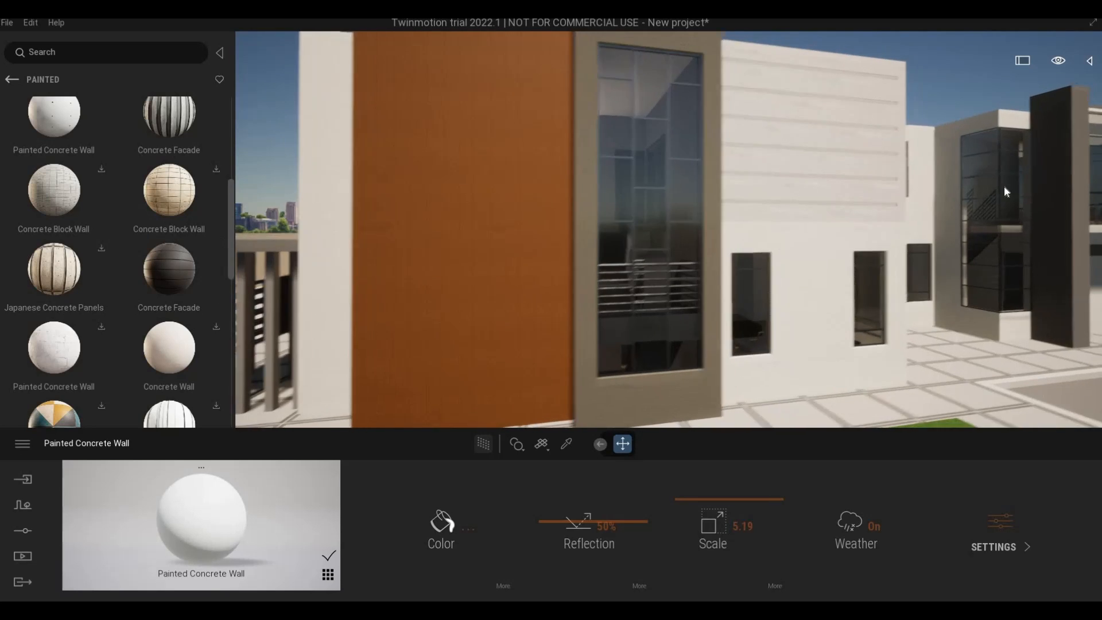
Step: Try the dark Concrete Facade material on the tall freestanding wall beside the glazed corner, with its scale set to 2.37
key(w)
key(d)
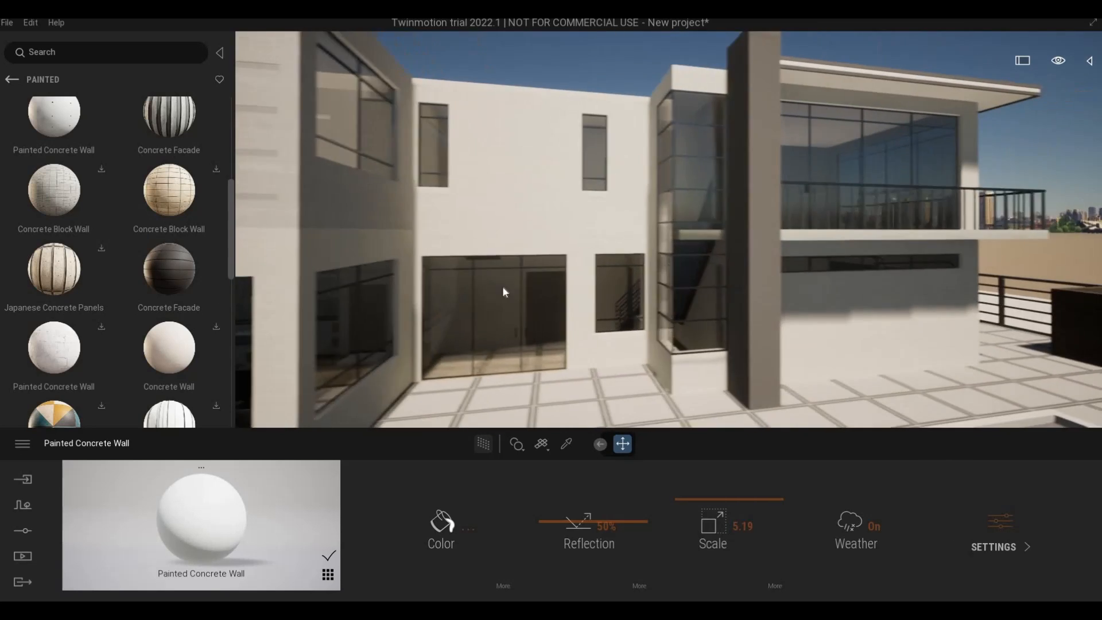
drag(146, 286, 749, 260)
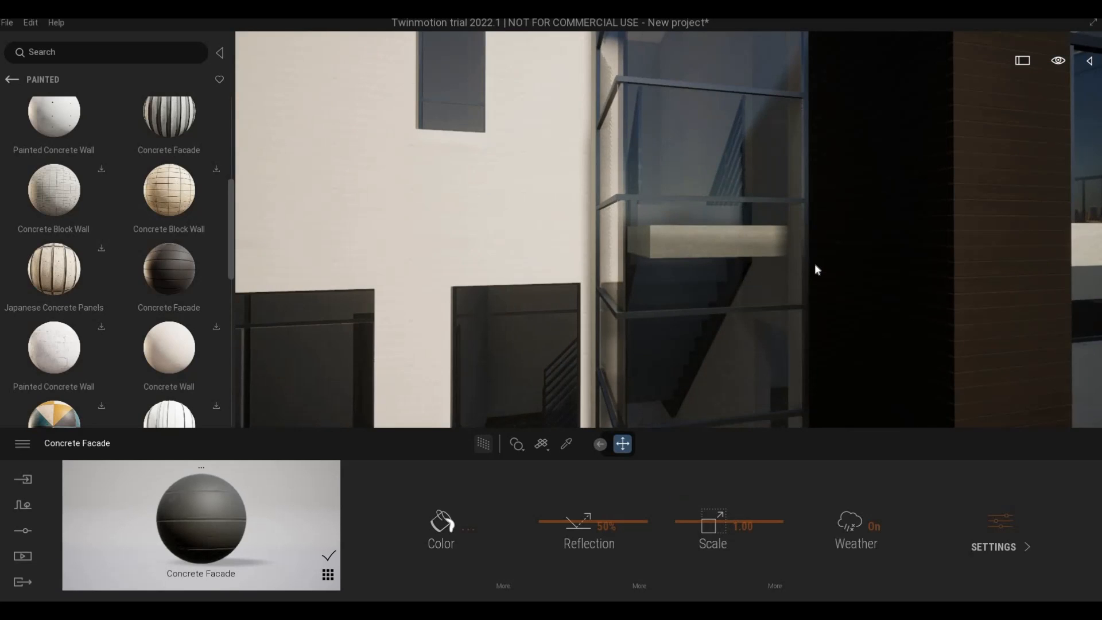
scroll(815, 264, down, 2)
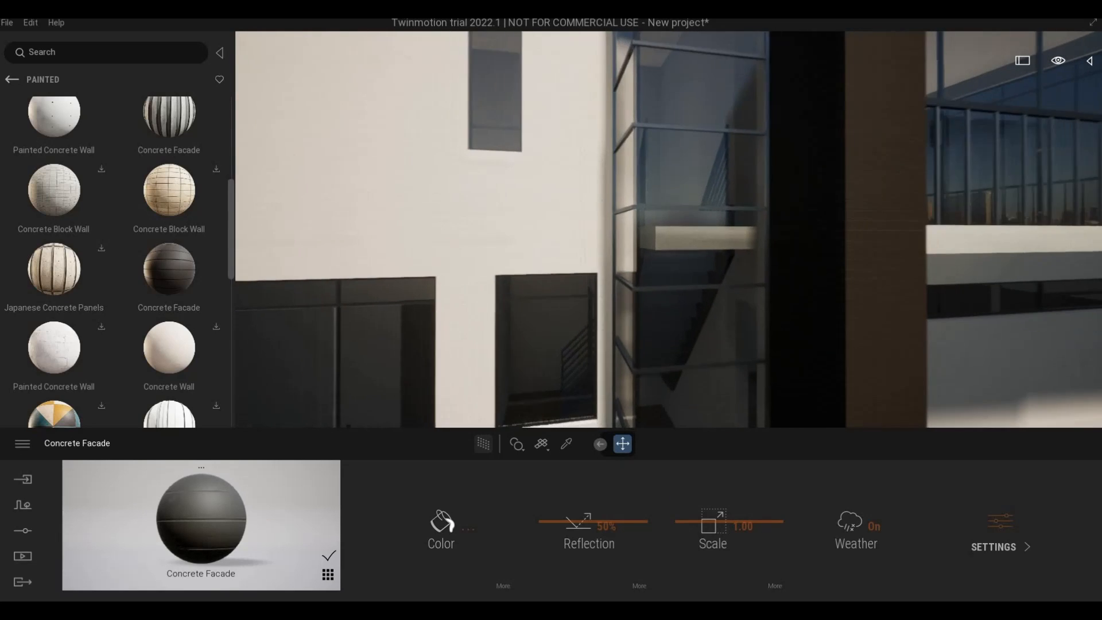
scroll(817, 246, down, 2)
middle_drag(817, 246, 756, 124)
scroll(845, 244, up, 1)
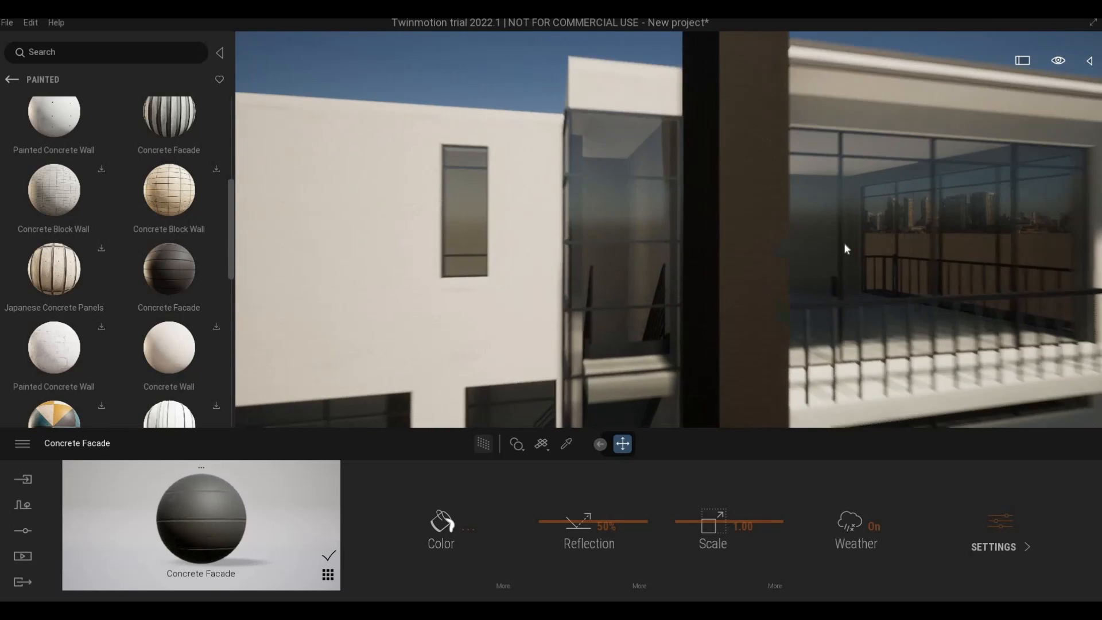
scroll(866, 252, up, 3)
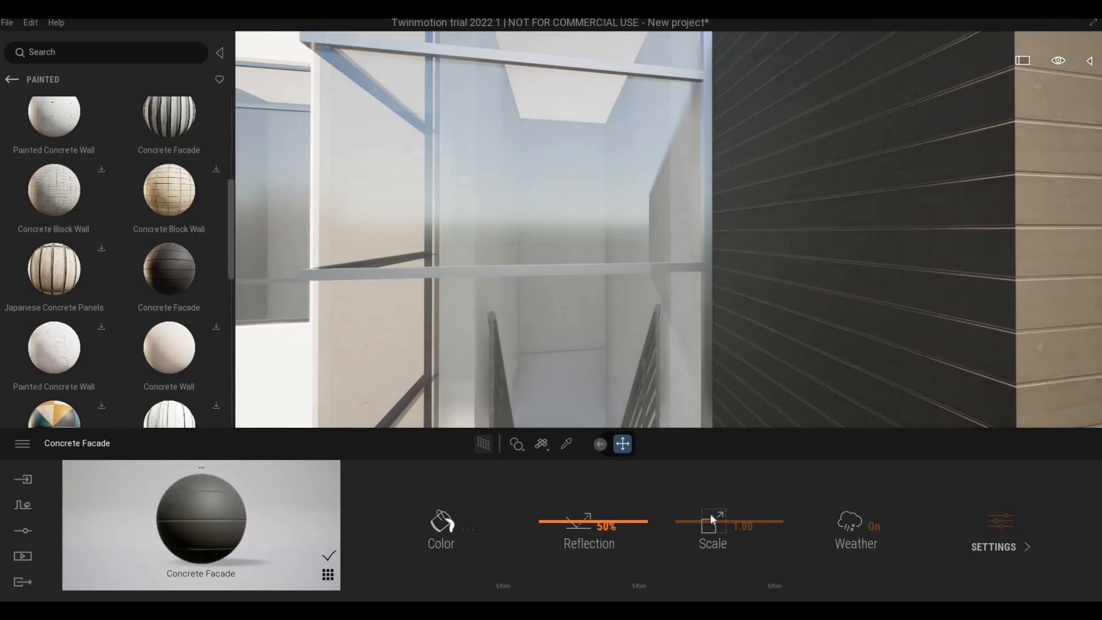
drag(711, 513, 746, 513)
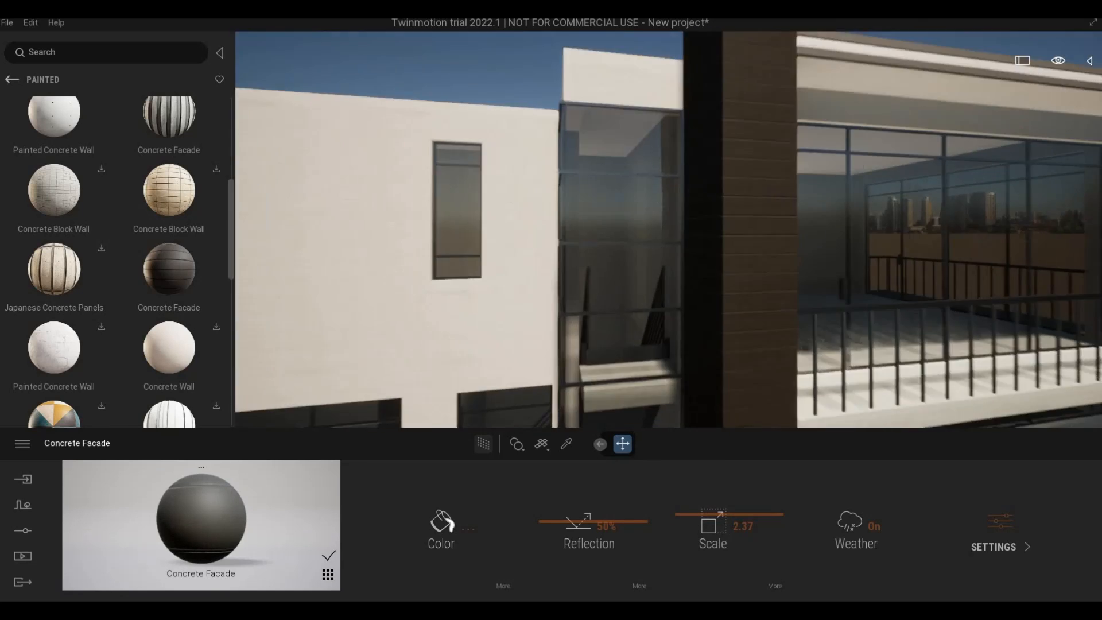
Step: Undo the scale change and the Concrete Facade application on the tall freestanding wall
scroll(699, 313, down, 3)
middle_drag(700, 321, 339, 377)
scroll(728, 347, down, 3)
middle_drag(728, 347, 180, 416)
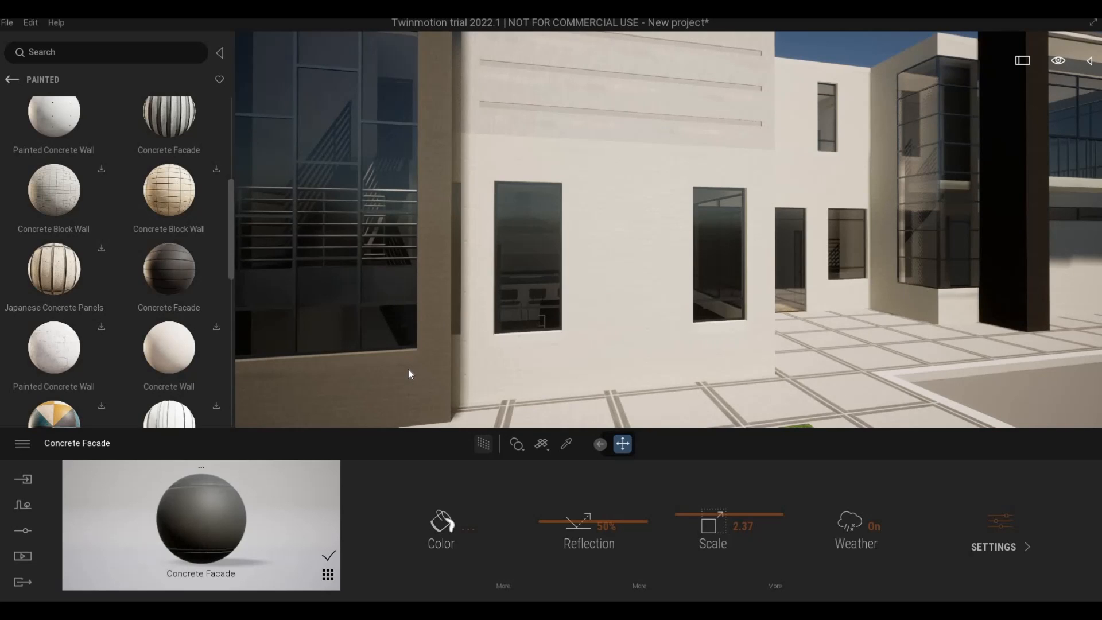
key(ctrl+z)
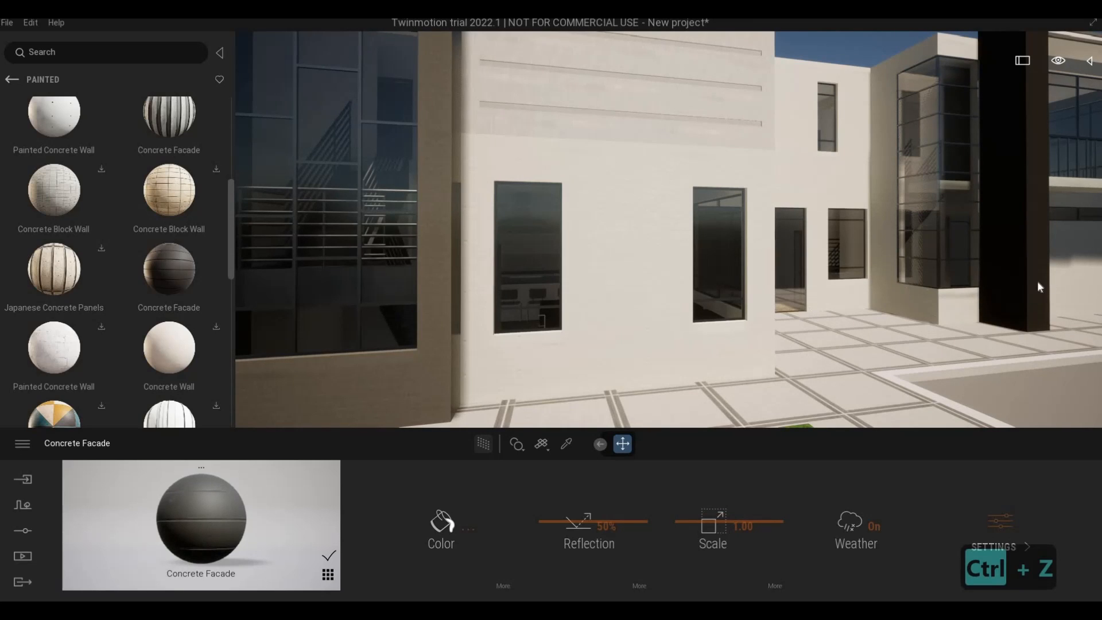
key(ctrl+z)
Step: Apply the dark Concrete Facade to the wall framing the tall stair window and set its scale to 3.78
middle_drag(566, 379, 689, 394)
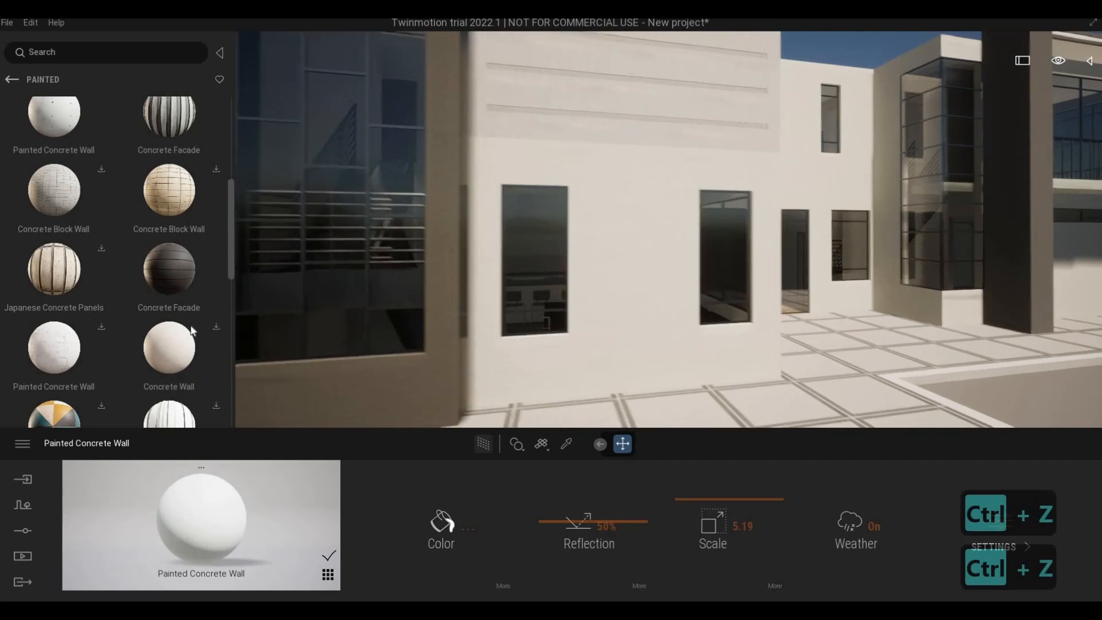
drag(183, 280, 490, 396)
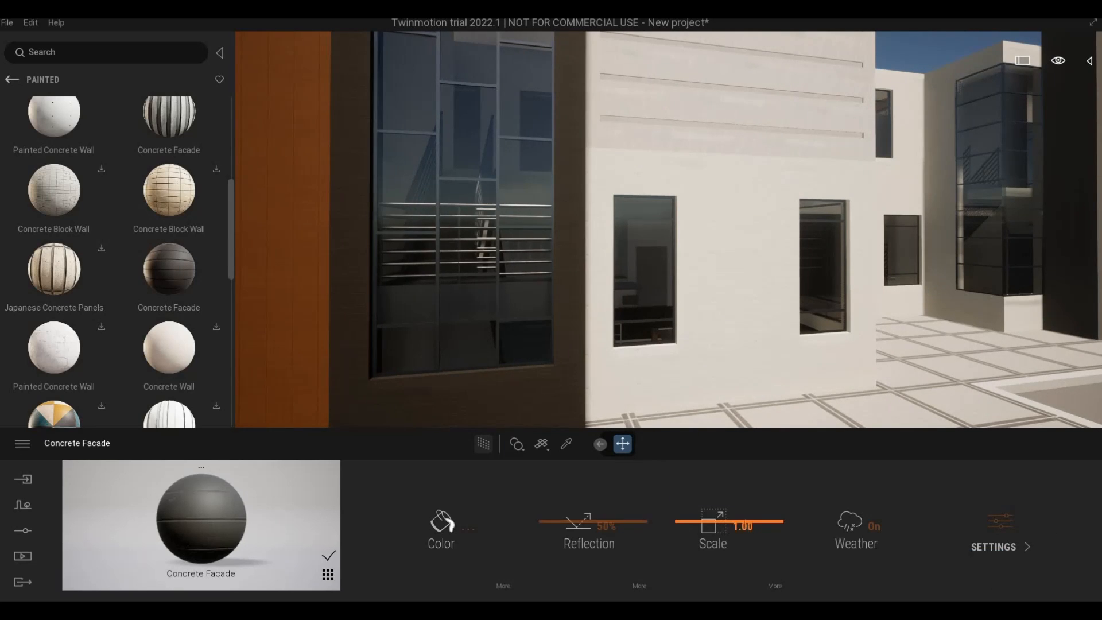
drag(715, 505, 603, 341)
scroll(603, 341, down, 3)
middle_drag(602, 299, 591, 361)
middle_drag(689, 198, 623, 216)
scroll(623, 217, up, 3)
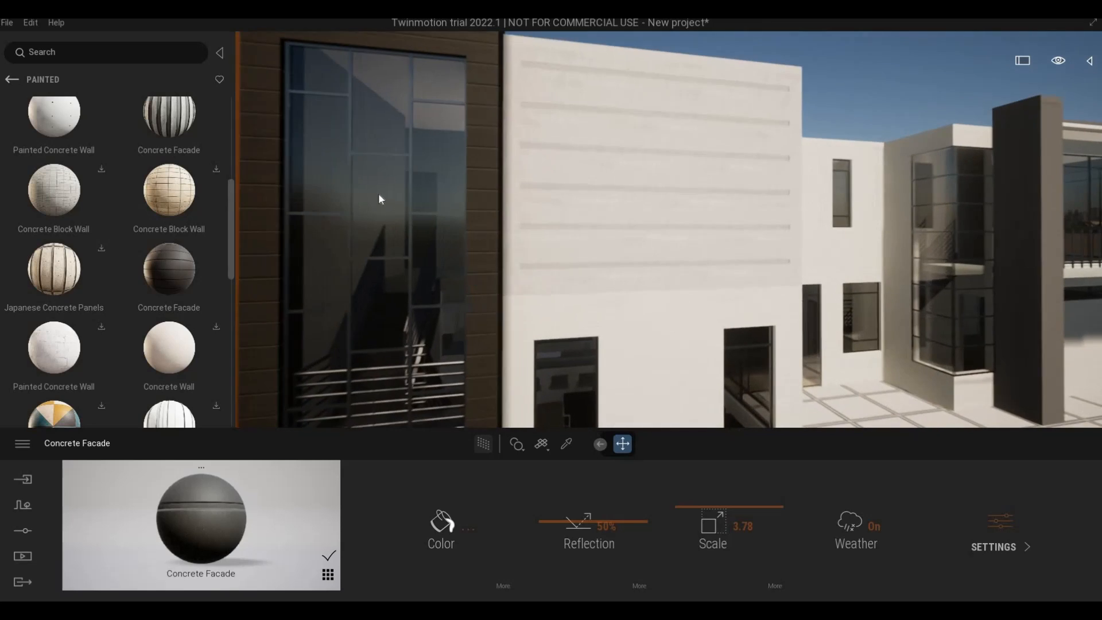
Step: Look through the remaining Painted concrete materials and open the Veneer collection of the Wood surfaces
scroll(96, 328, down, 5)
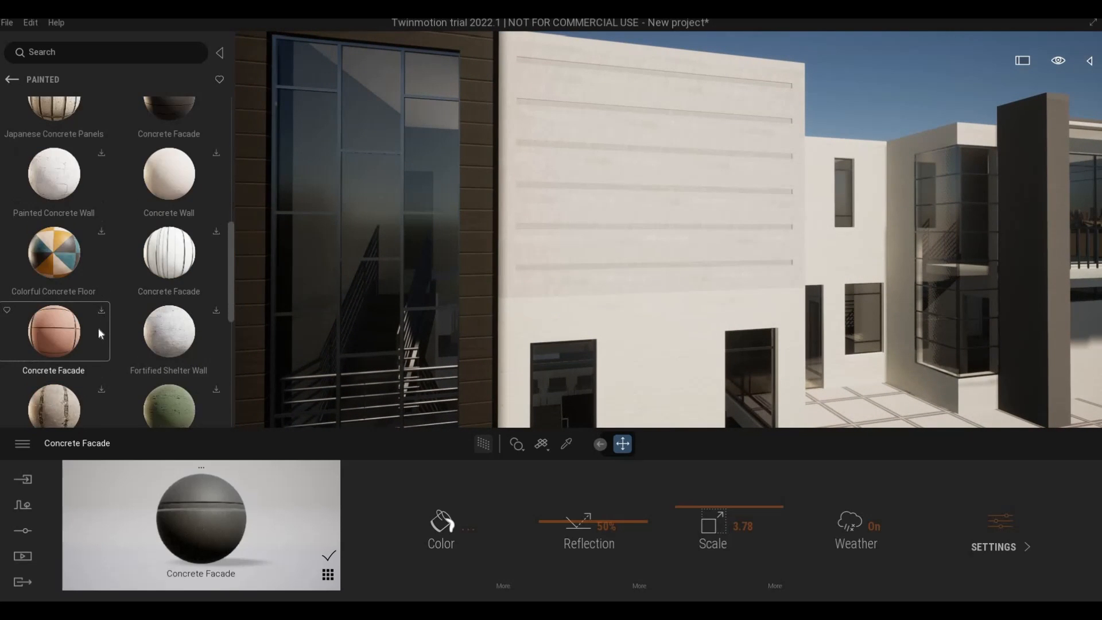
scroll(102, 329, down, 3)
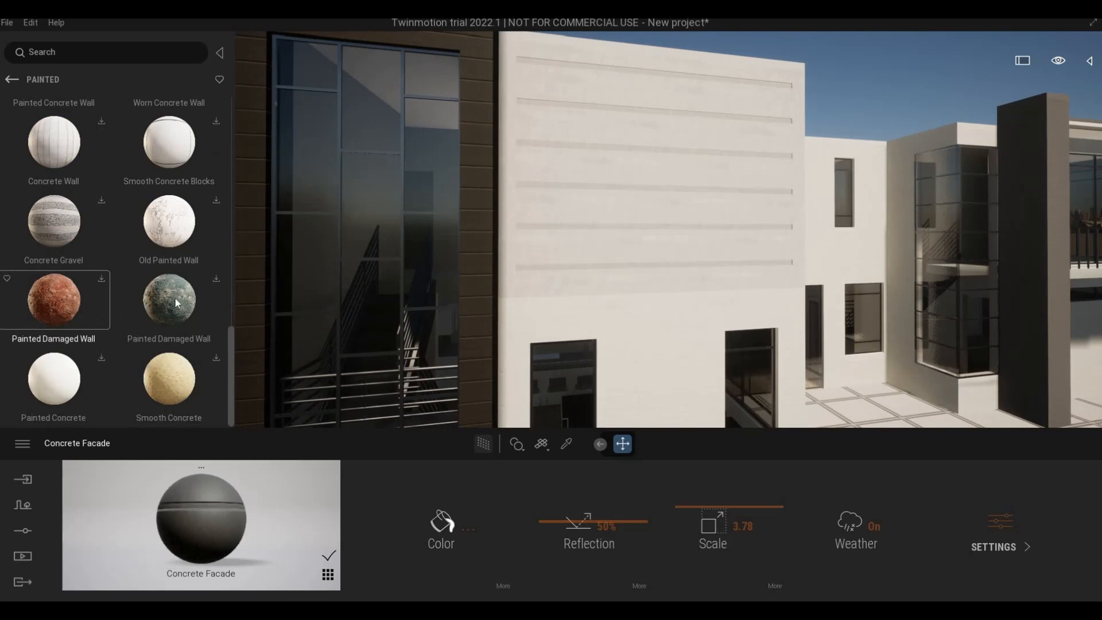
click(7, 83)
click(7, 82)
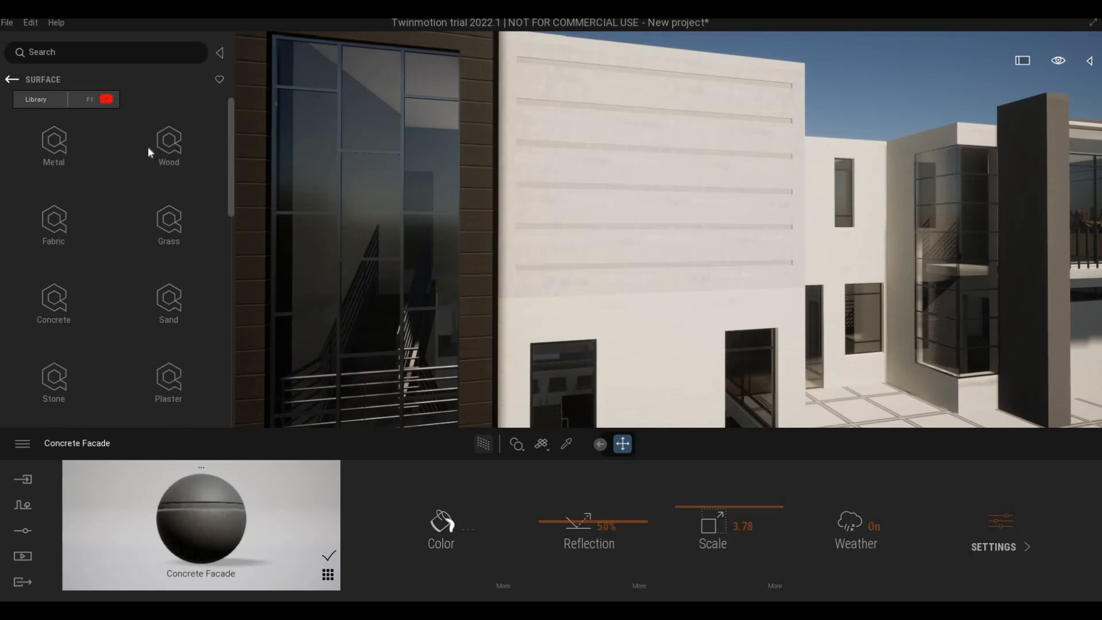
click(162, 151)
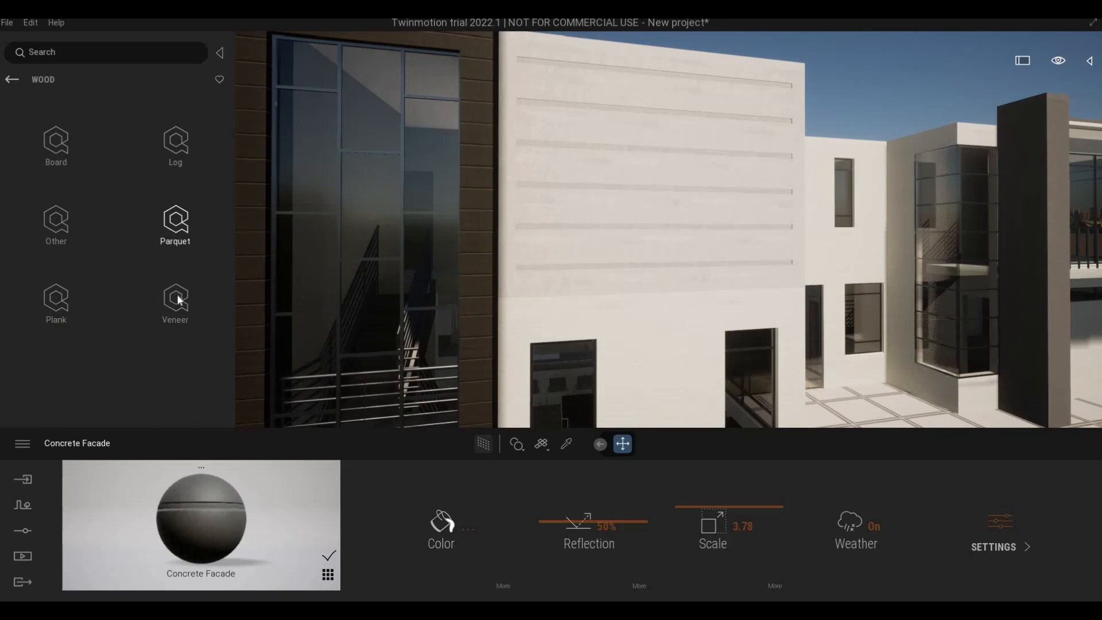
click(176, 300)
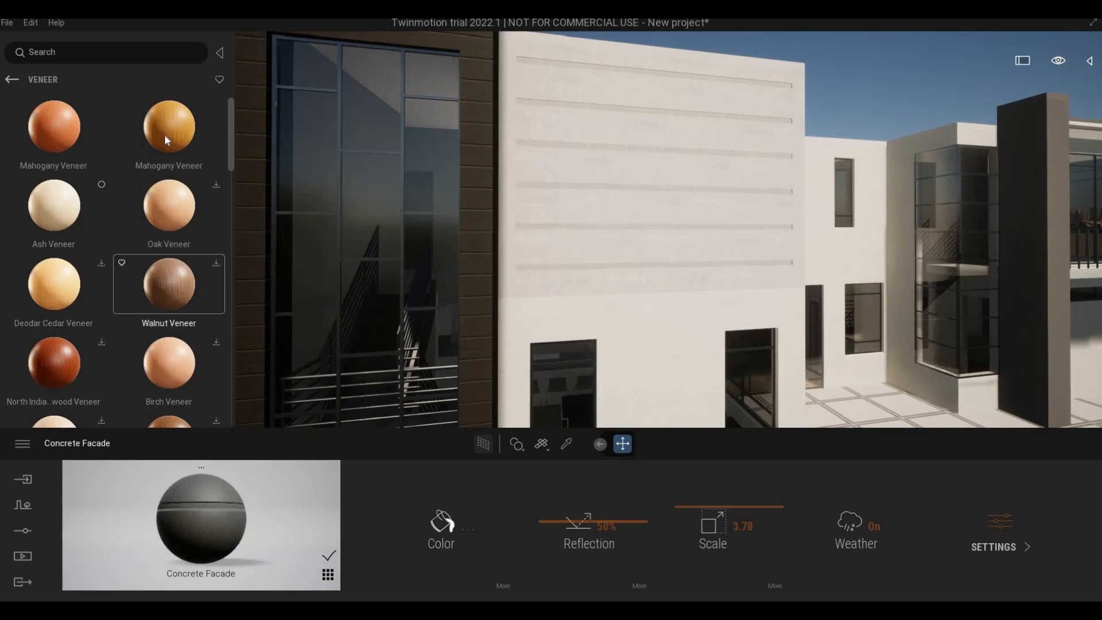
Step: Try the yellow Mahogany Veneer on the grooved upper wall and check it from farther back
drag(165, 134, 595, 209)
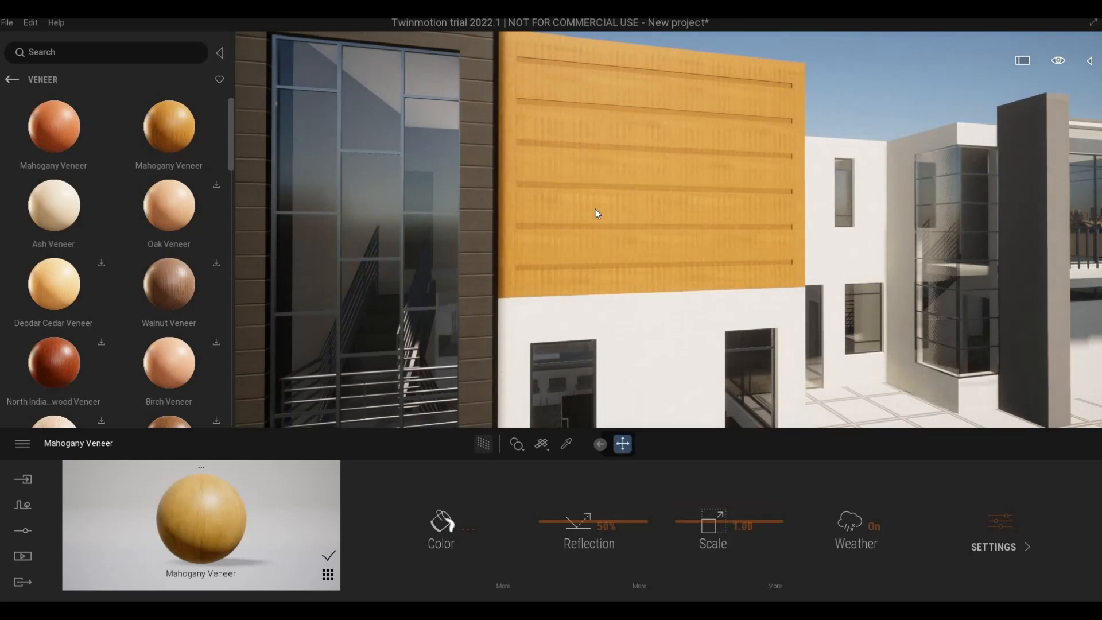
key(s)
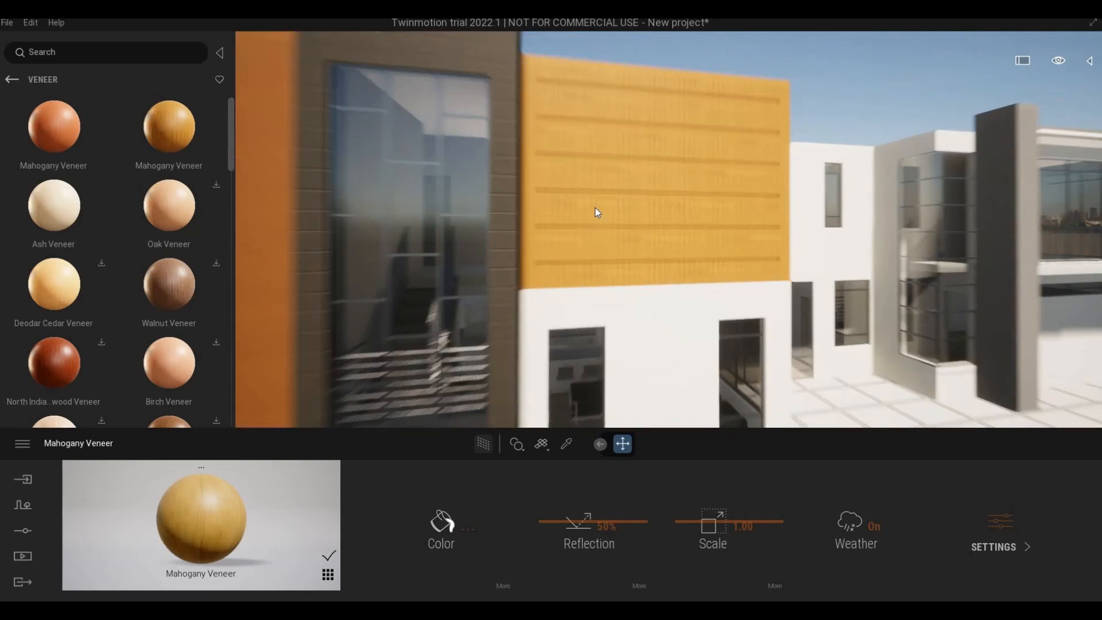
key(w)
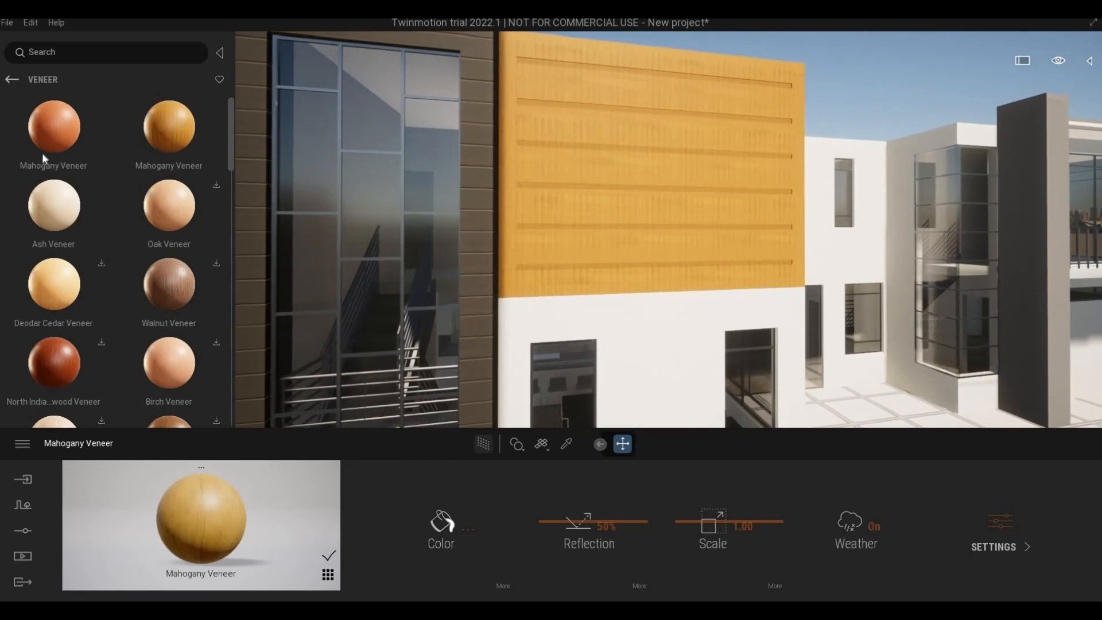
Step: Apply the pale Ash Veneer material to the grooved upper wall and view it up close
scroll(140, 309, down, 1)
scroll(140, 309, down, 3)
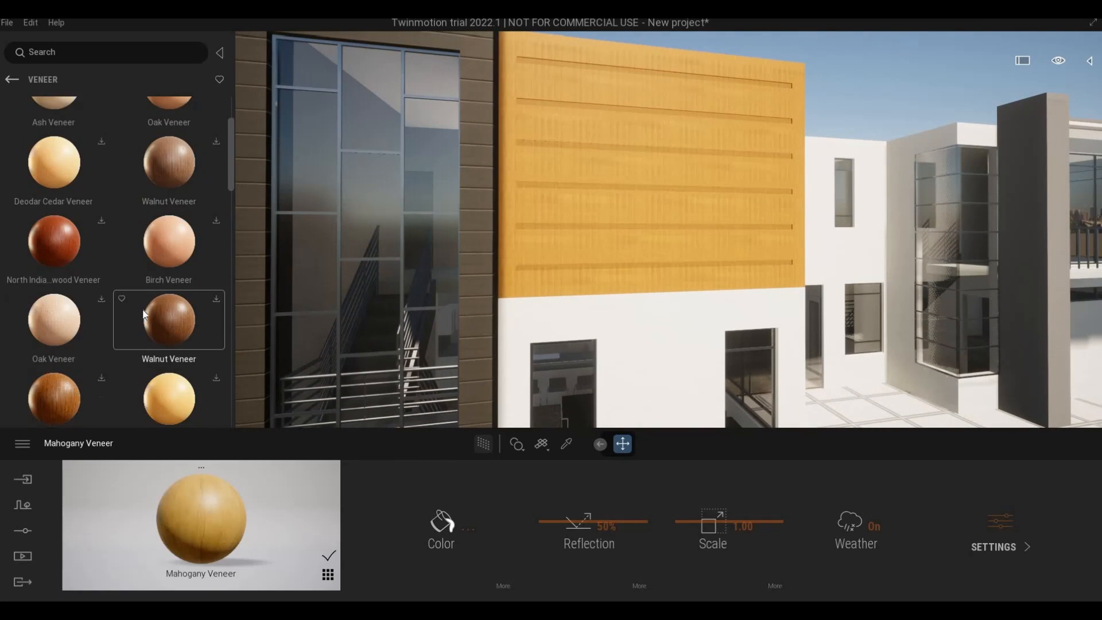
scroll(114, 304, up, 3)
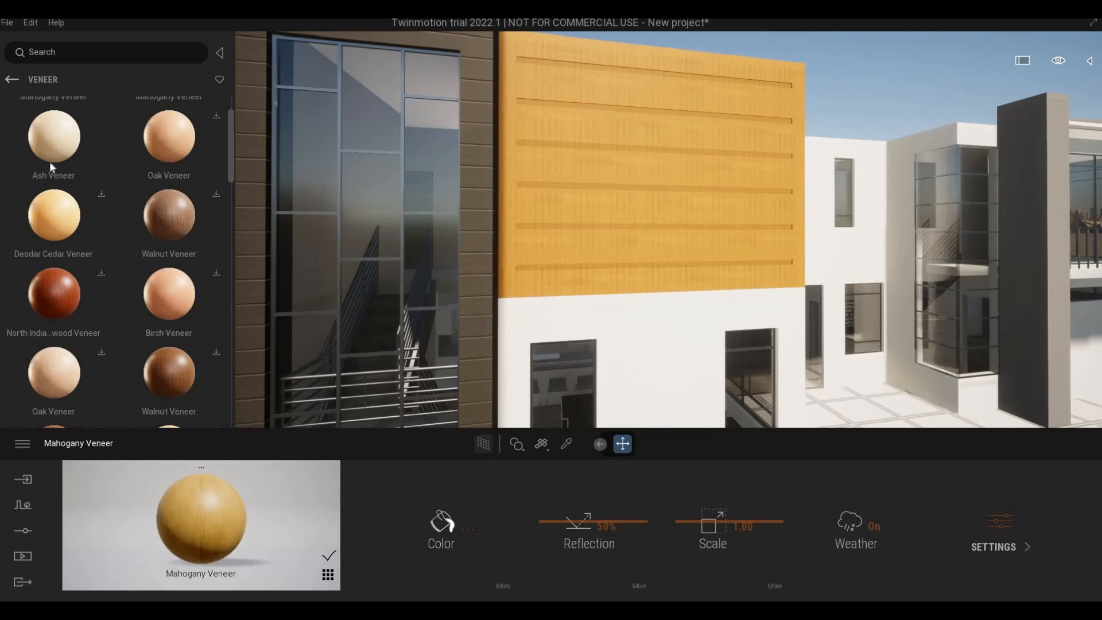
drag(577, 226, 577, 225)
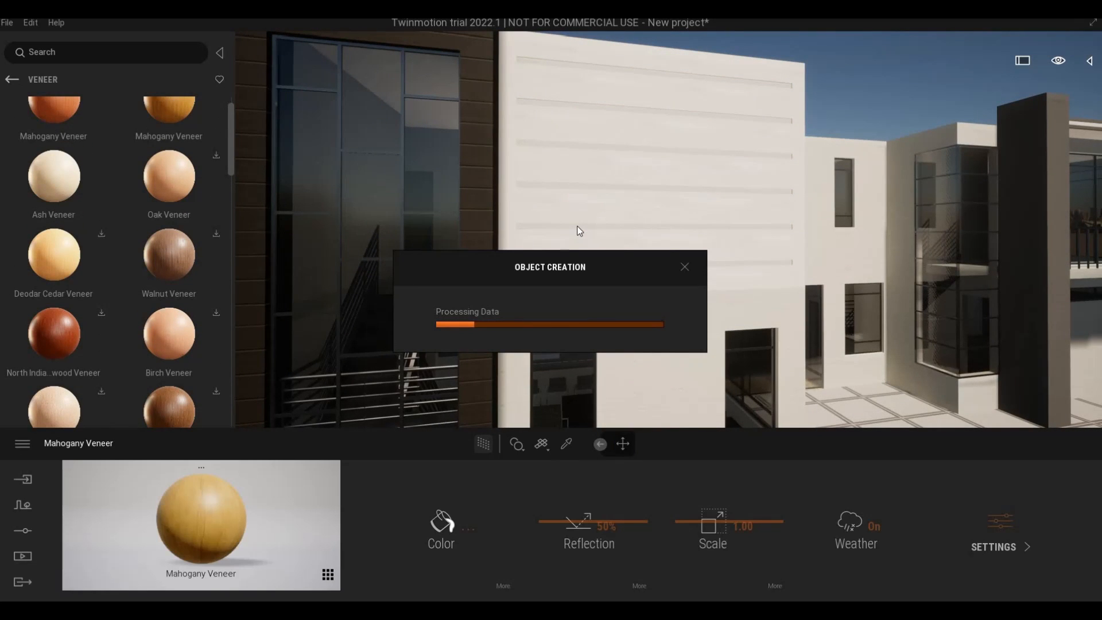
scroll(578, 216, up, 5)
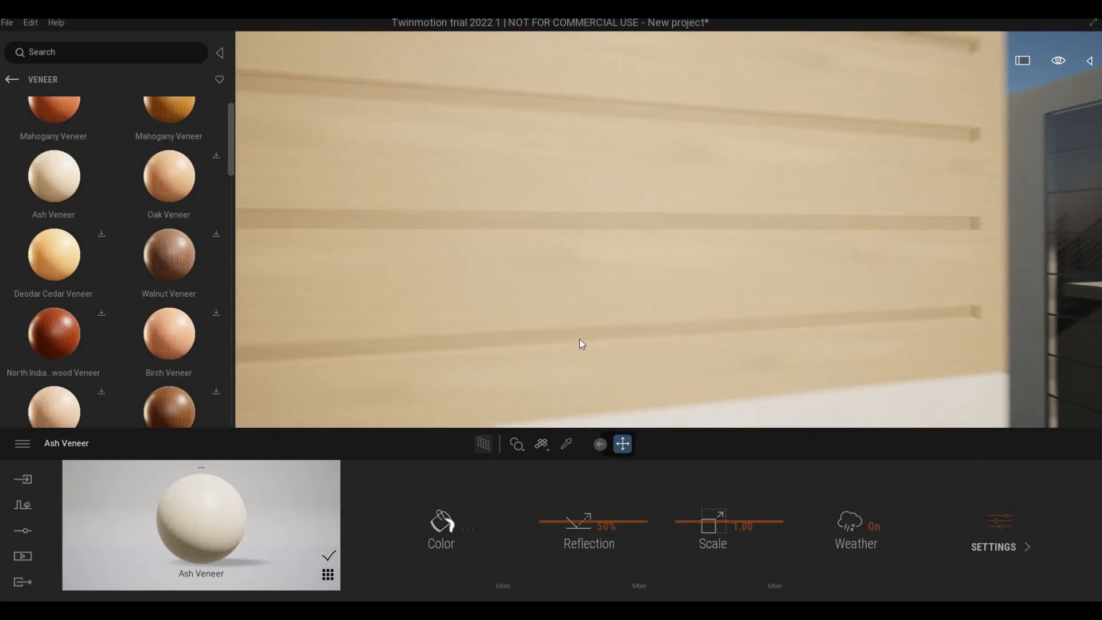
Step: Set the Ash Veneer scale to 4.10 and its reflection to 60%
drag(701, 508, 665, 424)
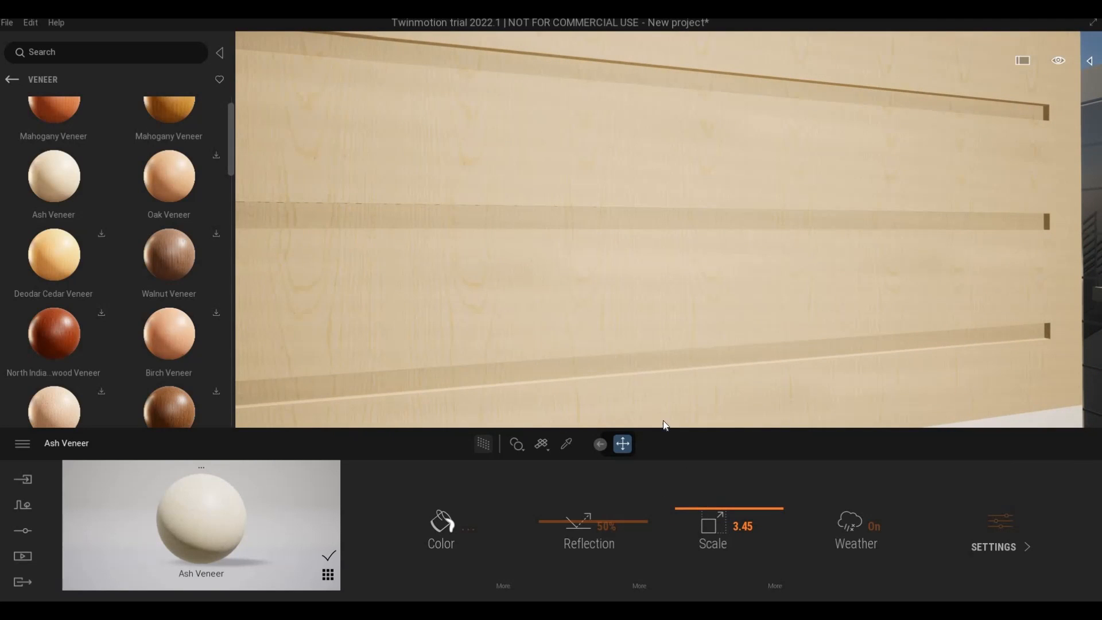
scroll(590, 292, down, 5)
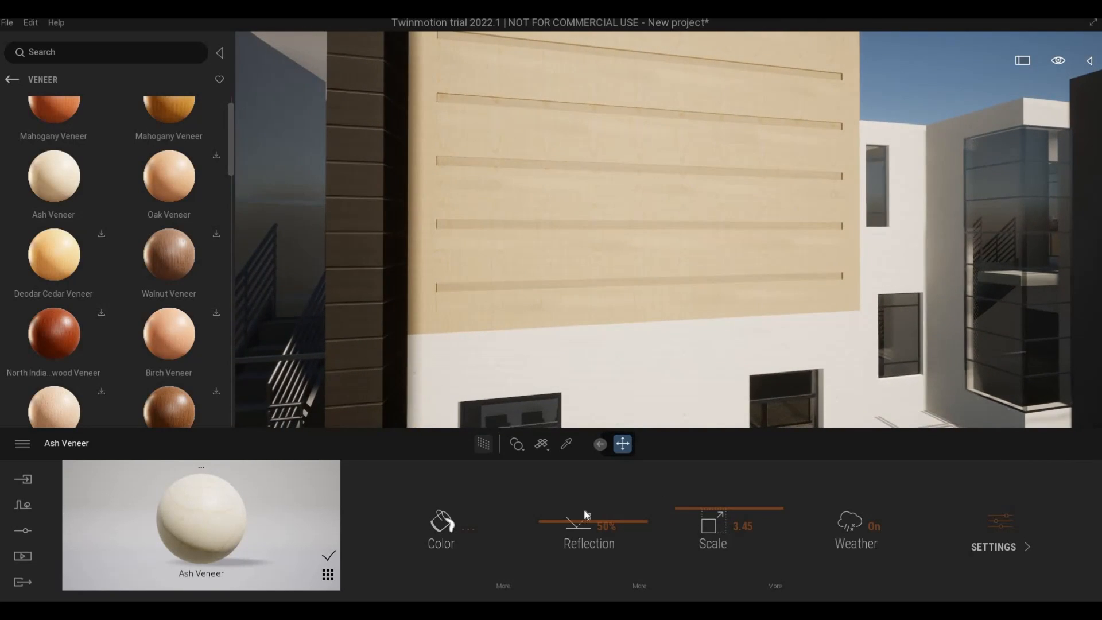
drag(575, 511, 391, 546)
Step: Darken the Ash Veneer tint to light grey D8D8D8 and accept the color
click(433, 529)
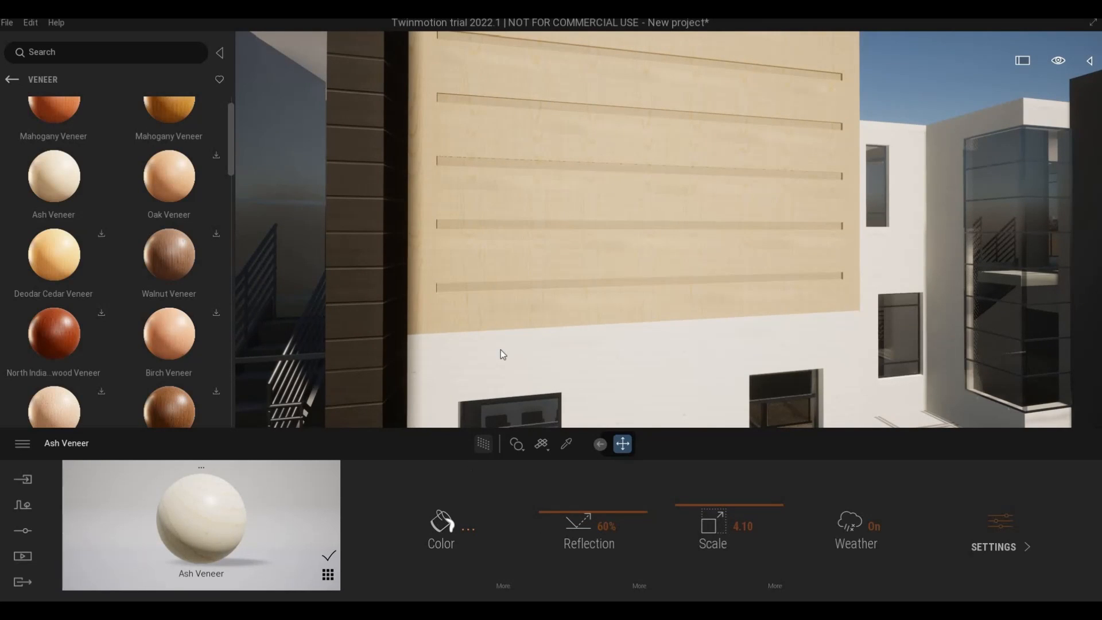
click(534, 241)
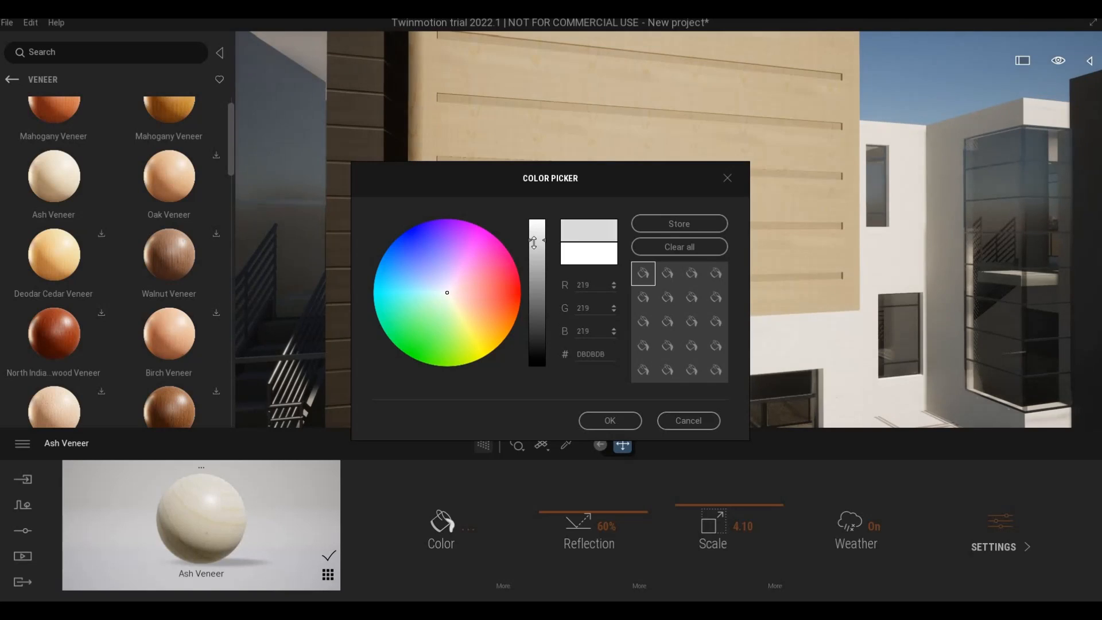
key(Escape)
key(Escape)
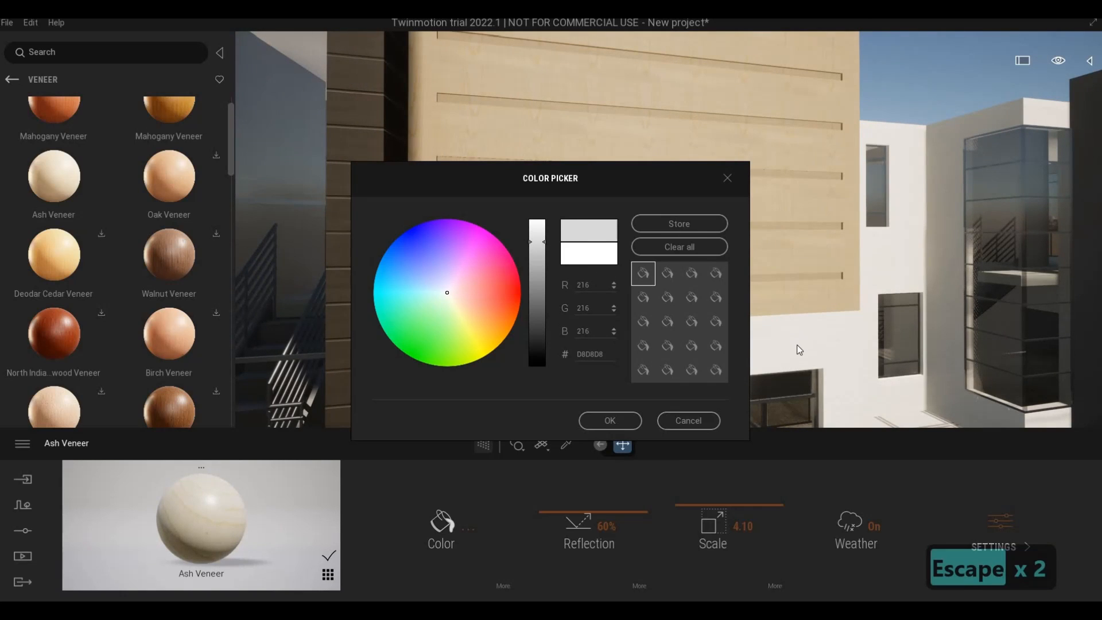
click(613, 425)
Step: Examine the Ash Veneer on the upper block from afar and up close, on both the window side and the grooved side
scroll(715, 348, down, 6)
scroll(712, 359, down, 5)
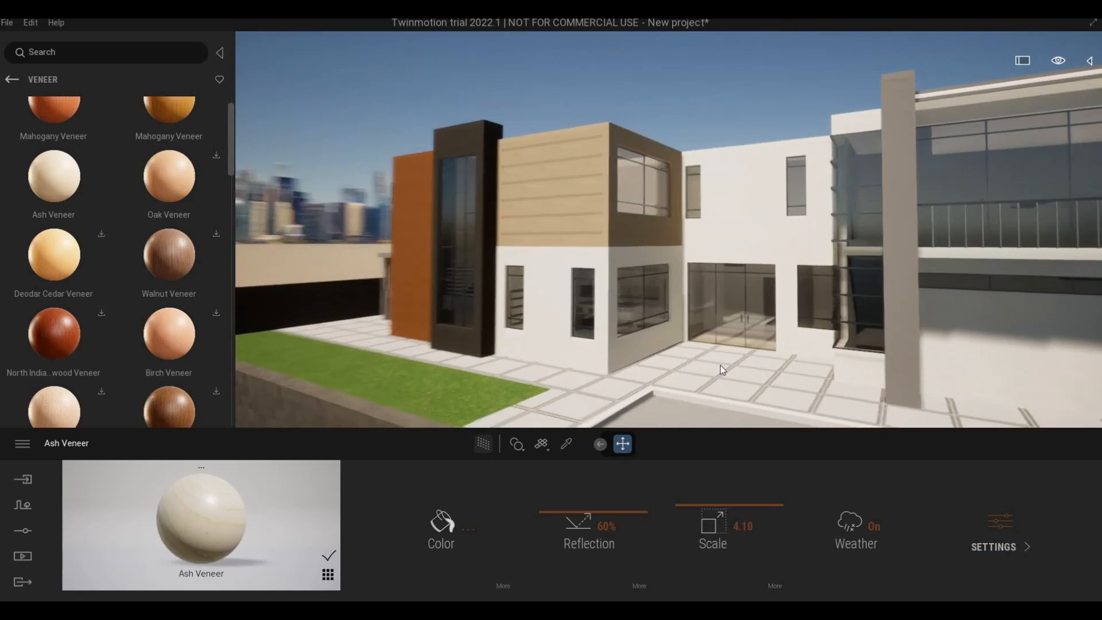
shift+middle_drag(721, 365, 649, 234)
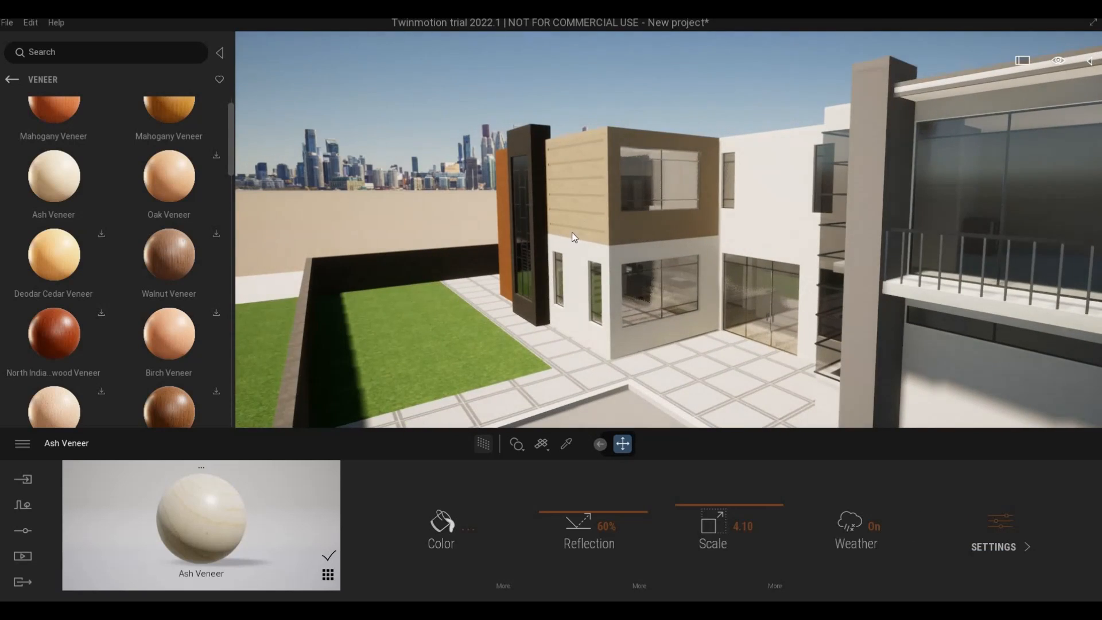
scroll(557, 239, up, 5)
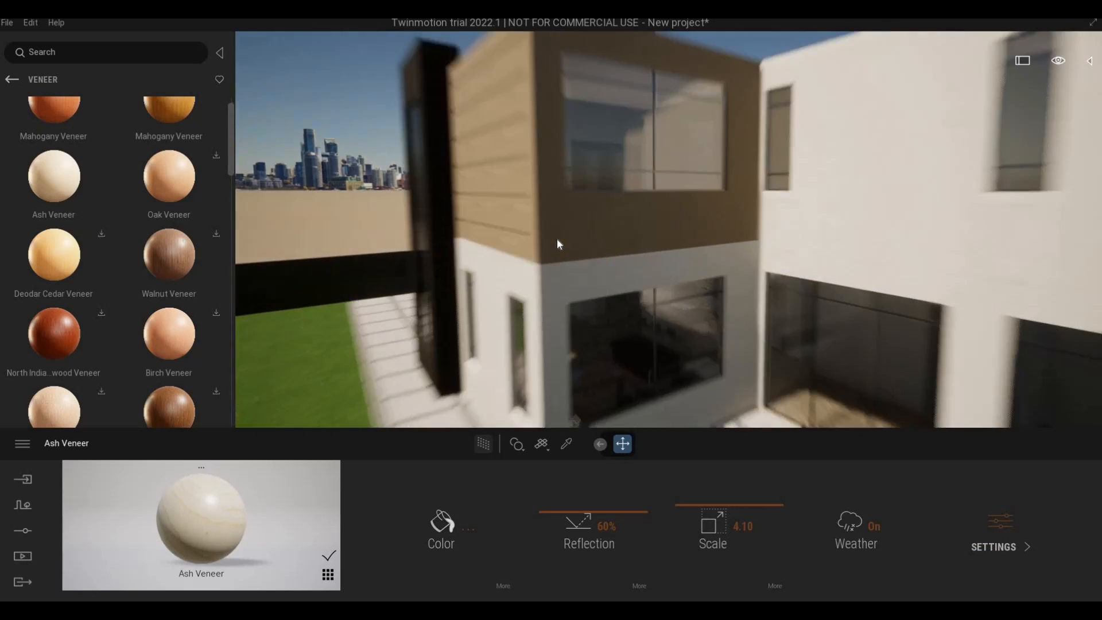
scroll(597, 242, up, 3)
scroll(597, 242, down, 3)
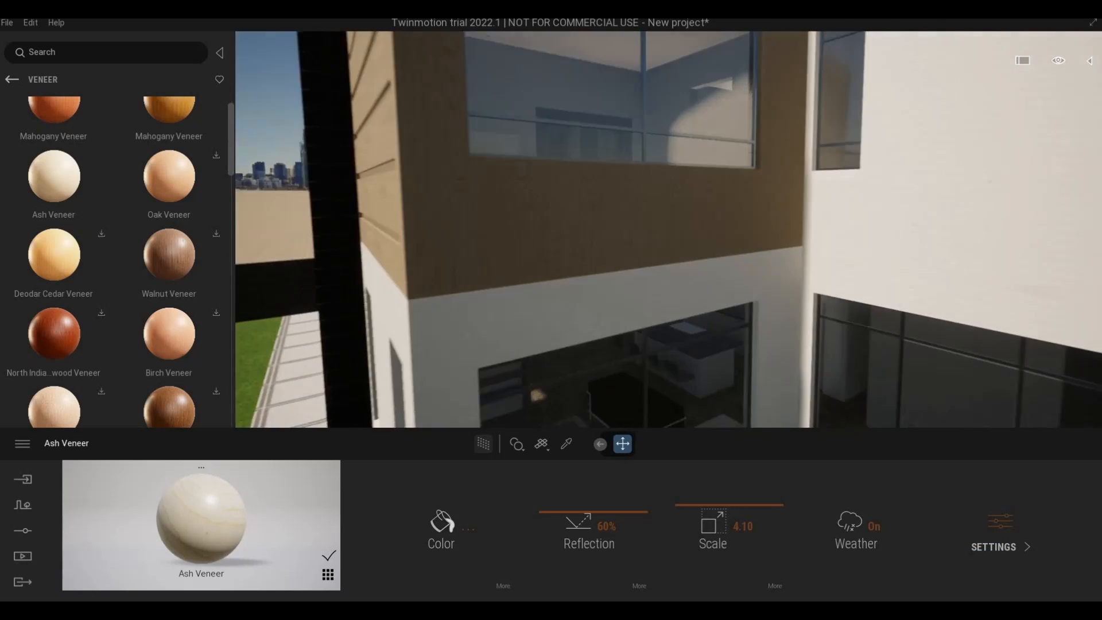
shift+middle_drag(488, 241, 597, 248)
scroll(546, 243, up, 3)
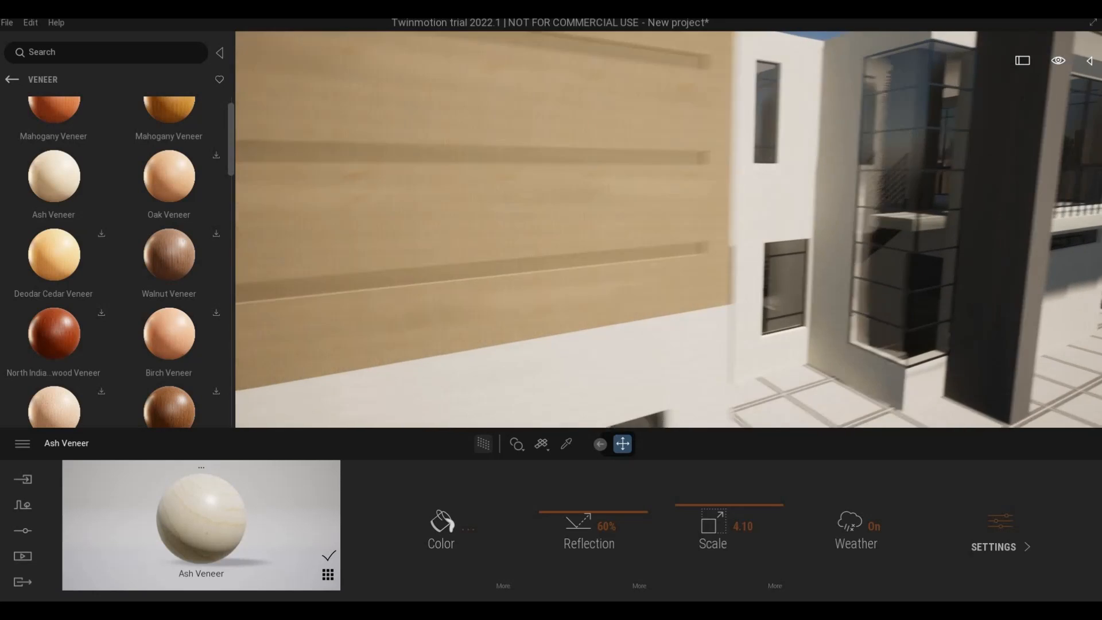
scroll(597, 248, down, 3)
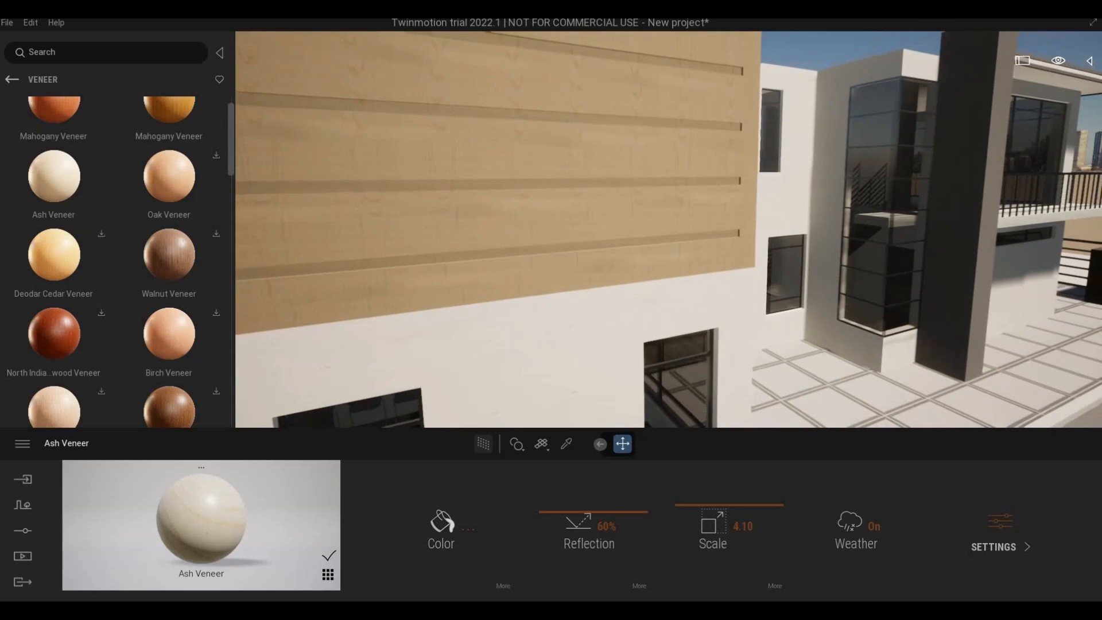
scroll(57, 284, down, 5)
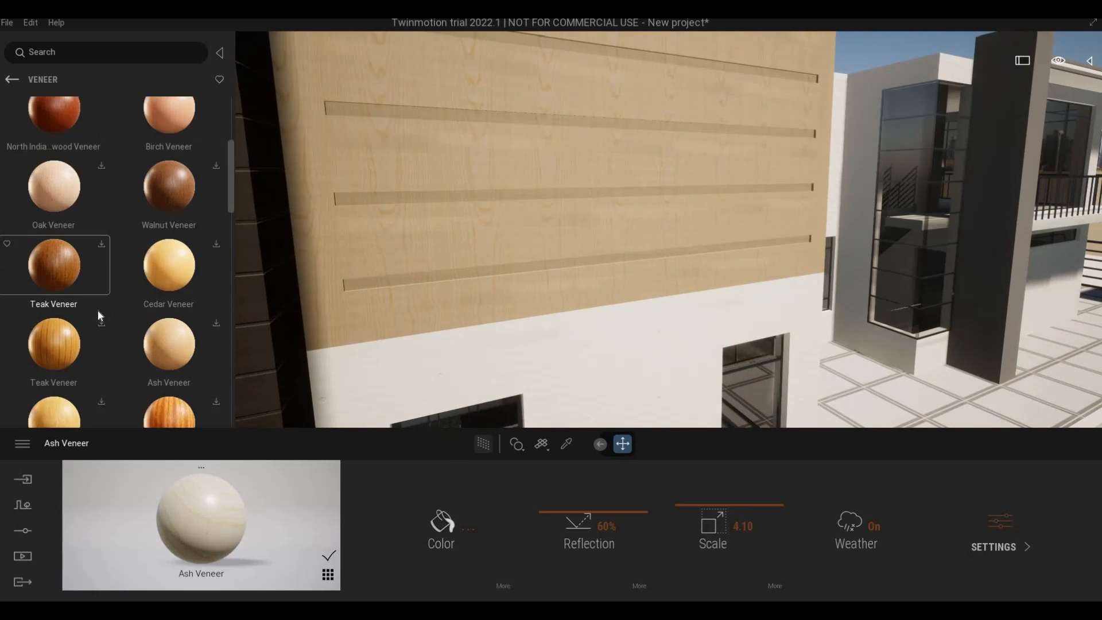
Step: Download the Varnished Madrone Burl Veneer and look through the other burl and maple veneers for the grooved upper wall
scroll(204, 344, down, 1)
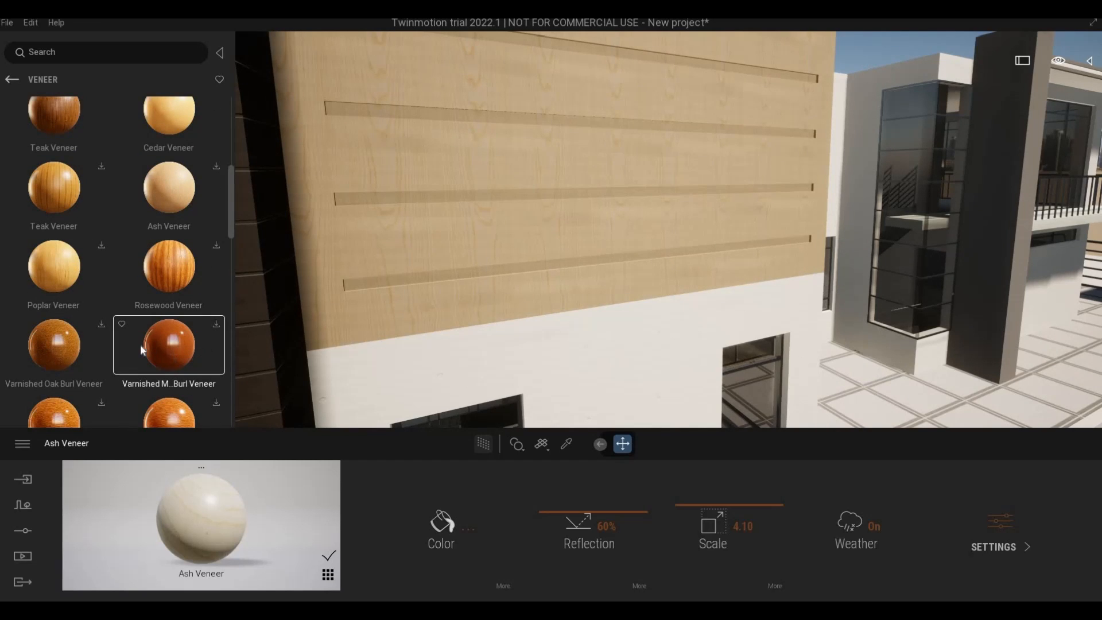
scroll(136, 339, down, 1)
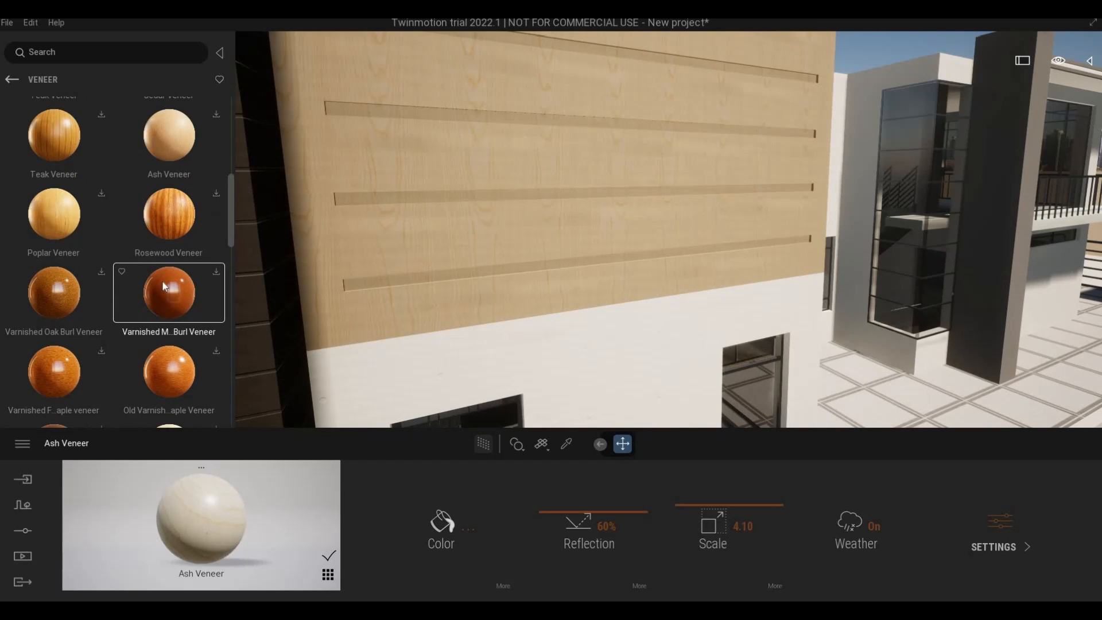
scroll(109, 329, down, 3)
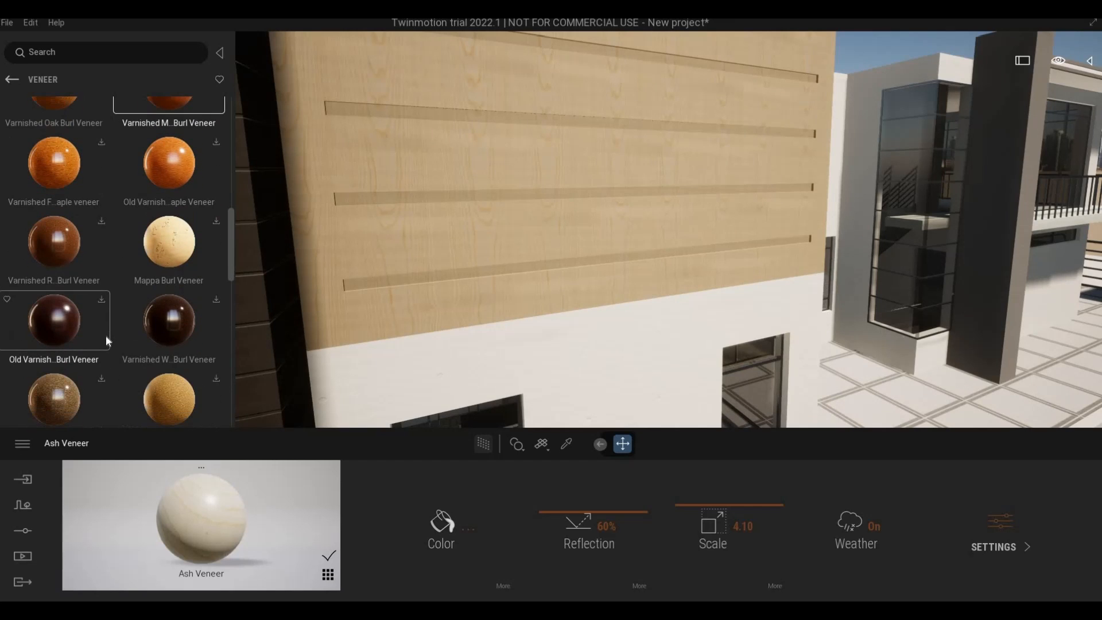
scroll(102, 339, down, 1)
key(s)
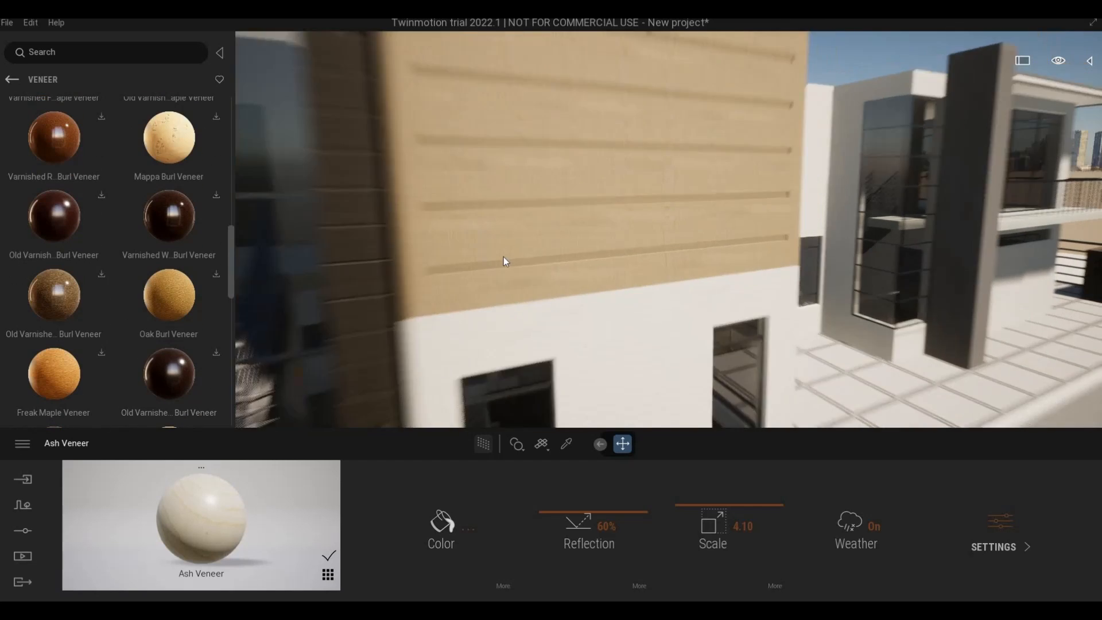
key(d)
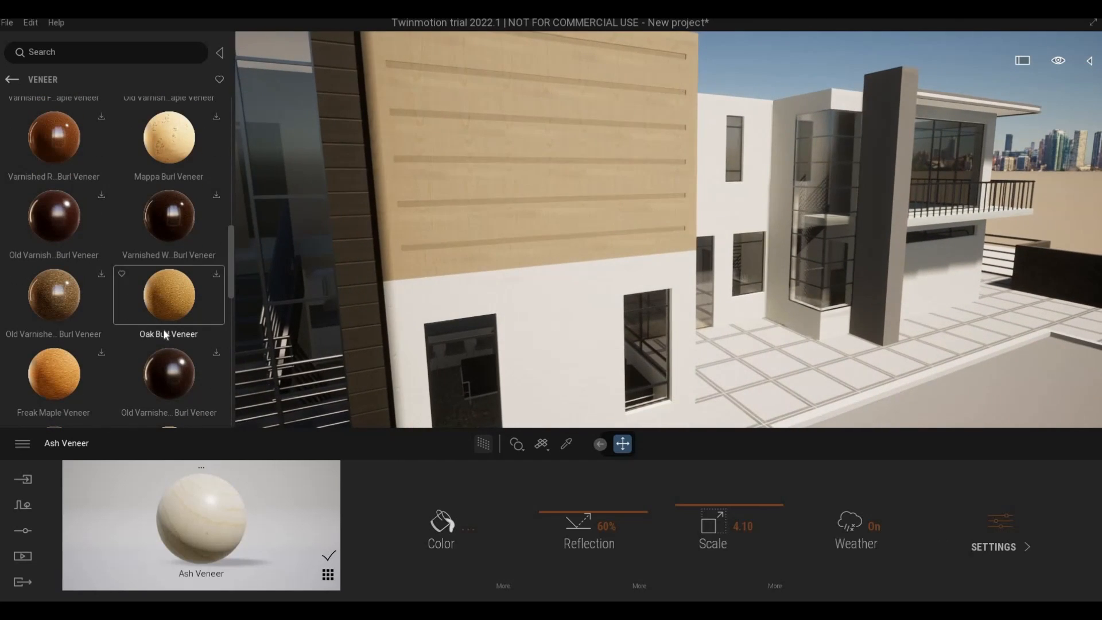
scroll(165, 334, down, 2)
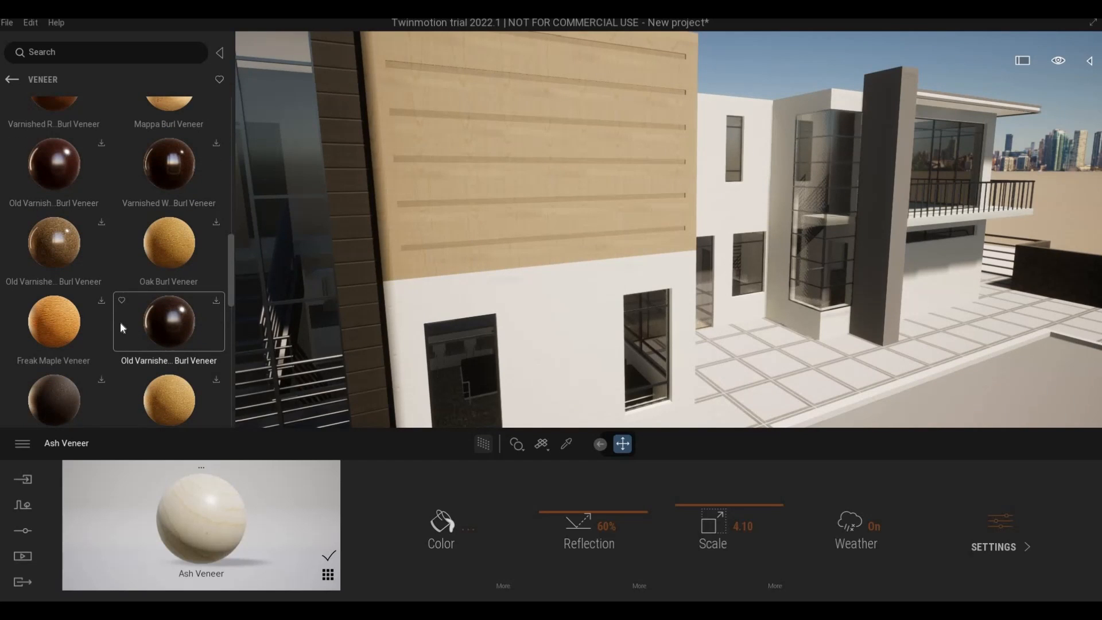
key(F1)
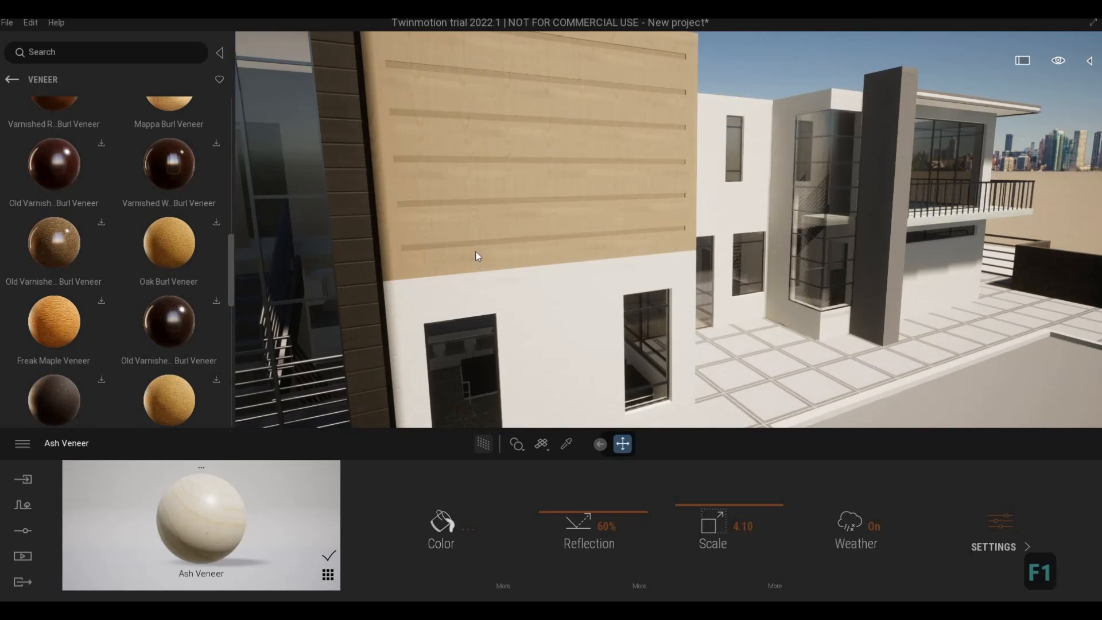
scroll(178, 220, up, 3)
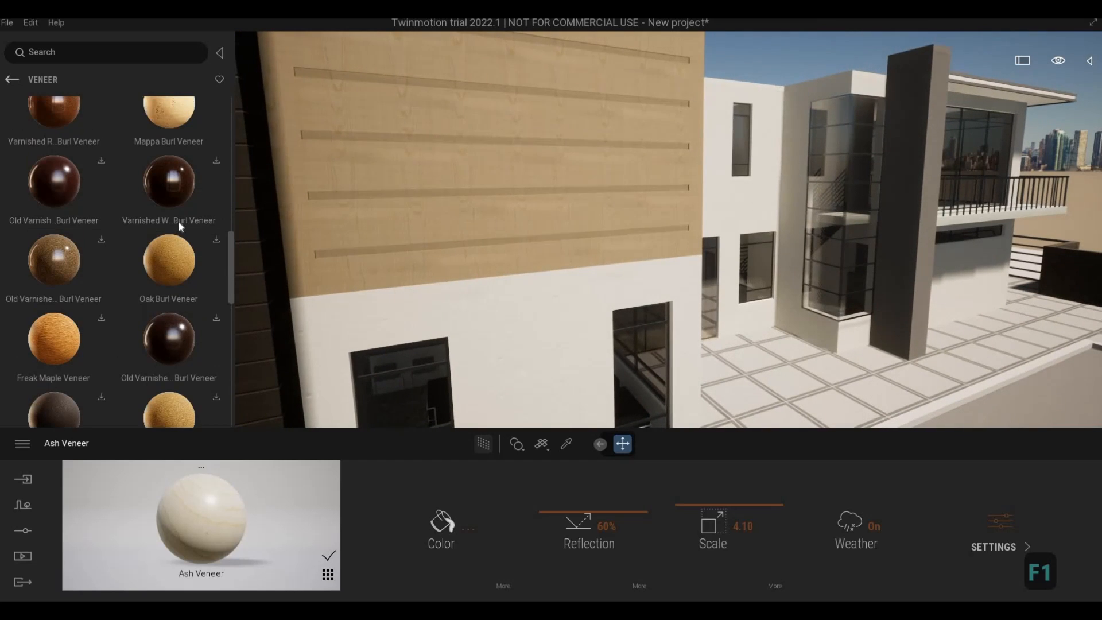
scroll(162, 232, up, 5)
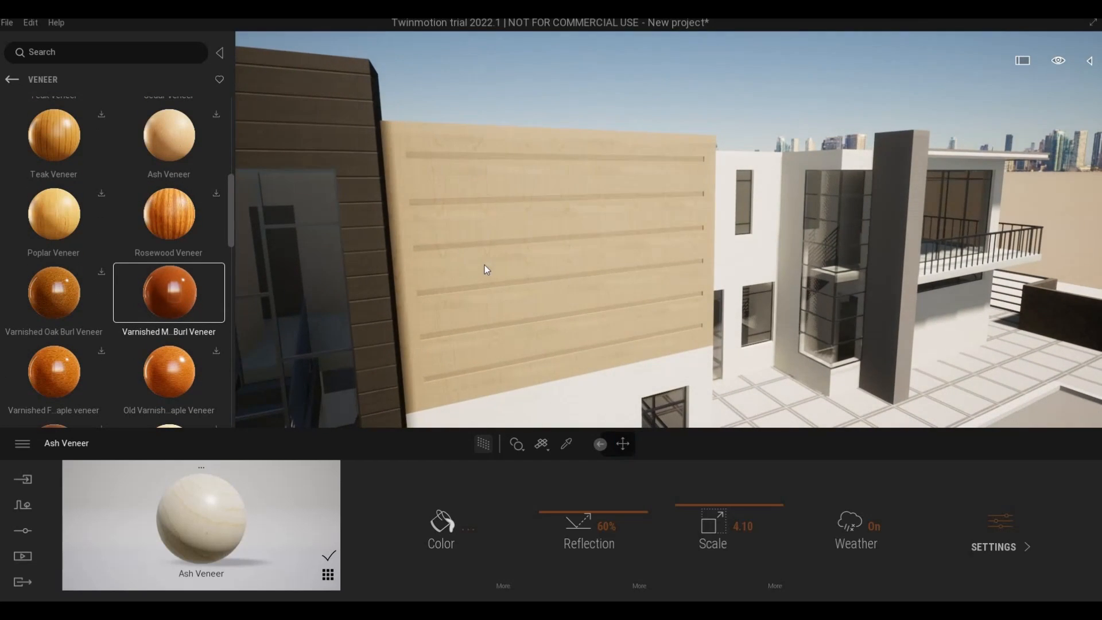
Step: Replace the Ash Veneer on the grooved upper wall with the Varnished Madrone Burl Veneer
click(484, 264)
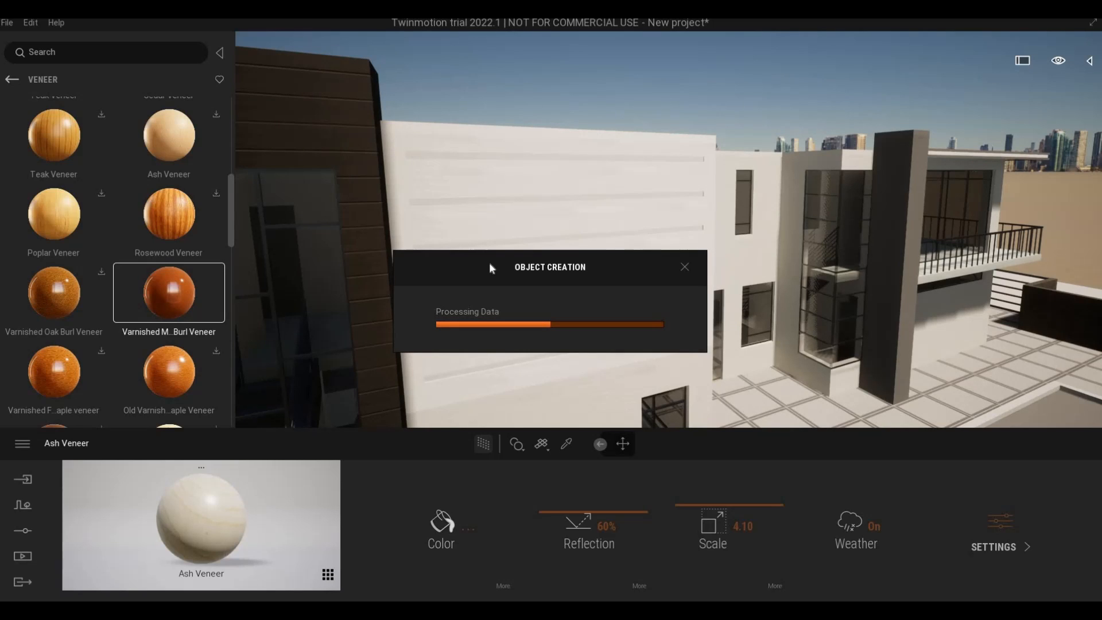
click(484, 288)
scroll(484, 288, up, 3)
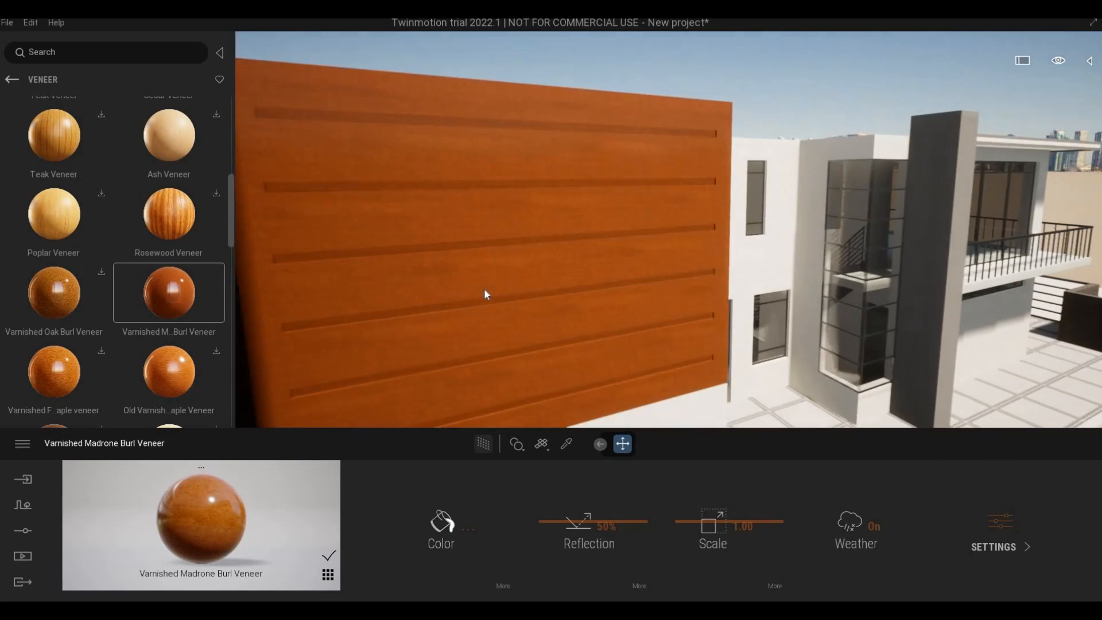
Step: Set the Varnished Madrone Burl Veneer's scale to 0.88 and its reflection to 27%
scroll(484, 288, up, 5)
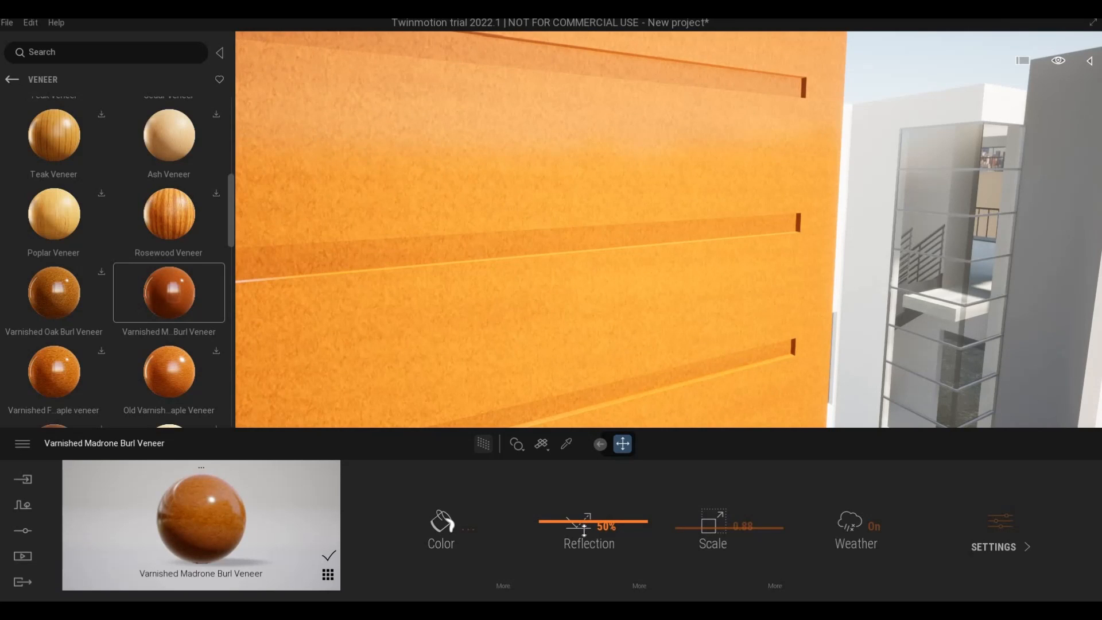
drag(581, 518, 581, 527)
scroll(525, 261, down, 5)
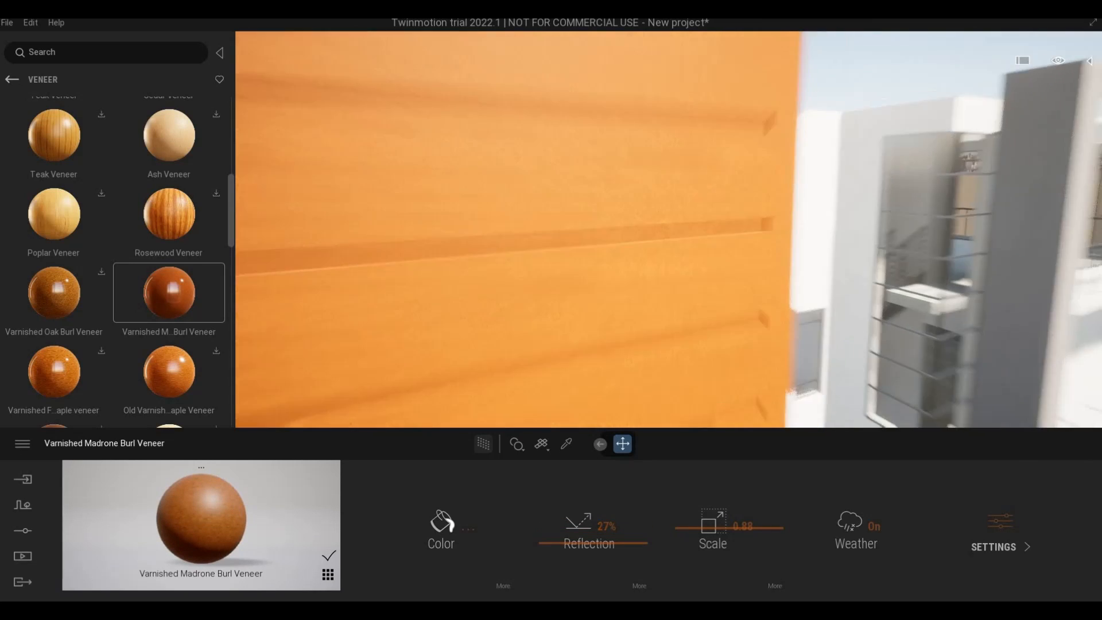
Step: Examine the burl veneer up close and from afar on both walls beside the tall window, ending at the freestanding column
middle_drag(525, 261, 533, 164)
scroll(602, 275, down, 2)
right_drag(602, 275, 508, 263)
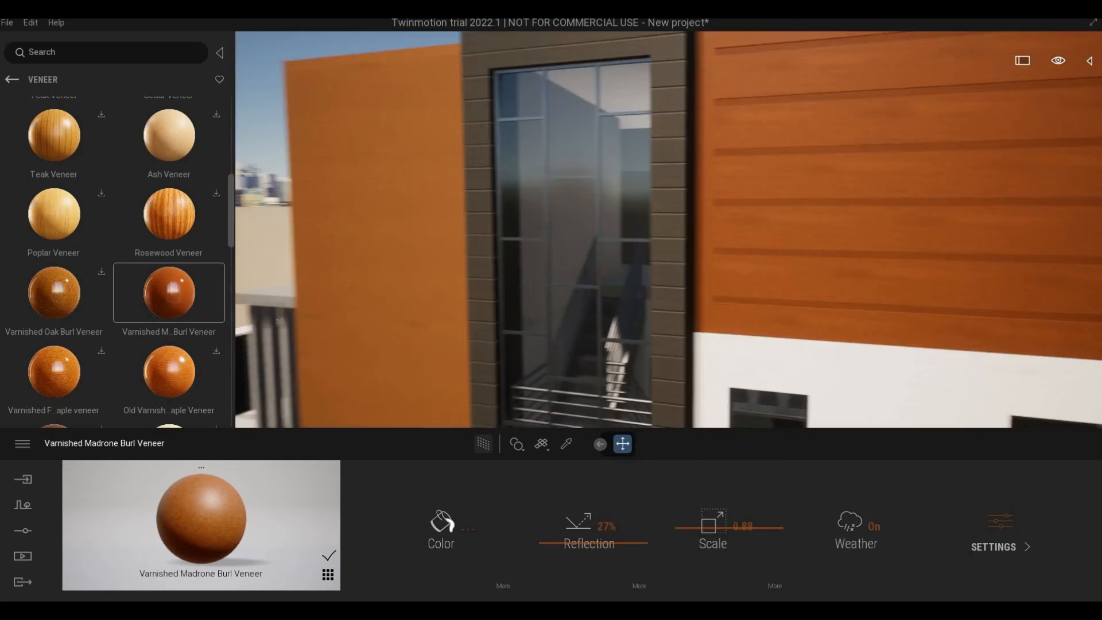
right_drag(602, 276, 456, 260)
scroll(464, 263, up, 5)
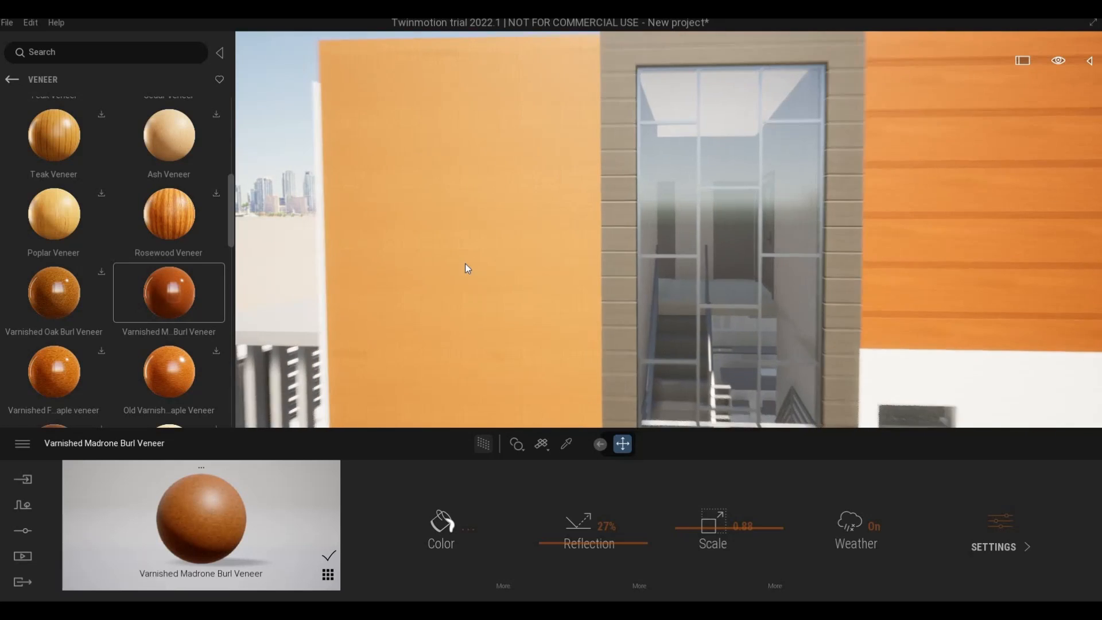
scroll(480, 268, up, 2)
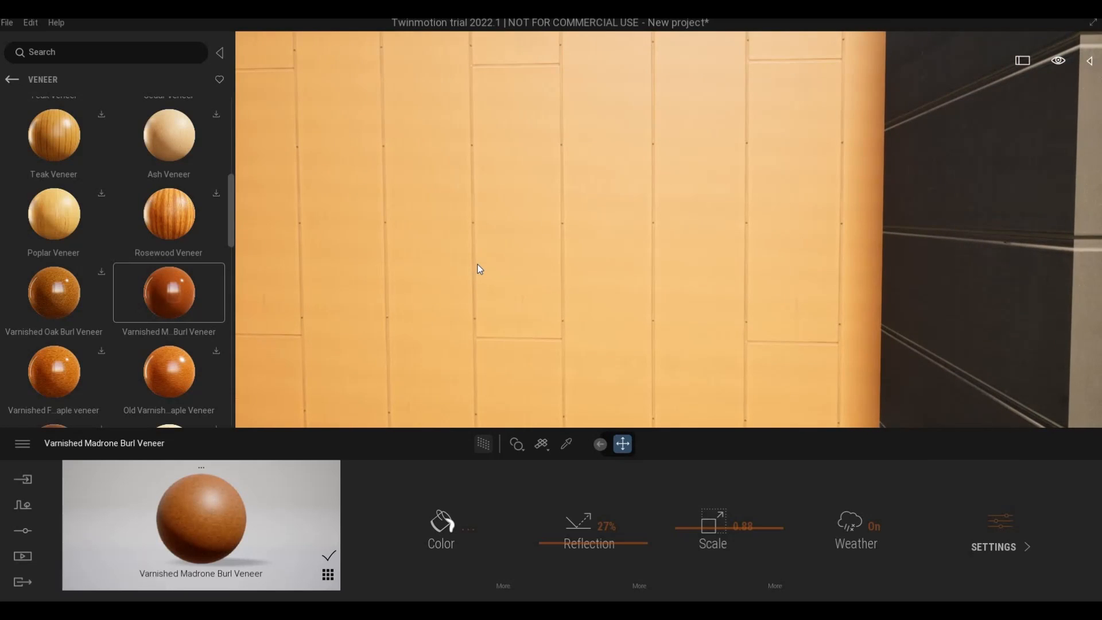
scroll(480, 268, up, 3)
scroll(480, 268, down, 3)
scroll(671, 266, down, 3)
middle_drag(672, 269, 609, 270)
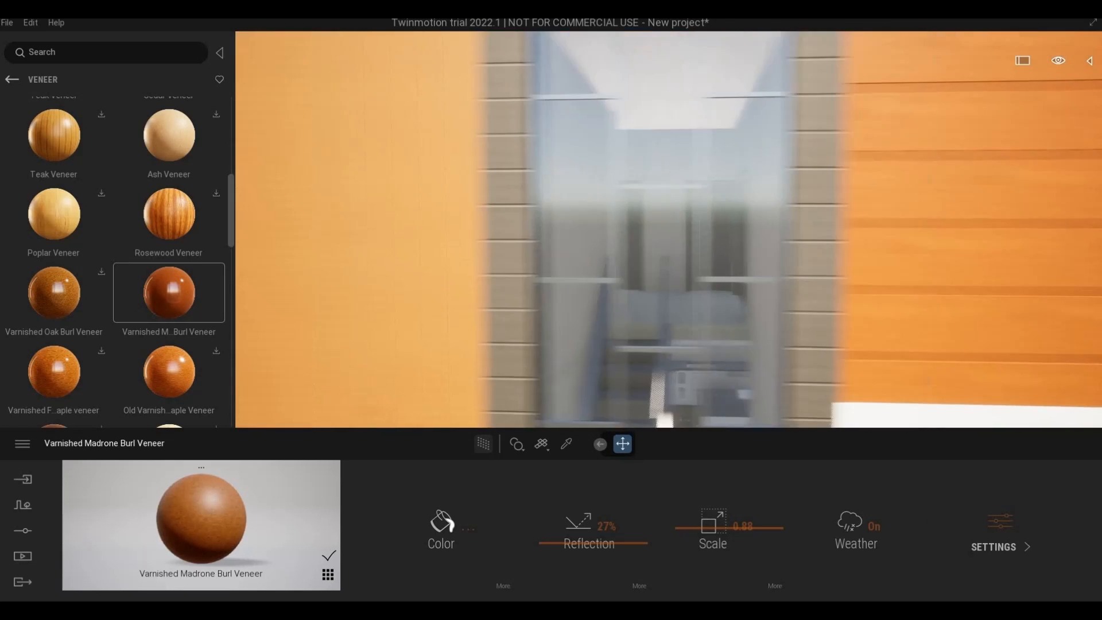
scroll(1018, 283, down, 3)
middle_drag(1018, 284, 767, 291)
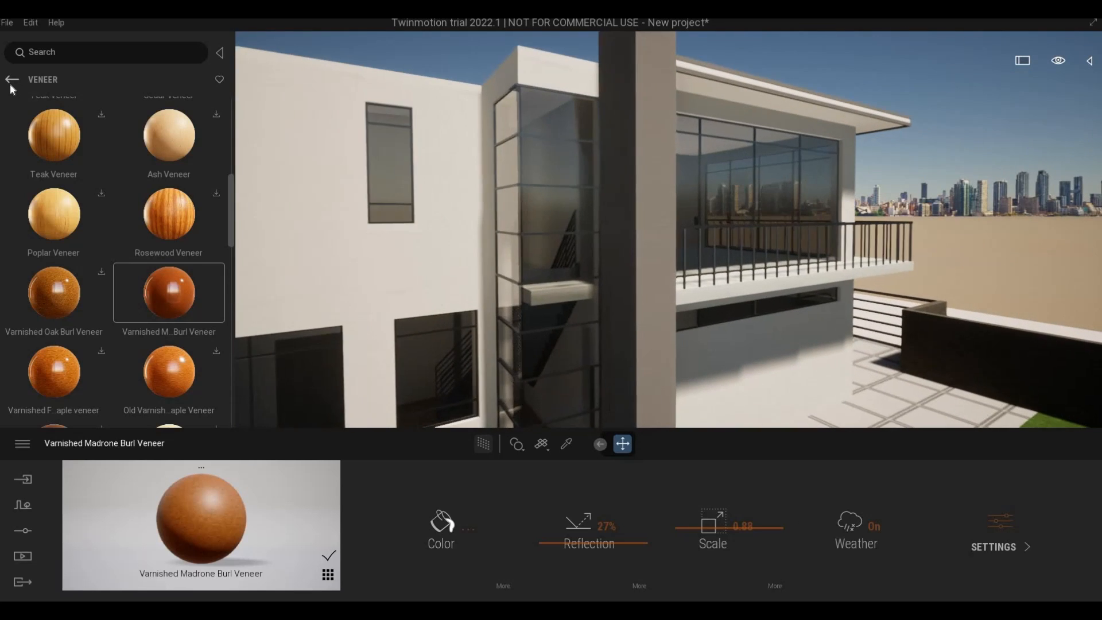
Step: Apply Stacked stone 07 from the standard stone materials to the tall column beside the balcony
click(12, 80)
click(12, 81)
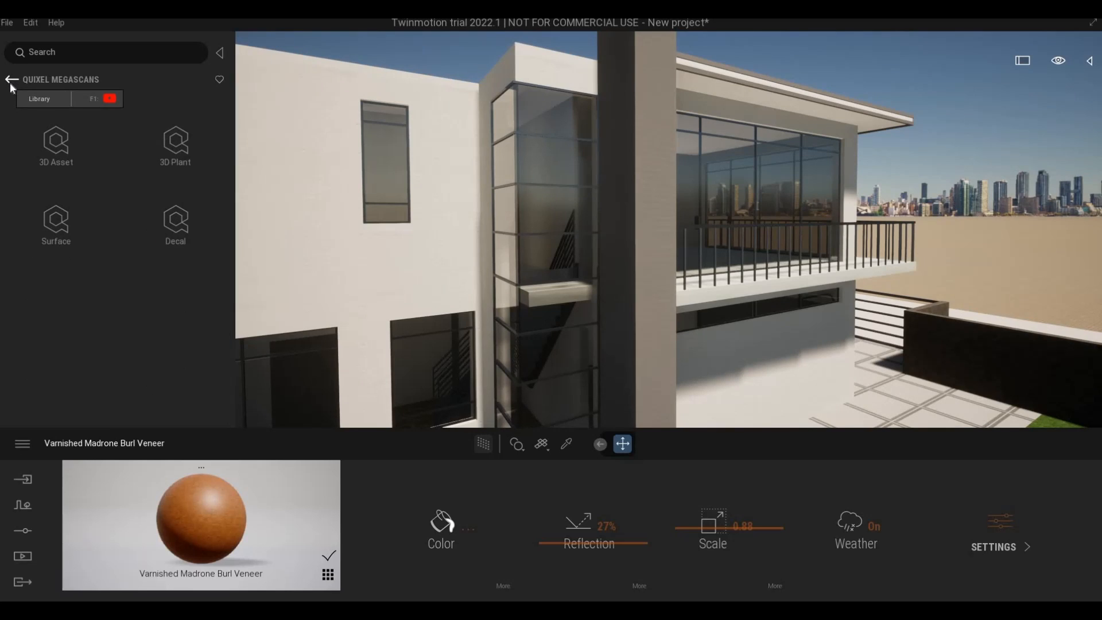
click(12, 81)
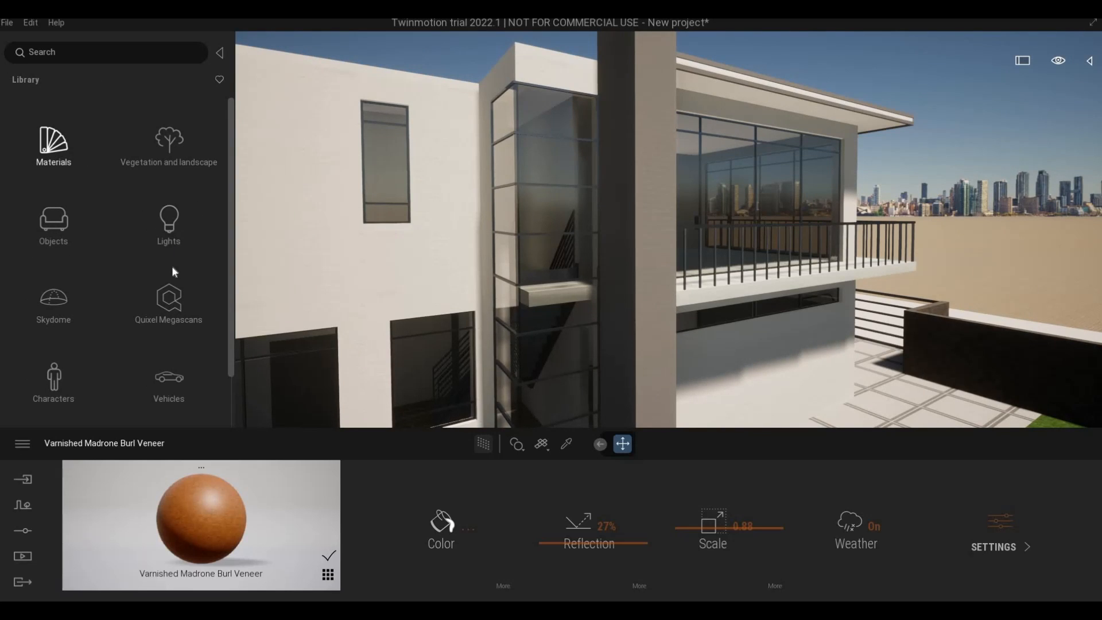
click(76, 153)
scroll(63, 173, down, 2)
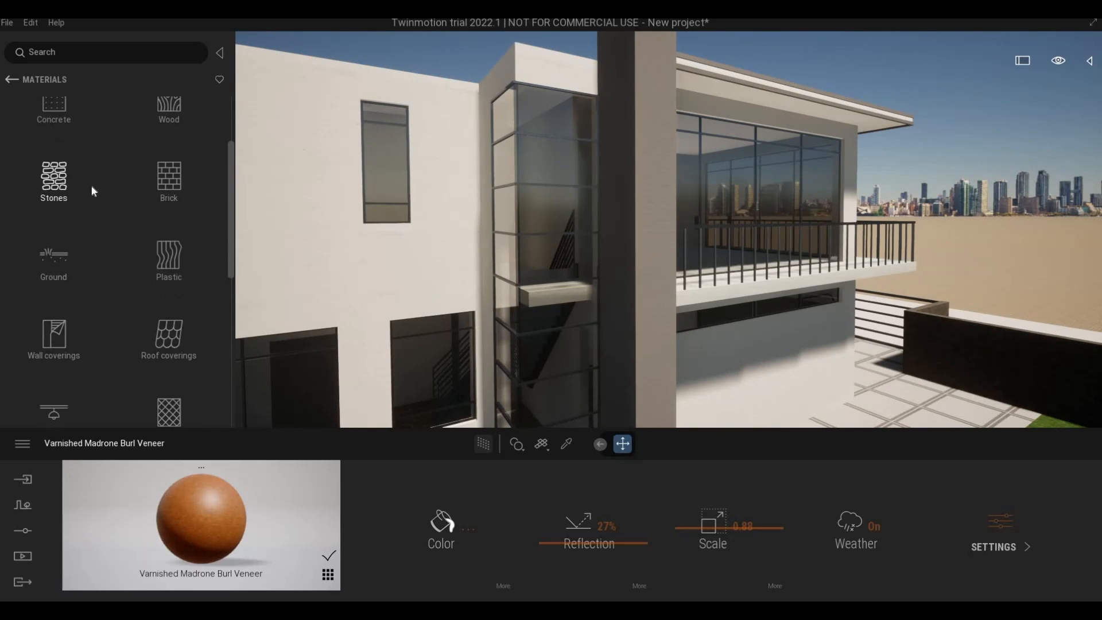
click(95, 194)
scroll(111, 298, down, 2)
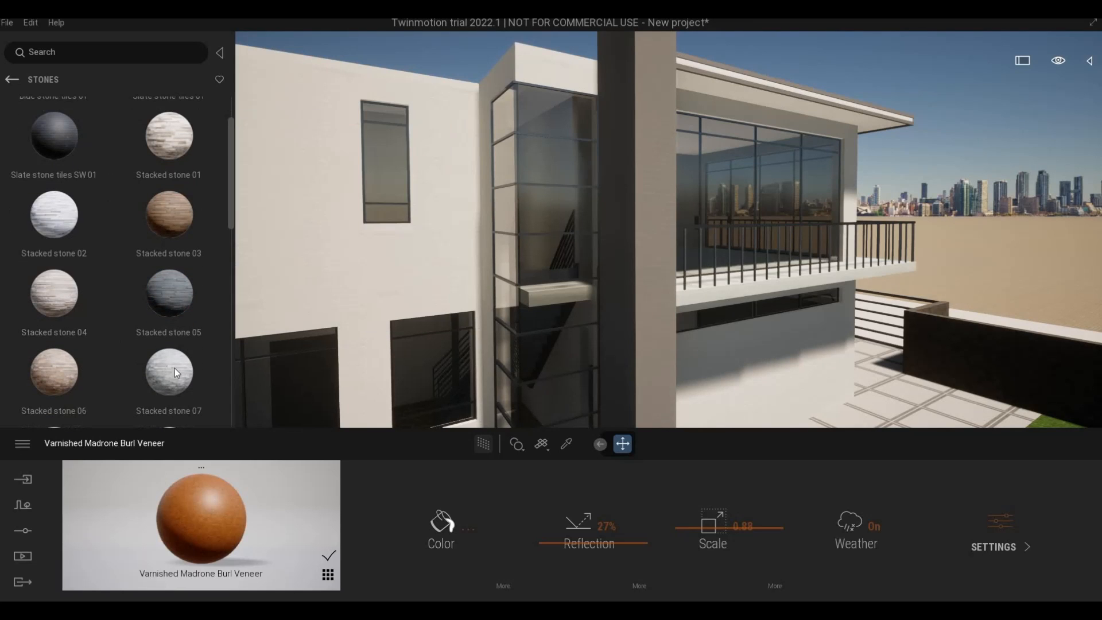
drag(174, 368, 656, 294)
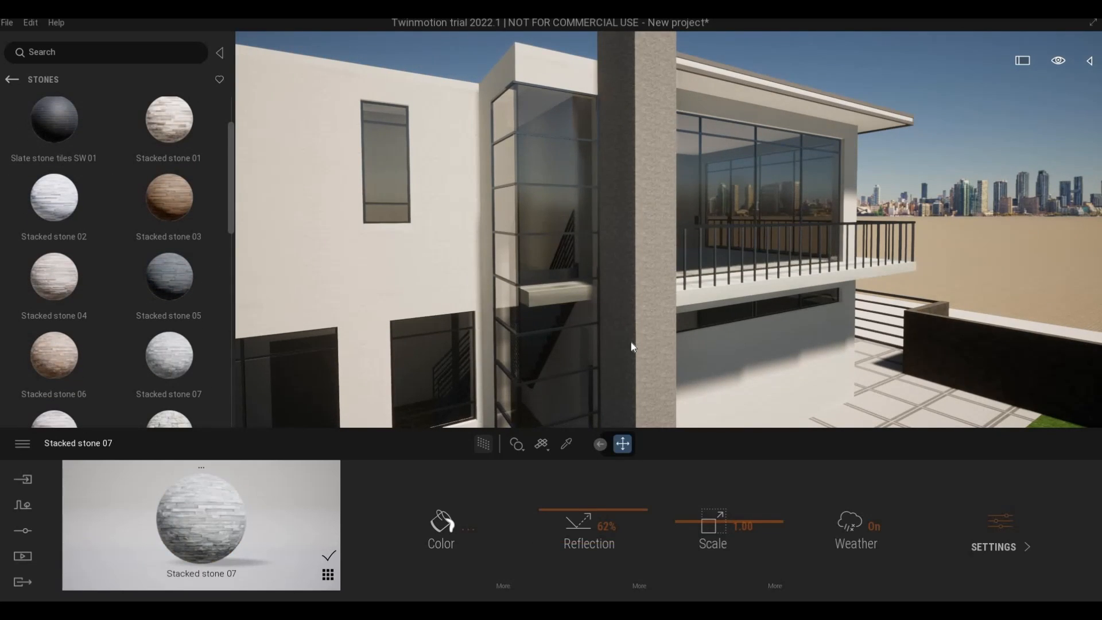
scroll(632, 342, down, 4)
Step: Set the Stacked stone 07 scale to 3.67 and check the column's stone pattern up close
drag(688, 520, 690, 504)
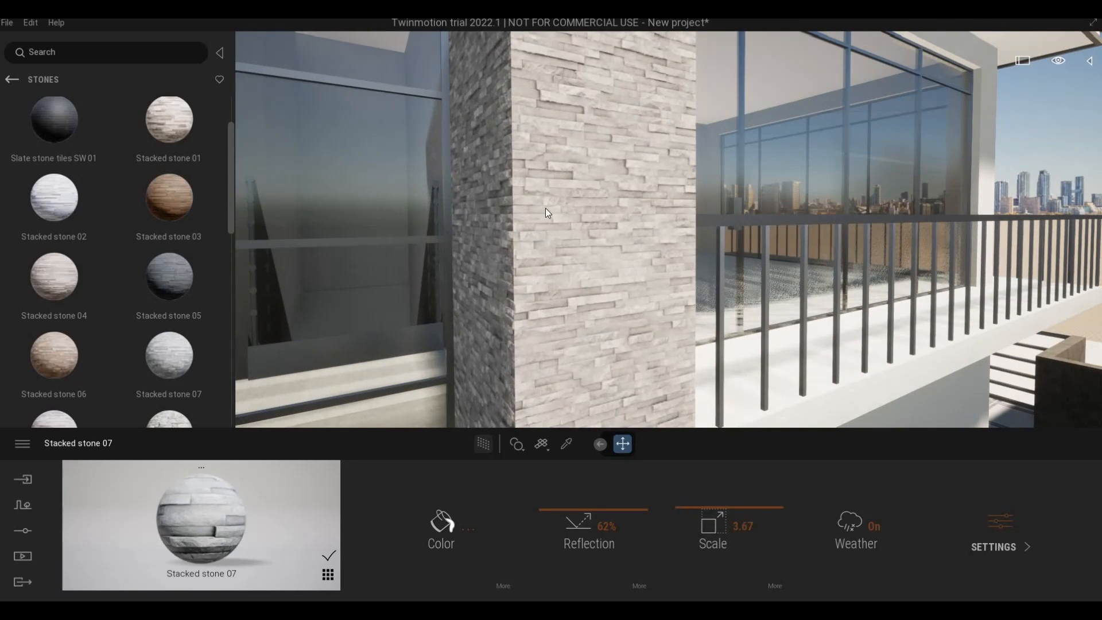
scroll(545, 208, up, 5)
right_drag(577, 204, 543, 253)
scroll(546, 258, down, 5)
Step: Examine the stone column and burl veneer walls from afar, and view the empty pool and its paved terrace
shift+middle_drag(552, 263, 389, 221)
scroll(488, 279, up, 1)
scroll(488, 281, down, 5)
scroll(503, 295, down, 3)
scroll(505, 271, down, 2)
scroll(389, 221, up, 3)
key(F1)
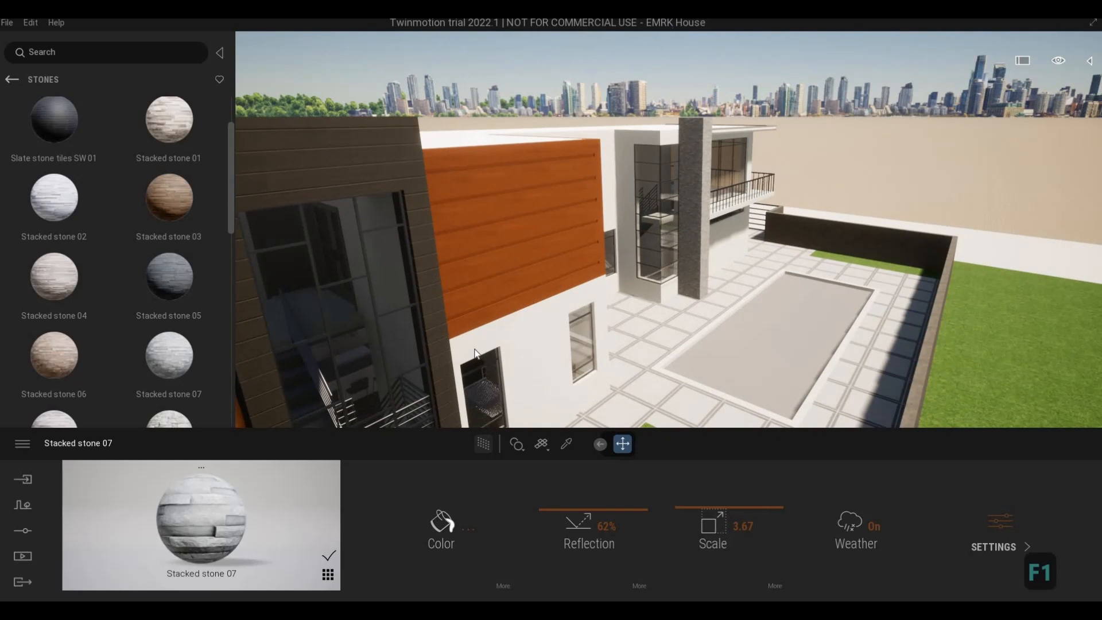
scroll(543, 330, down, 3)
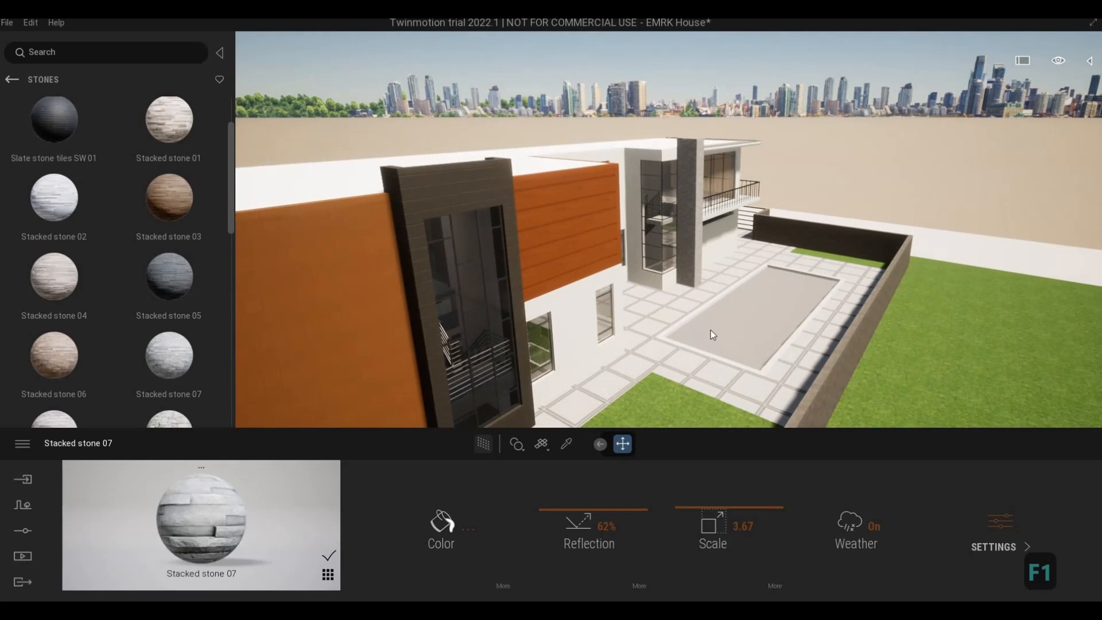
scroll(712, 328, up, 3)
middle_drag(711, 326, 699, 290)
scroll(683, 288, up, 2)
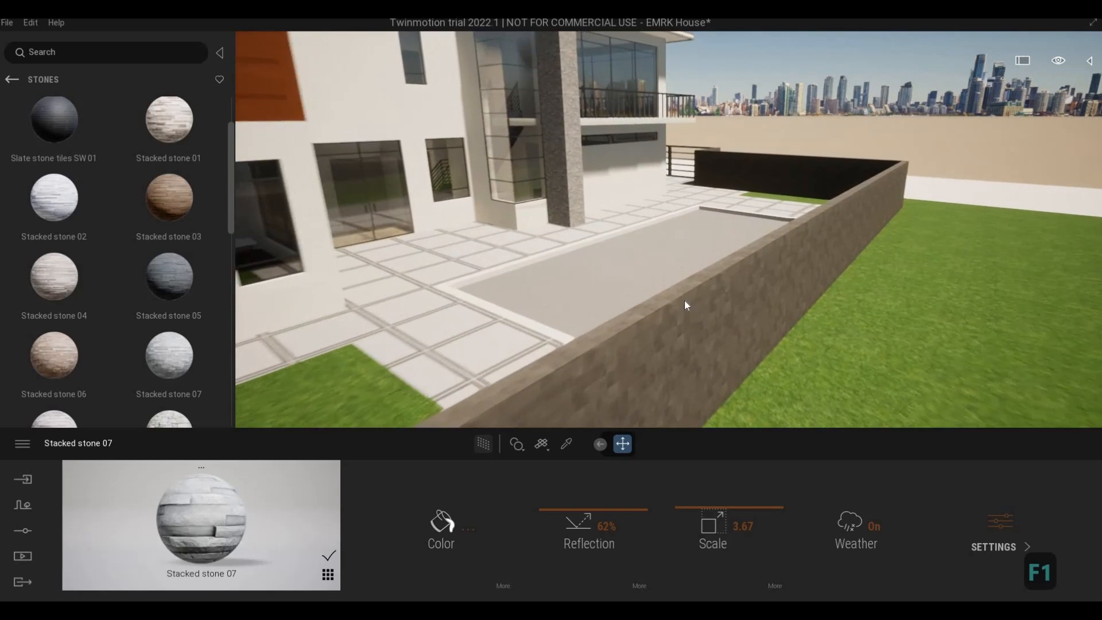
scroll(595, 305, up, 3)
middle_drag(595, 305, 608, 337)
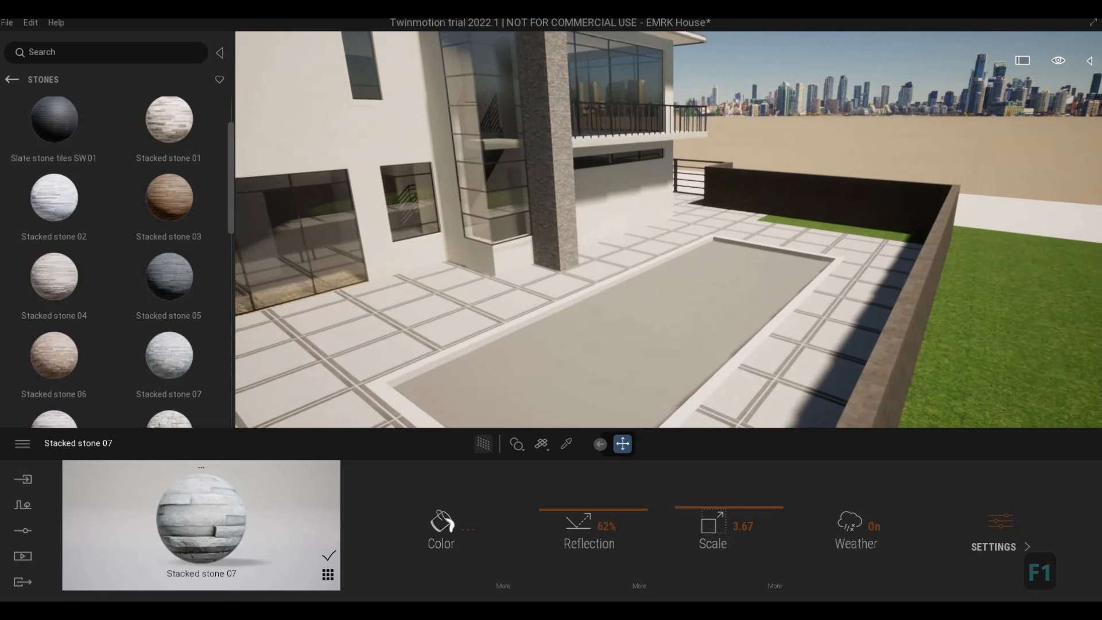
Step: Apply the Pool 02 water material from the standard materials library to the pool surface
click(12, 80)
click(12, 80)
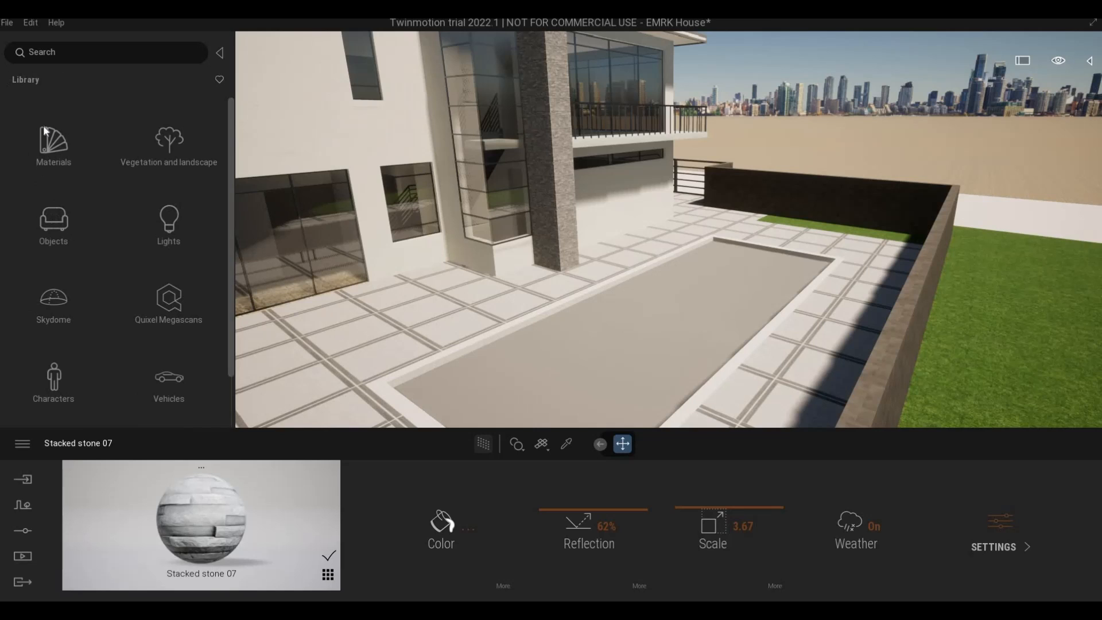
click(68, 199)
scroll(86, 270, down, 4)
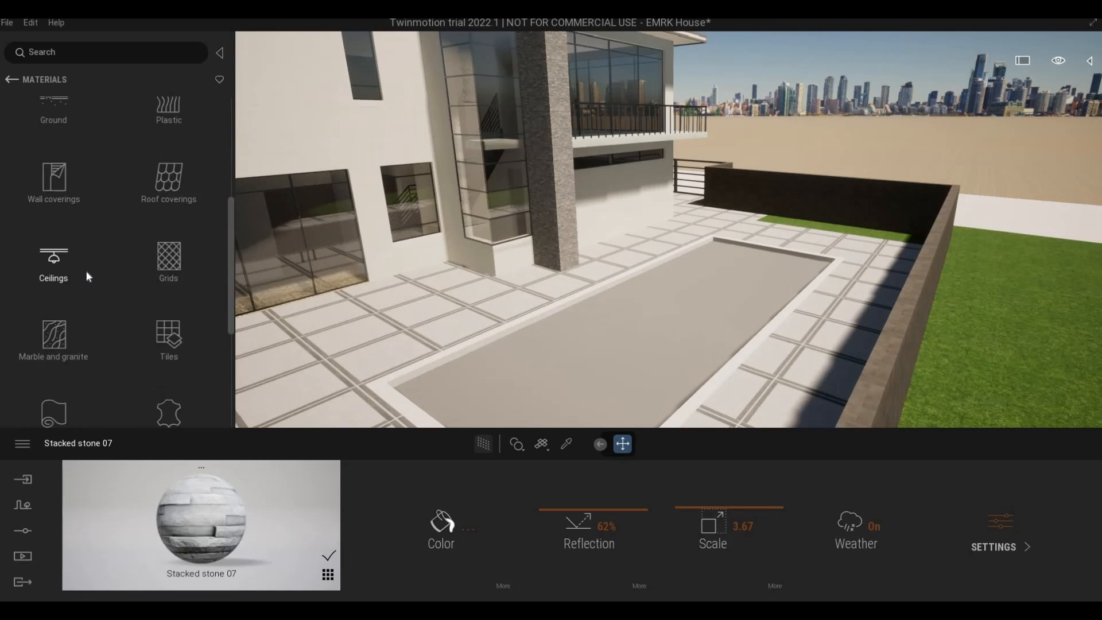
scroll(87, 270, down, 4)
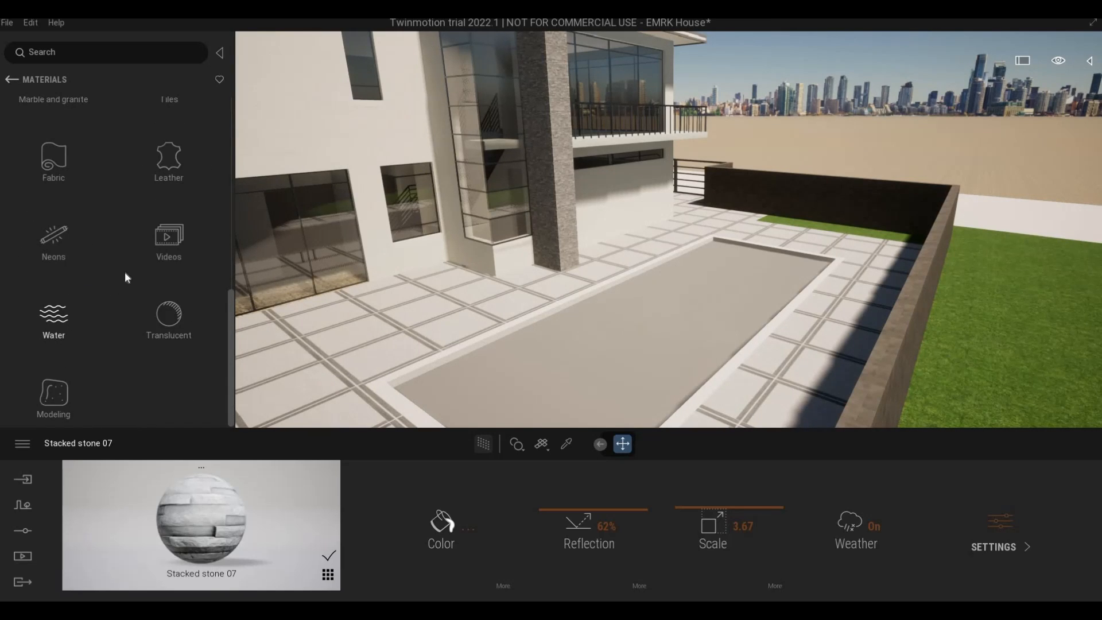
drag(82, 142, 603, 352)
drag(214, 171, 612, 354)
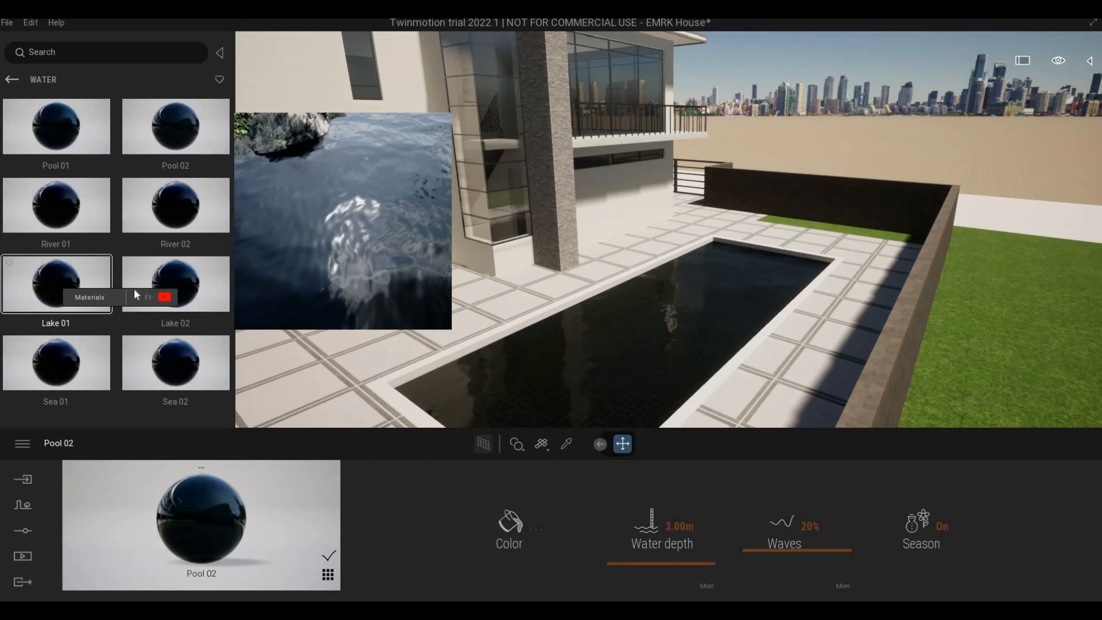
Step: Try several lake, river and pool water materials on the pool, ending with Pool 01
drag(161, 300, 543, 370)
drag(78, 161, 608, 371)
drag(75, 214, 591, 332)
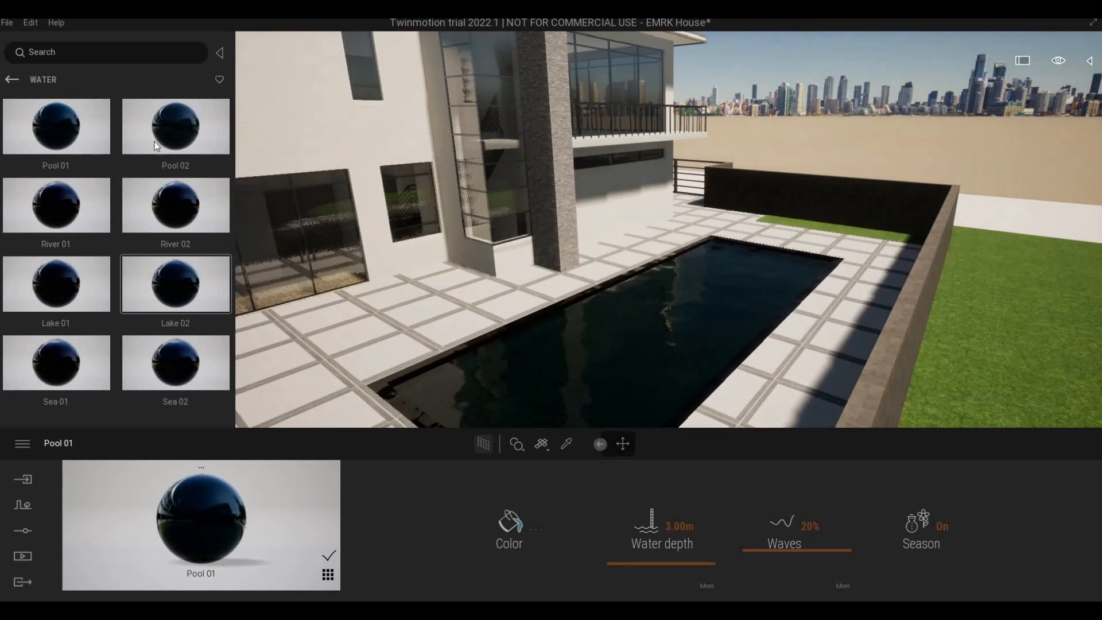
drag(191, 144, 588, 335)
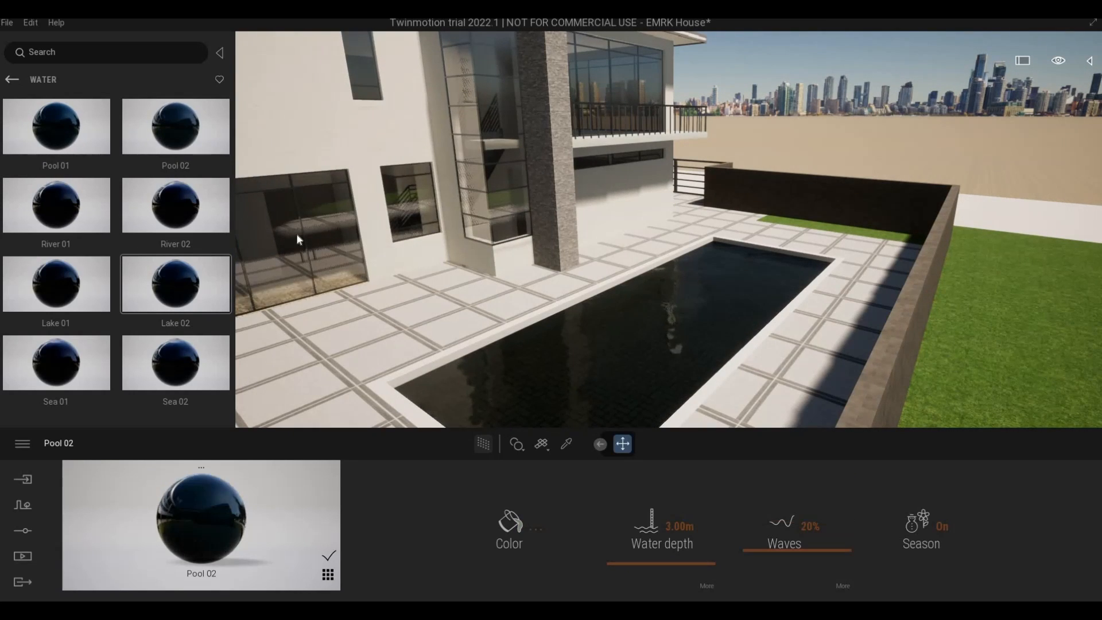
click(597, 359)
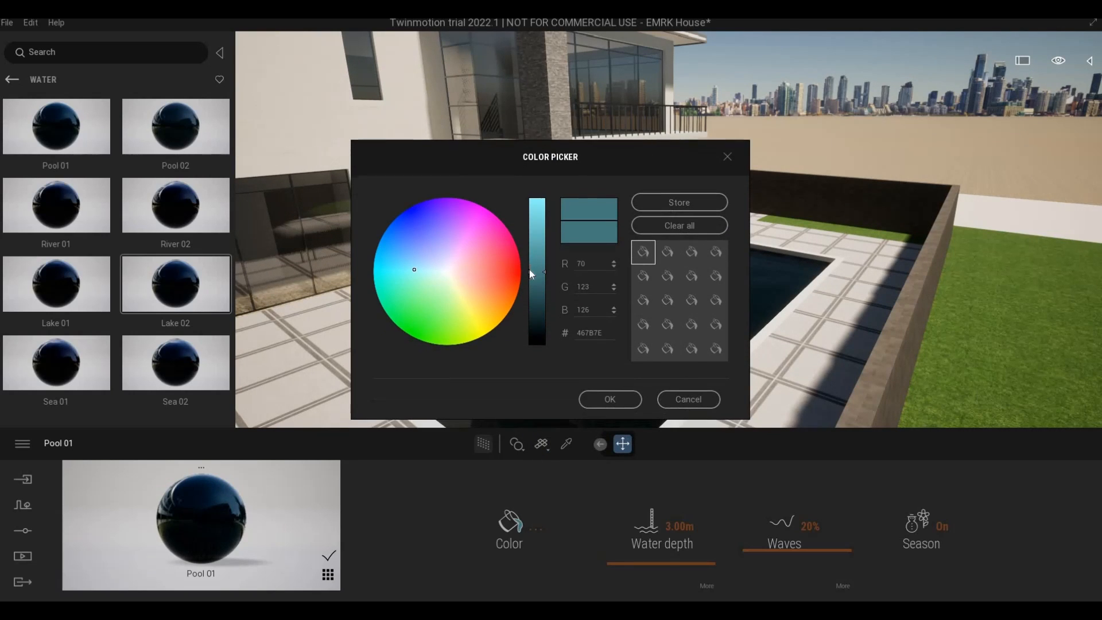
Step: Set the Pool 01 water color to a lighter teal, RGB 86, 151, 154 (#56979A)
click(534, 243)
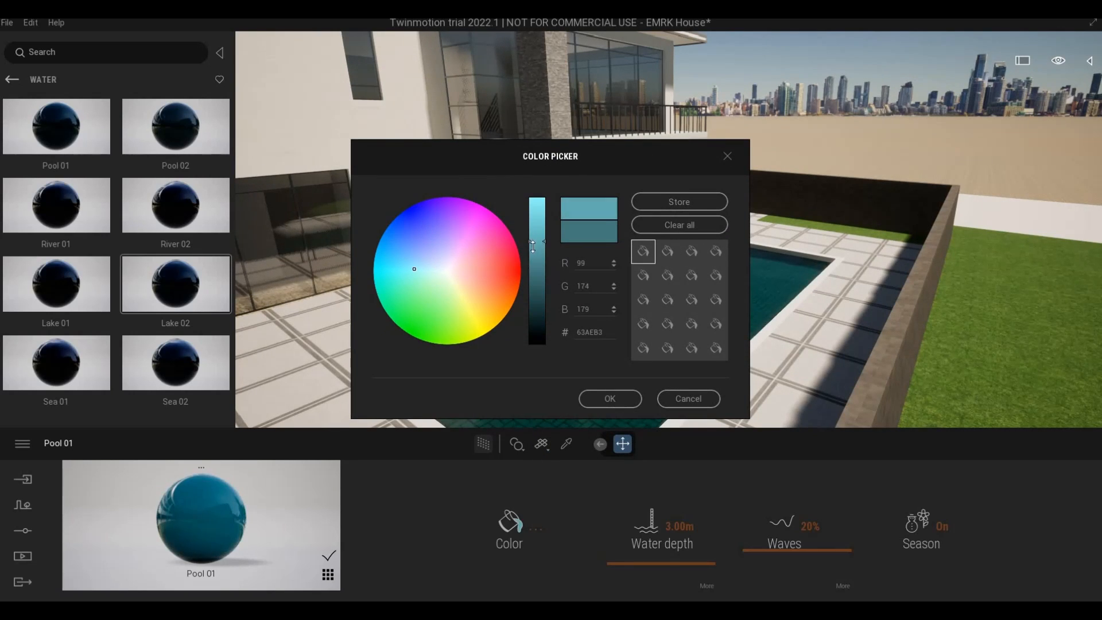
drag(533, 255, 532, 258)
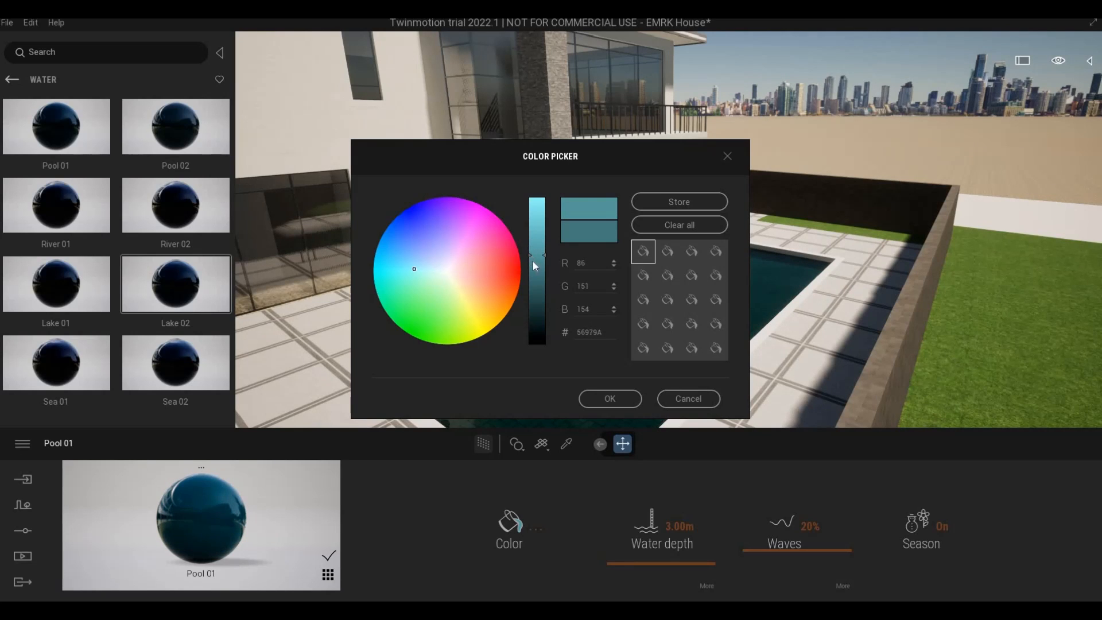
click(605, 397)
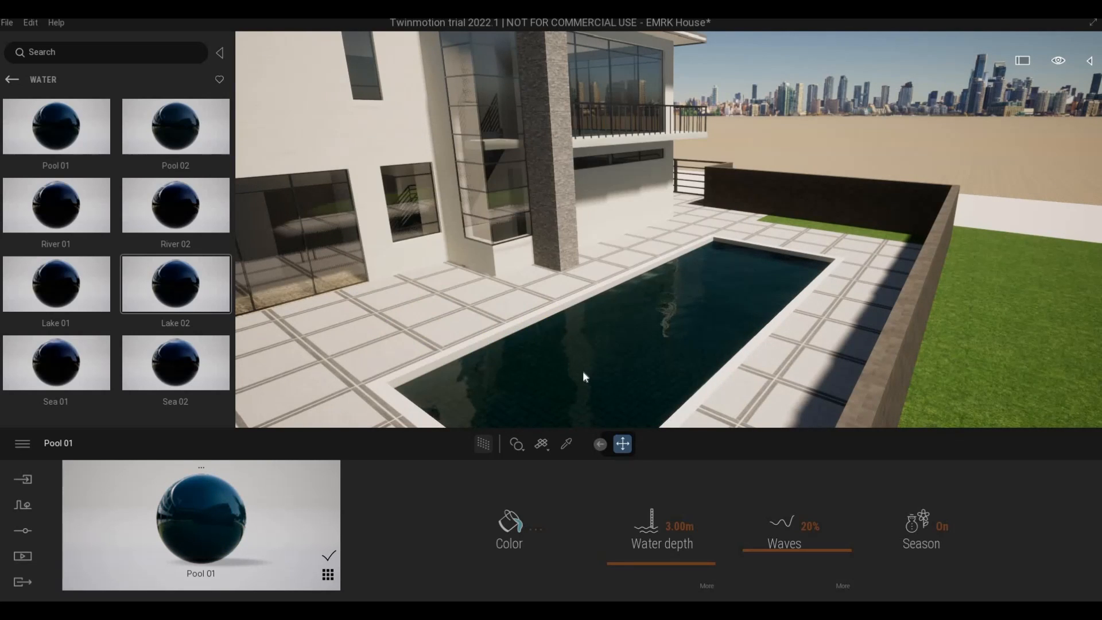
Step: Apply Cement tiles 4 from the standard tile materials to the border around the pool
middle_drag(584, 371, 595, 394)
scroll(594, 394, up, 3)
scroll(578, 386, down, 4)
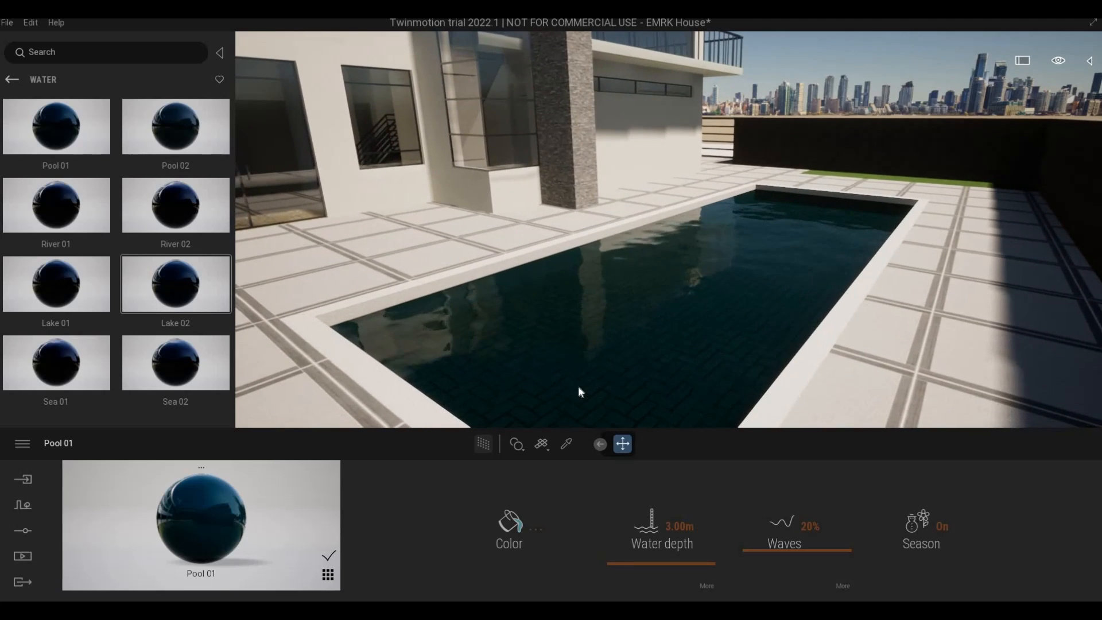
middle_drag(551, 404, 594, 383)
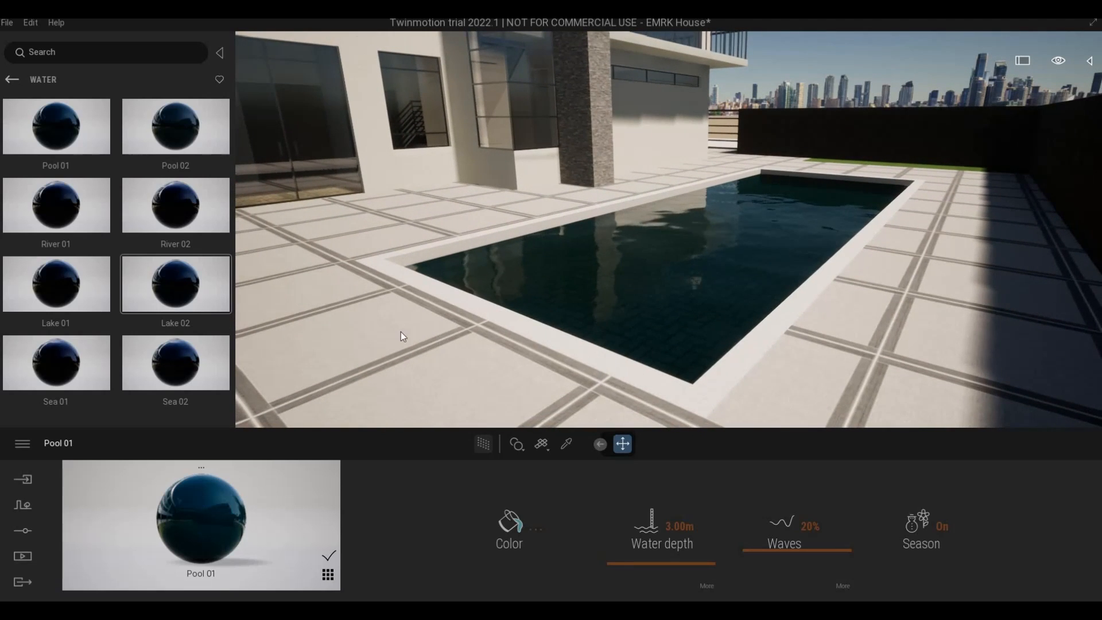
click(7, 83)
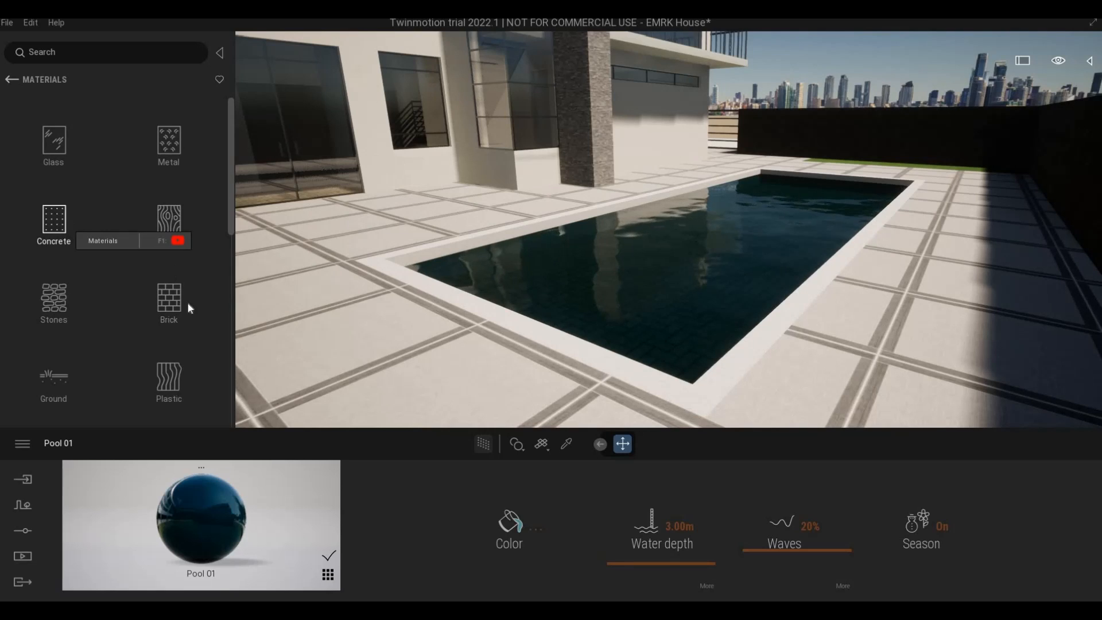
scroll(195, 323, down, 1)
scroll(167, 356, down, 3)
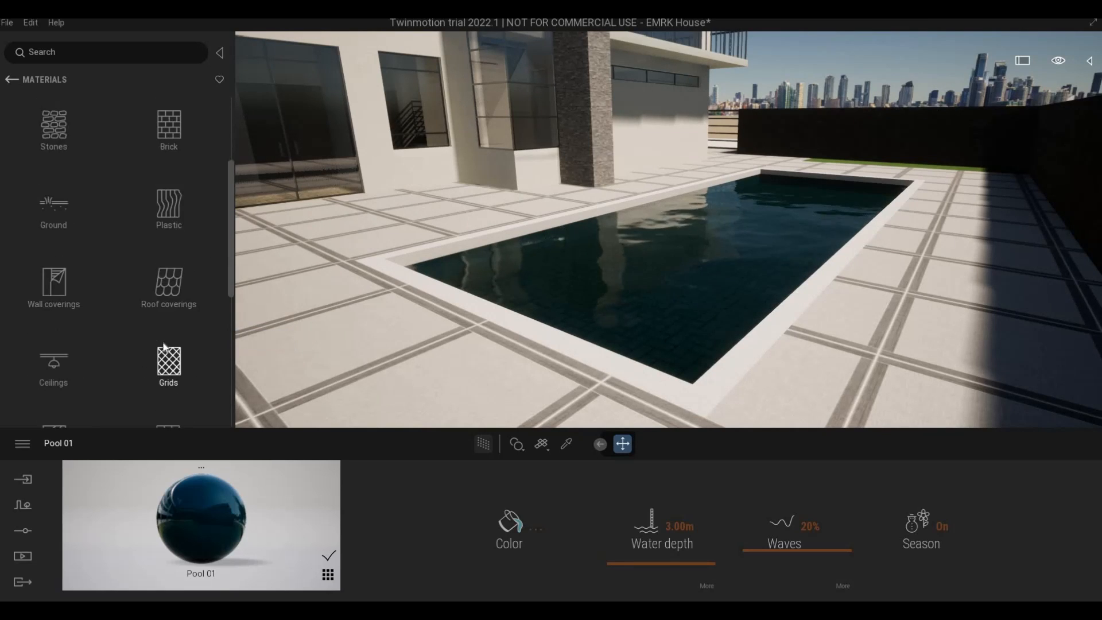
click(164, 356)
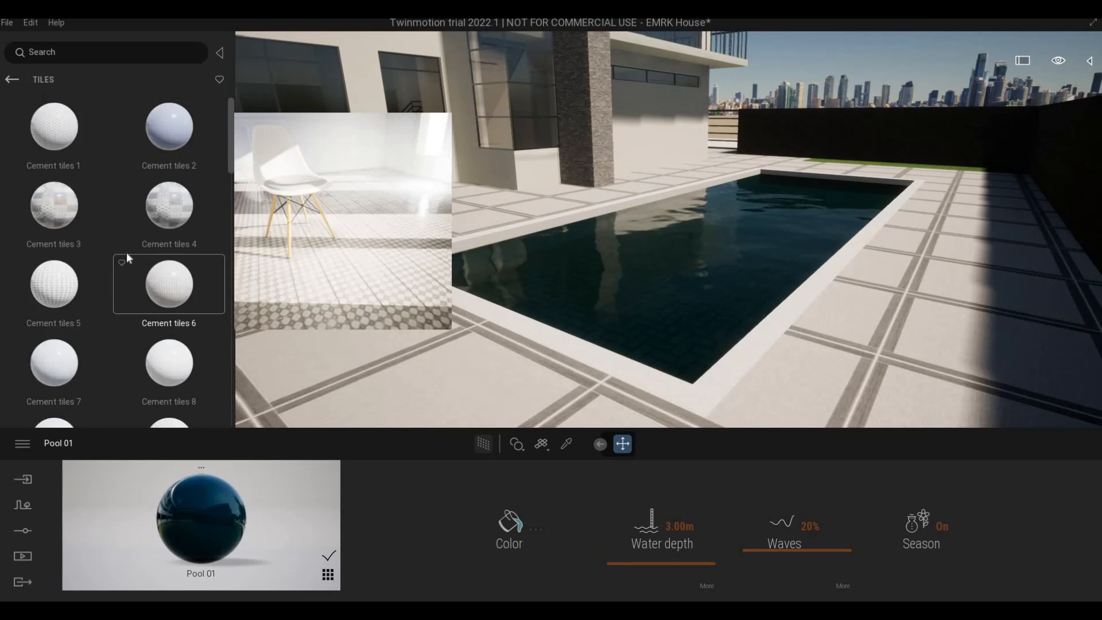
scroll(161, 183, up, 1)
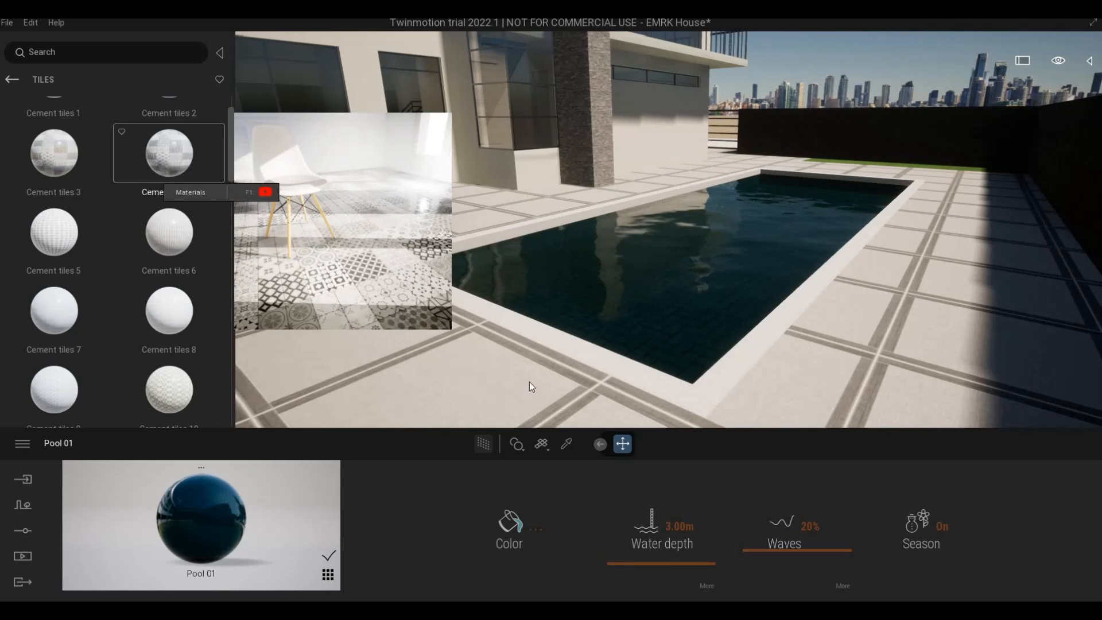
drag(574, 355, 574, 354)
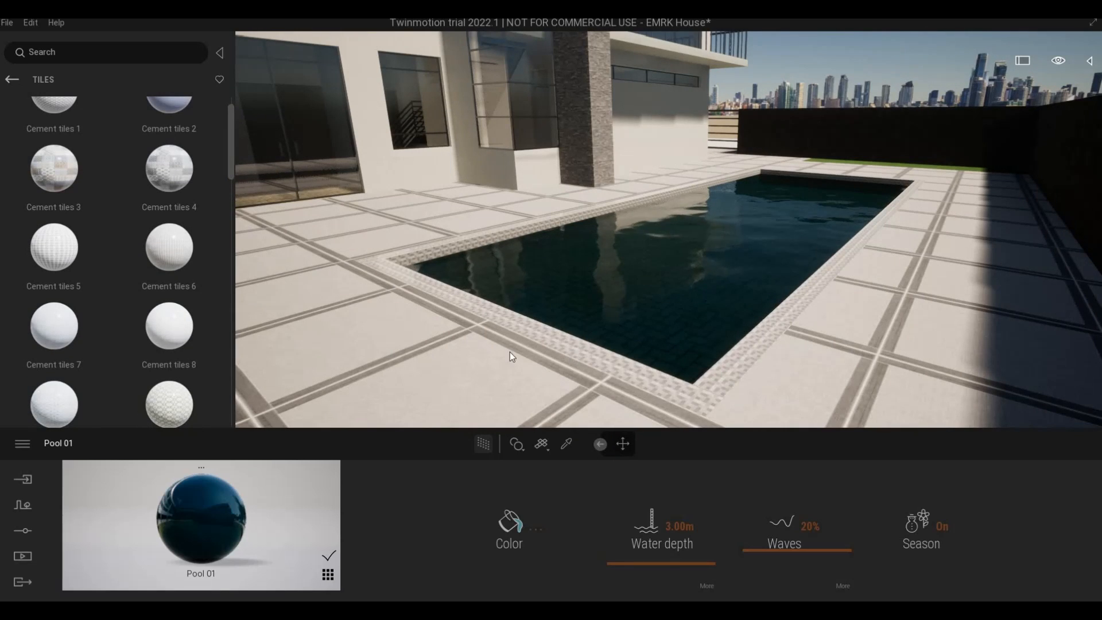
Step: Replace the pool border's material with Cement tiles 12 and set its scale to 10.00
scroll(140, 303, down, 5)
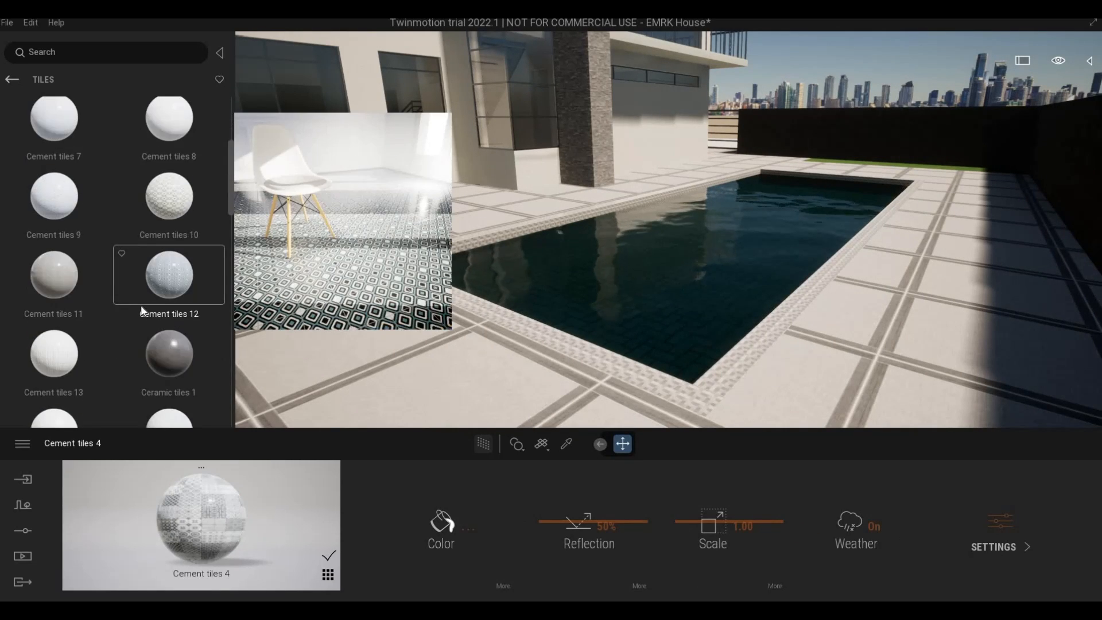
scroll(164, 296, up, 1)
drag(614, 392, 614, 366)
drag(688, 509, 682, 471)
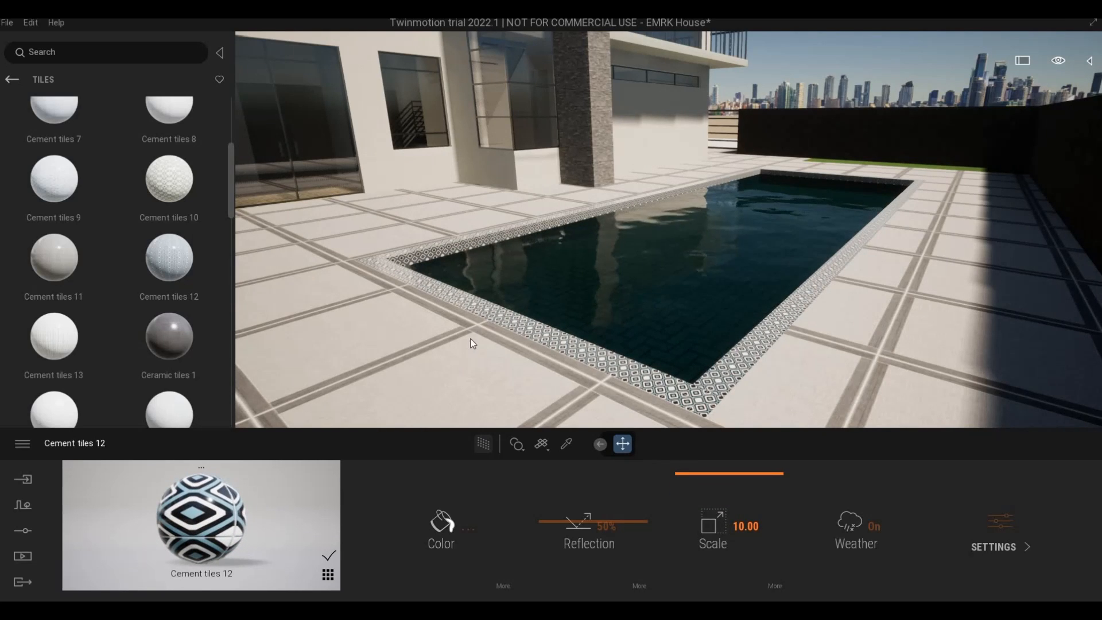
Step: Select the sandy ground around the house and lower it by about 0.95
scroll(487, 360, down, 3)
key(Escape)
scroll(666, 328, up, 3)
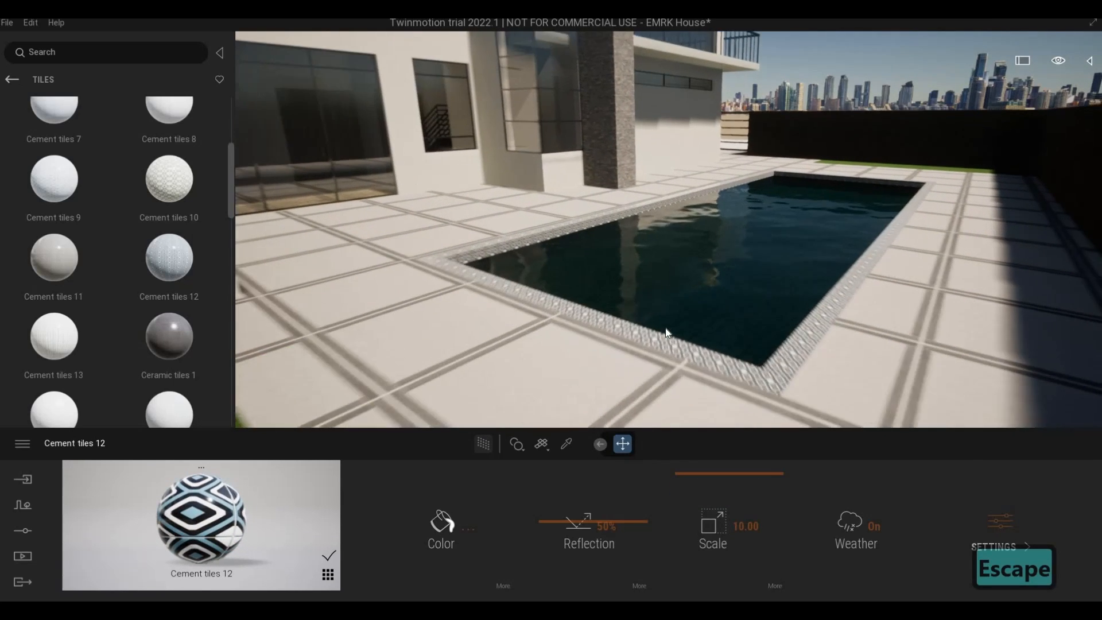
scroll(668, 360, down, 3)
middle_drag(674, 362, 971, 341)
scroll(918, 337, down, 5)
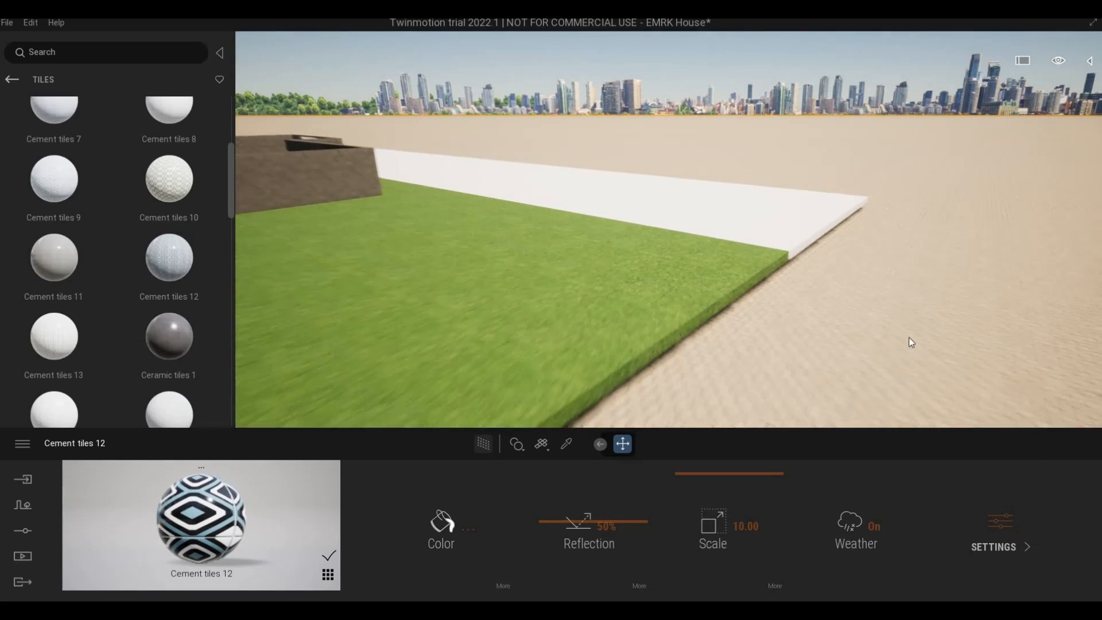
middle_drag(718, 303, 919, 324)
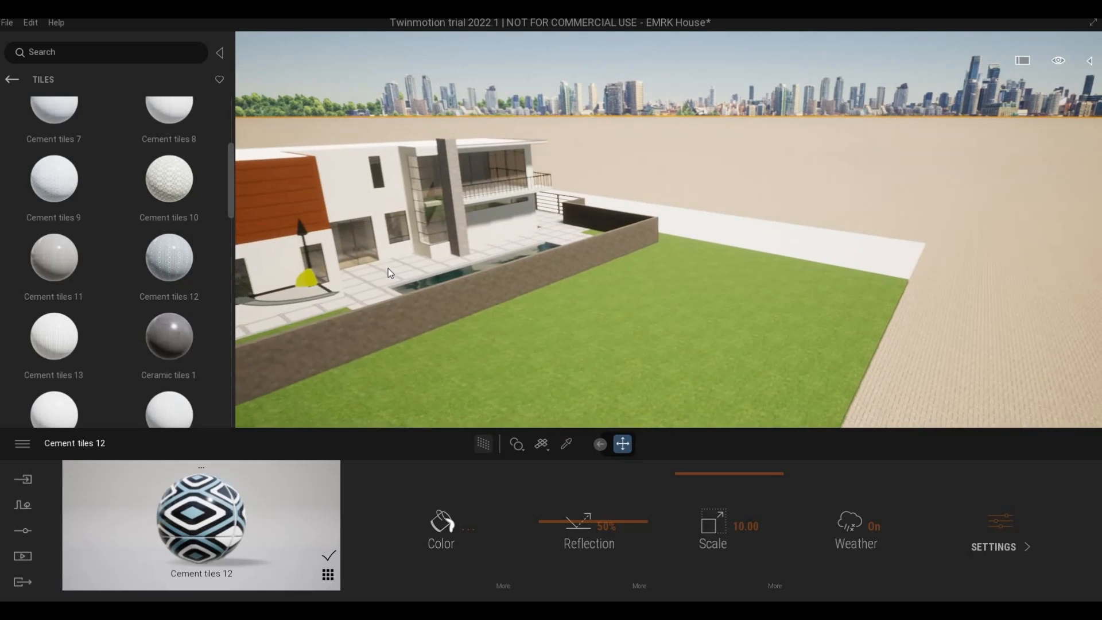
scroll(920, 324, down, 3)
key(Tab)
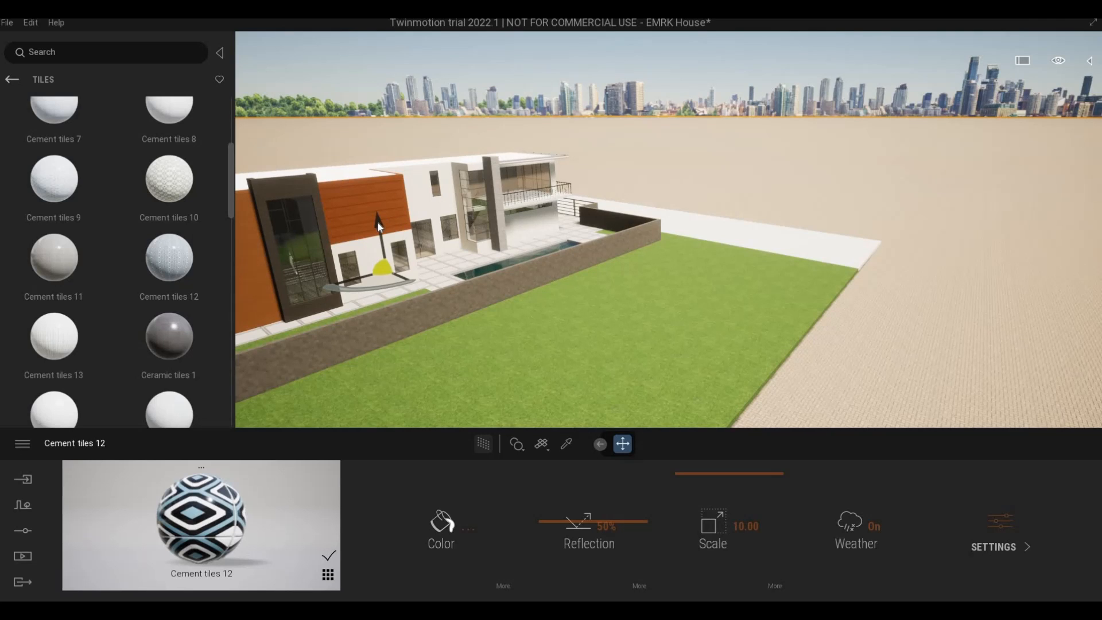
drag(377, 222, 381, 242)
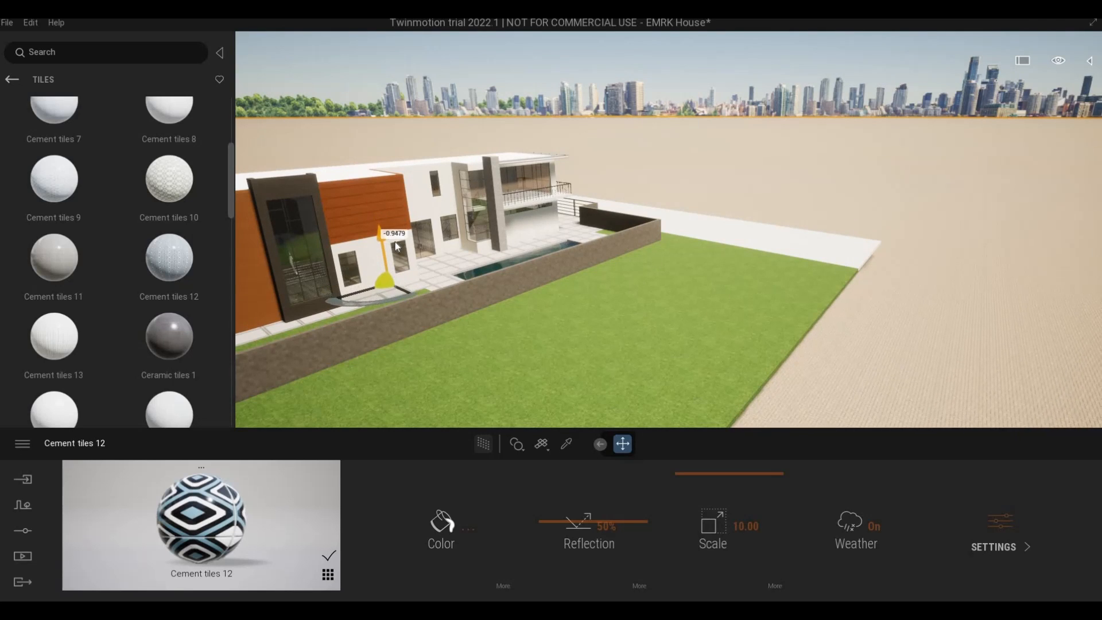
Step: Lower the sandy ground a little further while checking the pool, and deselect it
scroll(469, 291, up, 3)
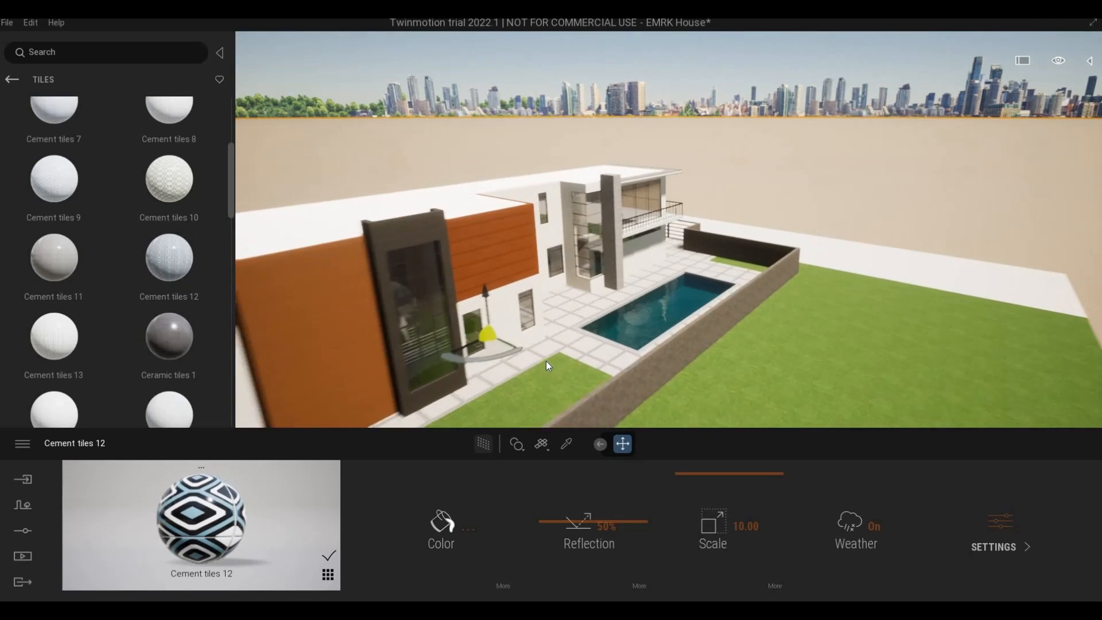
scroll(546, 360, up, 4)
middle_drag(561, 374, 569, 279)
scroll(288, 315, up, 2)
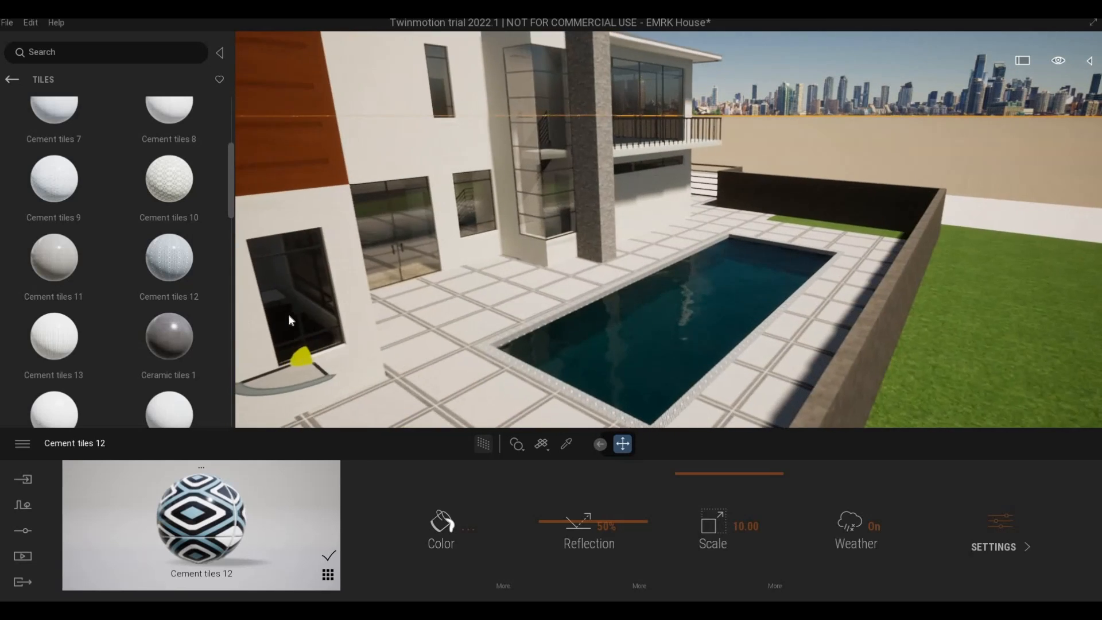
middle_drag(288, 315, 302, 254)
drag(321, 256, 326, 288)
scroll(648, 345, up, 5)
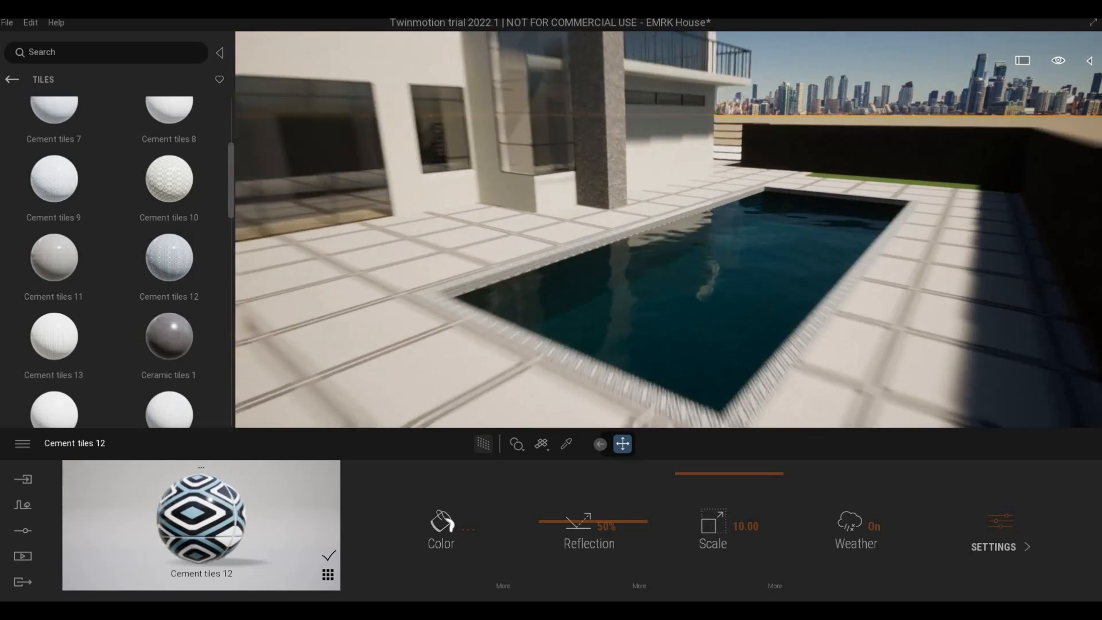
key(Escape)
Step: Pick the terrace paving's Concrete, Walkway material and set its scale to 0.89
scroll(638, 368, down, 5)
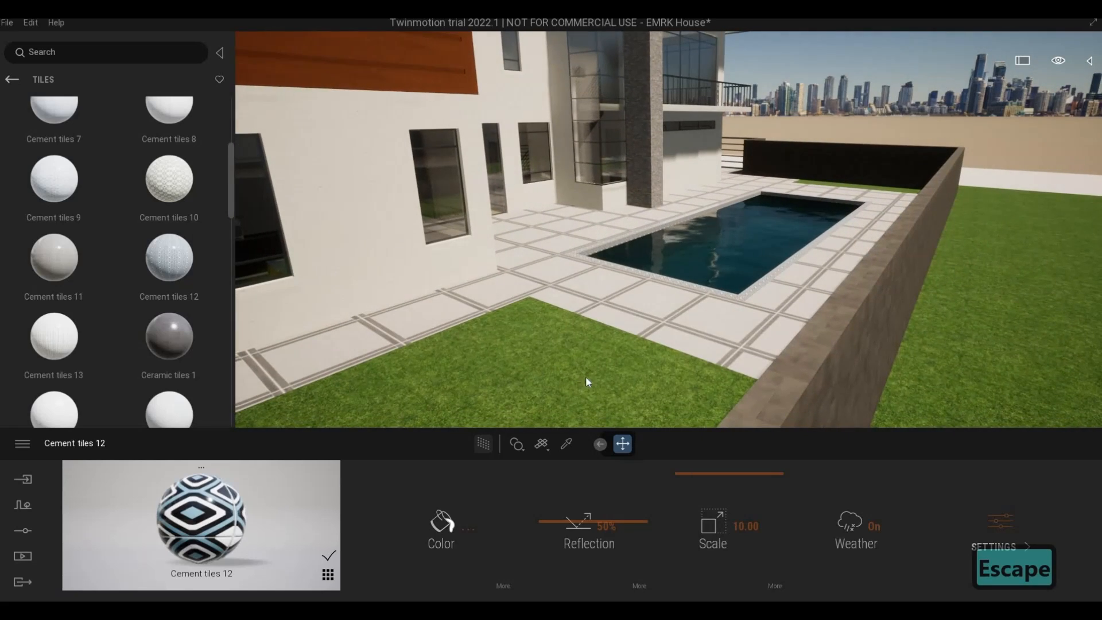
right_drag(586, 377, 604, 364)
scroll(605, 366, down, 3)
scroll(590, 365, down, 4)
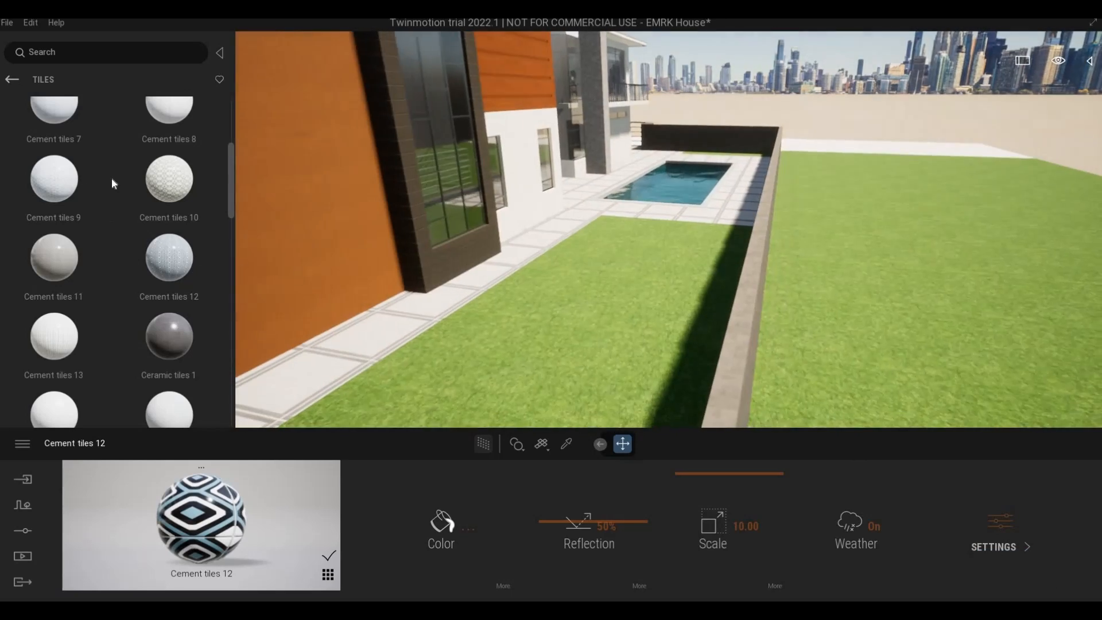
scroll(563, 216, up, 8)
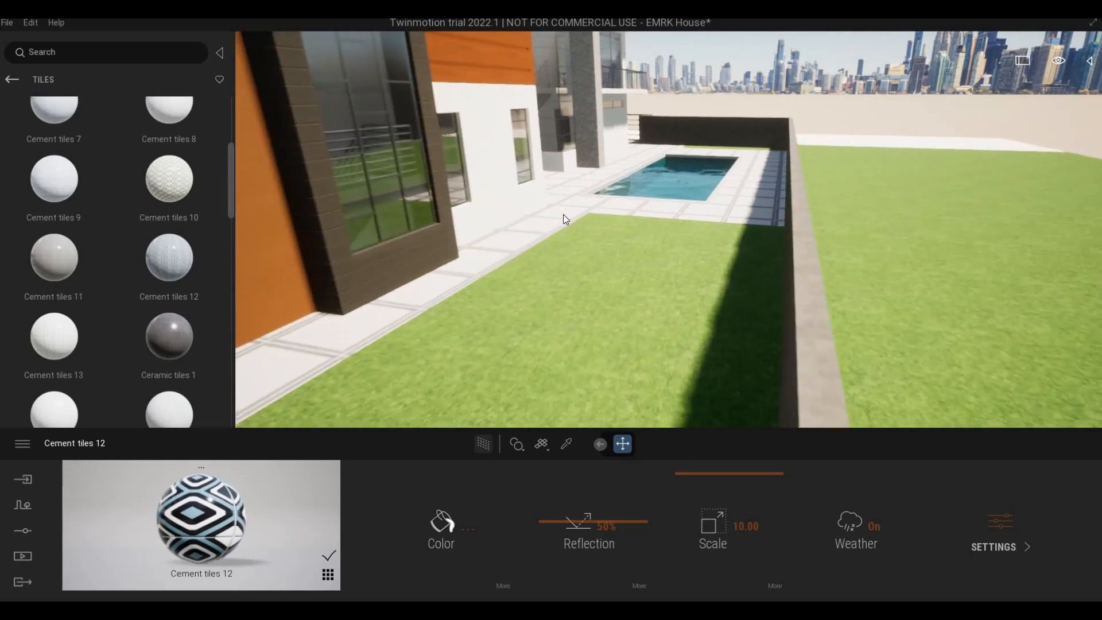
scroll(563, 245, up, 2)
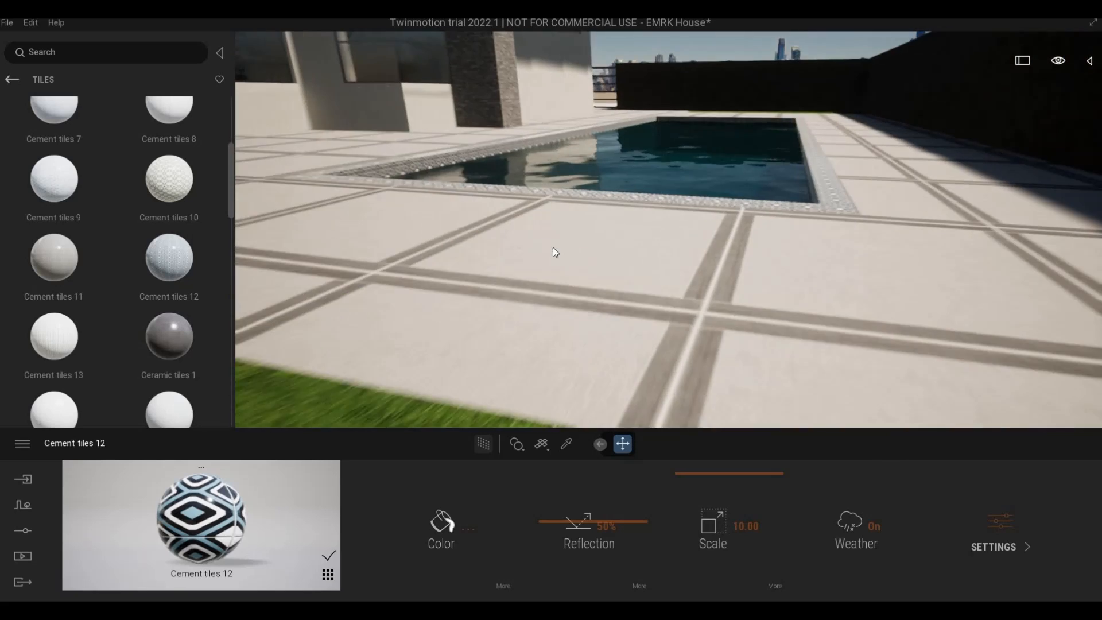
scroll(548, 415, down, 2)
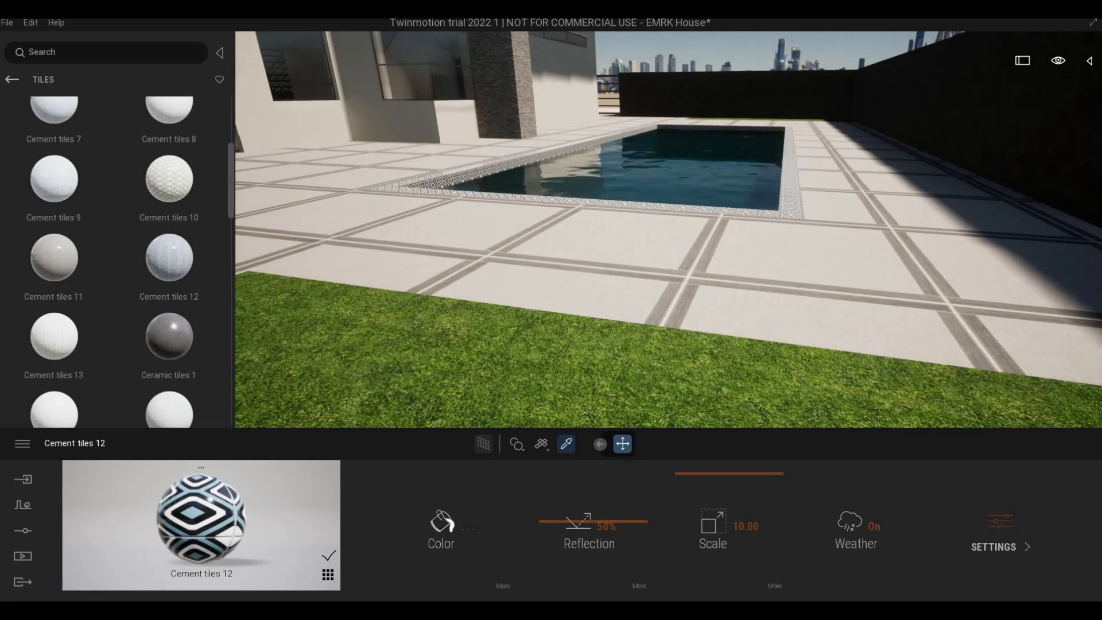
click(607, 287)
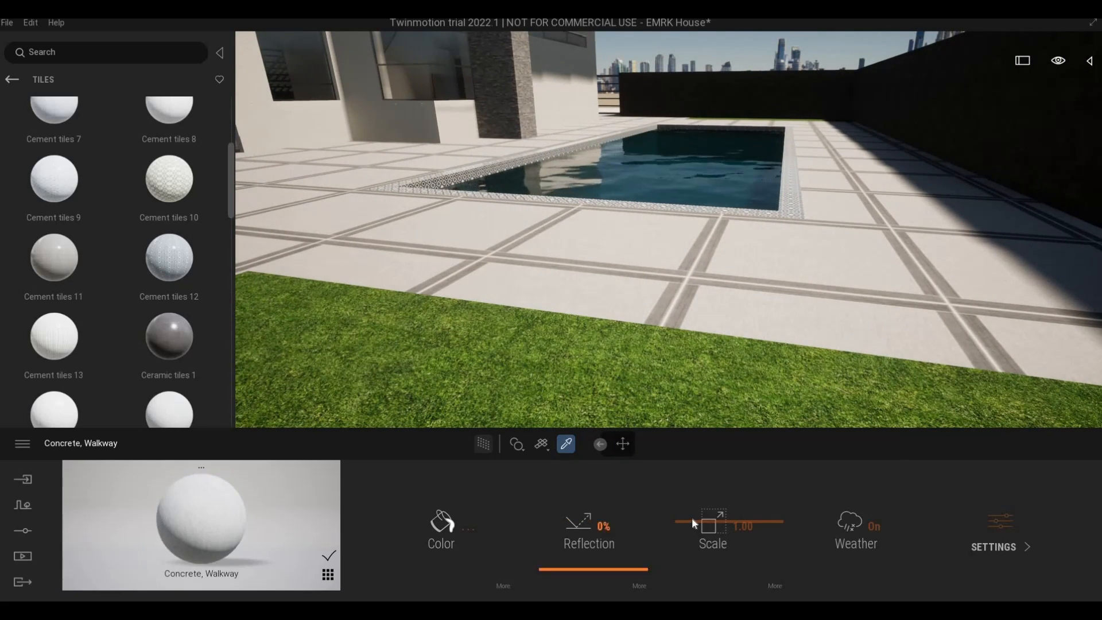
drag(692, 523, 693, 542)
Step: Apply the Grass 1 material from the nature ground materials to the lawn beside the terrace
scroll(580, 356, down, 3)
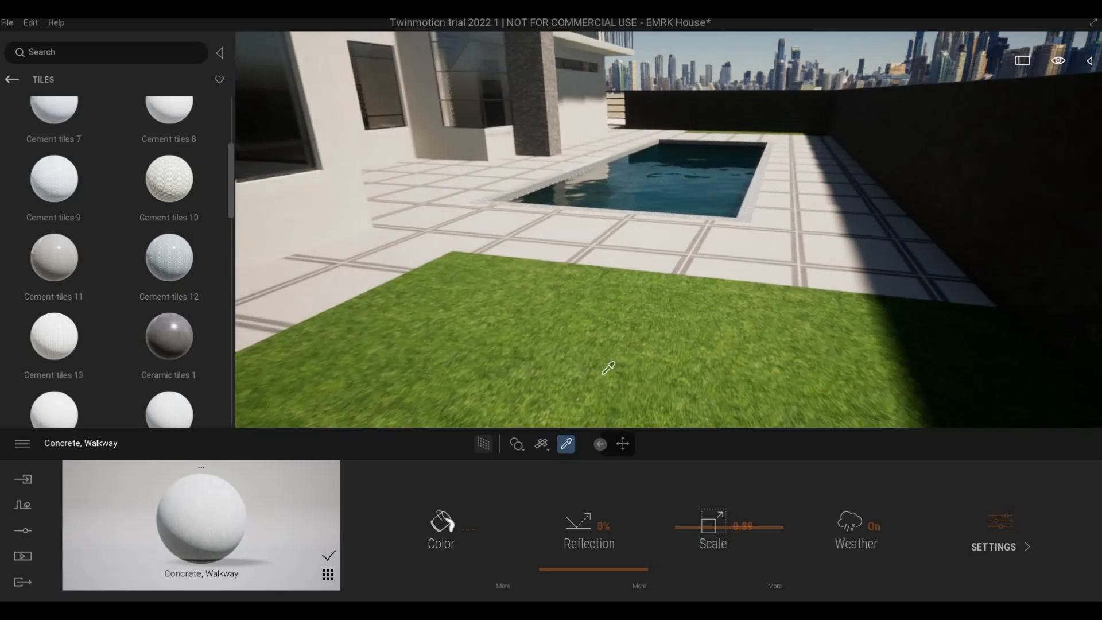
right_drag(637, 373, 579, 357)
mouse_move(580, 356)
middle_down()
mouse_move(682, 316)
mouse_move(640, 382)
mouse_move(580, 368)
middle_up()
scroll(682, 316, up, 2)
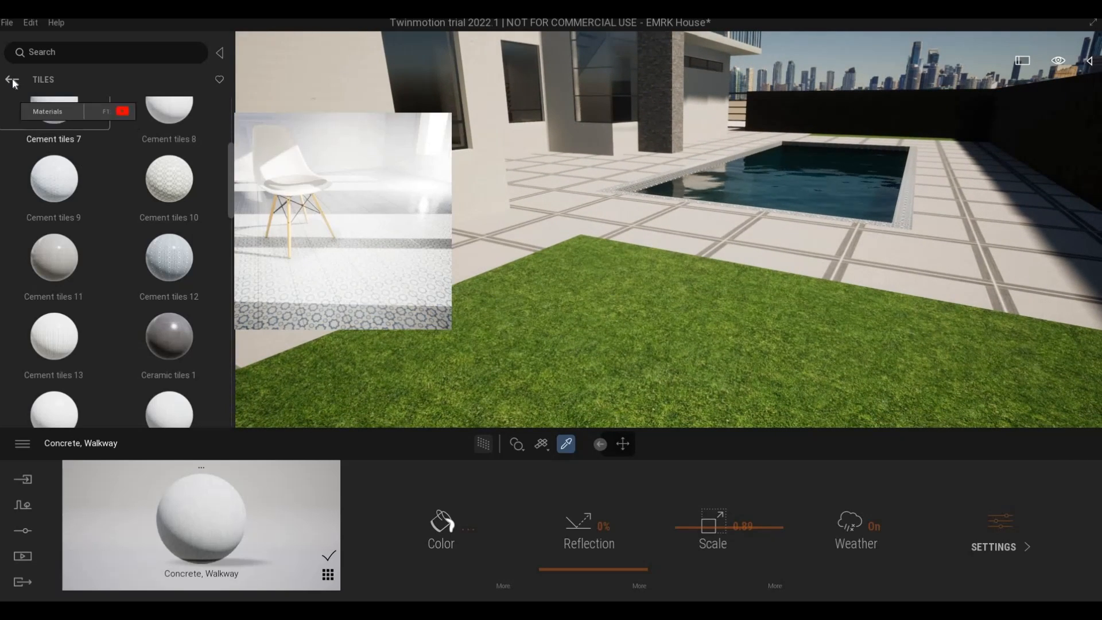
click(13, 80)
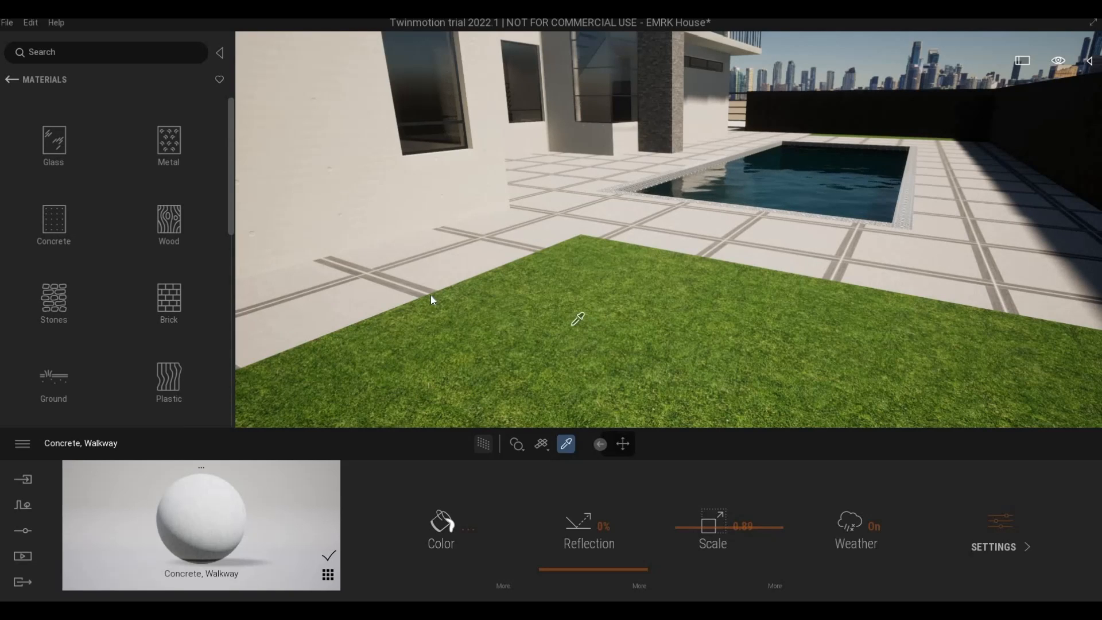
key(Escape)
key(Escape)
scroll(46, 212, down, 3)
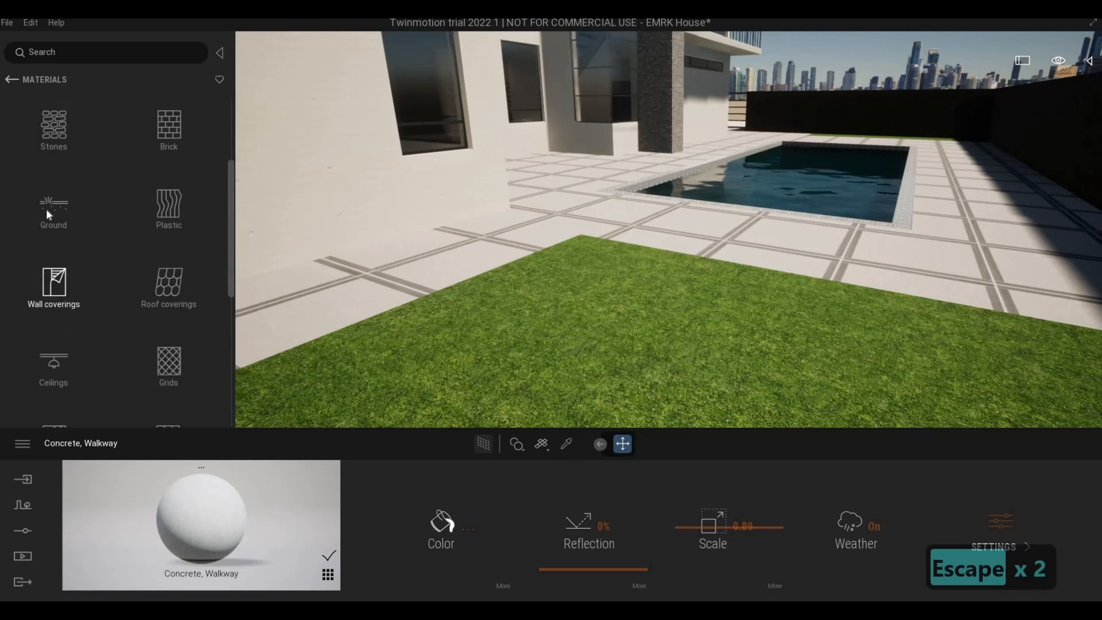
click(47, 210)
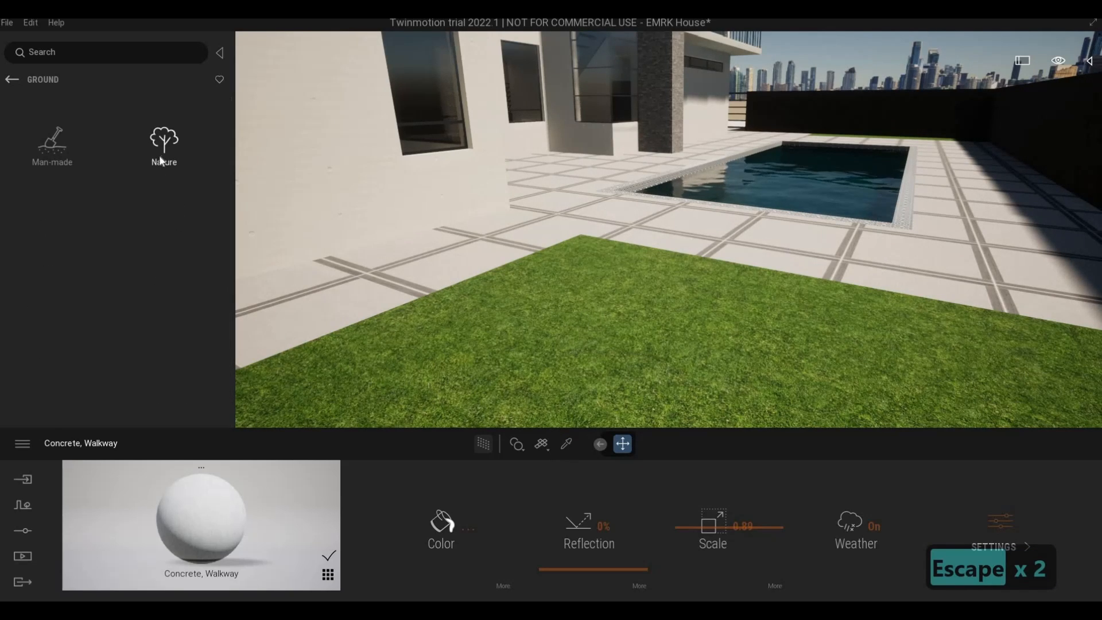
click(159, 155)
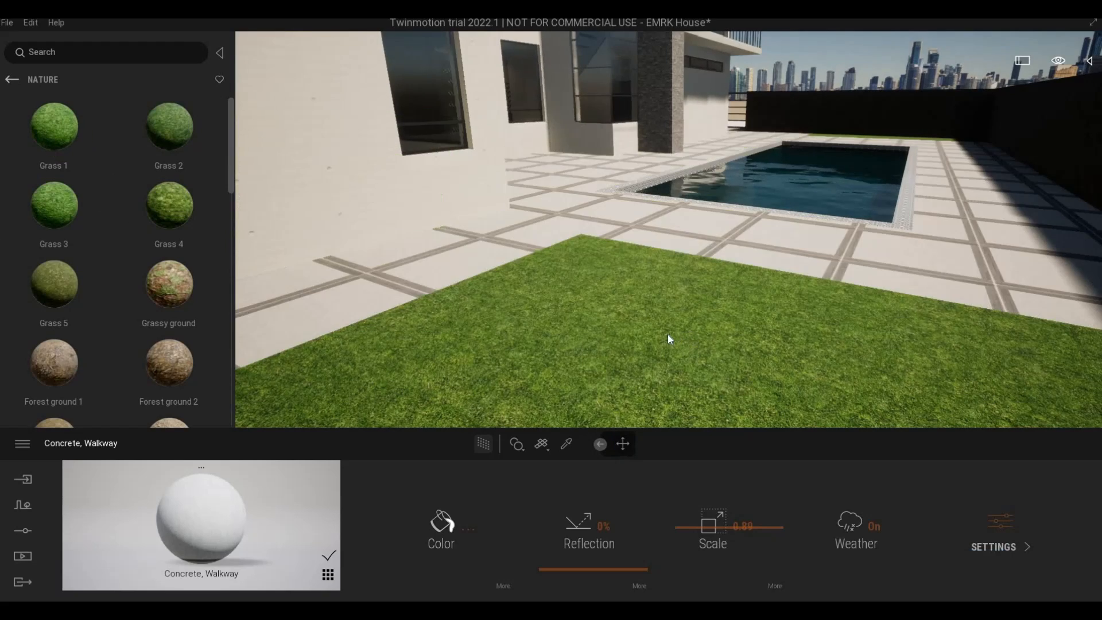
click(642, 328)
scroll(659, 319, down, 4)
scroll(657, 326, down, 5)
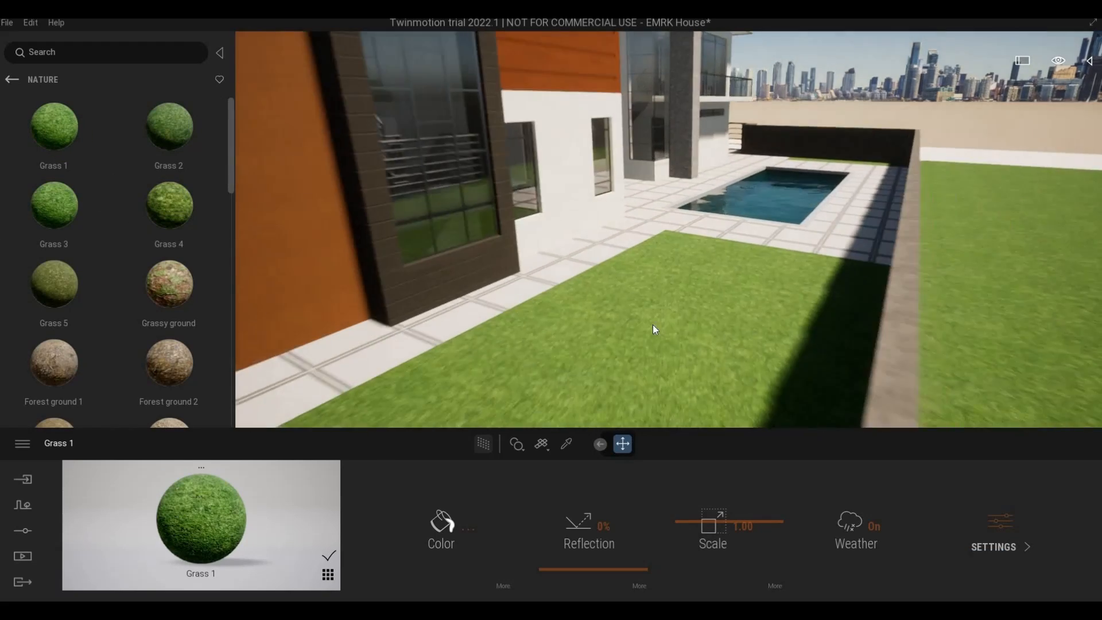
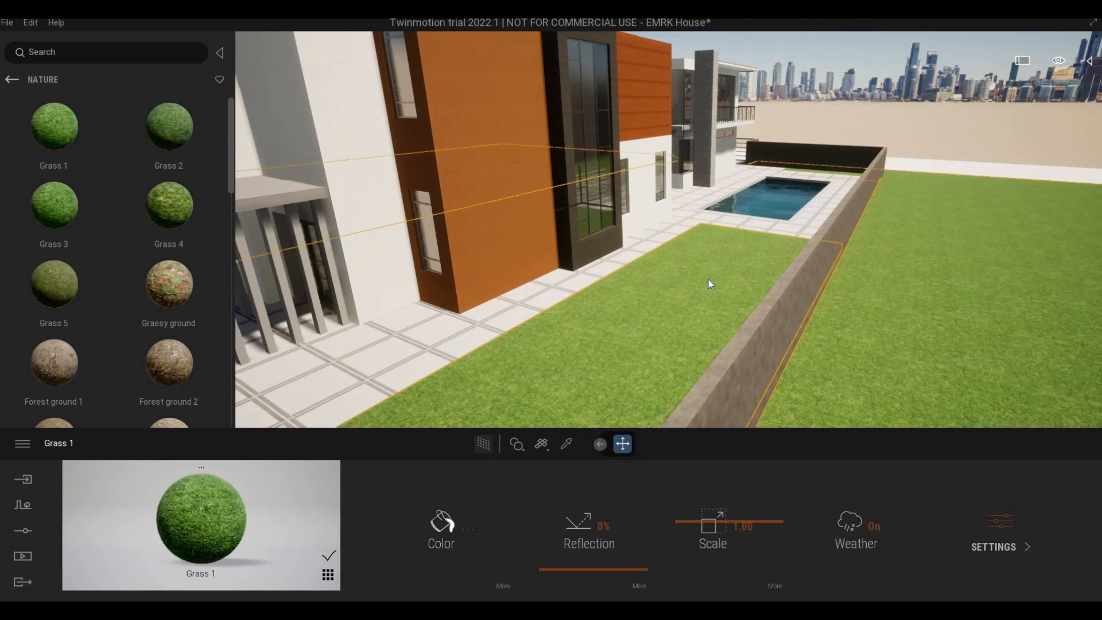
Step: Isolate the GRASS floor in the scene hierarchy so the rest of the model is hidden
click(1091, 62)
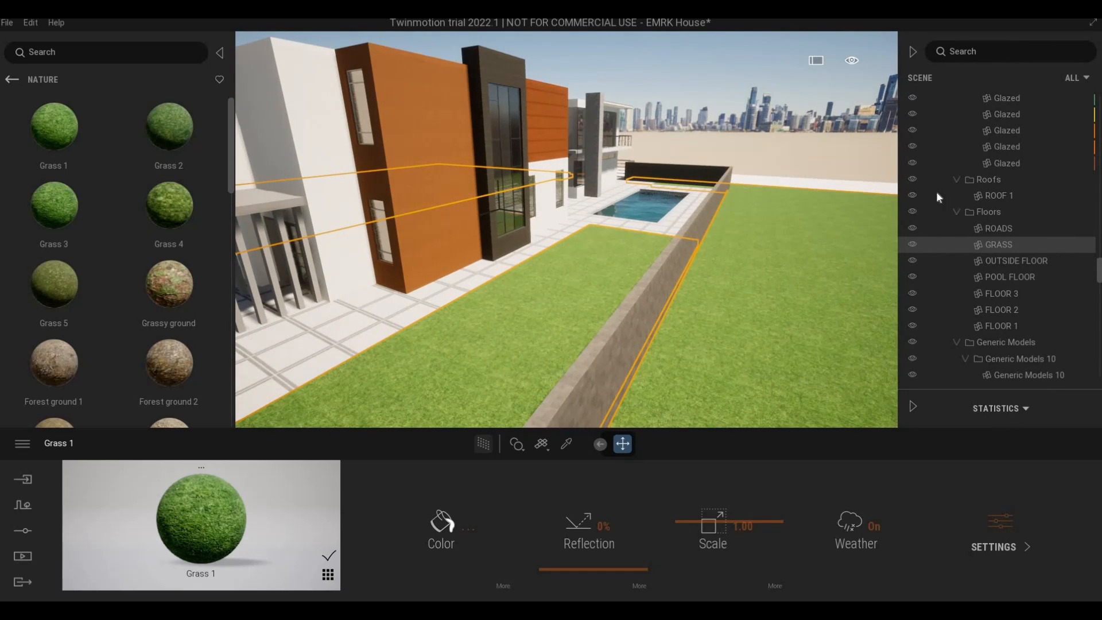
right_click(995, 246)
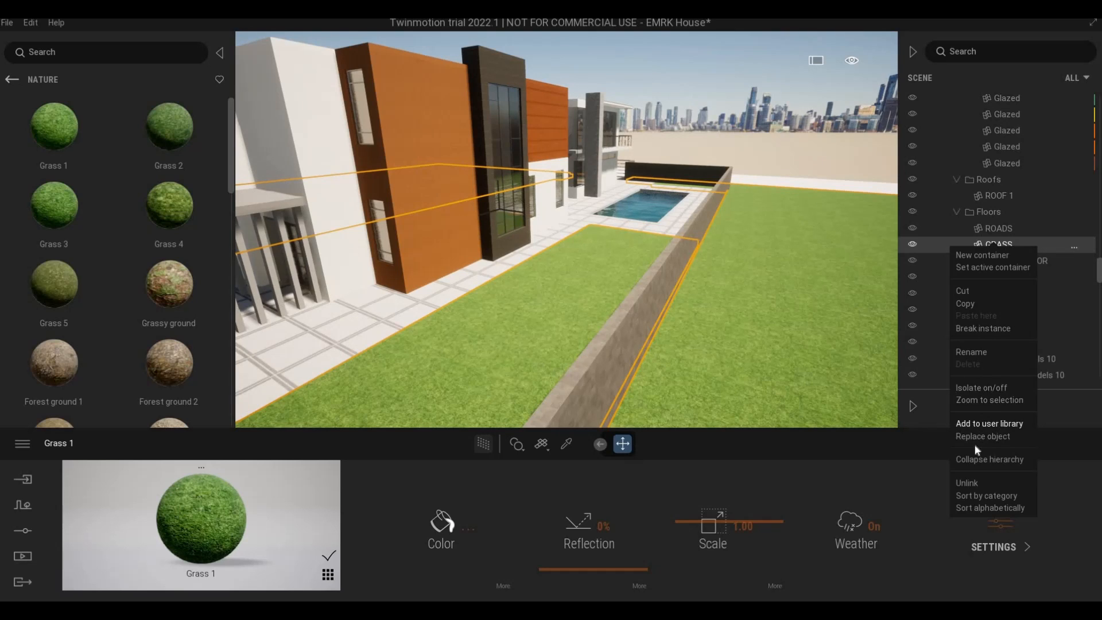
click(979, 390)
key(s)
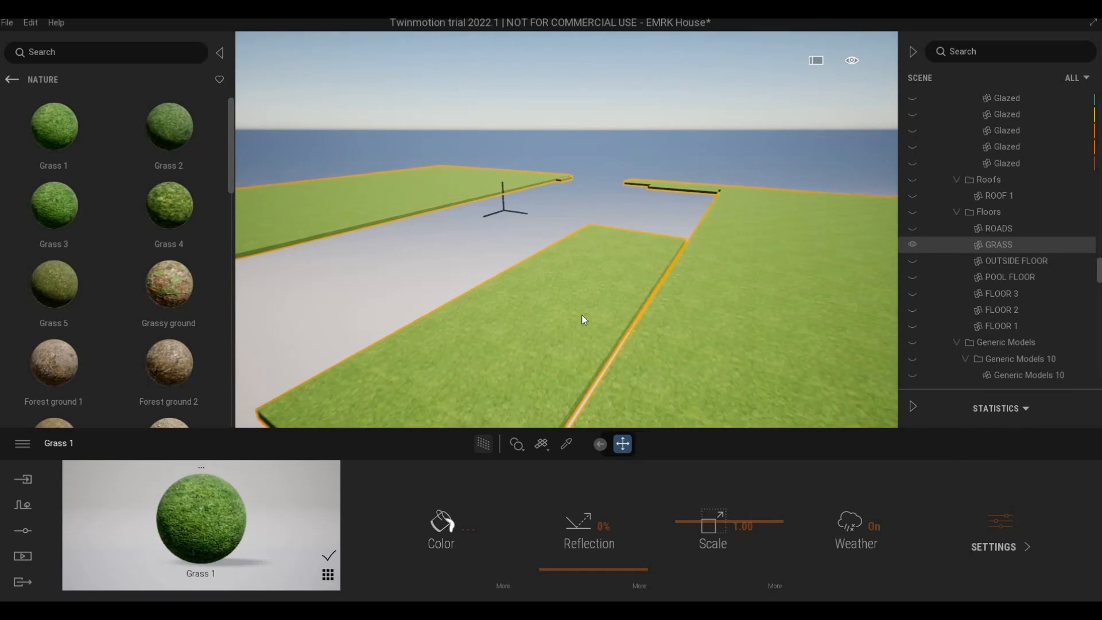
Step: Start vegetation painting and add Long grass 01 from the grass and flowers library as the model to paint
click(12, 80)
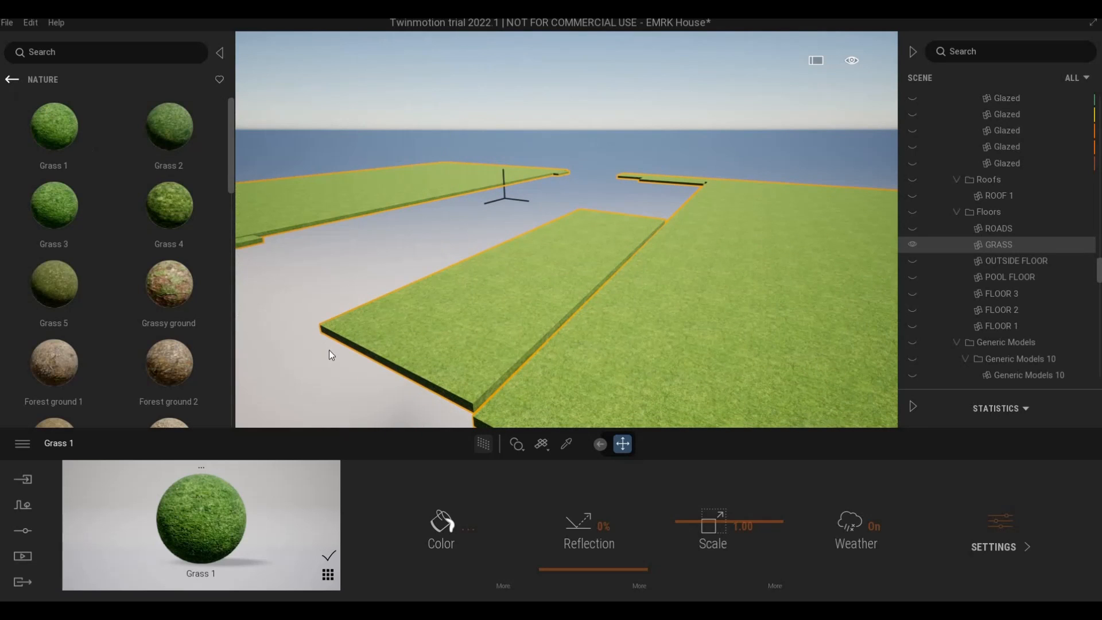
click(26, 508)
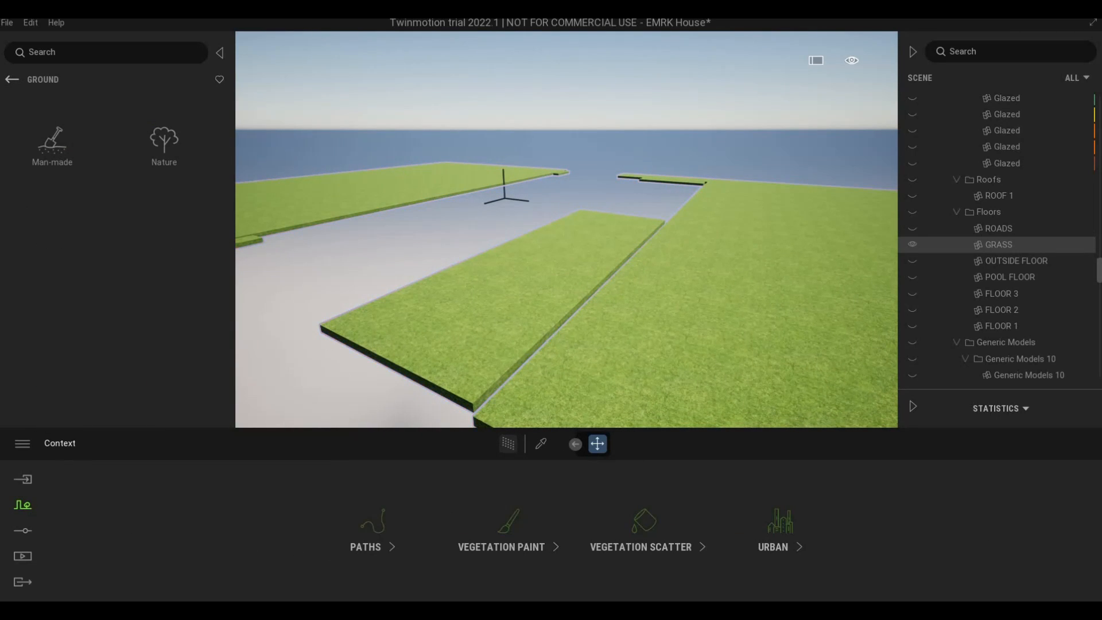
click(505, 519)
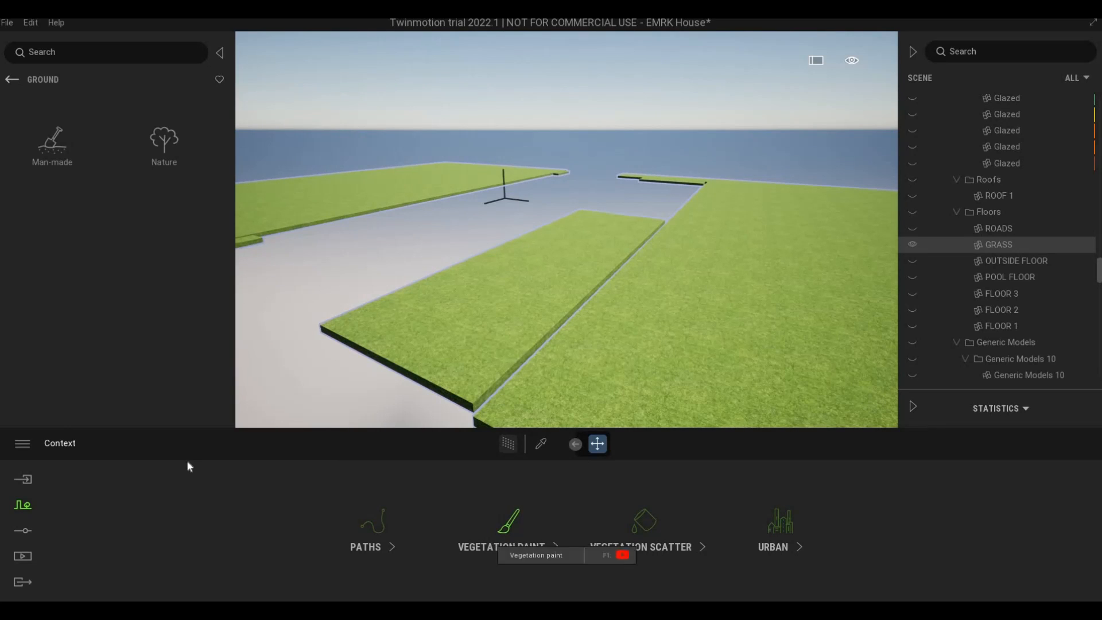
click(11, 80)
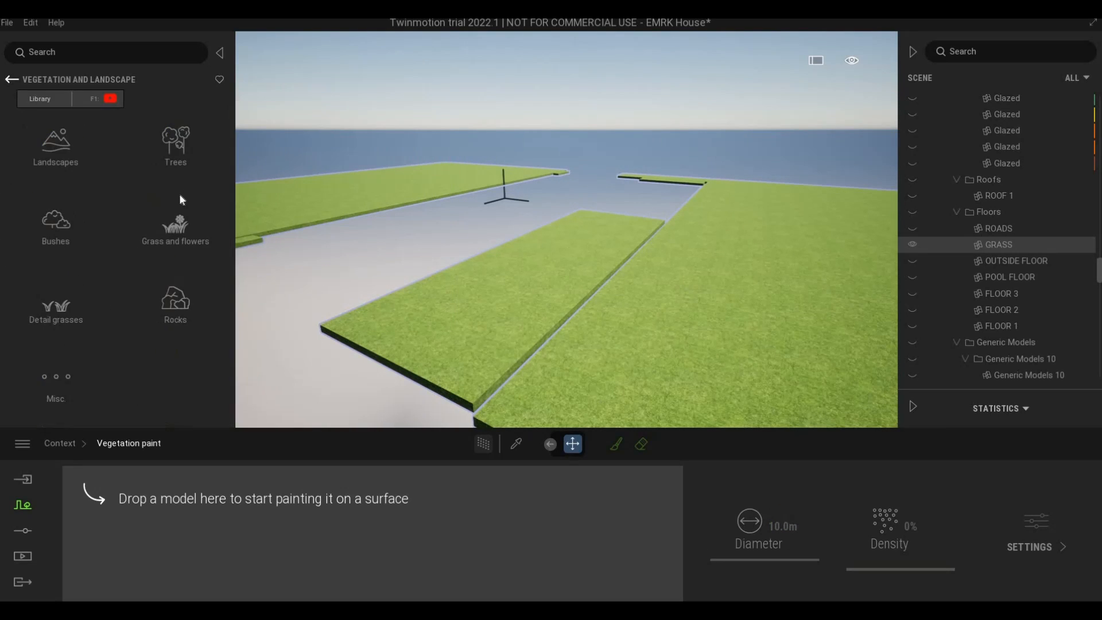
click(176, 226)
scroll(157, 222, down, 1)
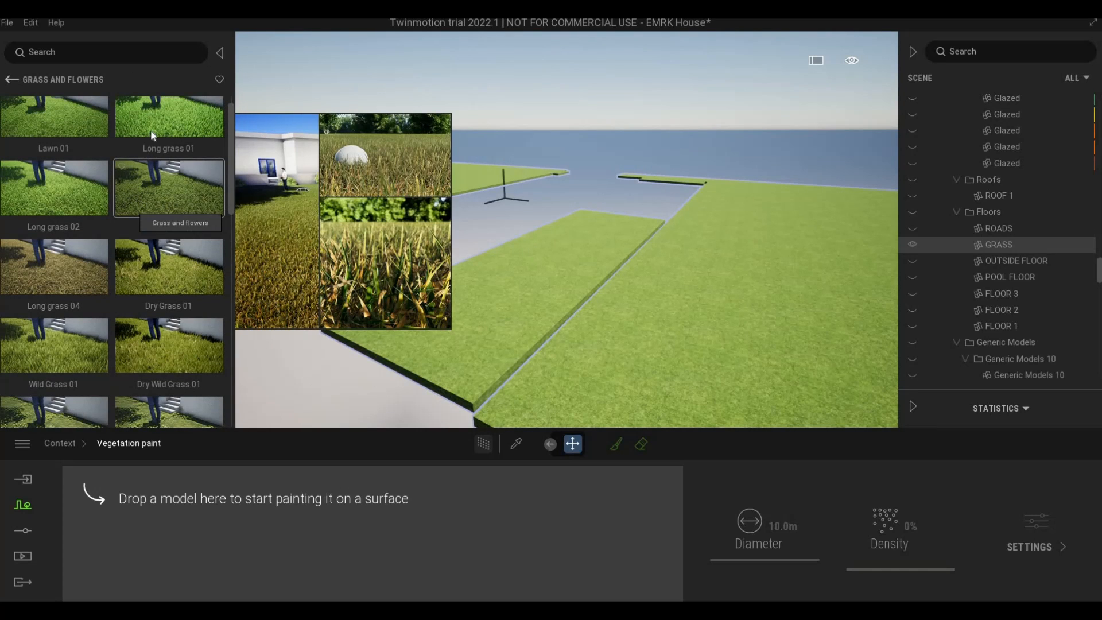
mouse_move(151, 130)
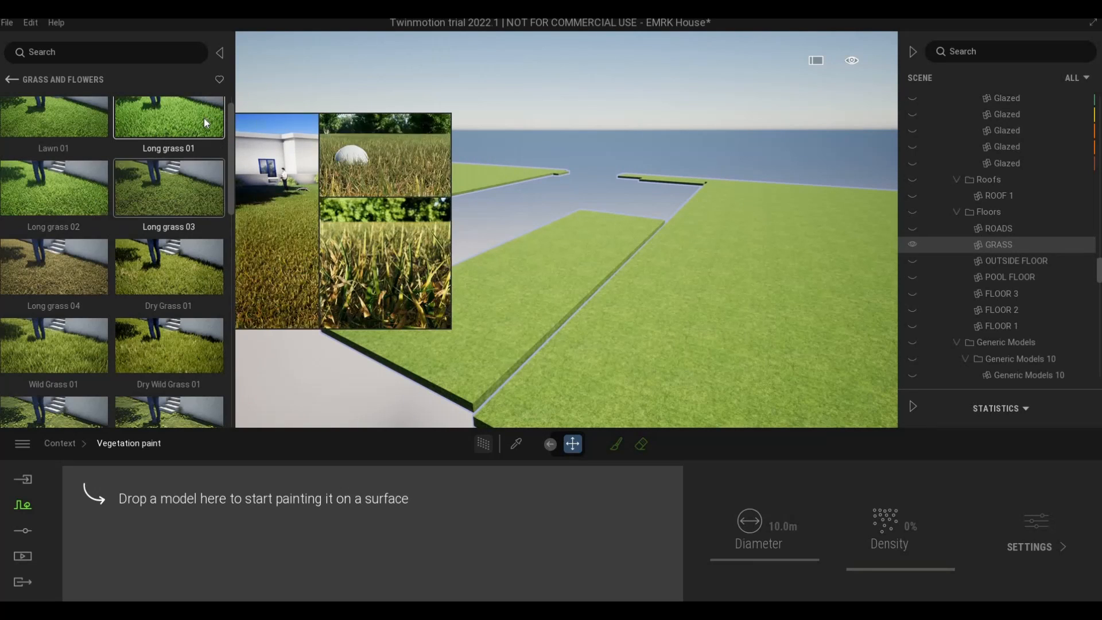
mouse_move(204, 118)
mouse_down()
mouse_move(210, 467)
mouse_move(185, 519)
mouse_up()
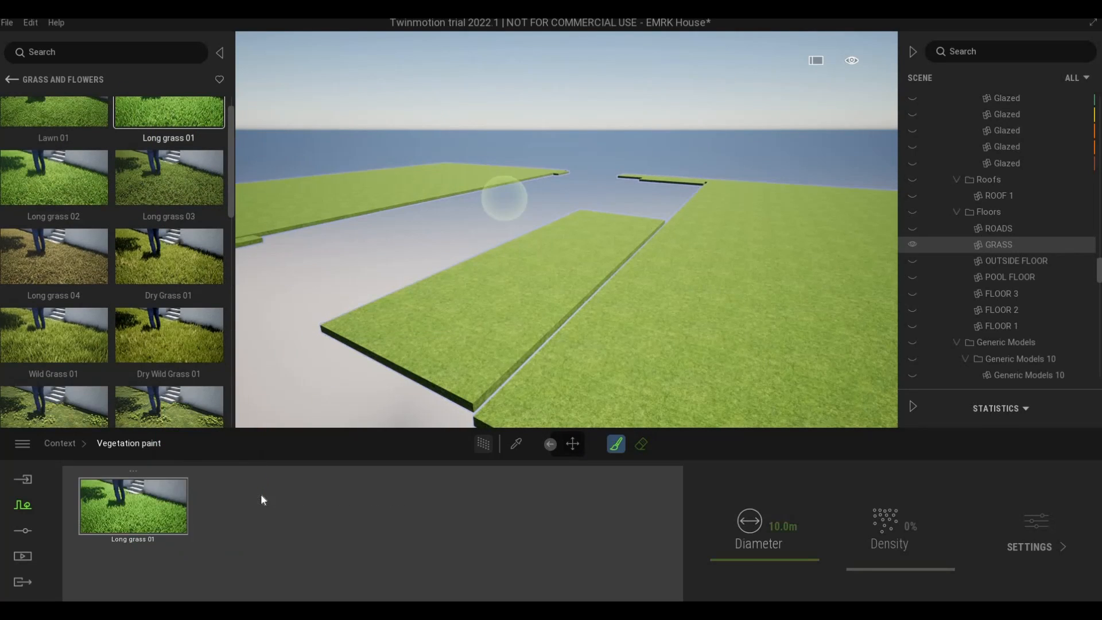
Step: Set the Long grass 01 density to 100% and the paint brush diameter to 26.8 m
click(140, 512)
drag(862, 528, 866, 466)
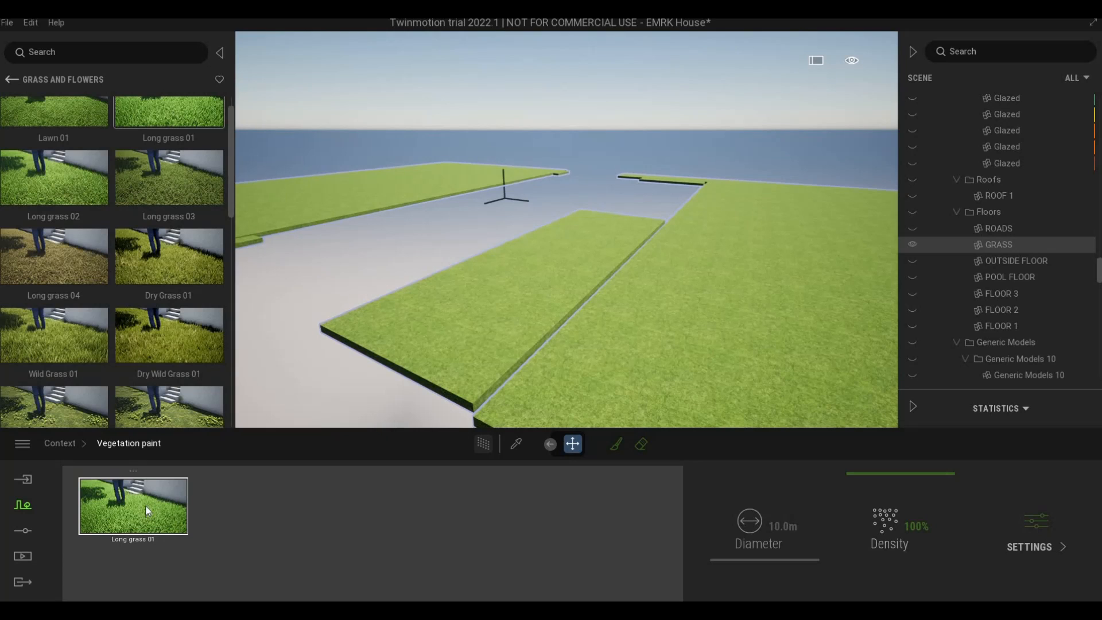
click(617, 449)
drag(745, 555, 739, 540)
middle_drag(466, 275, 545, 405)
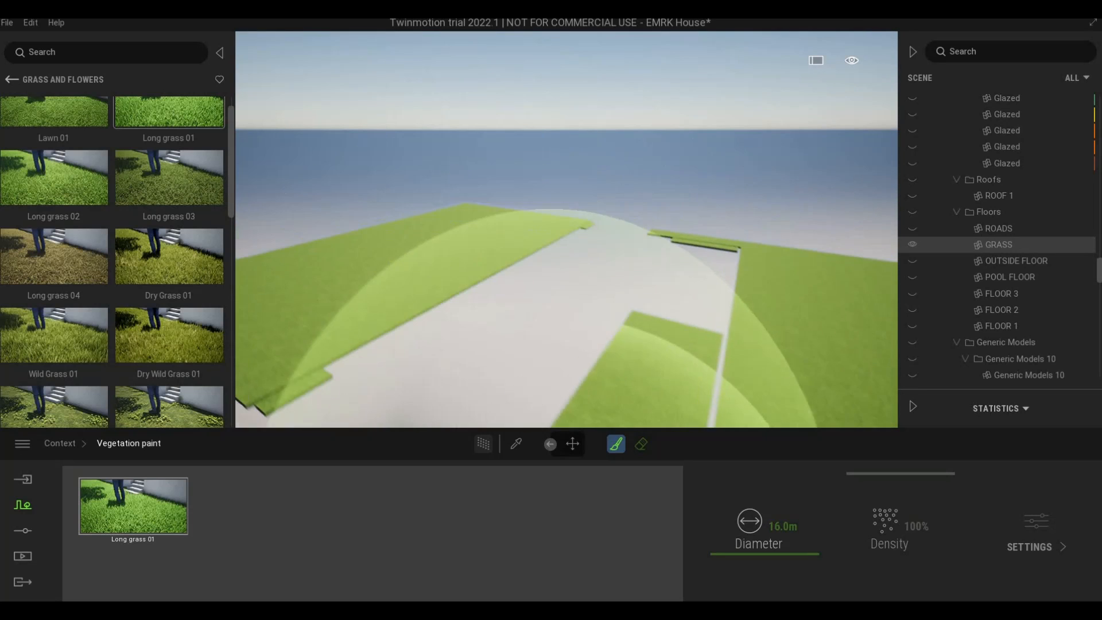
middle_drag(478, 258, 578, 365)
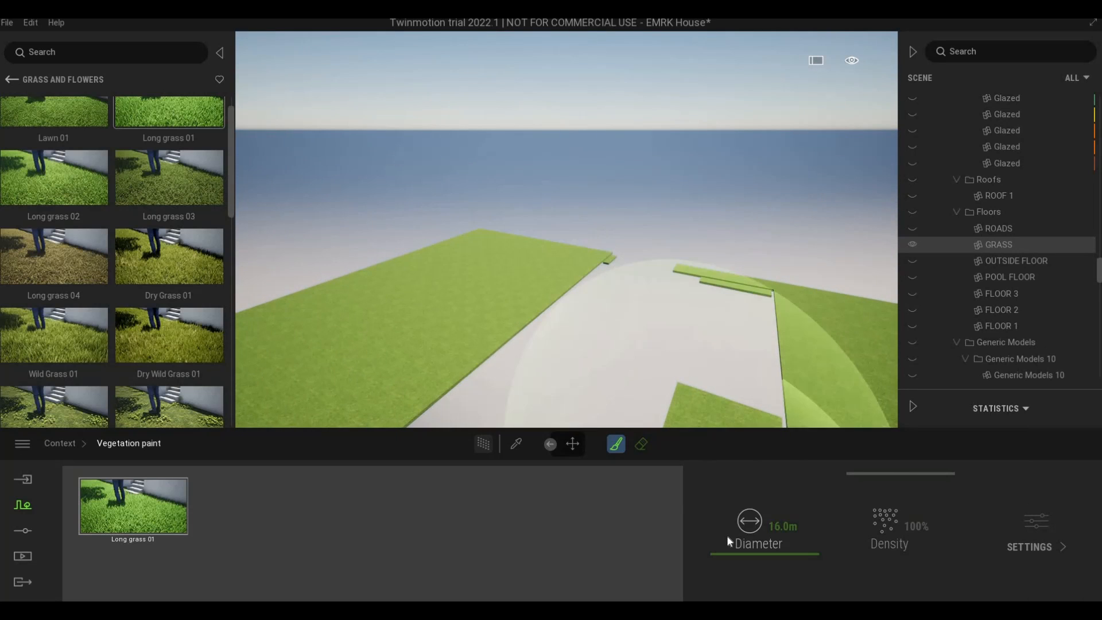
drag(725, 557, 518, 302)
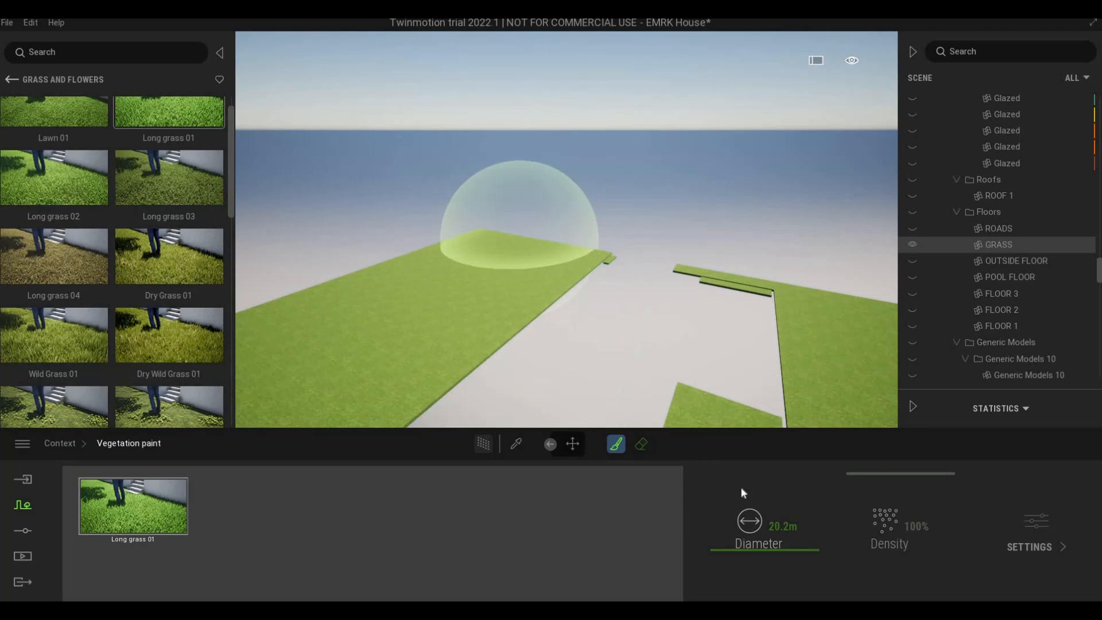
mouse_move(745, 547)
mouse_down()
mouse_move(563, 341)
mouse_move(531, 259)
mouse_up()
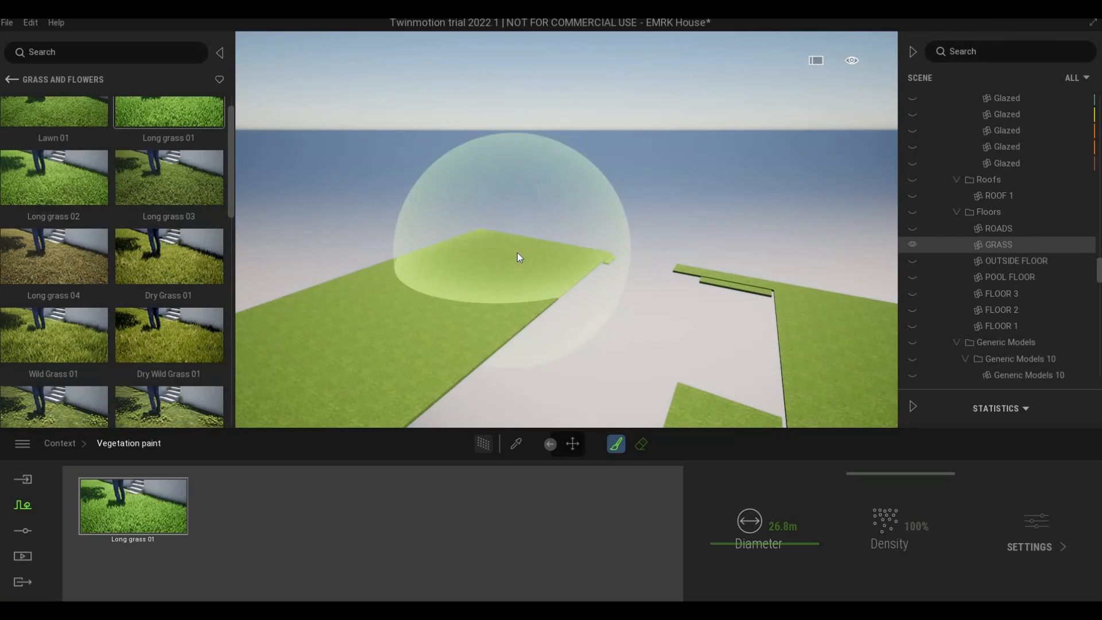
Step: Paint Long grass 01 over the separate lawn area on the far side of the empty house footprint
click(474, 263)
drag(473, 263, 428, 302)
mouse_move(355, 335)
middle_down()
mouse_move(380, 285)
mouse_move(386, 298)
middle_up()
drag(386, 298, 396, 312)
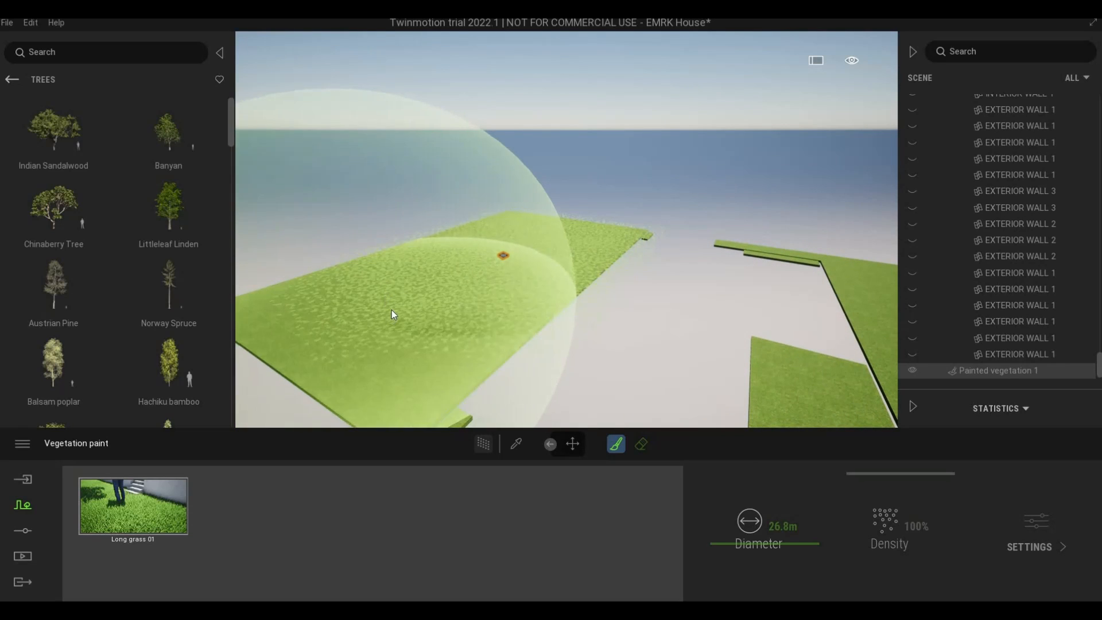
middle_drag(396, 312, 393, 296)
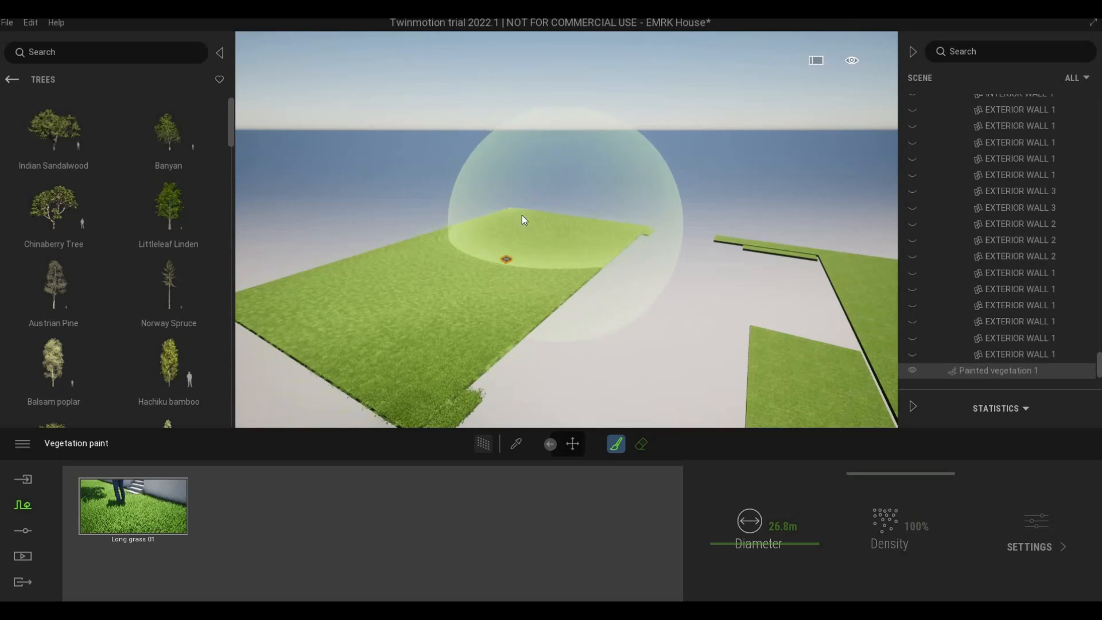
Step: Paint Long grass 01 over the large lawn and its adjoining strip, and stop painting
key(s)
key(d)
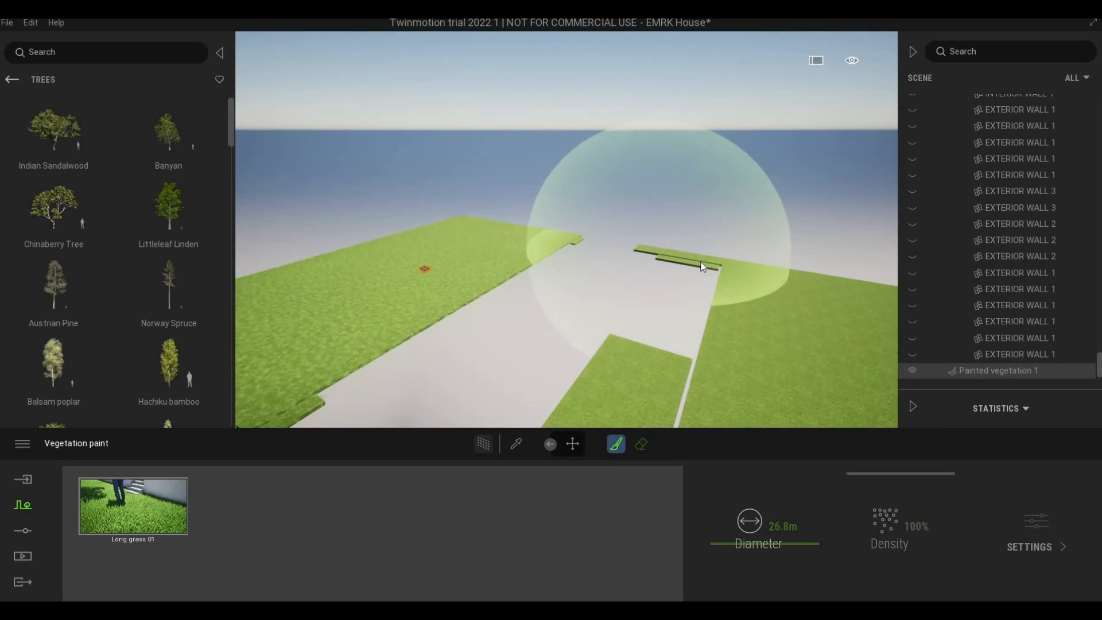
drag(706, 266, 749, 277)
key(d)
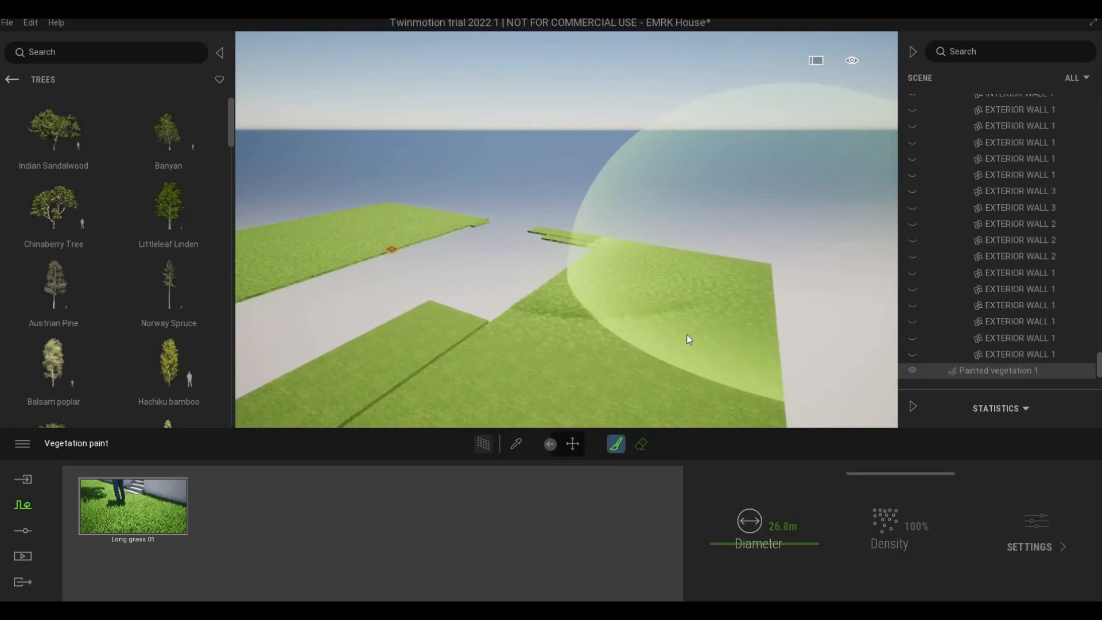
mouse_move(687, 335)
mouse_down()
mouse_move(649, 320)
mouse_move(556, 315)
mouse_move(526, 328)
mouse_move(399, 317)
mouse_move(608, 344)
mouse_move(679, 388)
mouse_move(714, 364)
mouse_move(723, 336)
mouse_move(638, 266)
mouse_move(660, 257)
mouse_up()
key(s)
key(a)
key(s)
key(s)
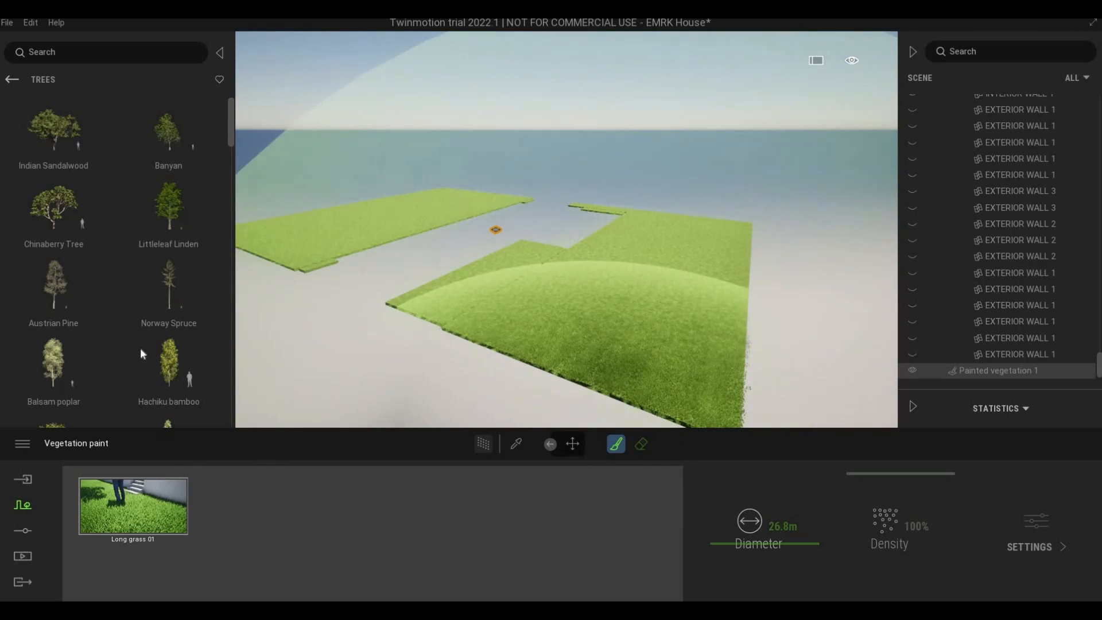
key(Escape)
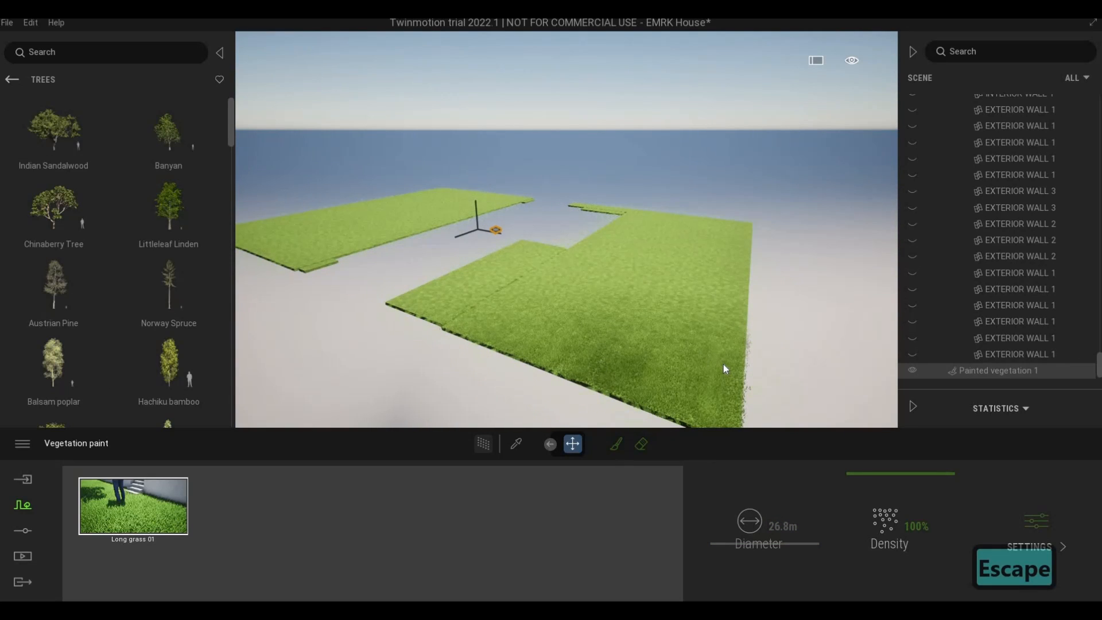
Step: Select the GRASS floor and turn off its isolation to bring back the whole house model
scroll(723, 364, up, 2)
shift+middle_drag(723, 364, 646, 123)
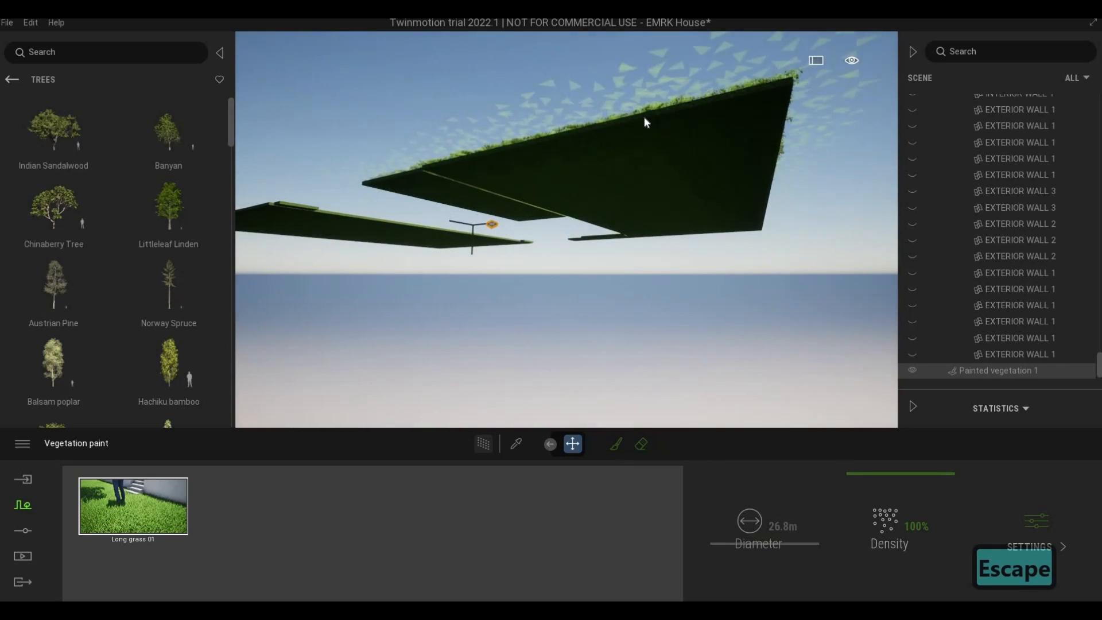
click(644, 116)
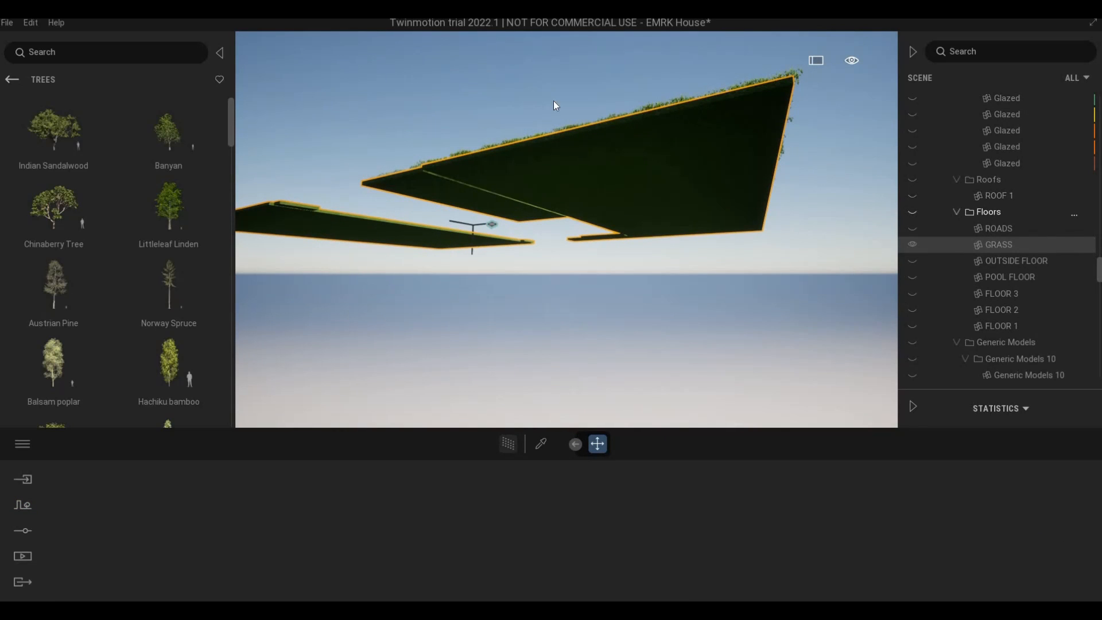
right_click(976, 247)
click(960, 395)
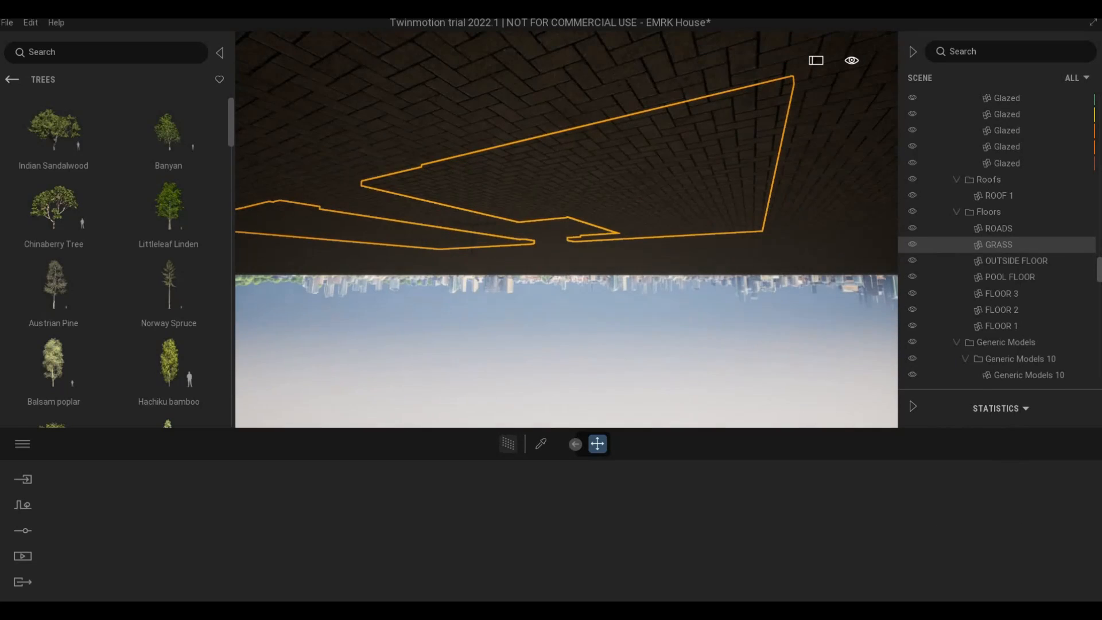
Step: Deselect the lawn and examine the painted grass around the boundary wall and house from outside
middle_drag(674, 213, 604, 328)
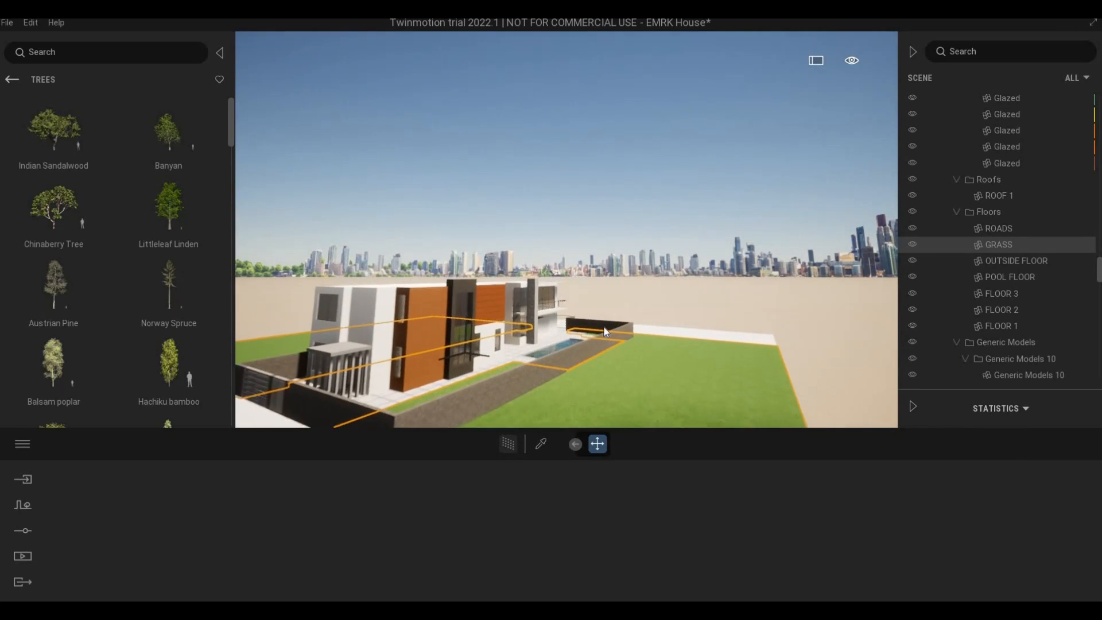
right_drag(604, 327, 604, 329)
key(Escape)
key(Escape)
scroll(600, 322, up, 5)
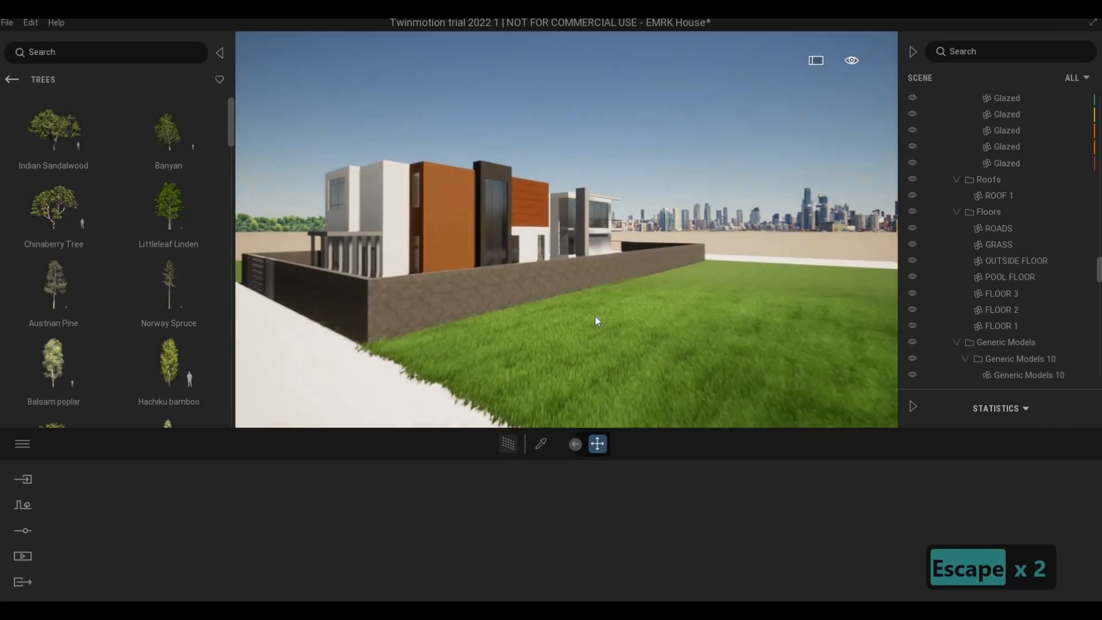
scroll(597, 316, down, 3)
middle_drag(469, 315, 464, 312)
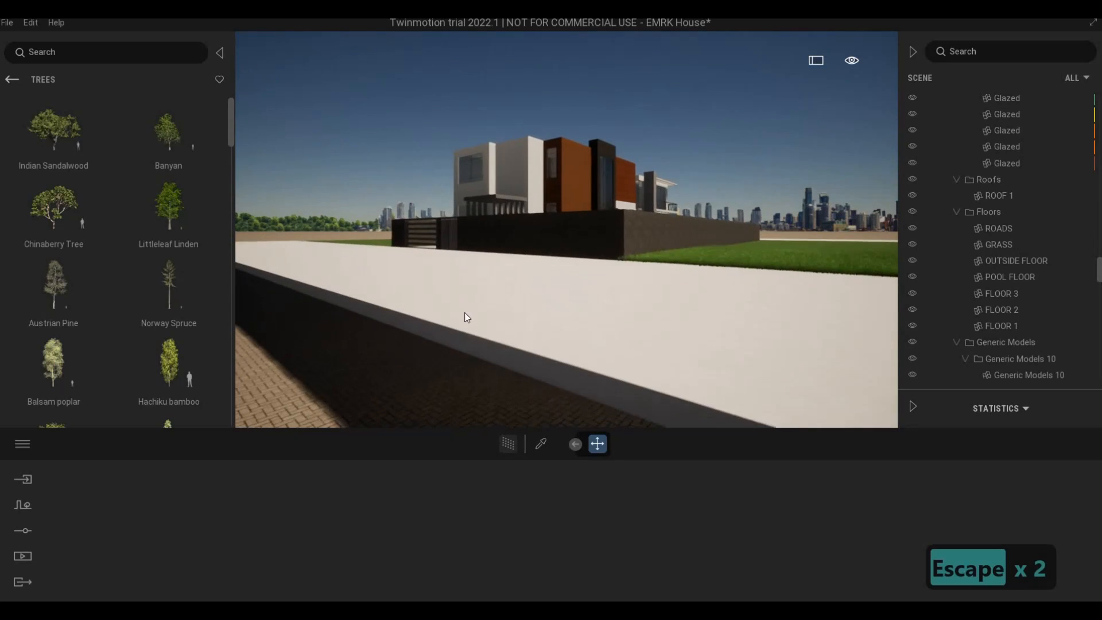
Step: Bring up the man-made ground materials in the library to find an asphalt for the road
middle_drag(389, 346, 387, 348)
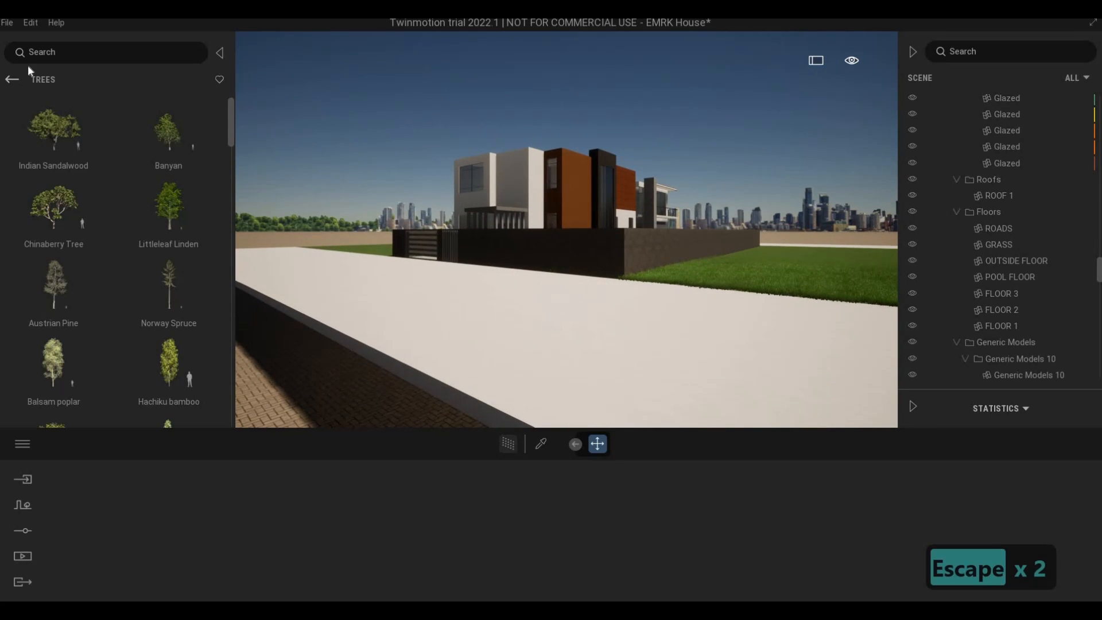
click(10, 78)
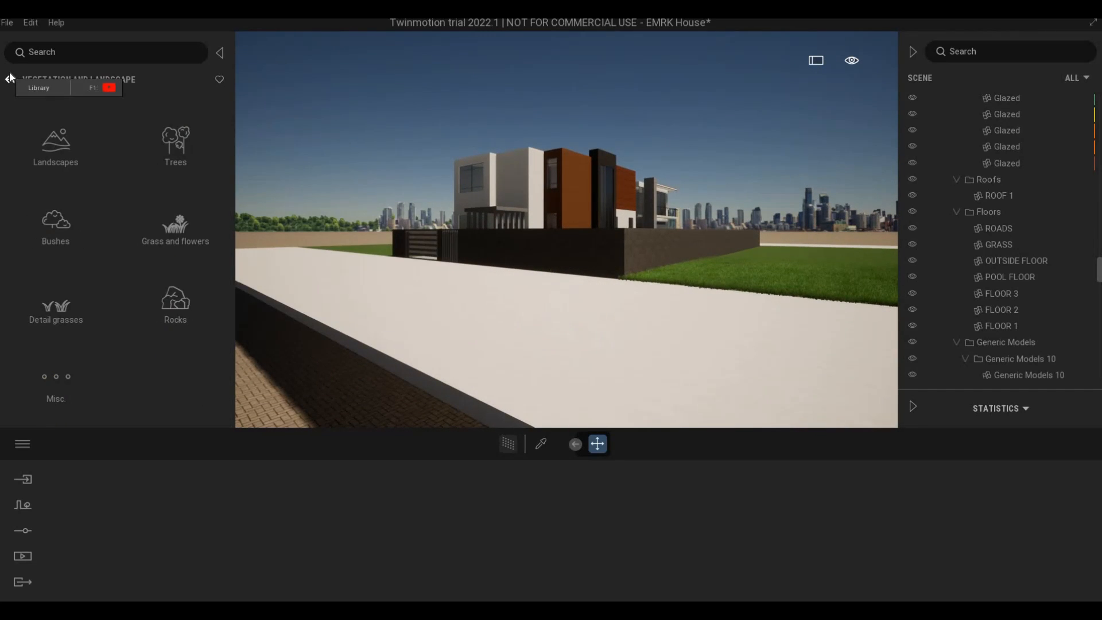
click(10, 78)
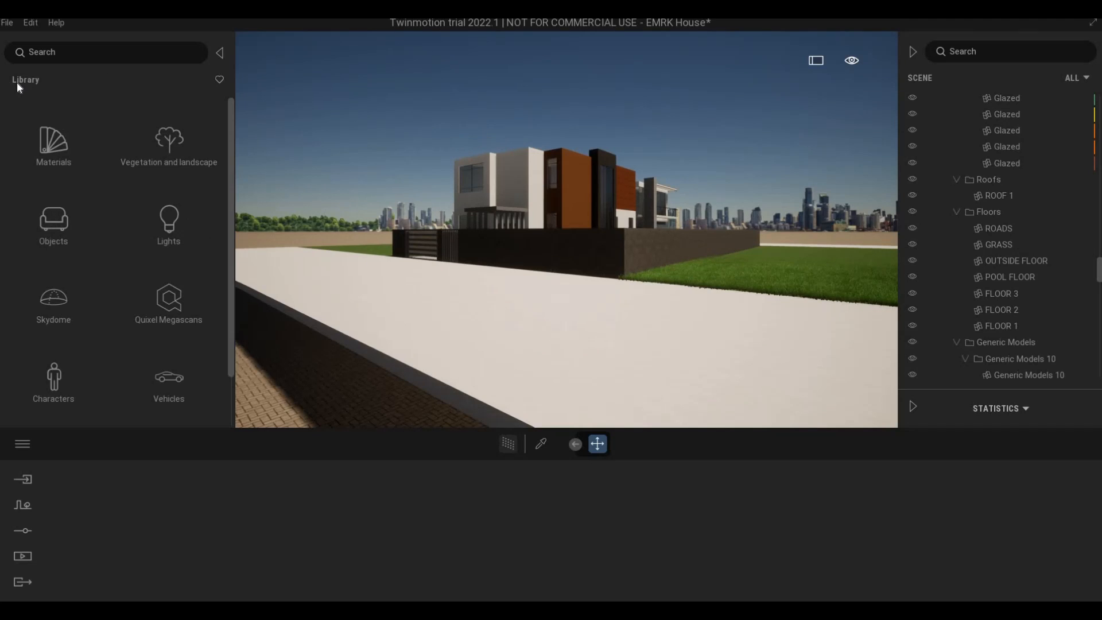
click(64, 156)
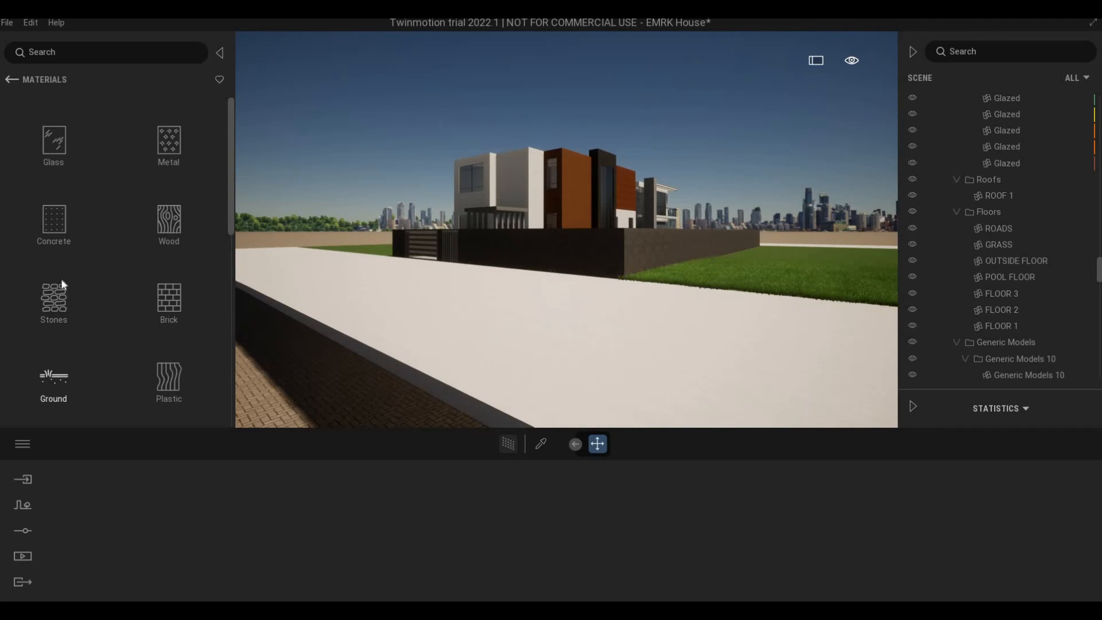
click(61, 379)
click(52, 141)
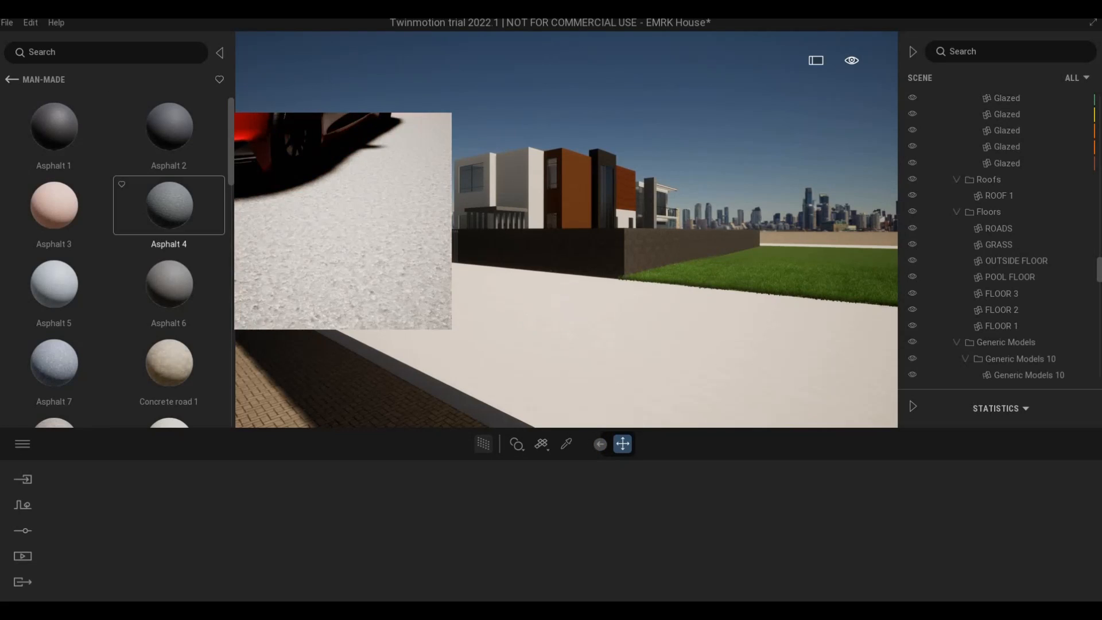
Step: Apply Asphalt 5 to the white road surface outside the boundary wall and set the material's scale to 3.34
key(e)
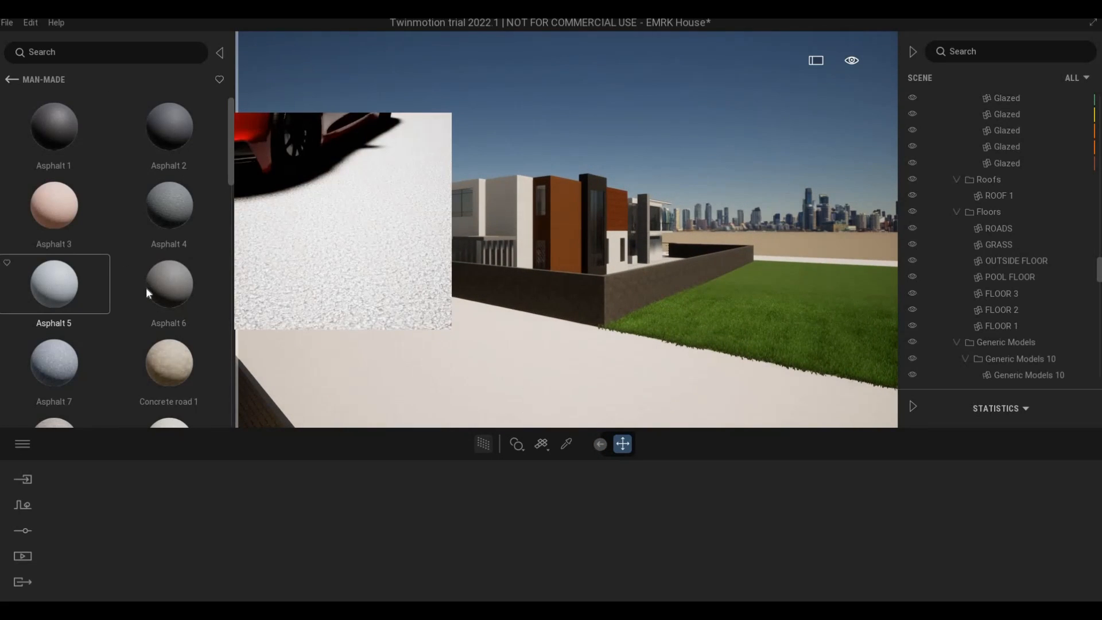
scroll(152, 291, down, 1)
drag(310, 342, 119, 305)
drag(71, 220, 302, 330)
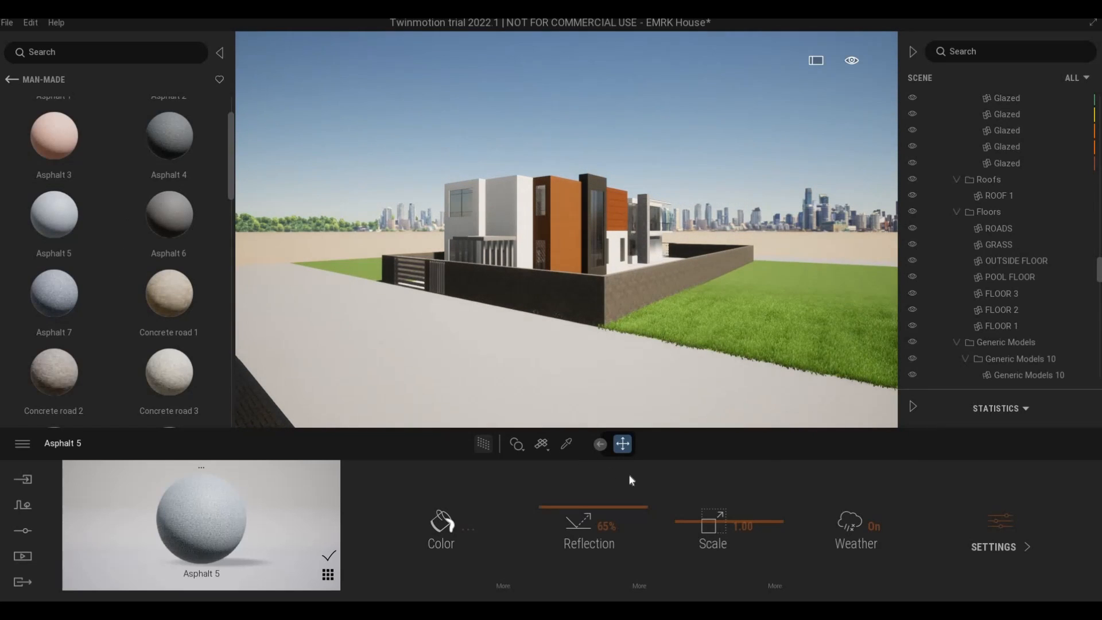
drag(714, 514, 556, 347)
Step: Examine the boundary wall up close and browse the concrete materials for a suitable finish
key(a)
key(e)
key(w)
key(q)
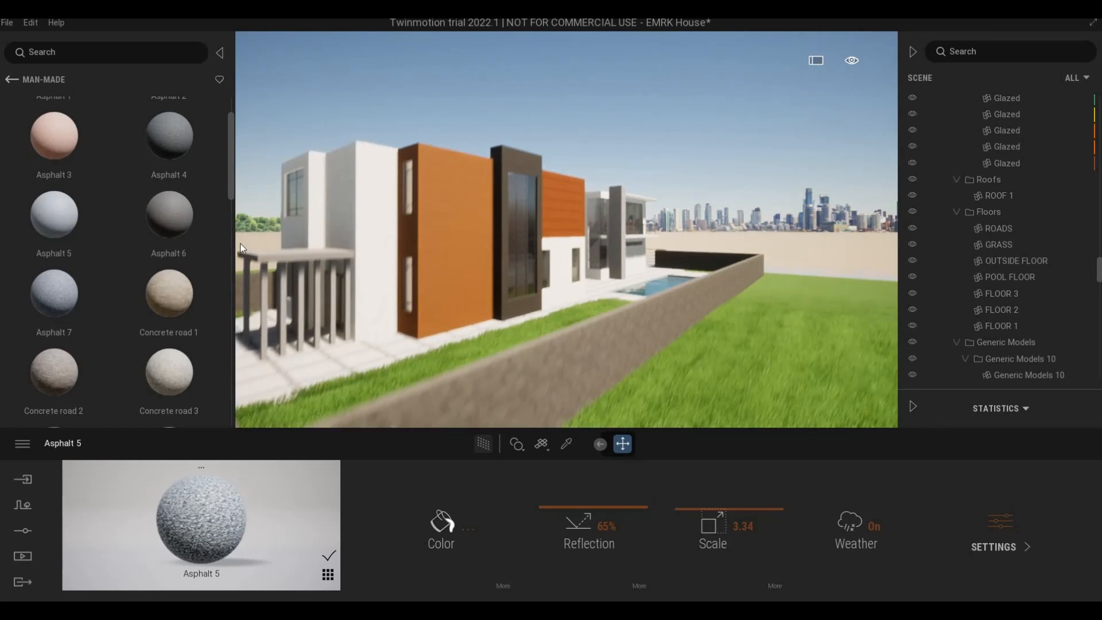
click(11, 80)
click(11, 80)
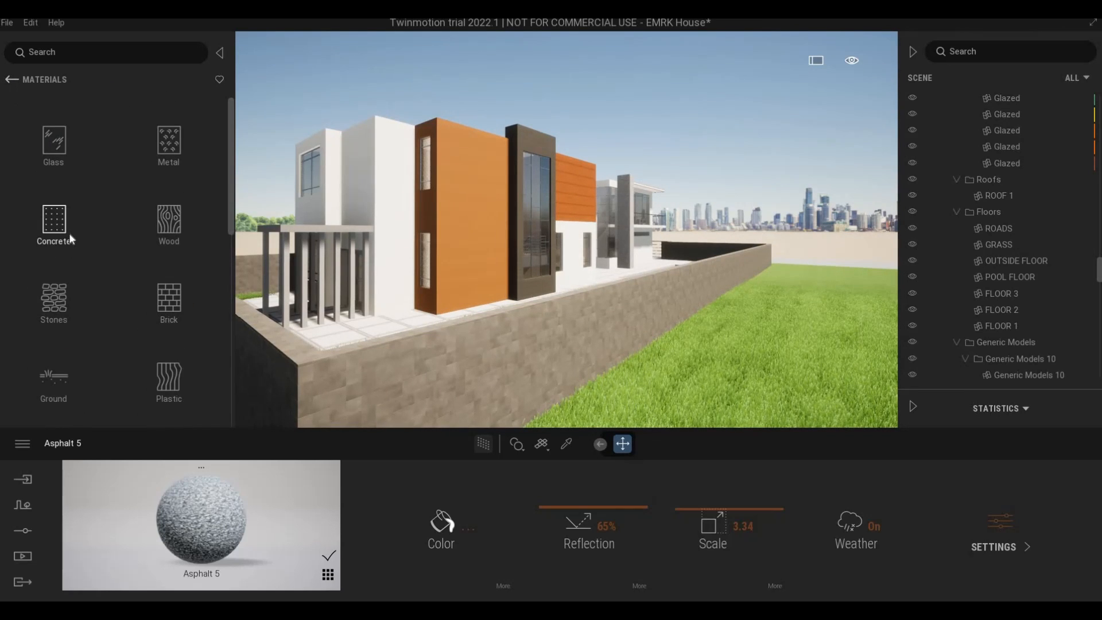
click(72, 239)
scroll(90, 310, down, 1)
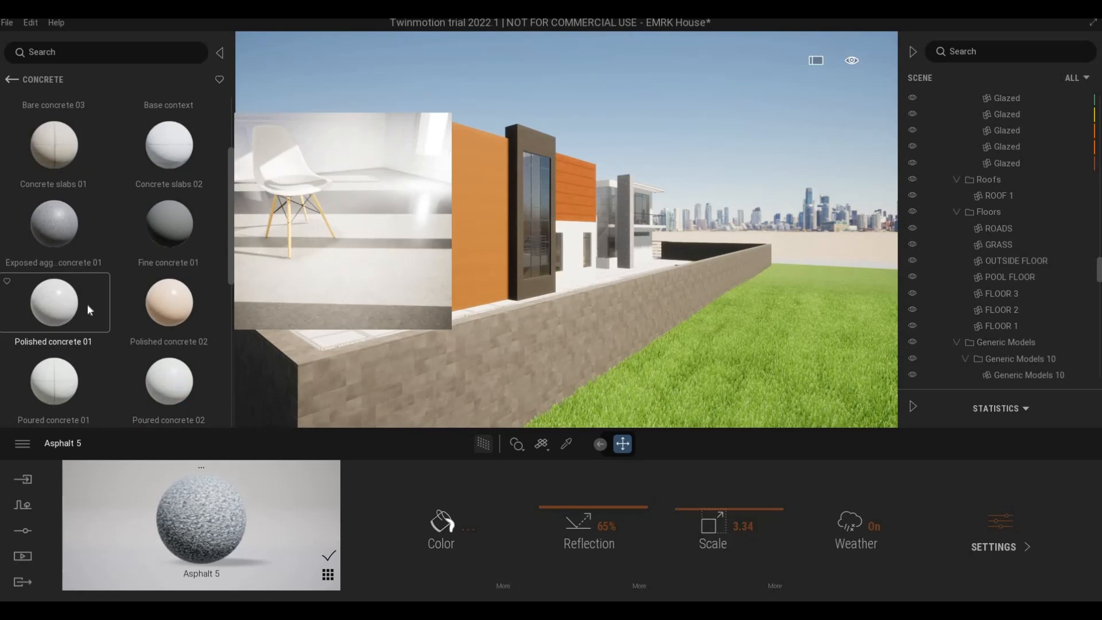
scroll(91, 310, down, 5)
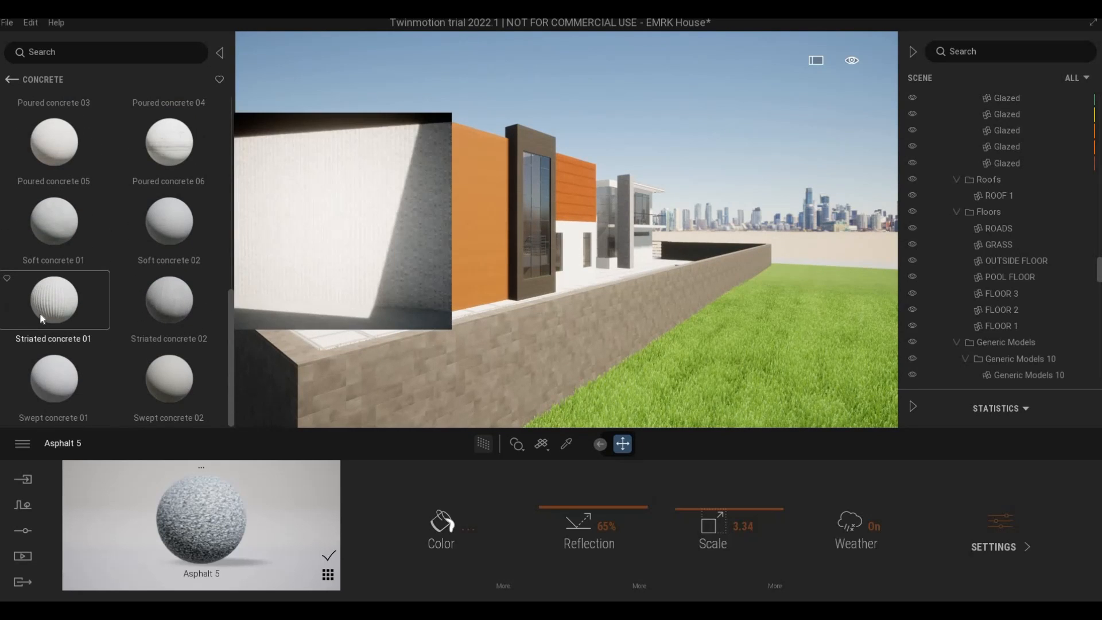
click(72, 310)
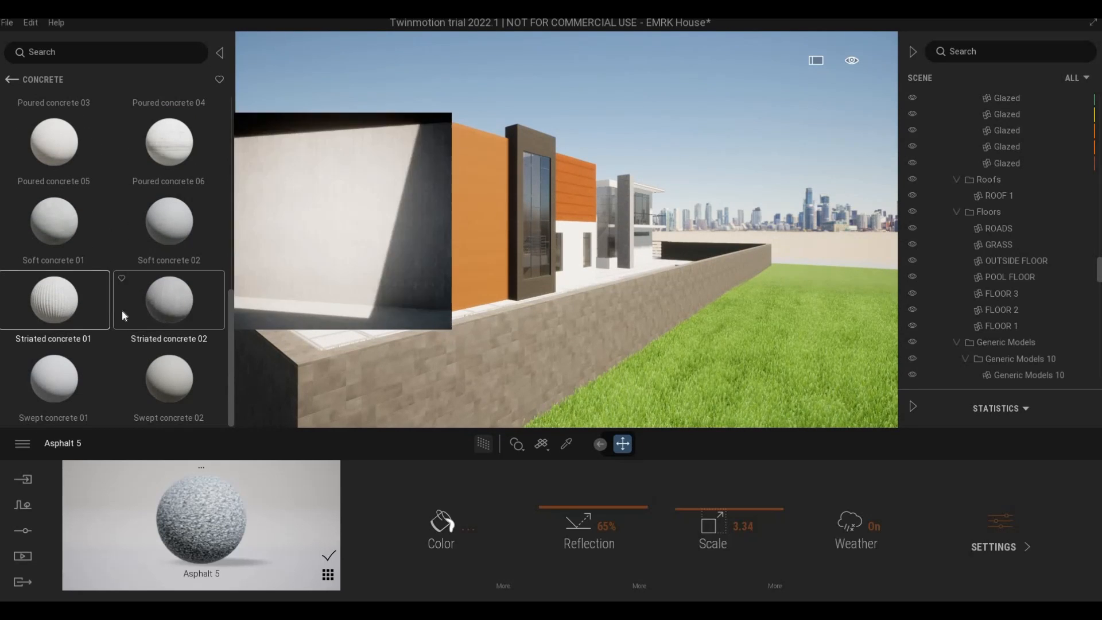
Step: Apply the brick material Concrete block 02 to the boundary wall and set its scale to 3.34
click(11, 81)
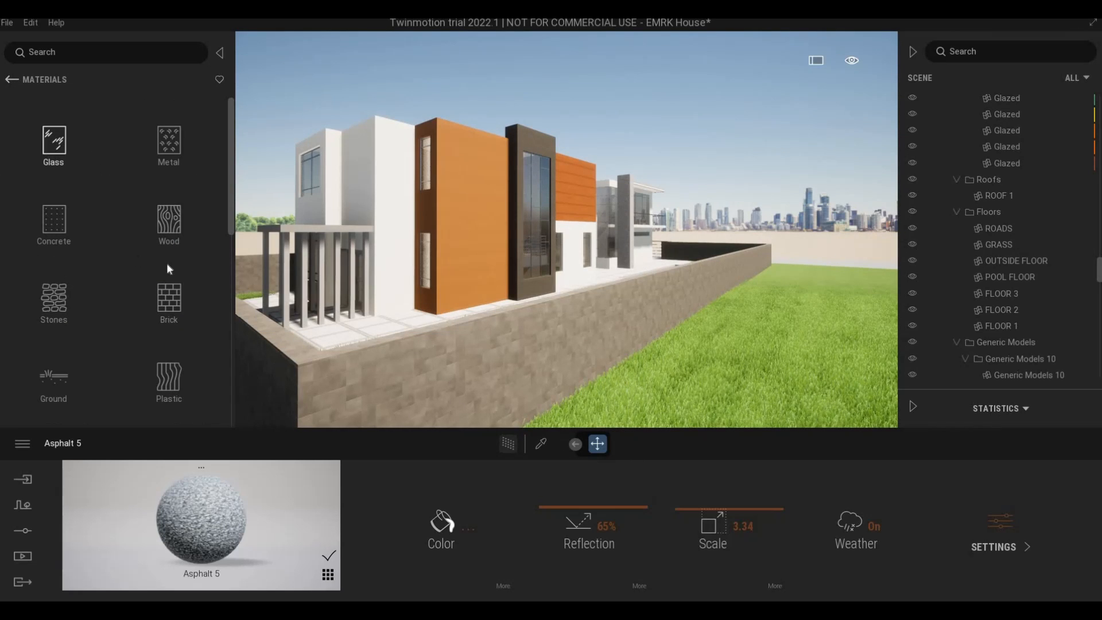
click(163, 263)
scroll(156, 258, down, 5)
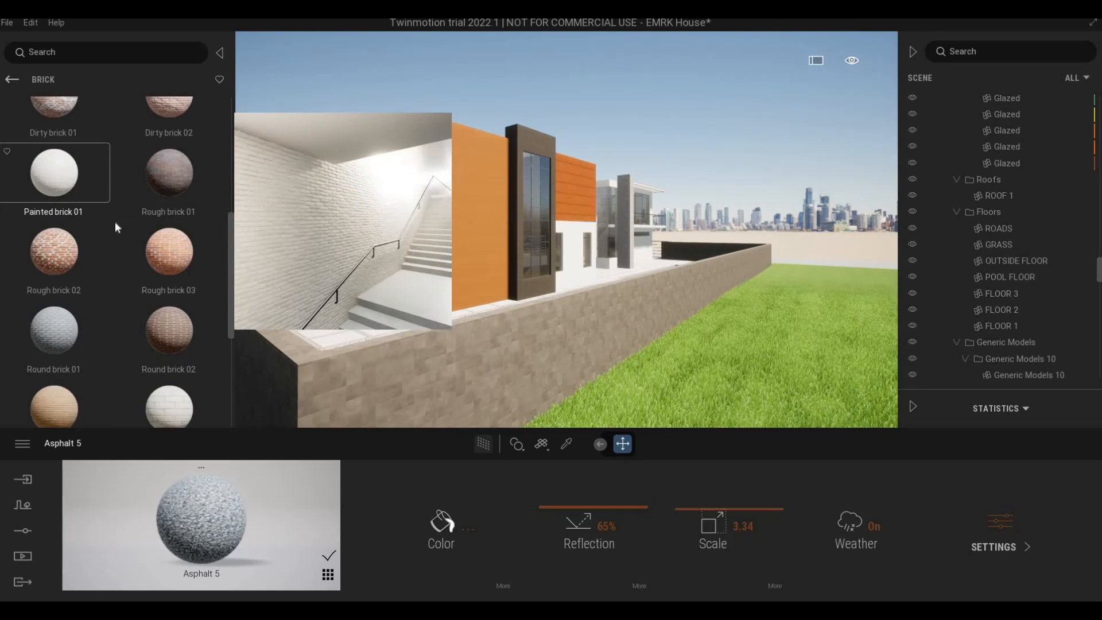
scroll(124, 269, down, 3)
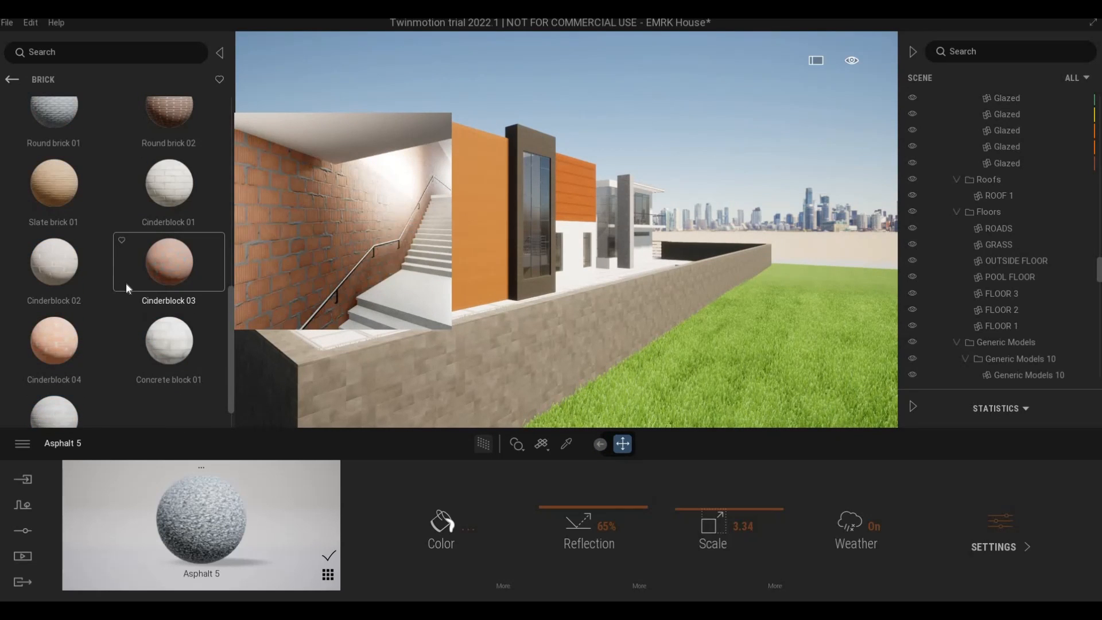
scroll(126, 283, down, 1)
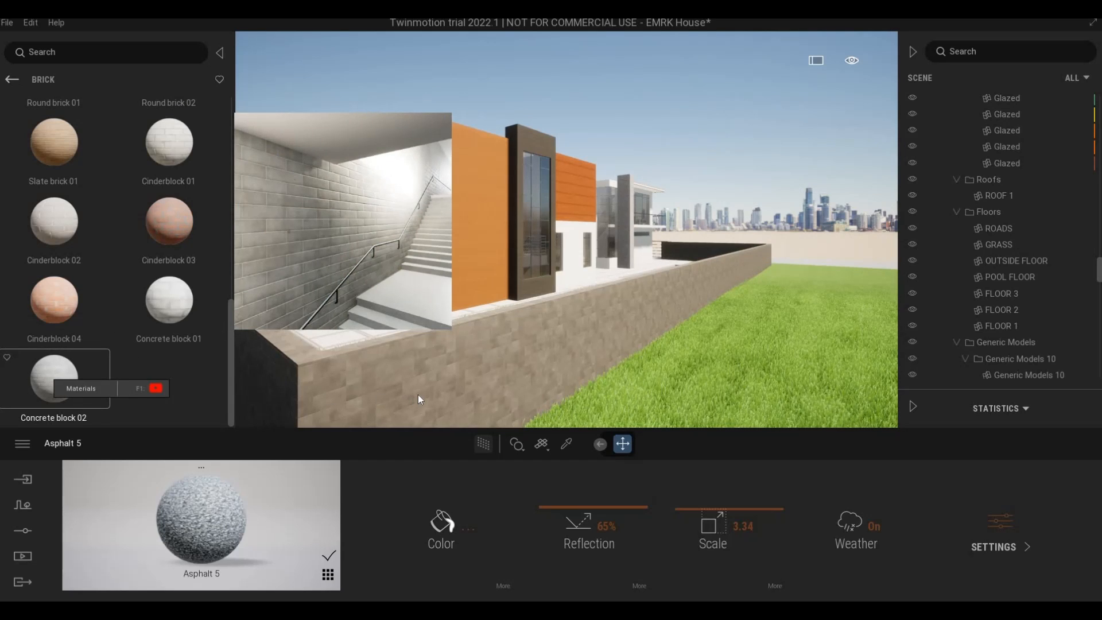
drag(418, 394, 414, 392)
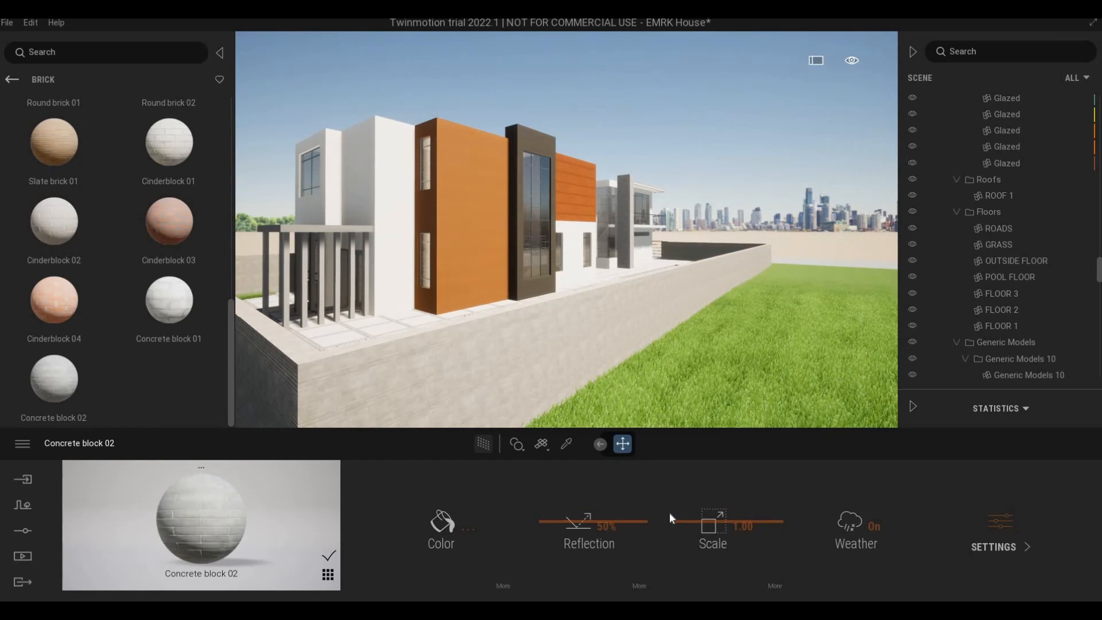
drag(690, 517, 690, 509)
Step: Examine the boundary wall's new finish, the orange side facade, the lawn and the pool area from several viewpoints
middle_drag(463, 294, 335, 315)
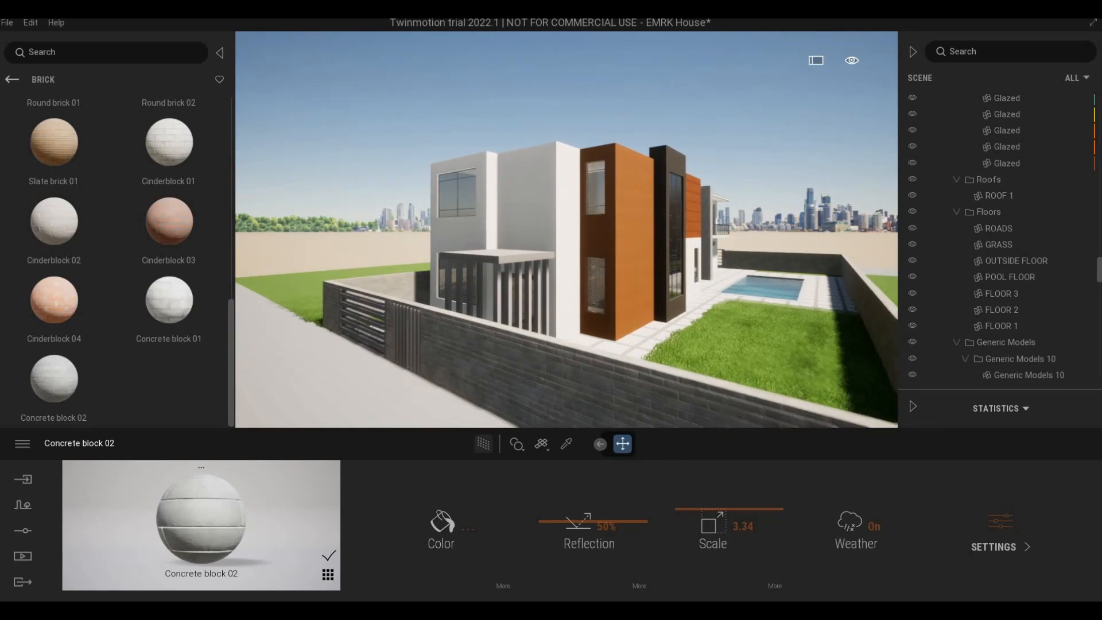
scroll(426, 346, up, 3)
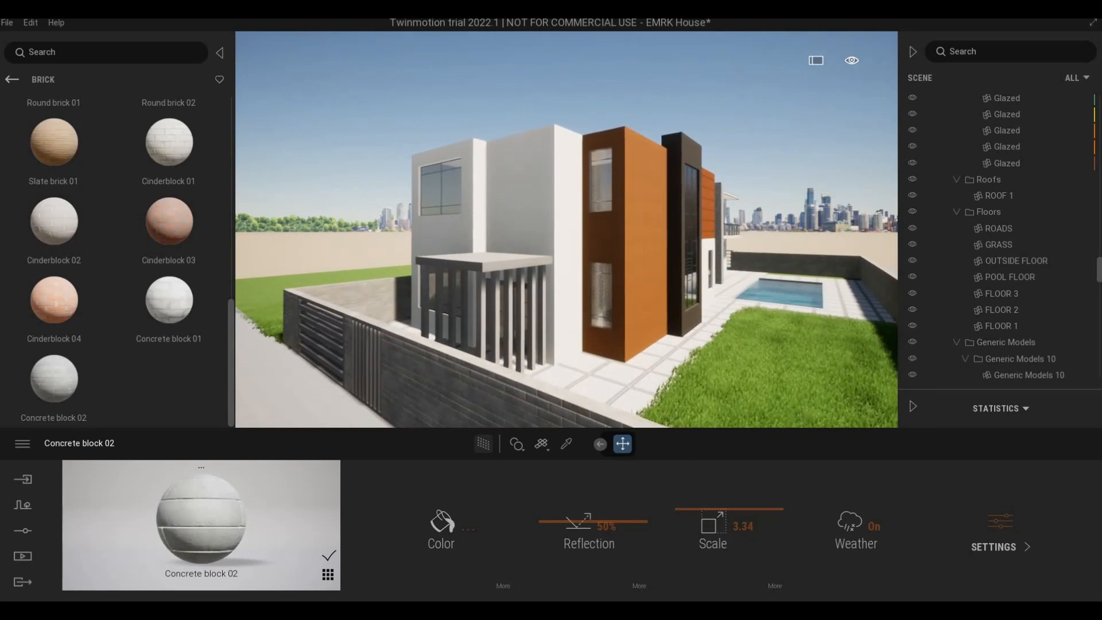
middle_drag(426, 346, 593, 347)
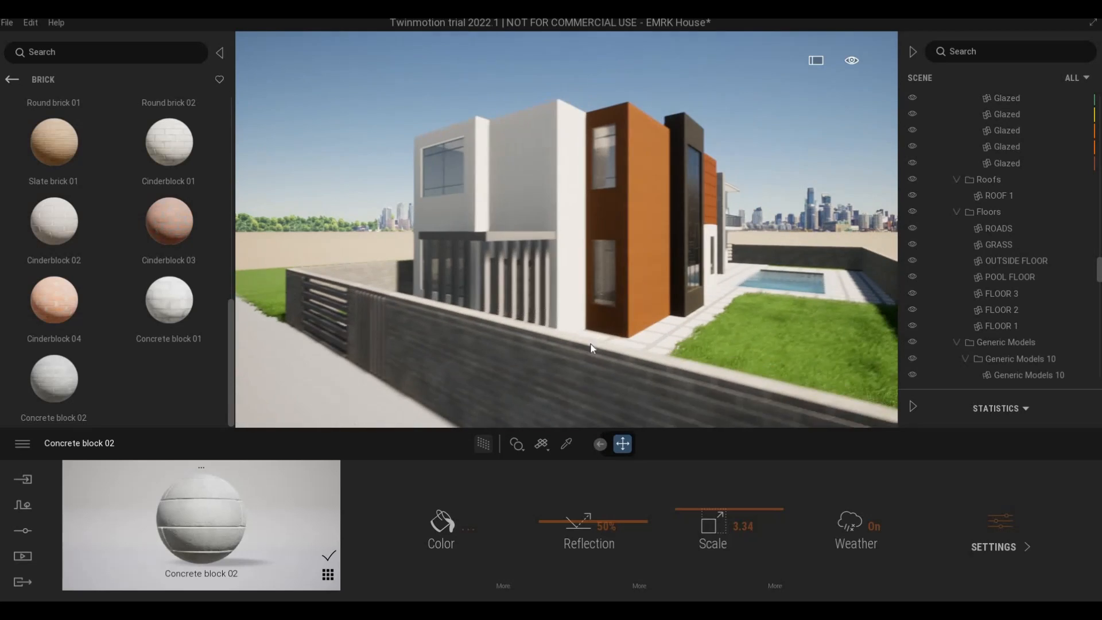
scroll(666, 362, up, 5)
mouse_move(698, 360)
middle_down()
mouse_move(622, 321)
mouse_move(627, 337)
mouse_move(691, 353)
middle_up()
scroll(691, 353, up, 3)
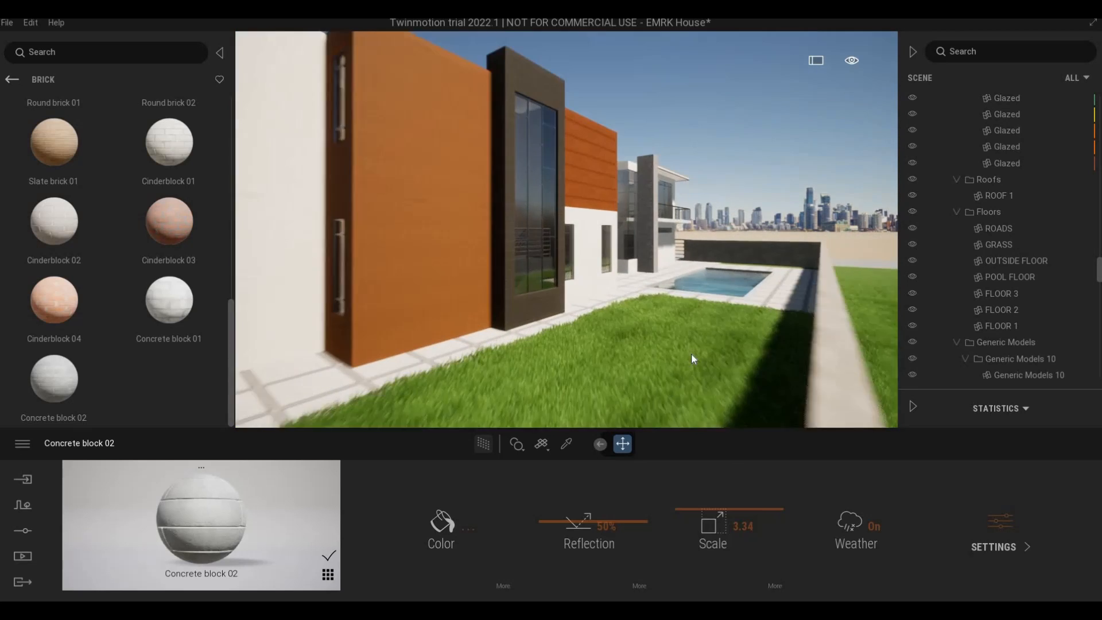
scroll(691, 353, up, 3)
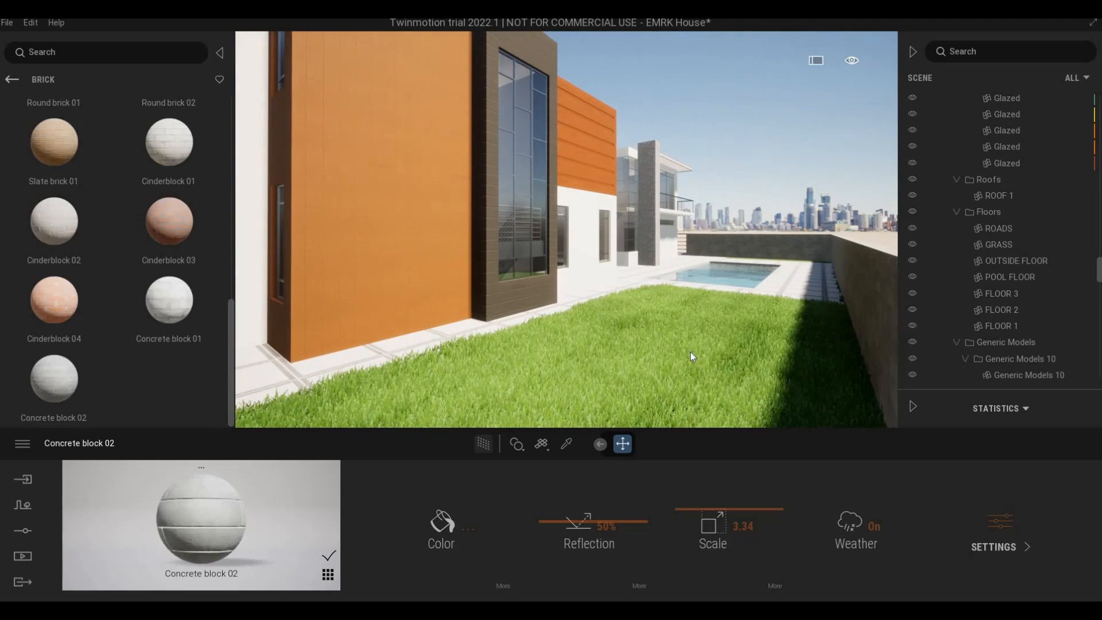
scroll(690, 351, up, 5)
scroll(676, 338, up, 2)
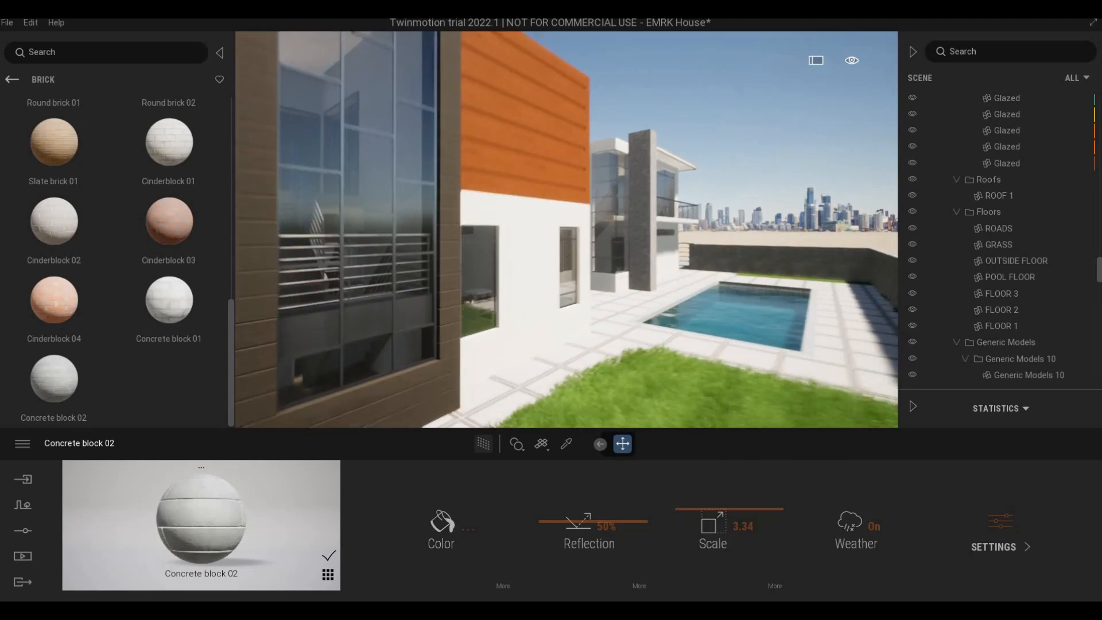
scroll(694, 340, down, 8)
middle_drag(480, 318, 299, 252)
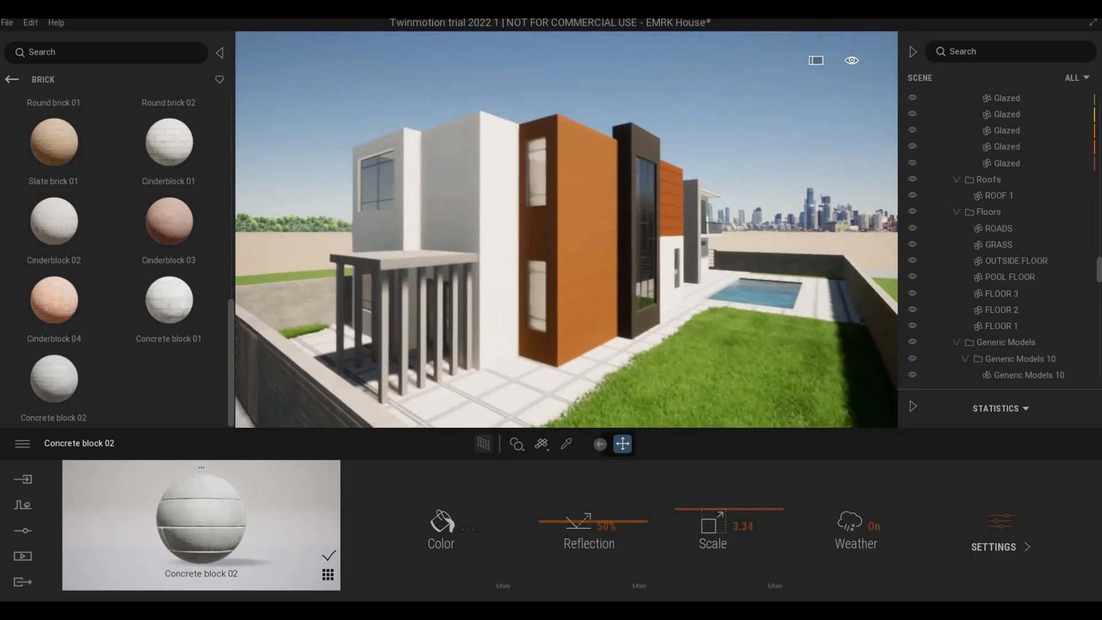
Step: Apply the wood material Chestnut 05 G to the vertical slats of the entrance pergola
scroll(449, 314, up, 3)
middle_drag(449, 314, 19, 159)
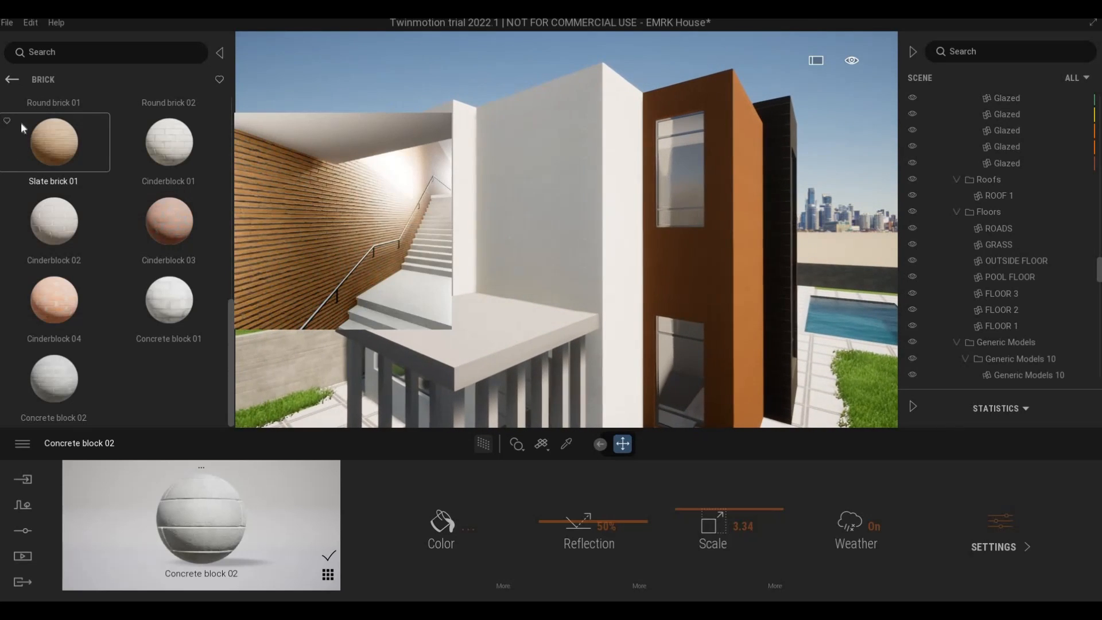
click(11, 83)
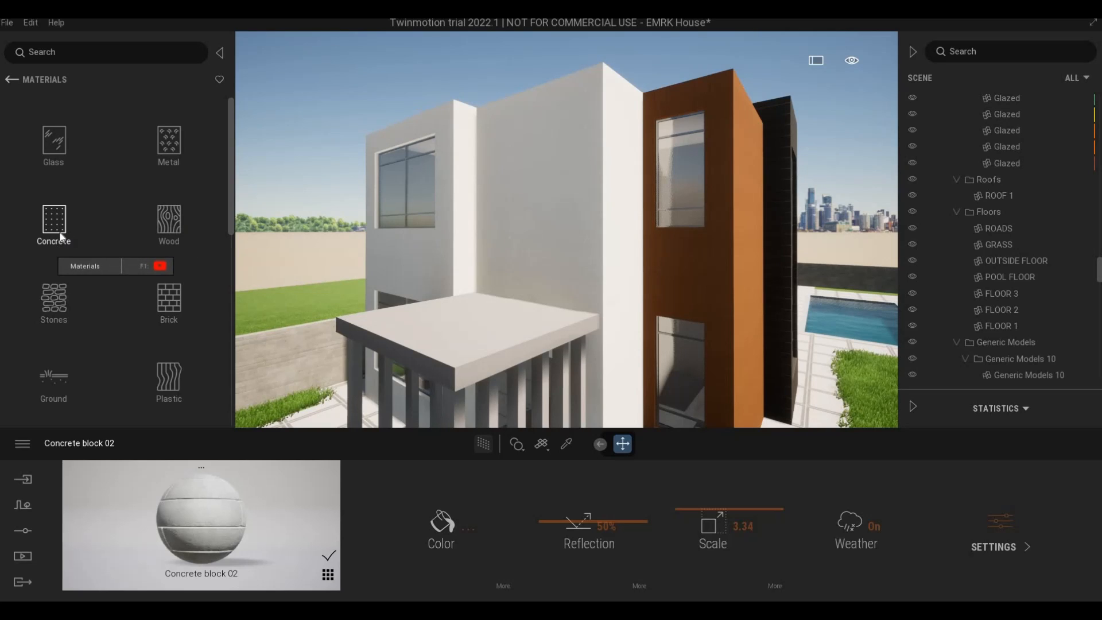
click(170, 230)
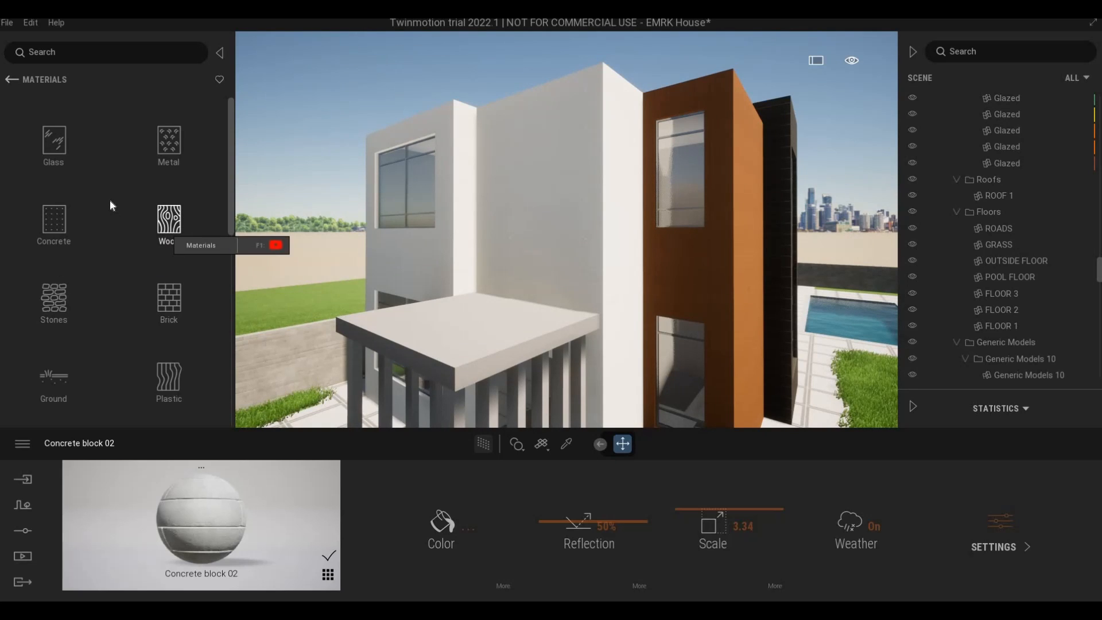
scroll(130, 332, down, 10)
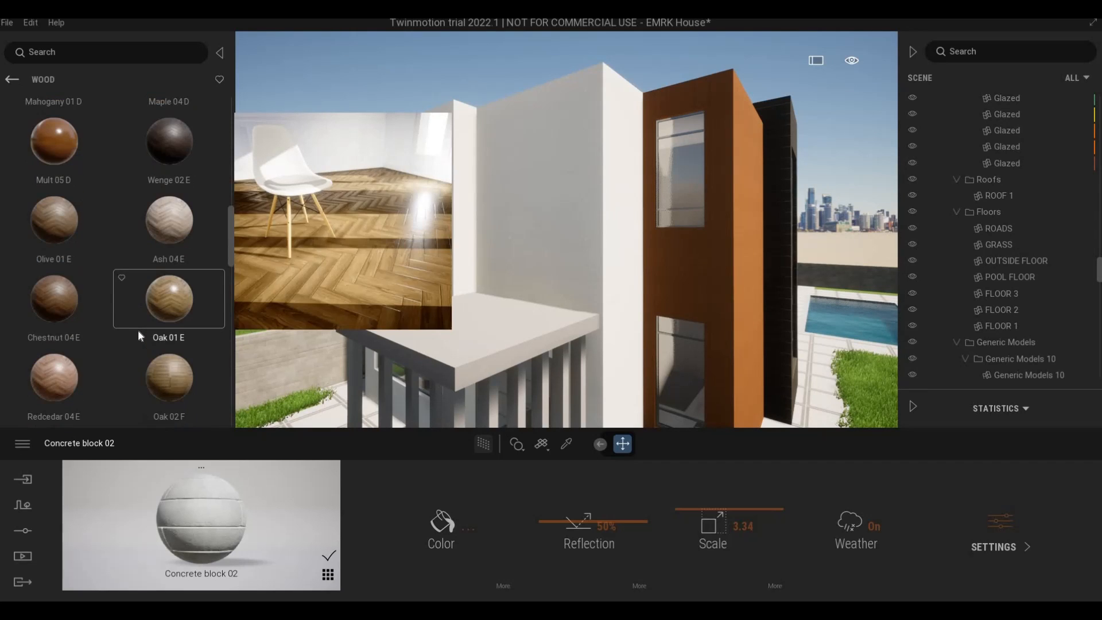
scroll(138, 329, down, 5)
drag(174, 305, 482, 376)
key(q)
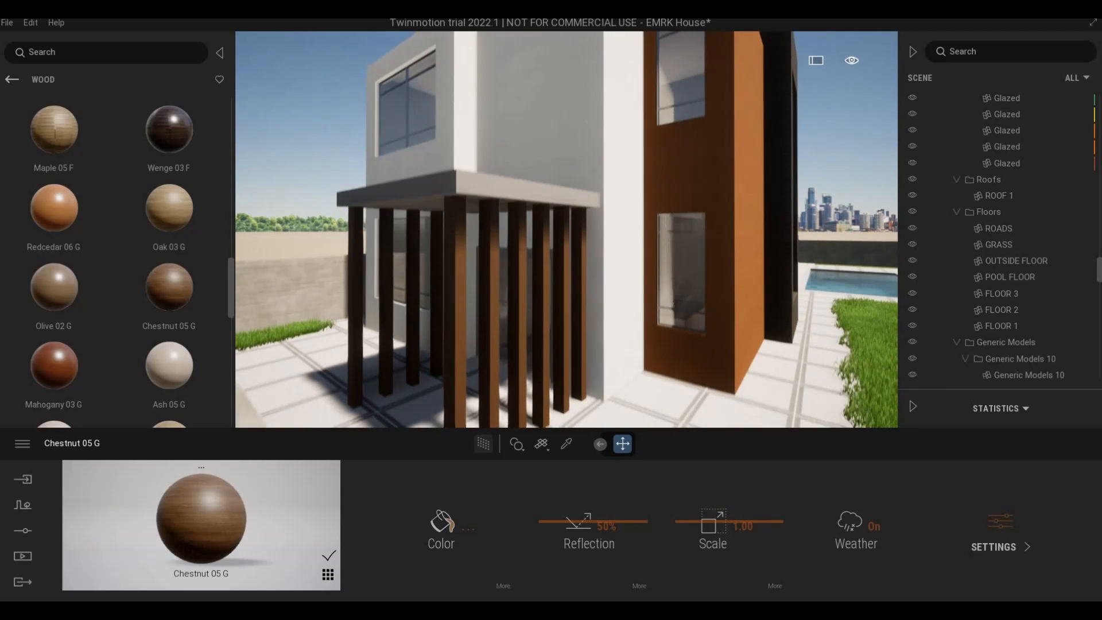
Step: Try the wood material Redcedar 06 G on the pergola's flat top slab
key(e)
key(a)
drag(44, 218, 500, 390)
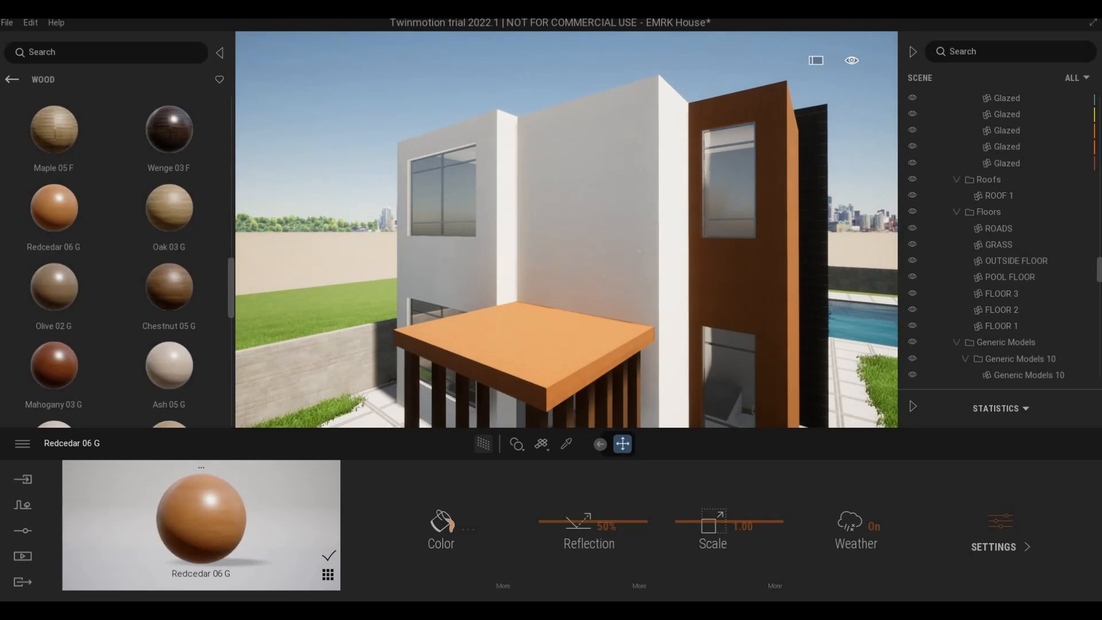
Step: Apply the wood material Olive 02 G to the pergola's flat top slab
key(q)
key(d)
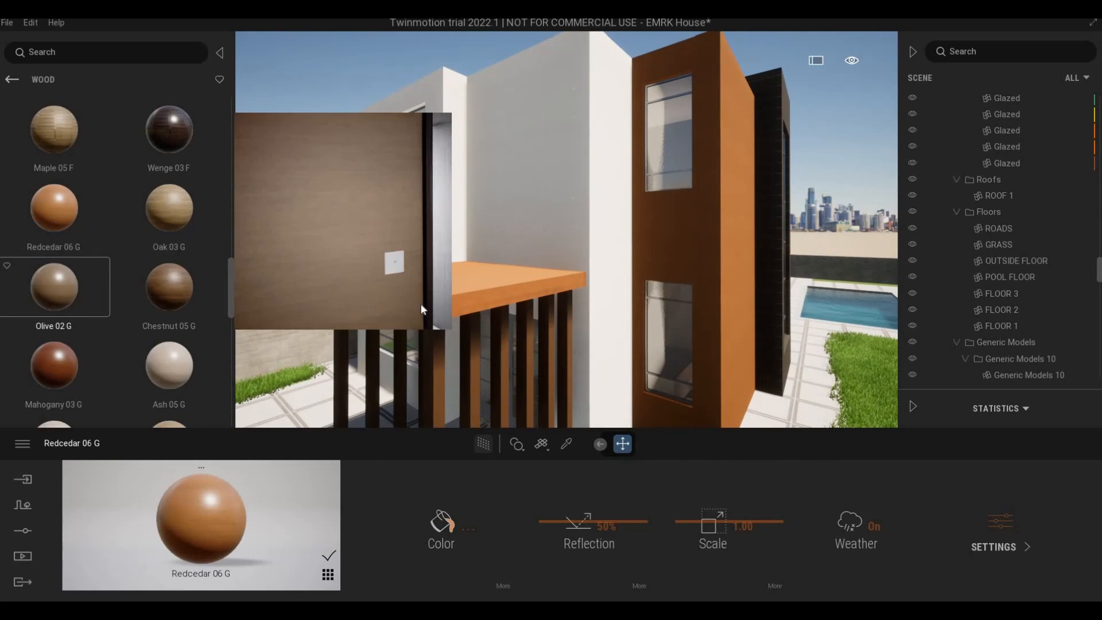
drag(87, 302, 432, 306)
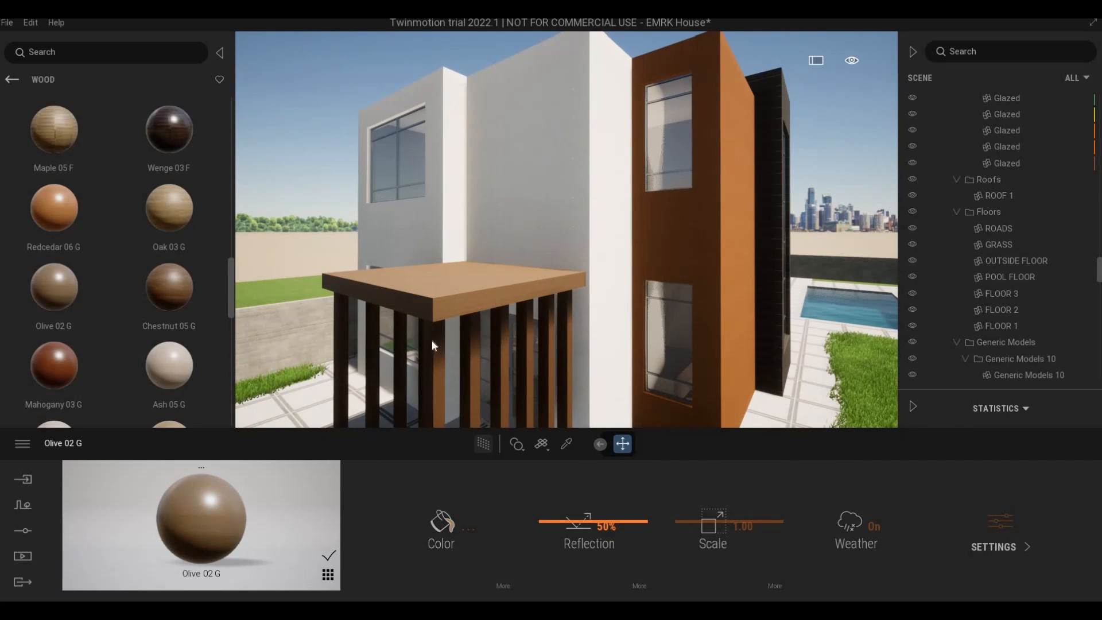
Step: Open the Quixel Megascans wood veneer surfaces to find a finish for the roof overhang's underside above the glazed upper-floor room
middle_drag(429, 348, 350, 328)
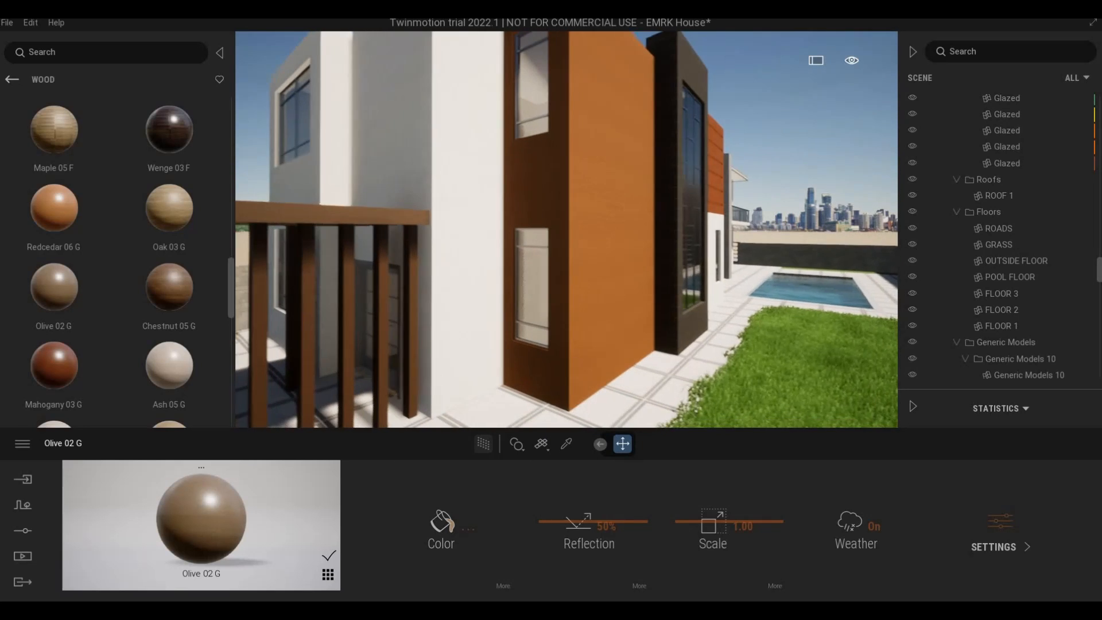
middle_drag(637, 242, 549, 297)
middle_drag(519, 332, 413, 396)
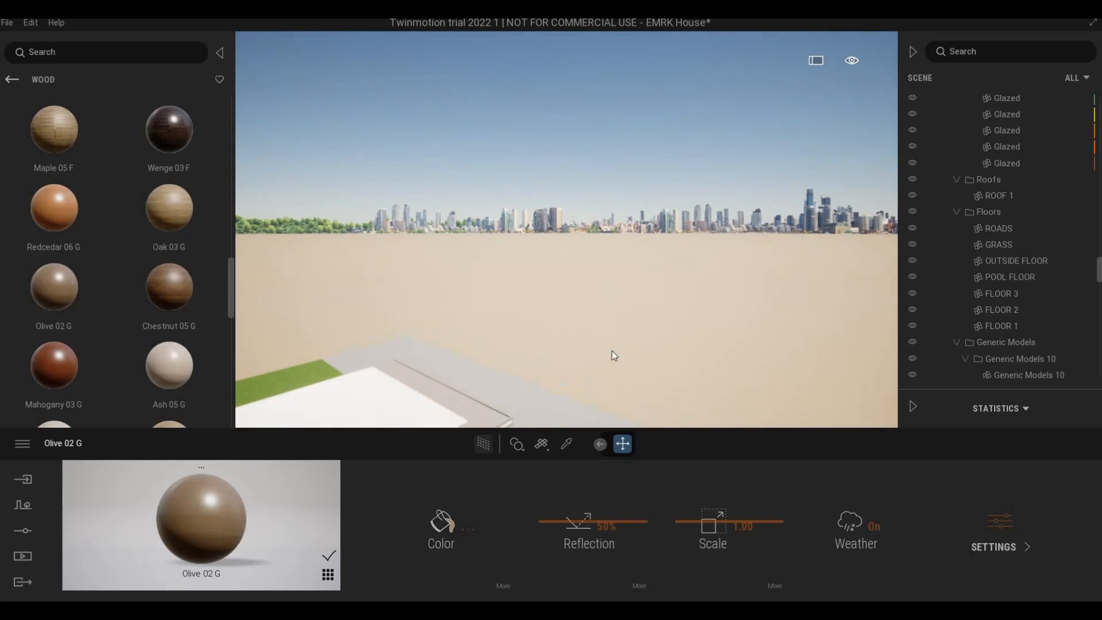
middle_drag(612, 350, 699, 330)
right_drag(700, 329, 593, 303)
middle_drag(594, 303, 629, 360)
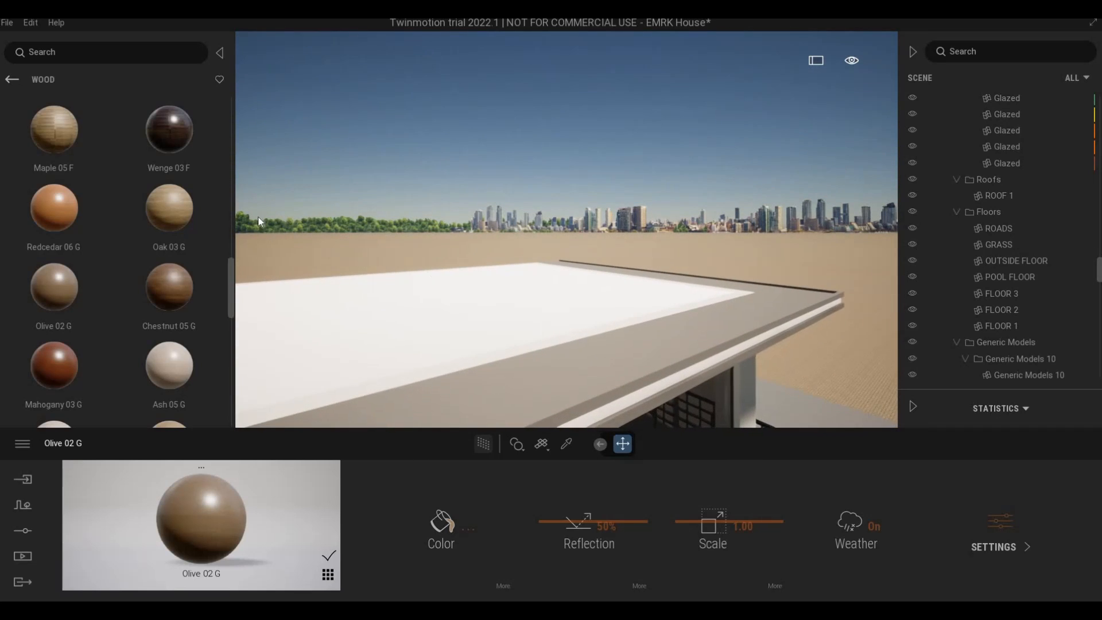
click(14, 82)
click(14, 82)
middle_drag(425, 300, 422, 292)
right_drag(422, 292, 404, 290)
middle_drag(404, 289, 371, 187)
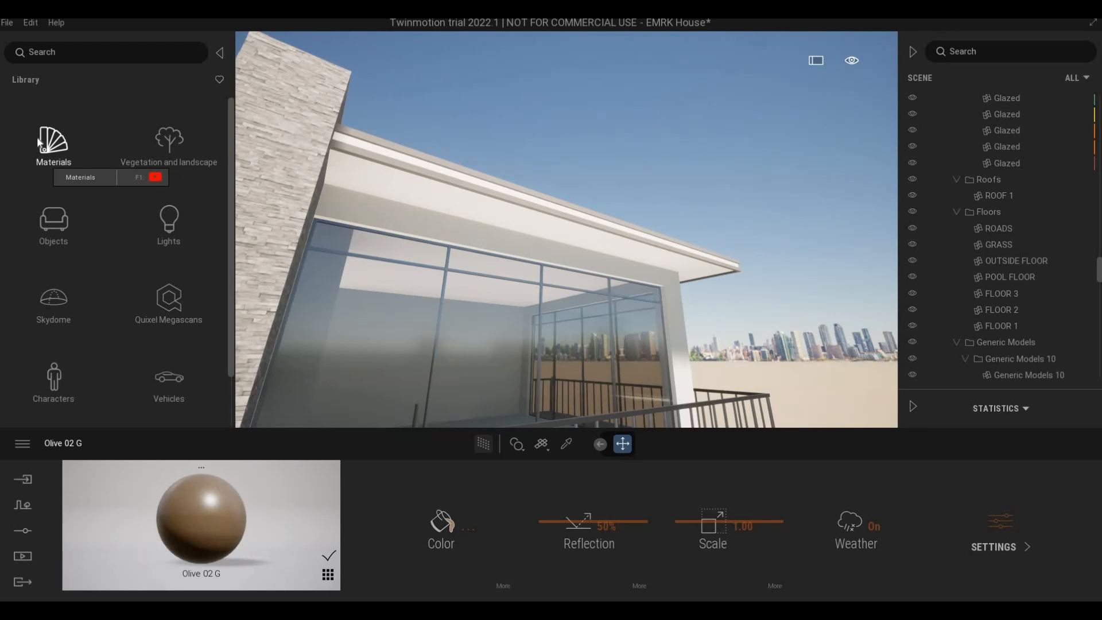
click(181, 319)
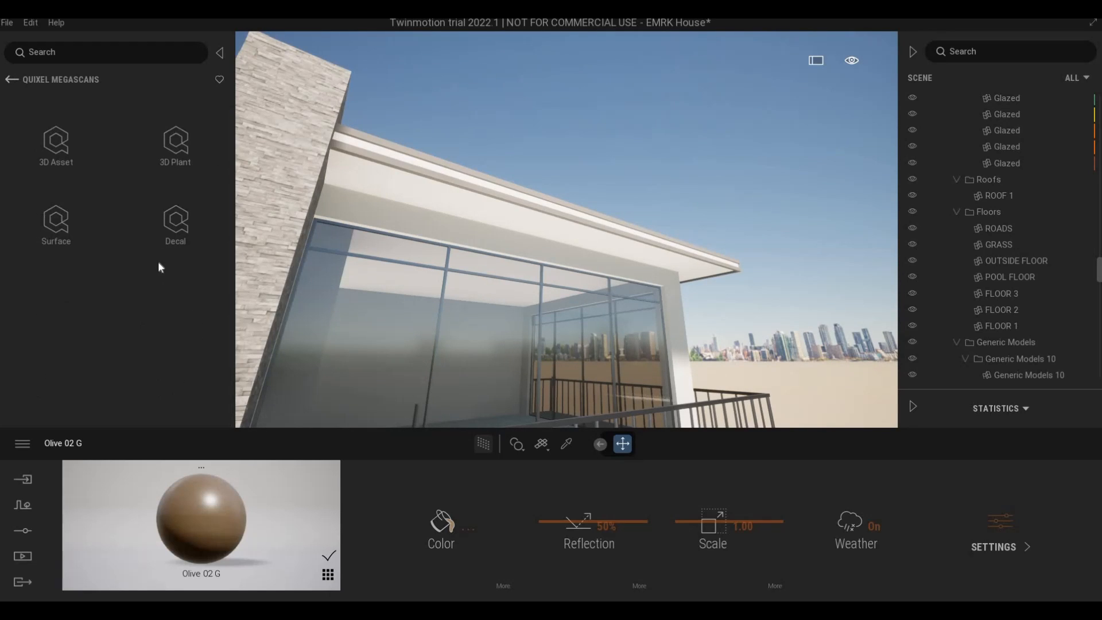
click(57, 224)
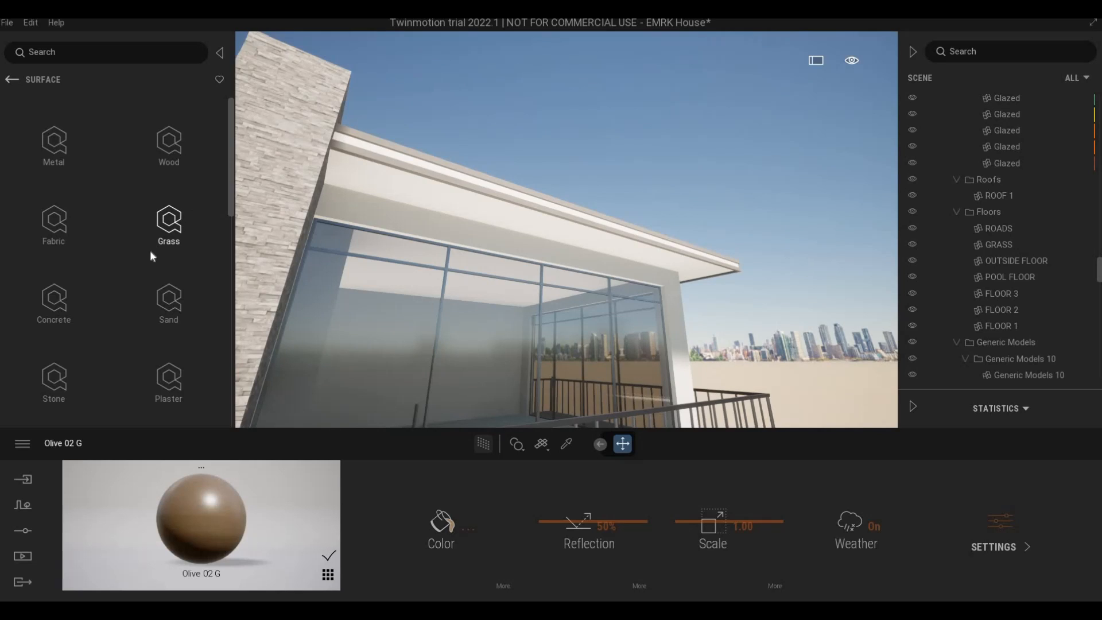
scroll(70, 264, down, 1)
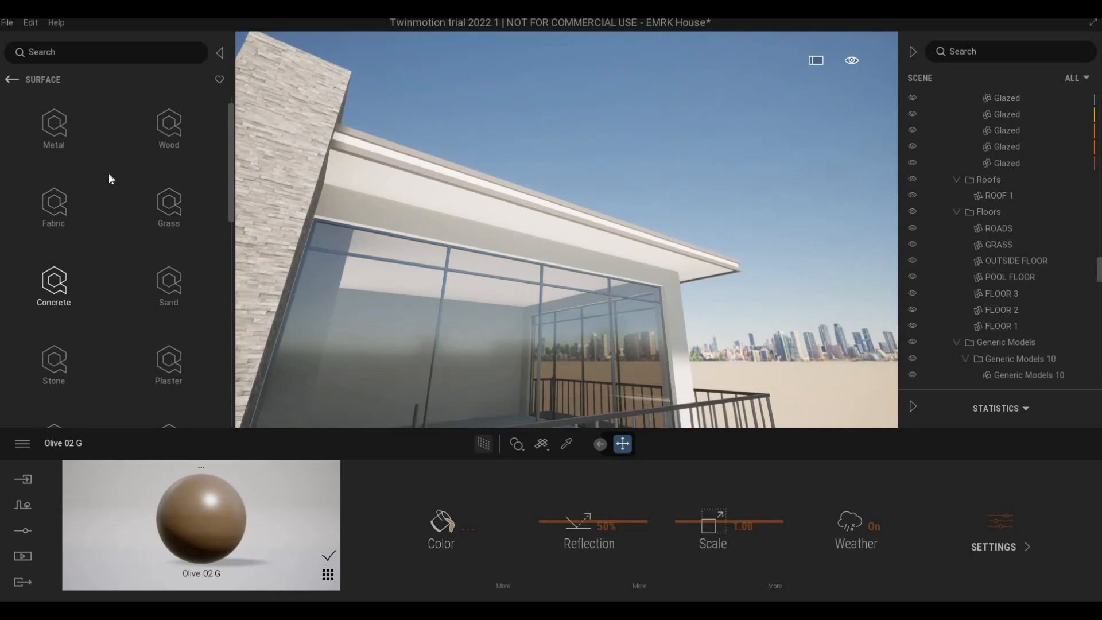
click(160, 137)
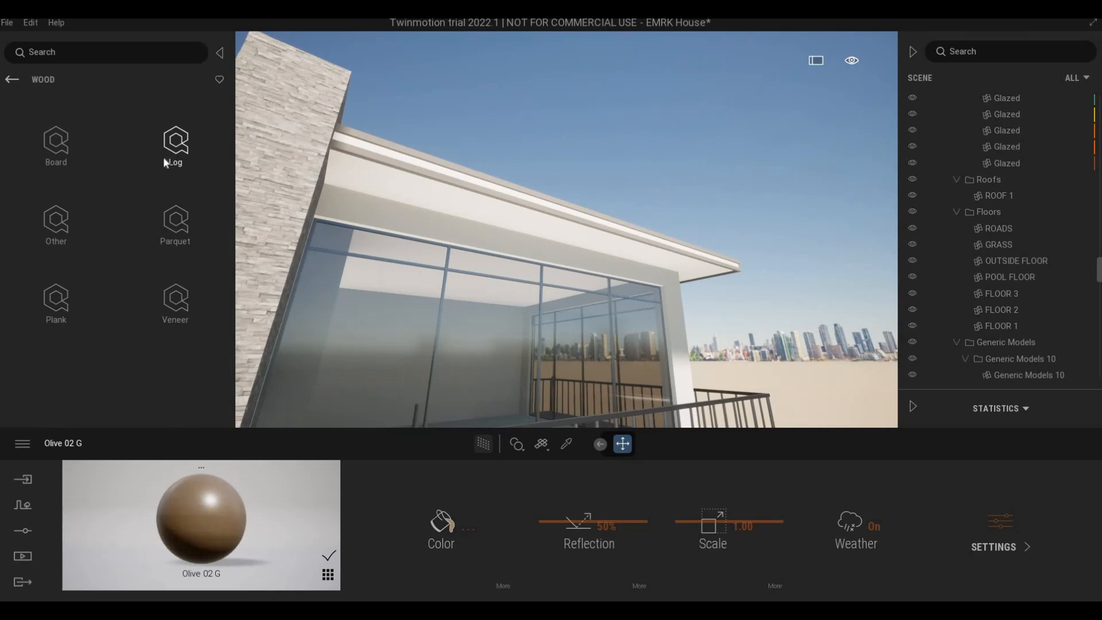
click(157, 301)
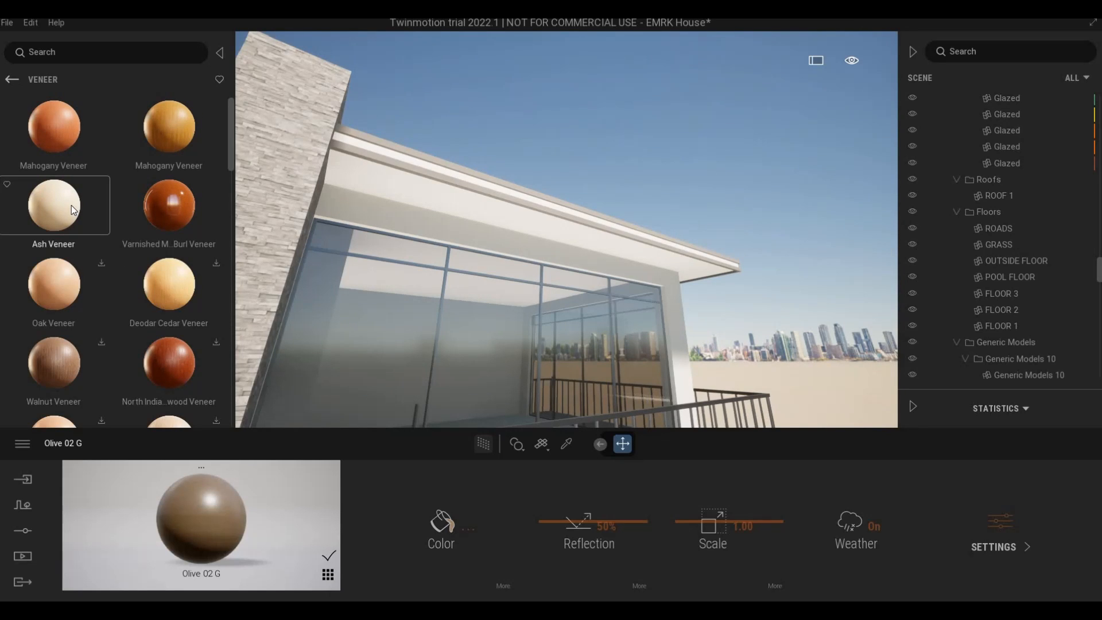
Step: Look through the veneer materials for one that suits the underside of the roof overhang
scroll(115, 281, down, 1)
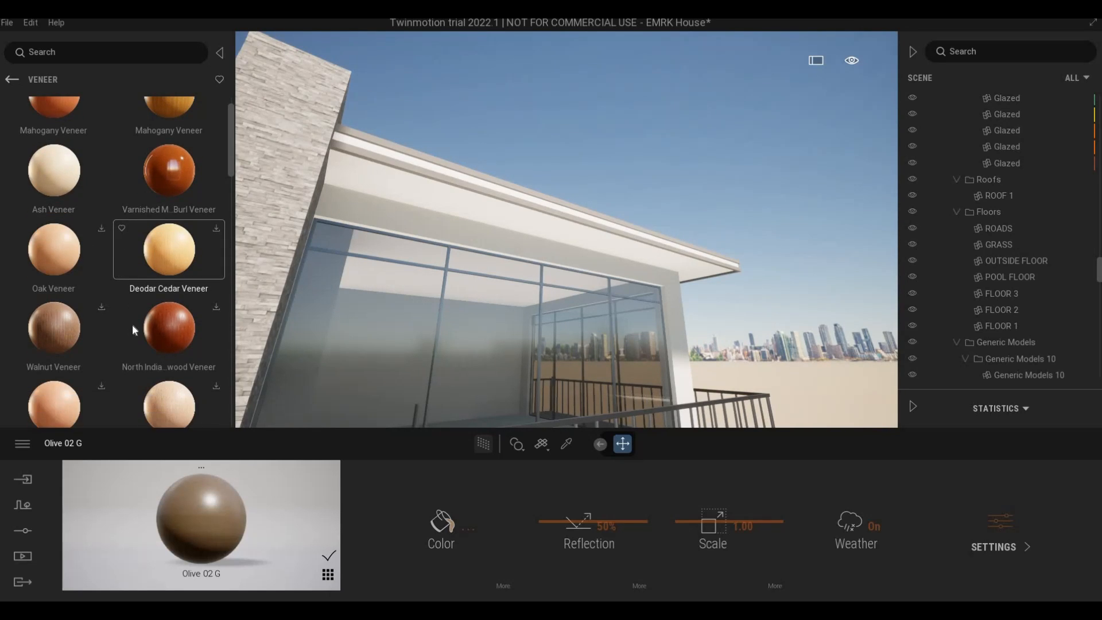
scroll(190, 325, down, 2)
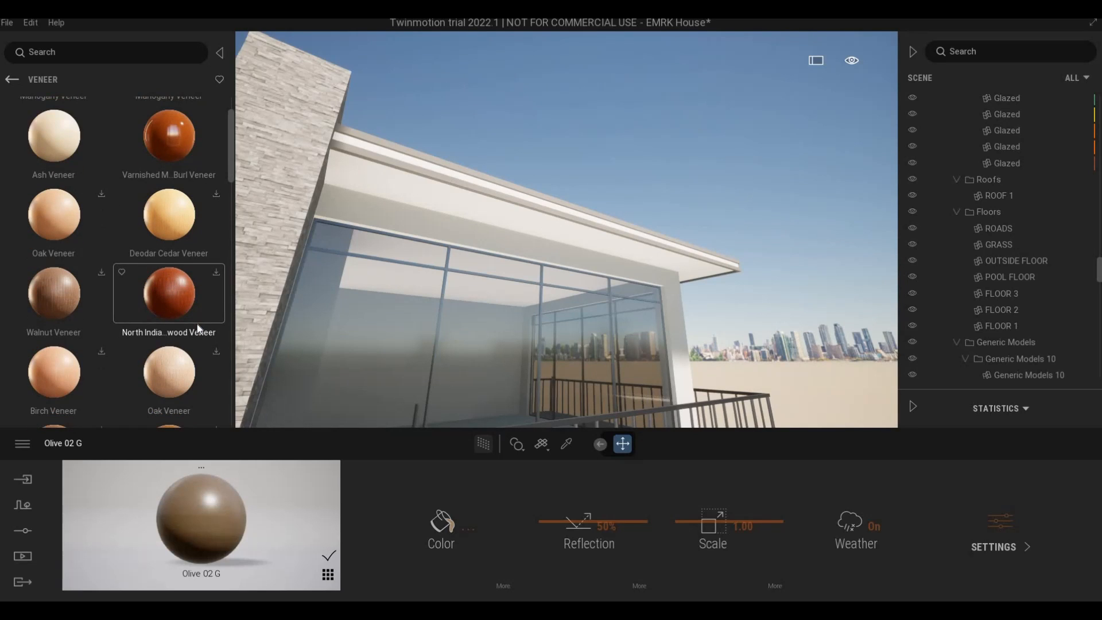
scroll(161, 332, down, 4)
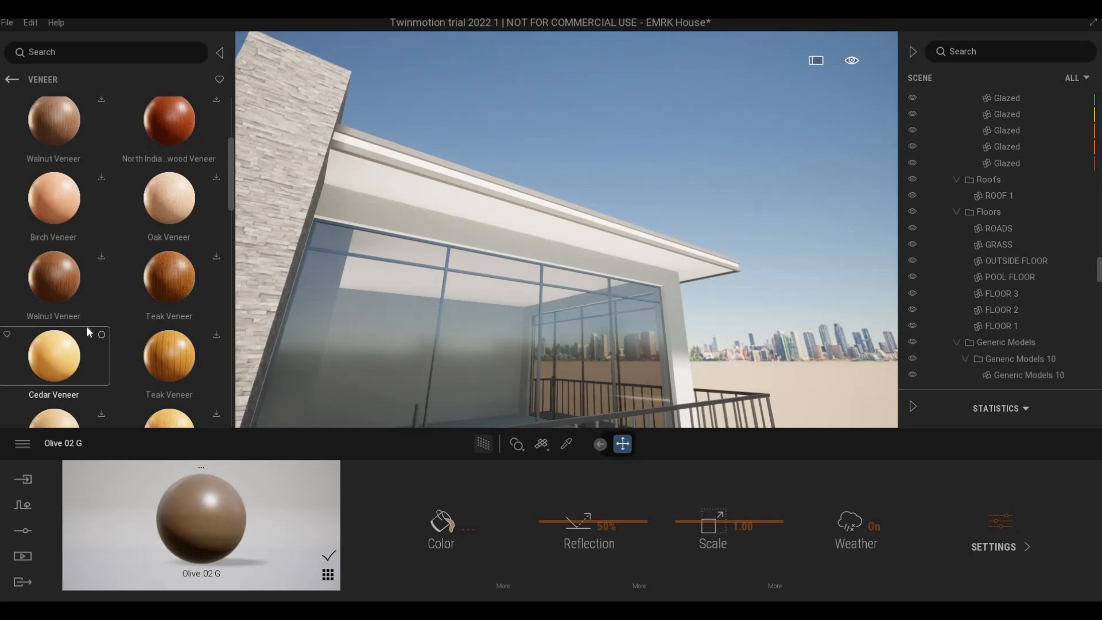
scroll(90, 332, down, 4)
scroll(93, 330, down, 10)
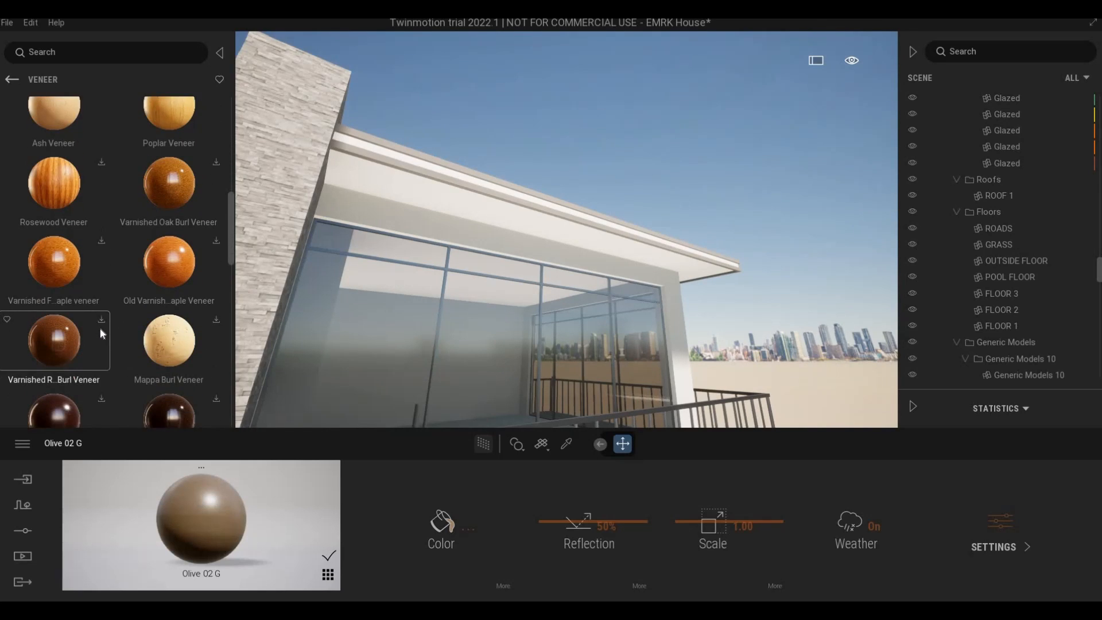
scroll(104, 330, down, 4)
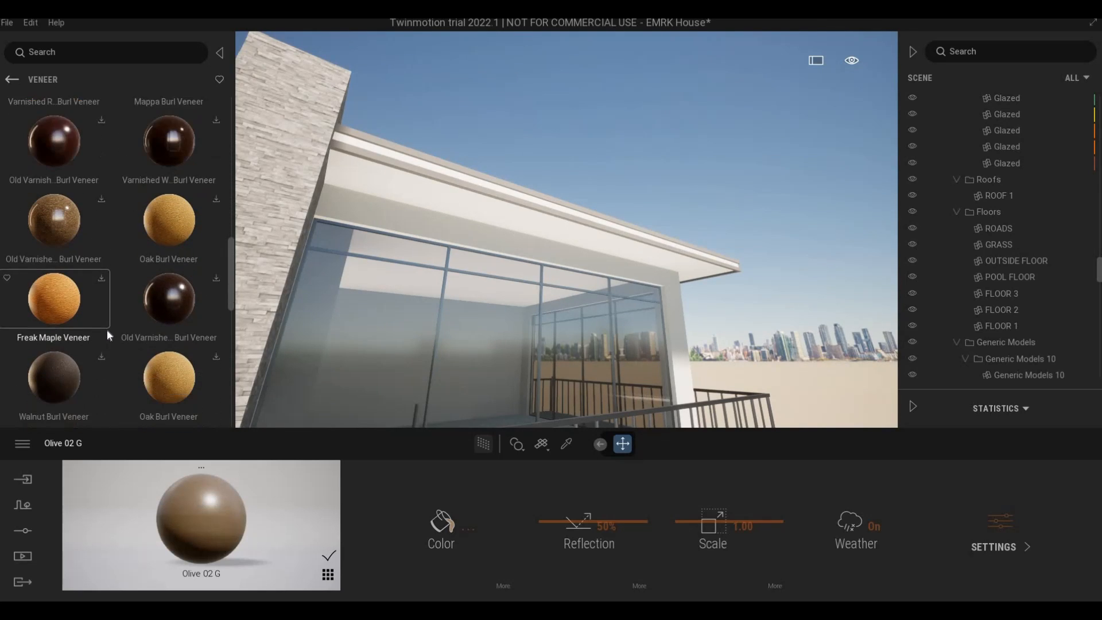
scroll(114, 326, up, 5)
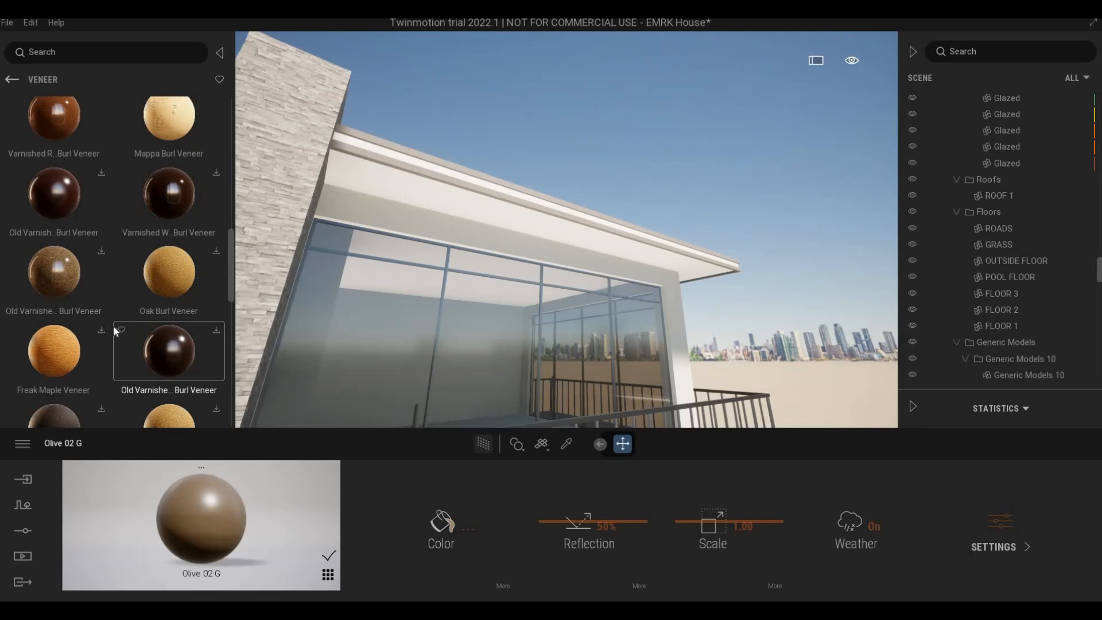
scroll(167, 247, up, 7)
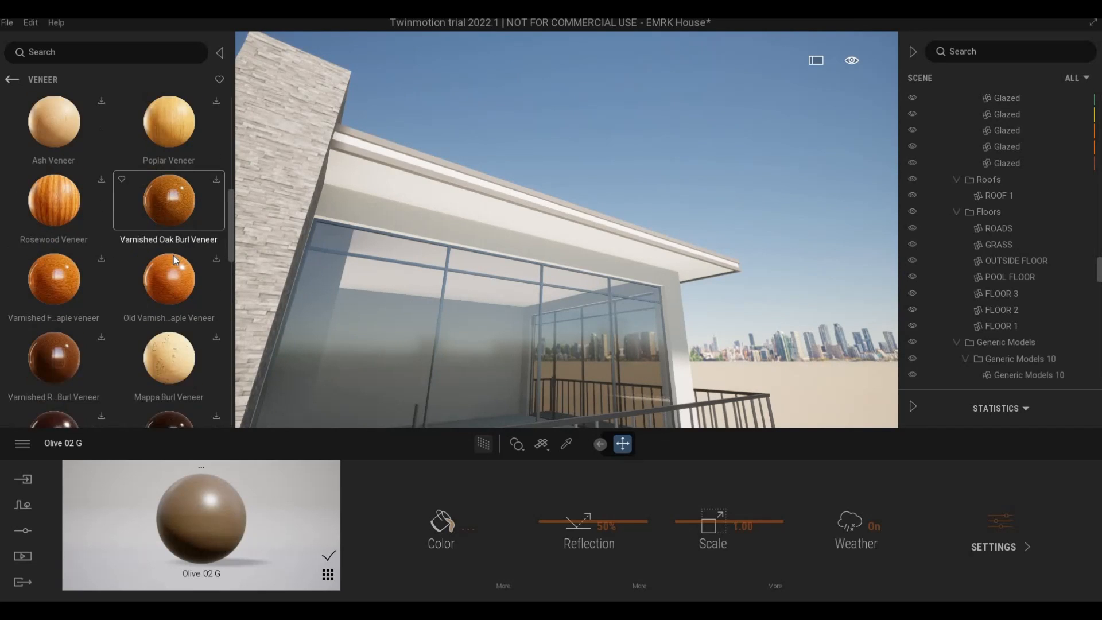
scroll(177, 241, up, 6)
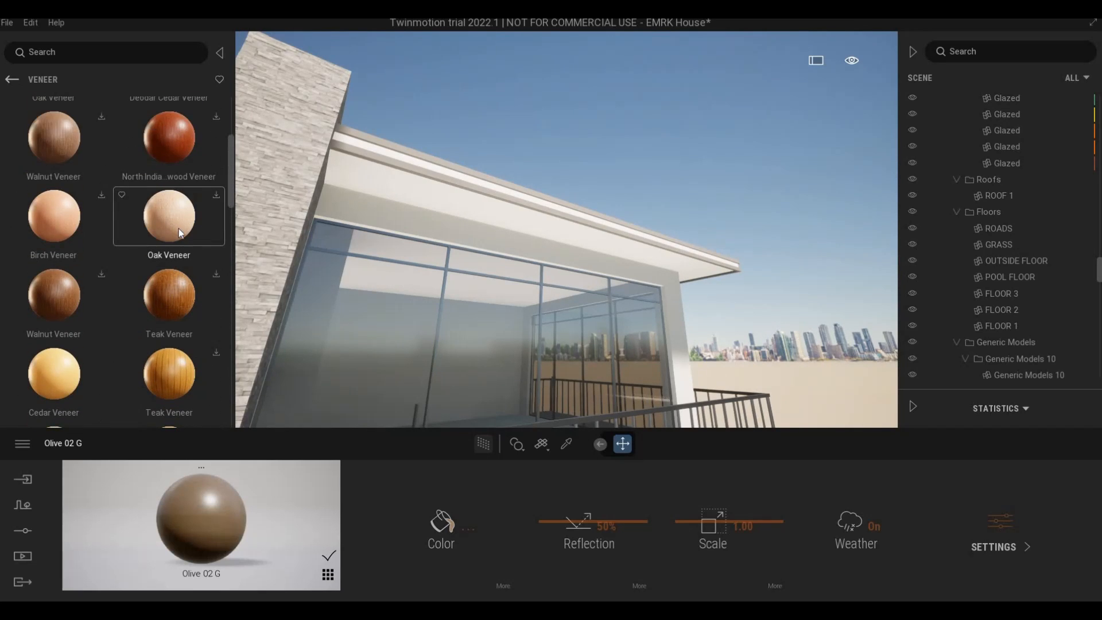
scroll(183, 234, up, 4)
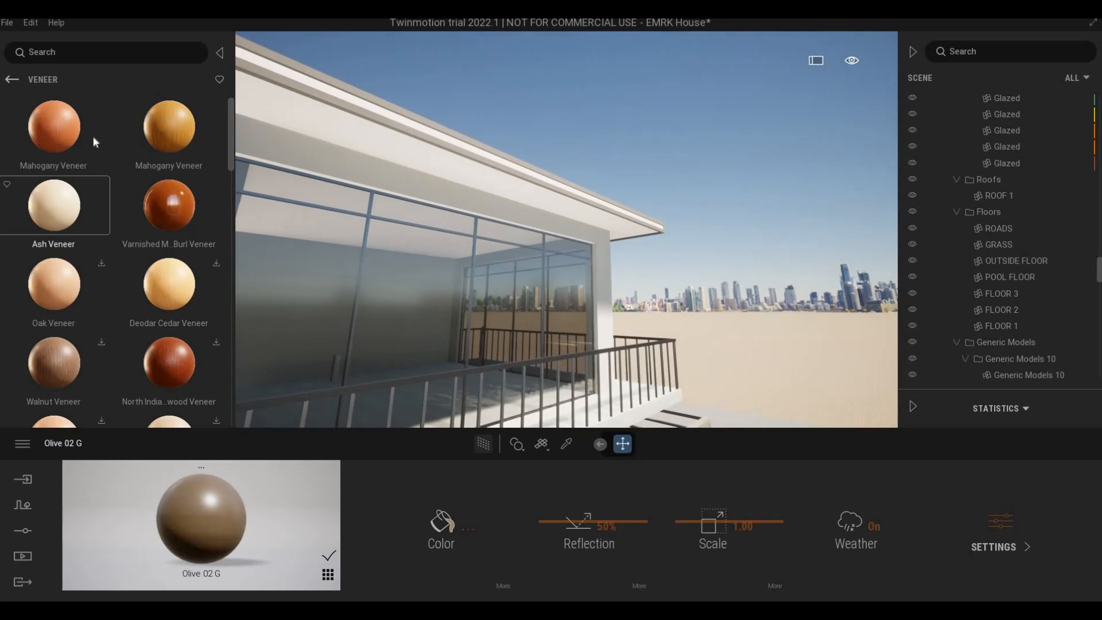
Step: Try both Mahogany Veneer materials and the Ash Veneer on the roof overhang's underside
drag(283, 126, 300, 118)
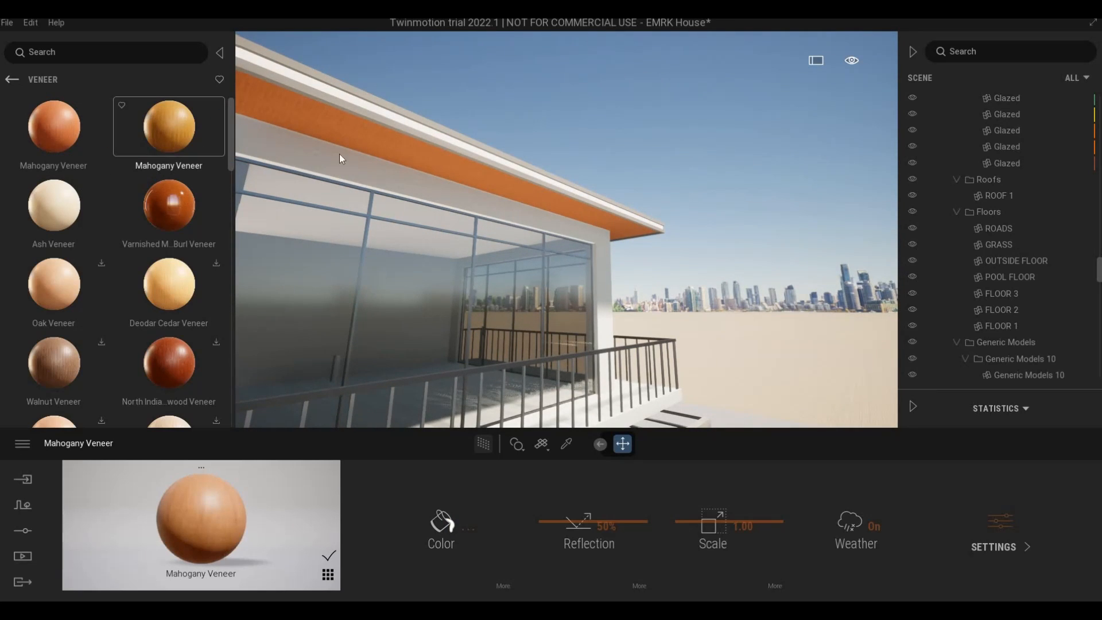
drag(168, 129, 287, 167)
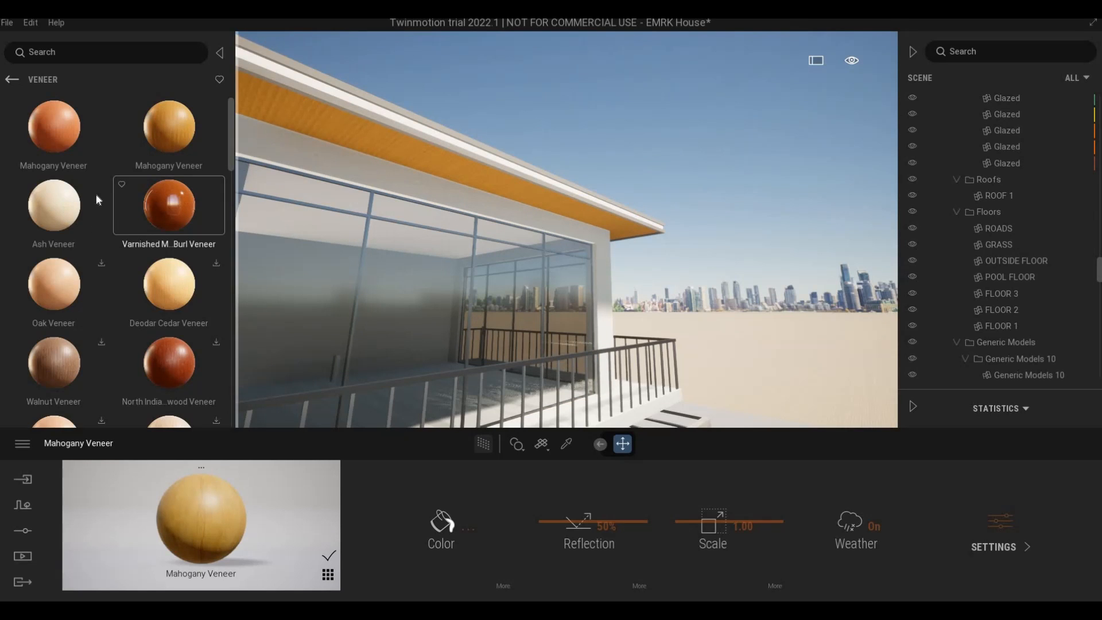
drag(96, 194, 342, 133)
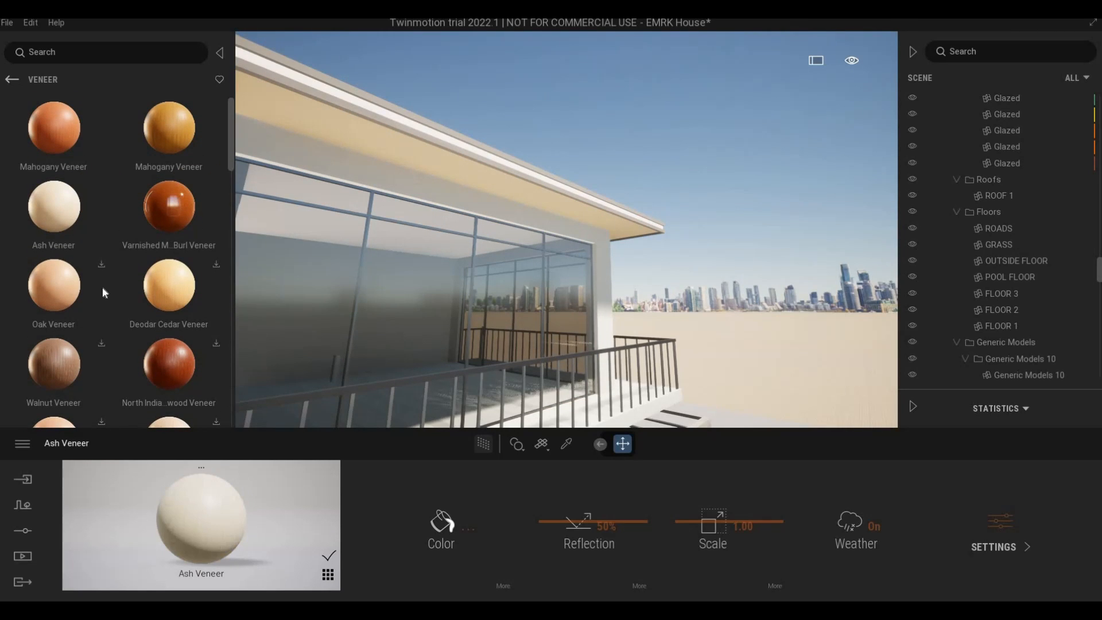
Step: Download the dark Walnut Veneer and try it on the roof overhang's underside, checking its grain close up
scroll(97, 207, down, 2)
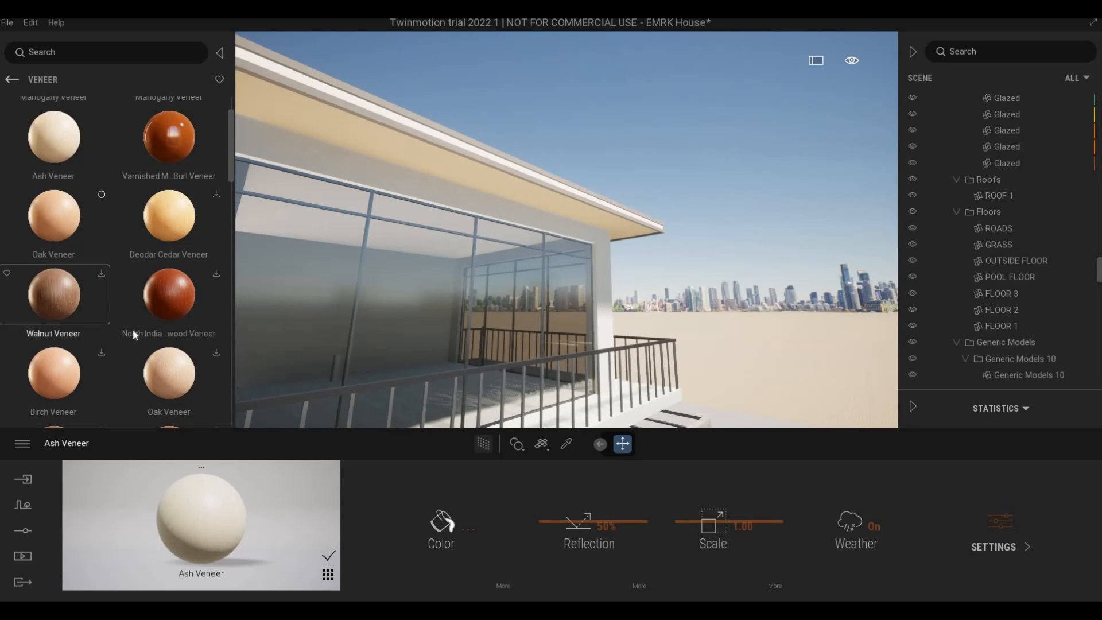
scroll(115, 322, down, 2)
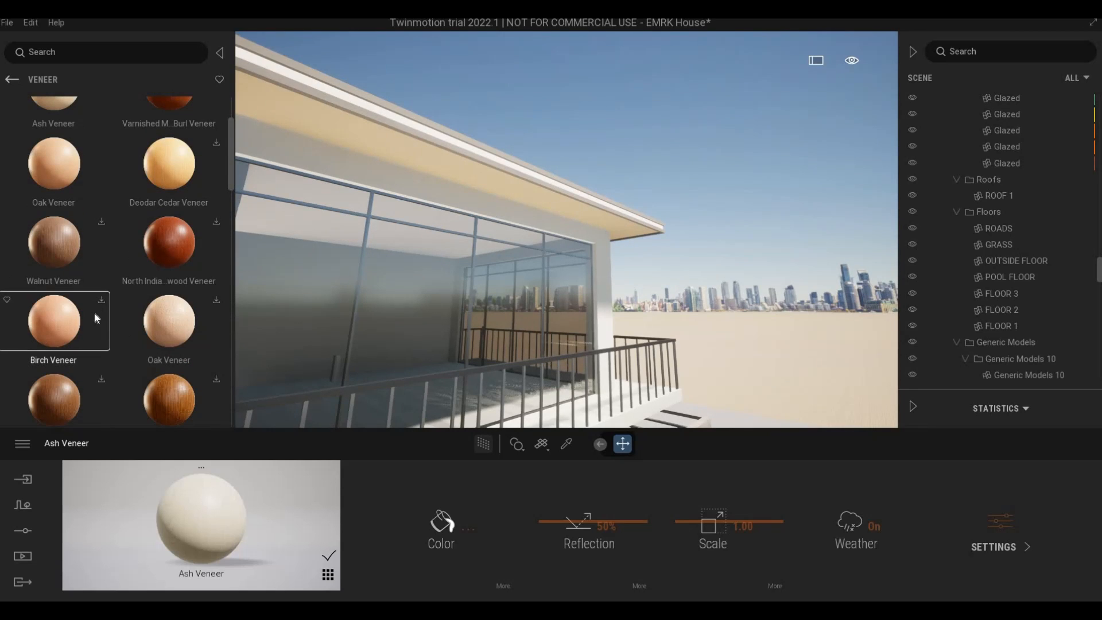
scroll(111, 338, down, 1)
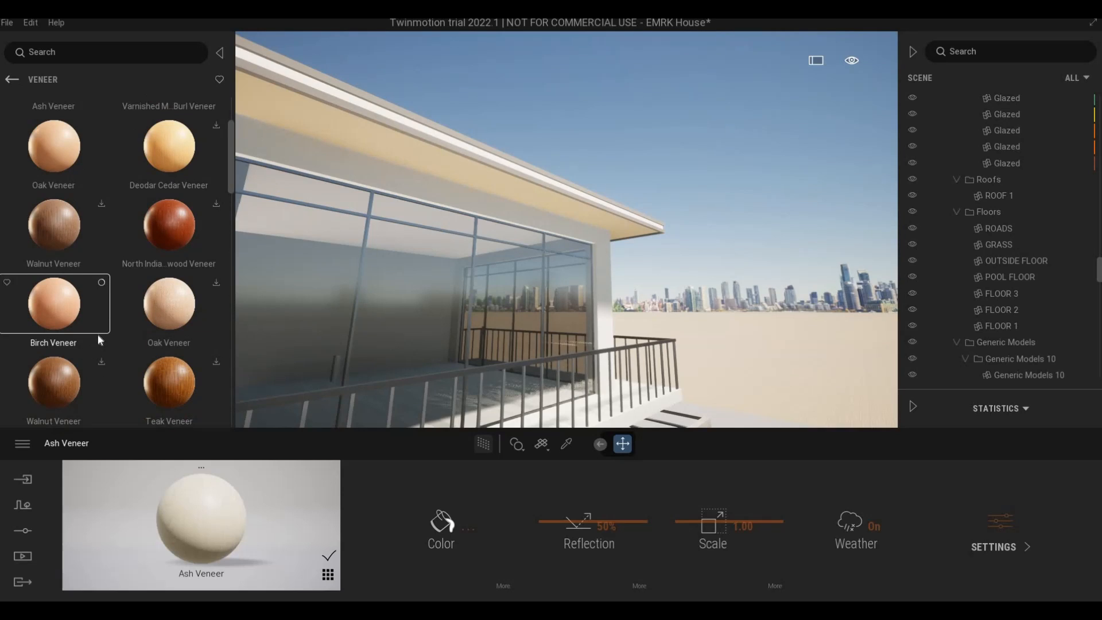
scroll(97, 333, down, 2)
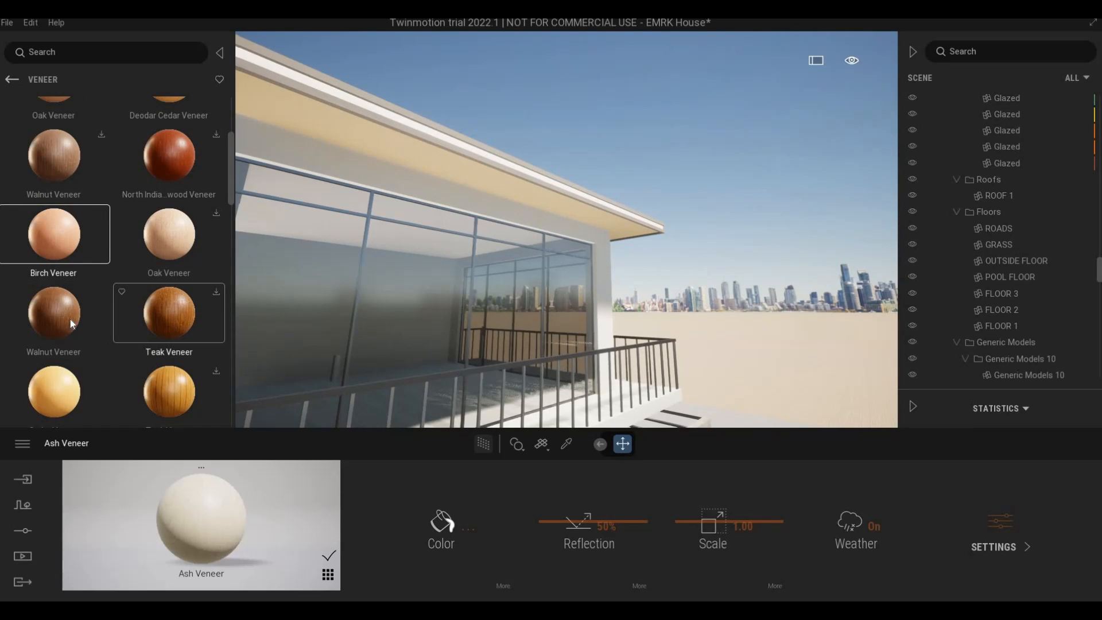
click(380, 142)
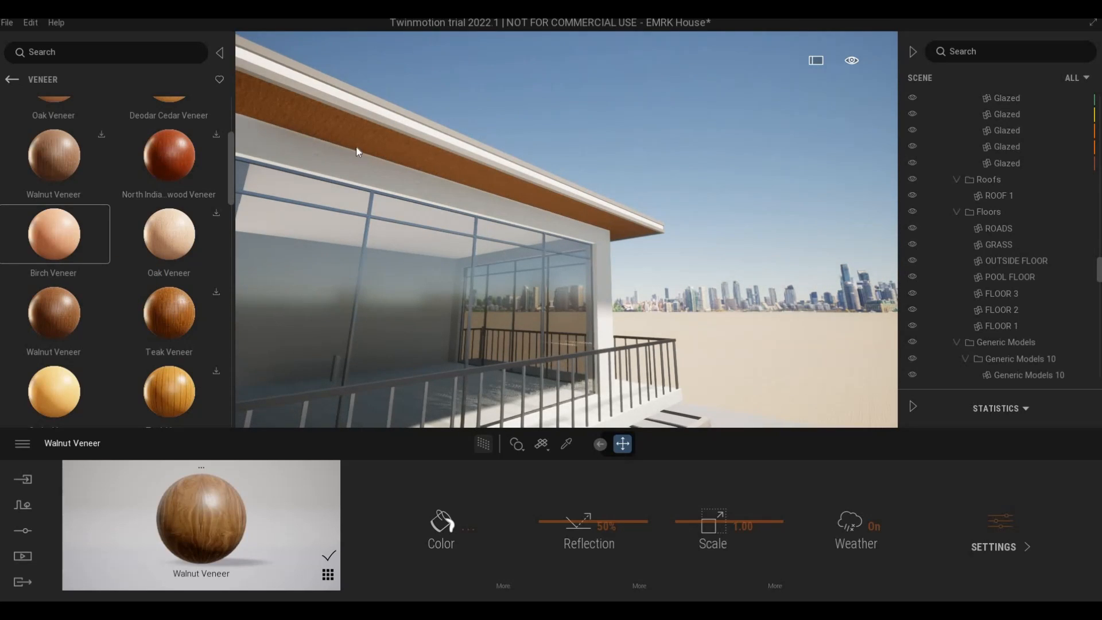
scroll(355, 146, up, 4)
scroll(389, 138, up, 5)
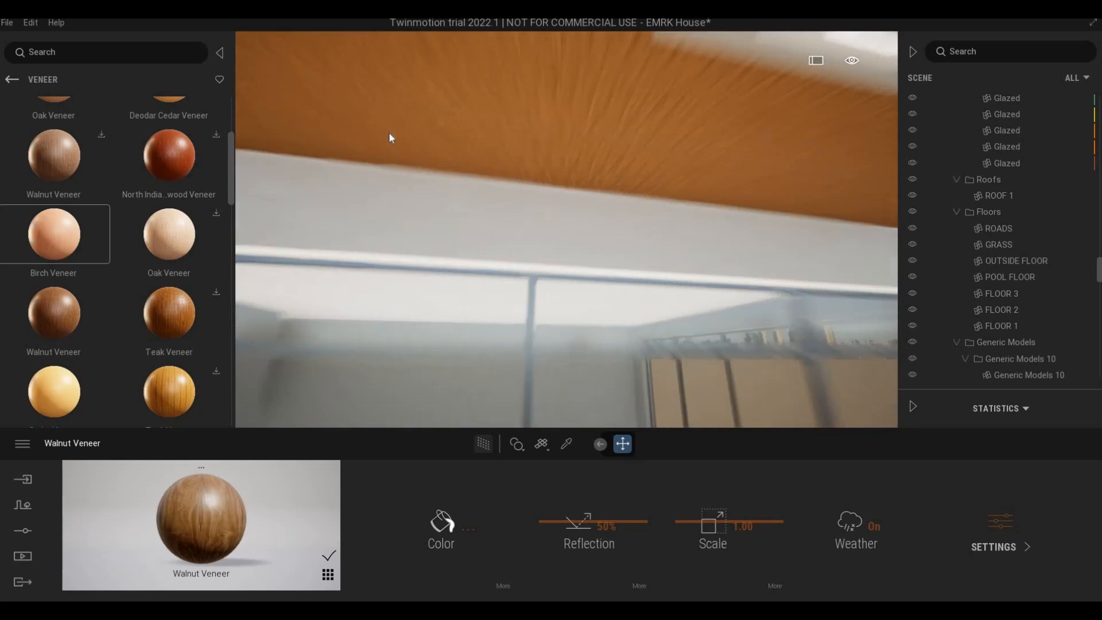
scroll(390, 137, down, 4)
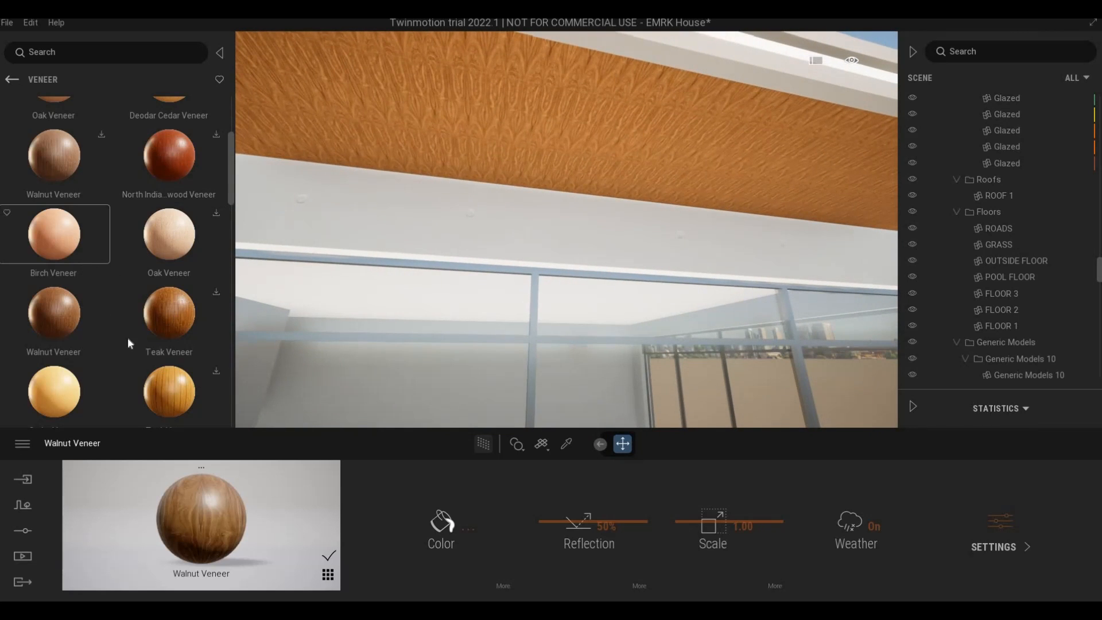
Step: Download the Varnished Redwood Burl Veneer and apply it to the roof overhang's underside
scroll(123, 344, up, 1)
scroll(95, 352, down, 4)
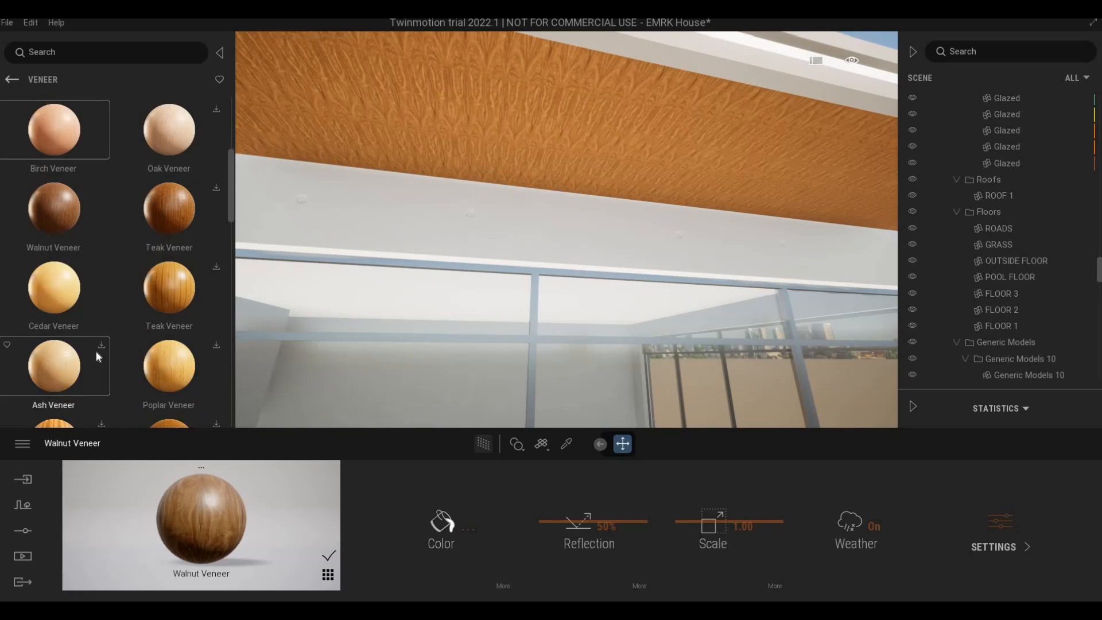
scroll(133, 336, down, 1)
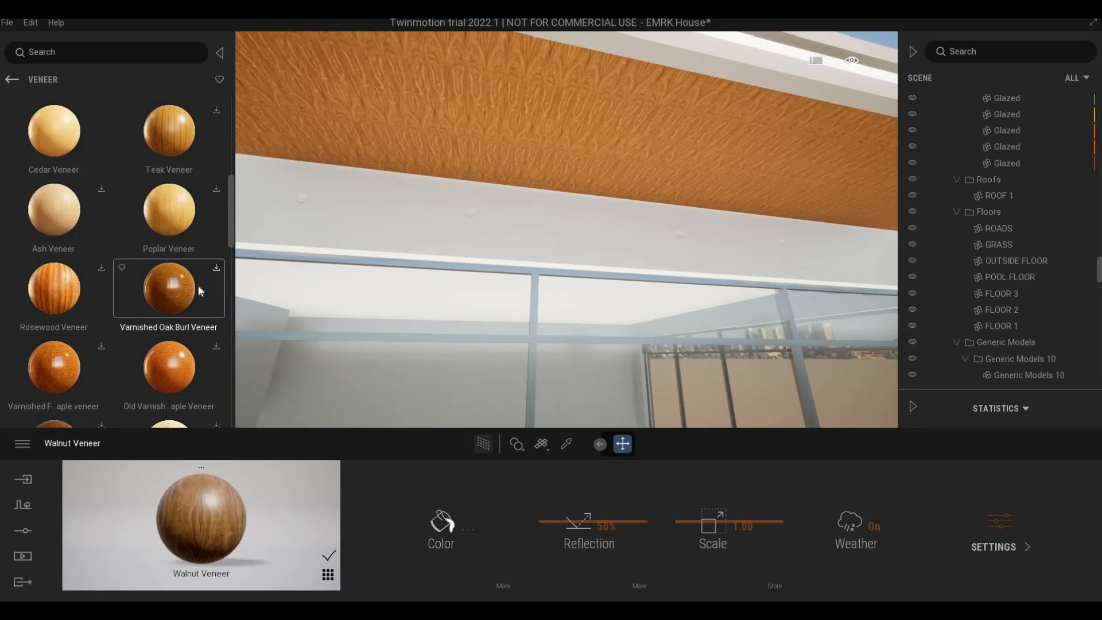
click(213, 349)
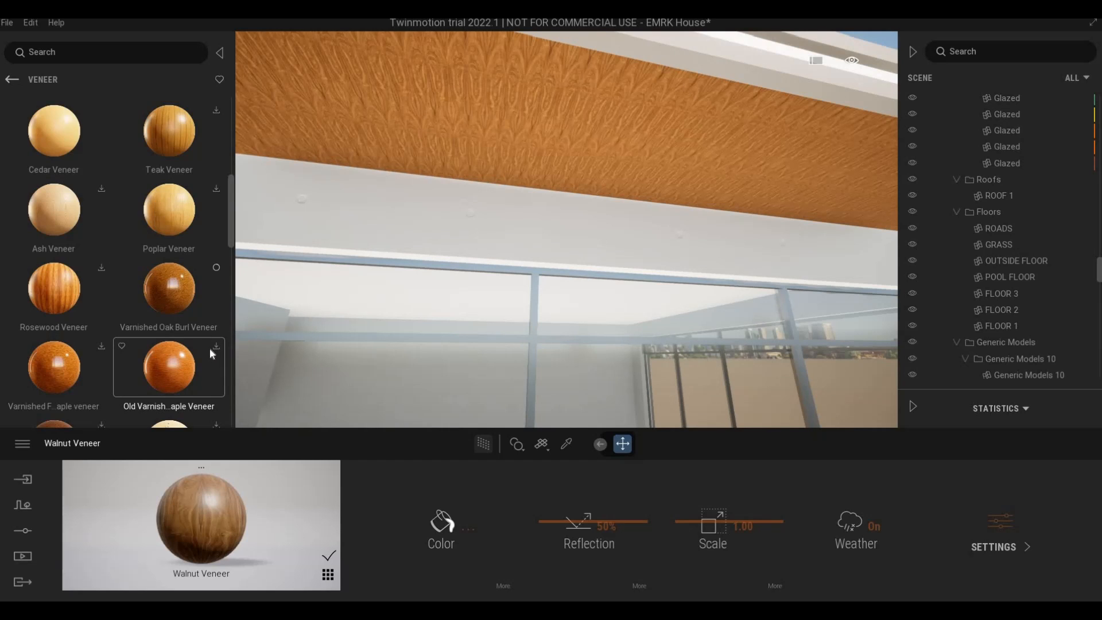
scroll(101, 333, down, 2)
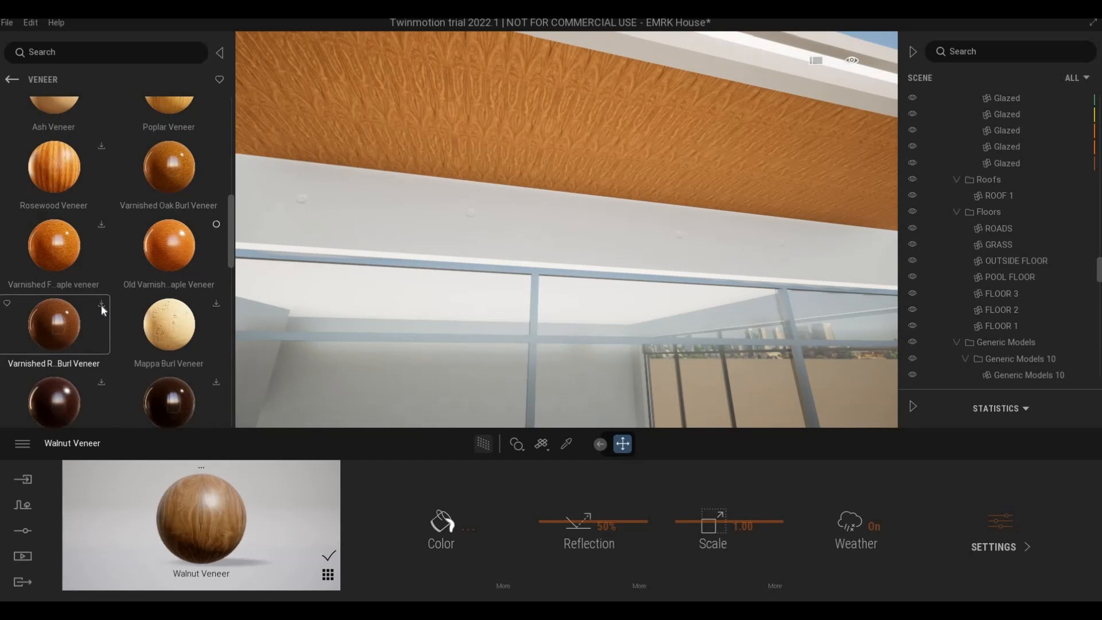
click(78, 339)
drag(52, 324, 440, 138)
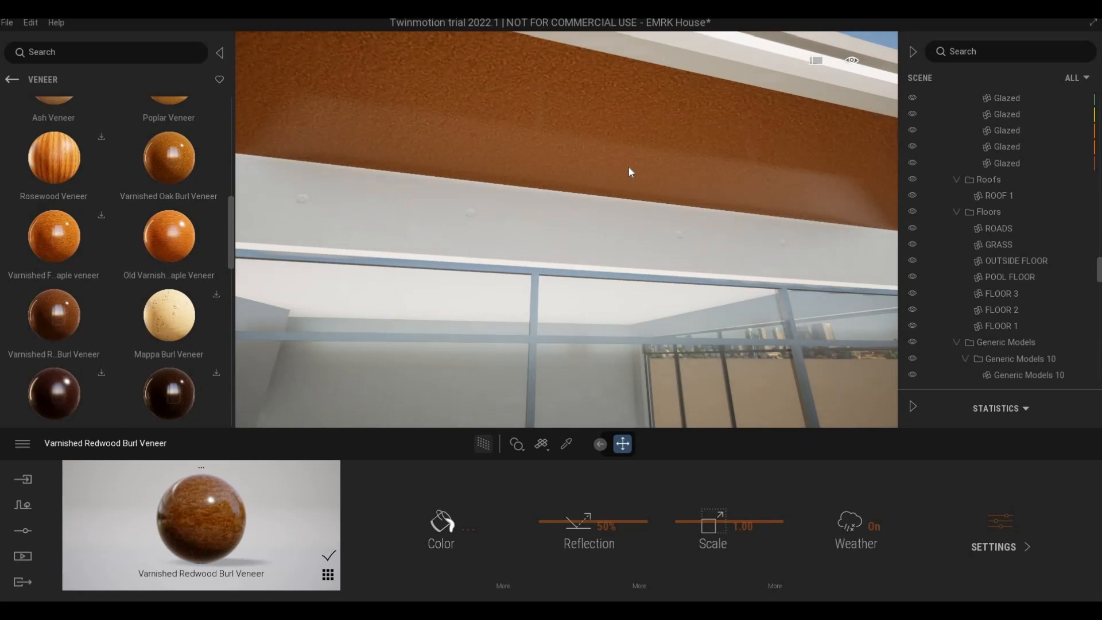
Step: Set the reflection of the Varnished Redwood Burl Veneer on the roof overhang to 33%
scroll(597, 207, down, 4)
scroll(490, 278, up, 2)
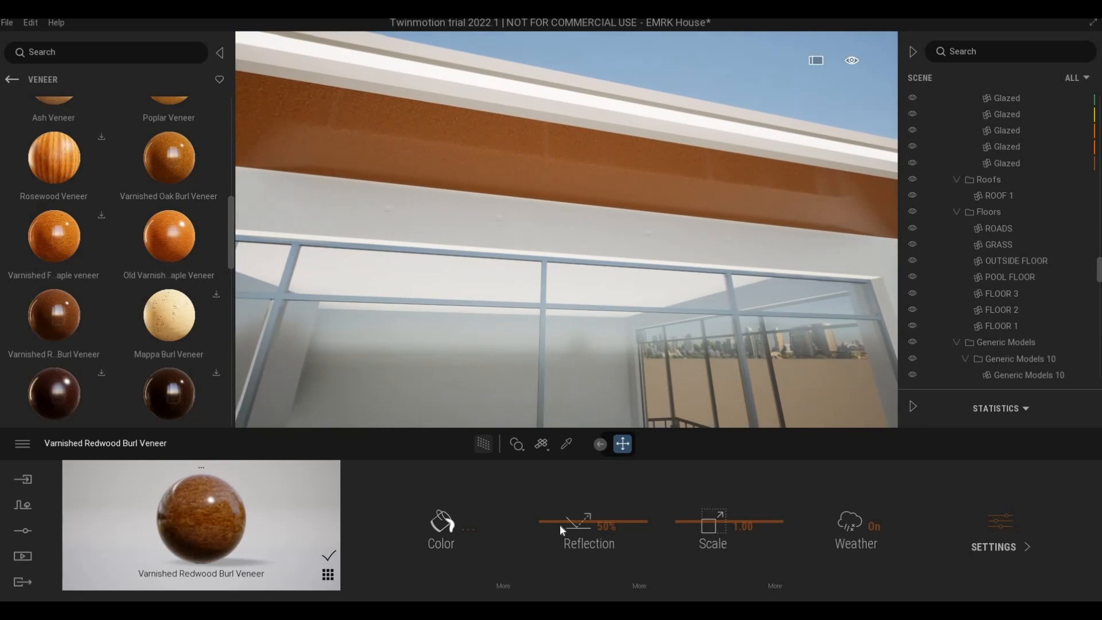
drag(560, 533, 542, 534)
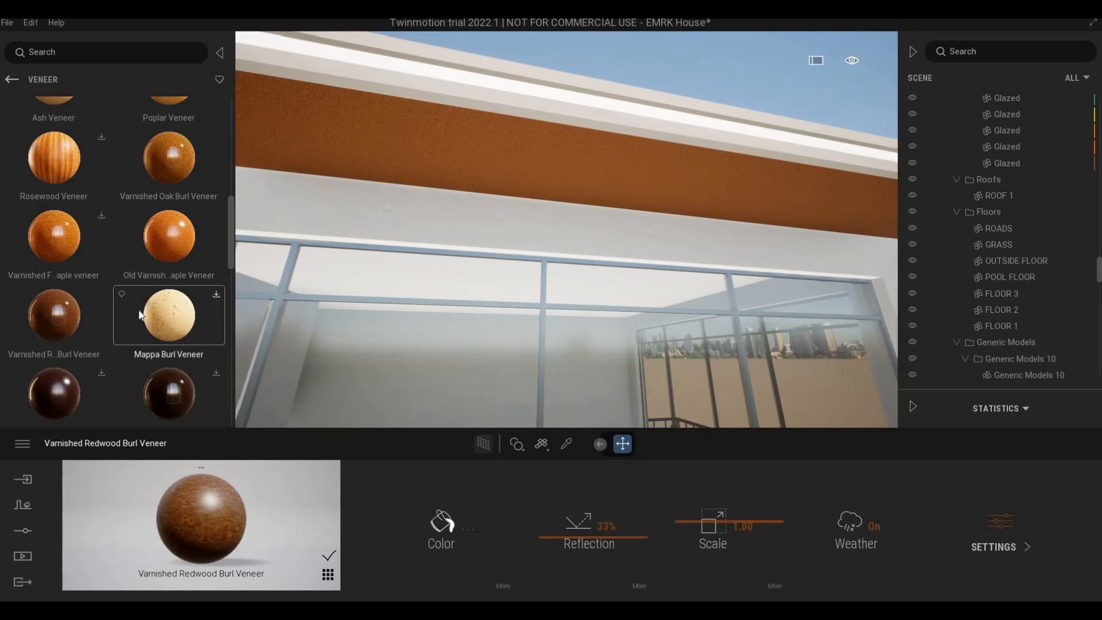
Step: Download the Old Varnished Oak Burl Veneer and try it on the roof overhang's underside
scroll(169, 319, down, 2)
scroll(74, 319, down, 2)
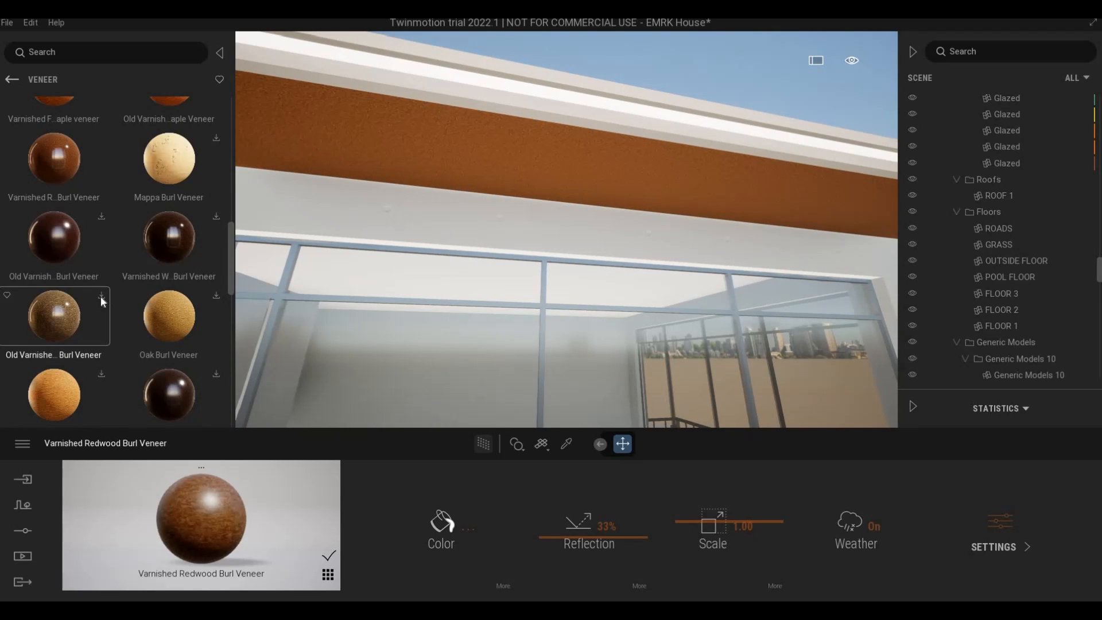
click(102, 295)
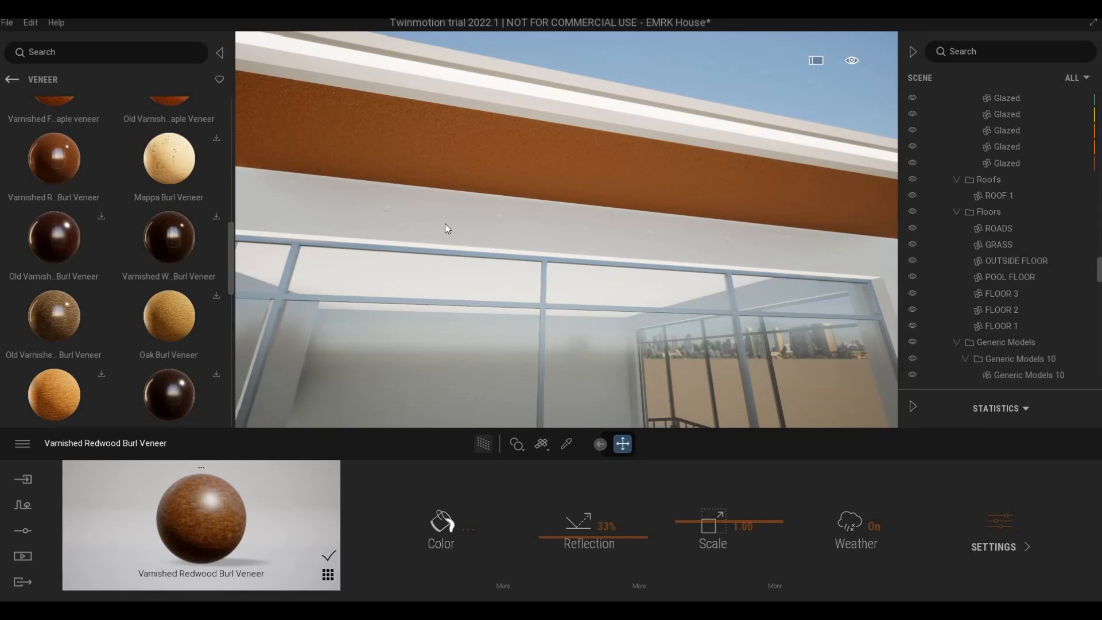
drag(96, 262, 564, 139)
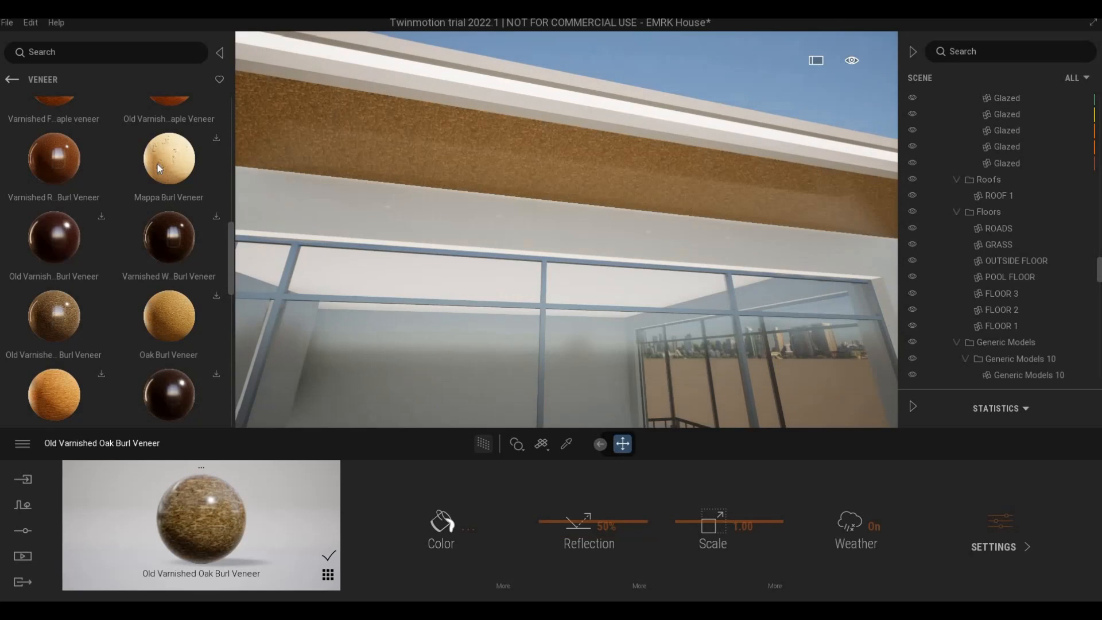
Step: Try the orange Wooden Planks from the Plank category on the roof overhang's underside at scale 4.10
click(12, 80)
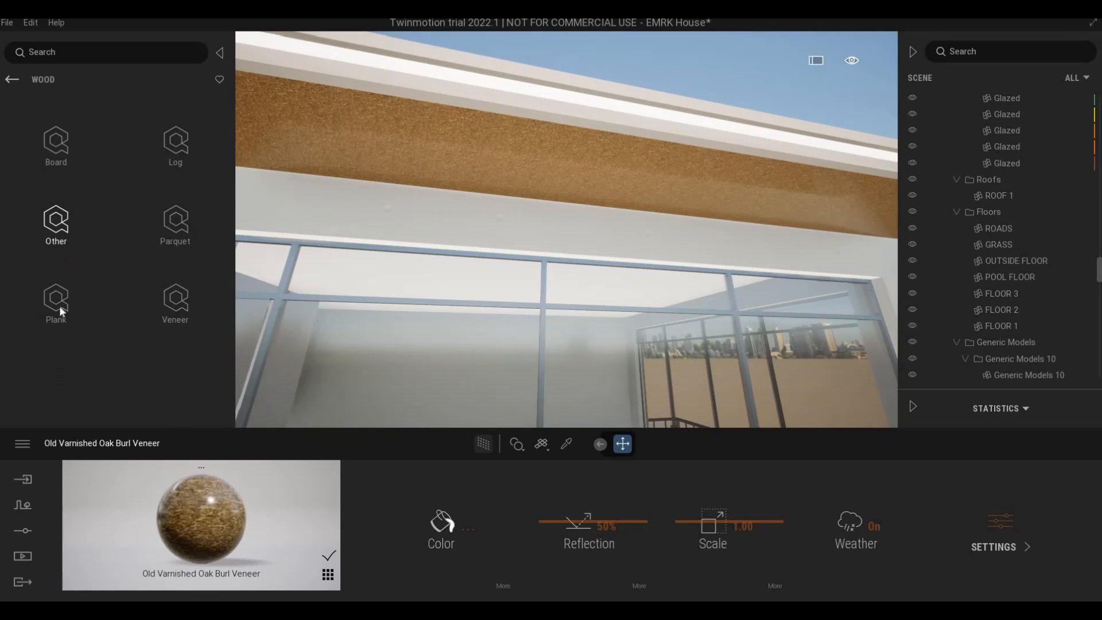
click(60, 304)
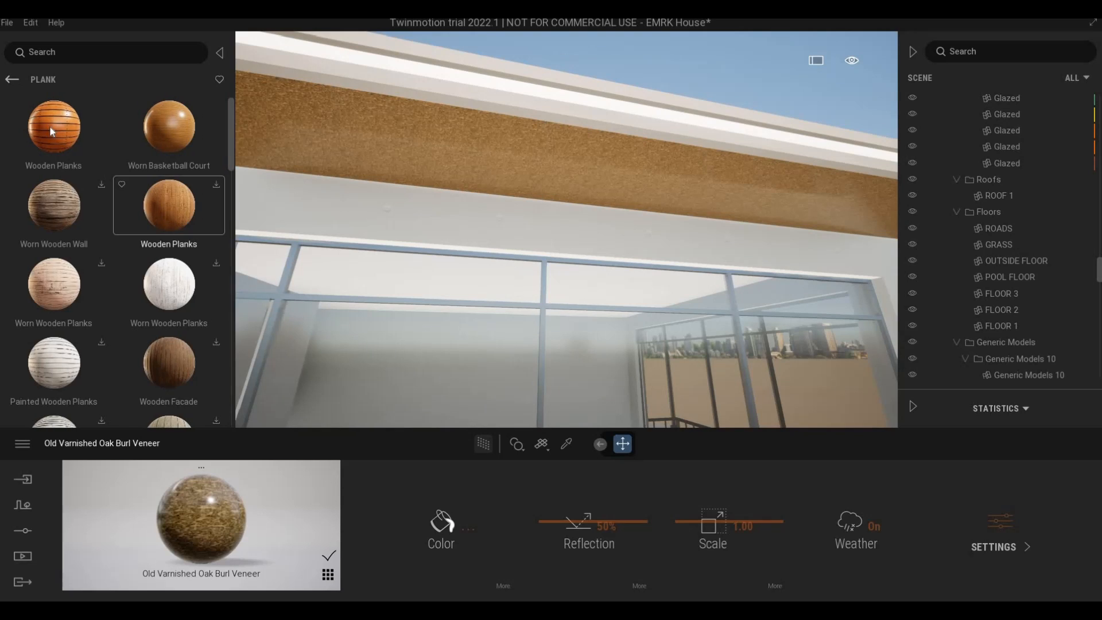
drag(46, 119, 412, 118)
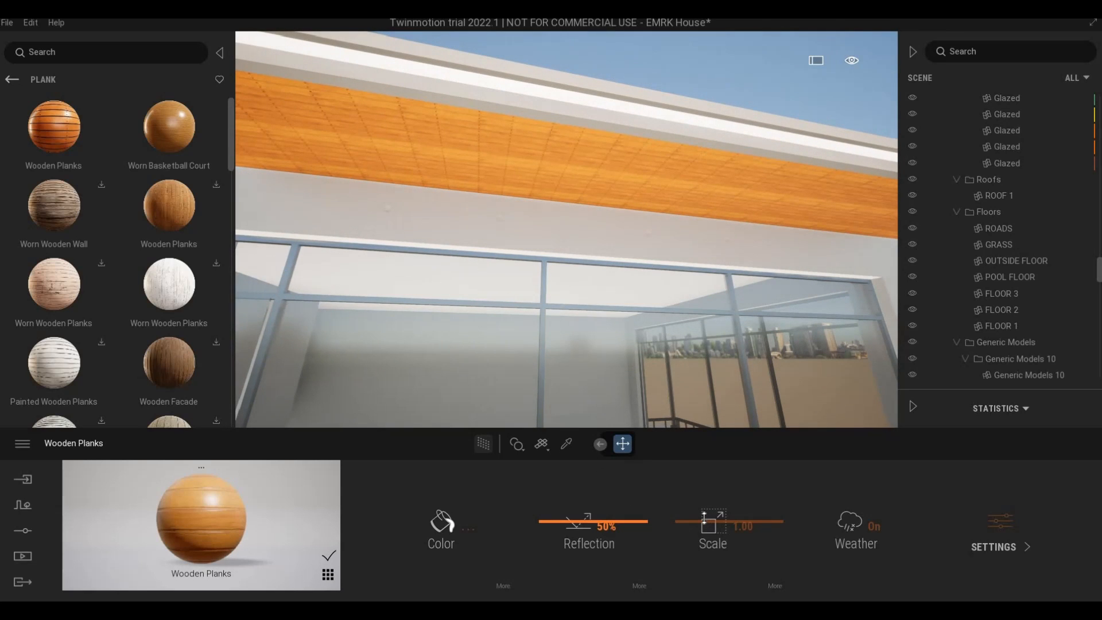
drag(705, 506, 86, 263)
Step: Download more plank materials, including the yellow and grey Wooden Planks, and apply the grey one to the roof overhang's underside
scroll(86, 281, down, 1)
scroll(95, 298, down, 8)
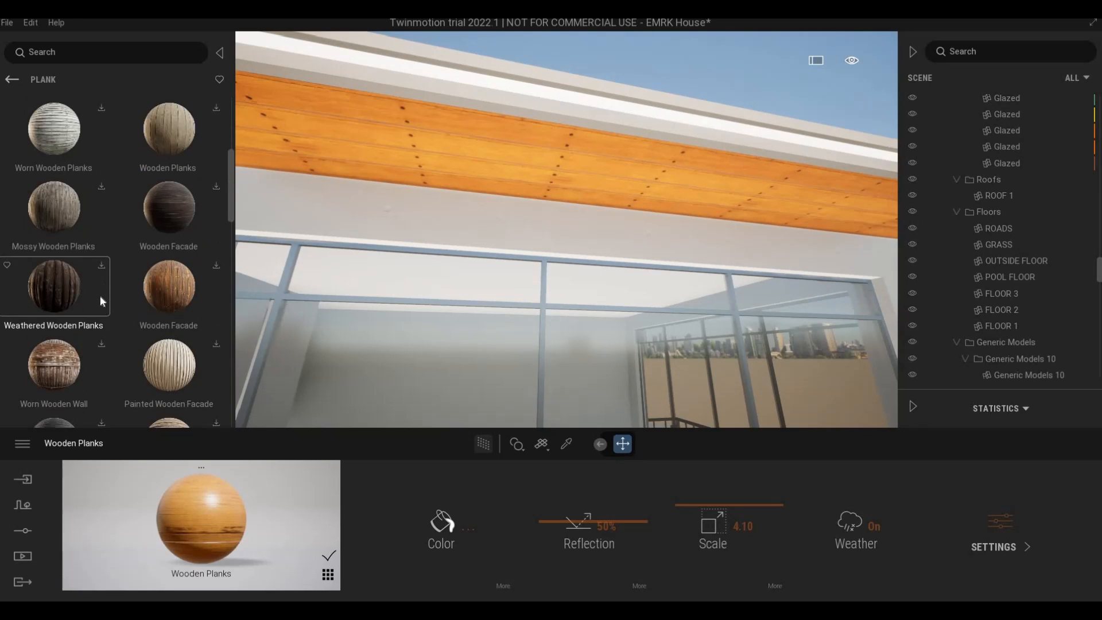
scroll(106, 297, down, 8)
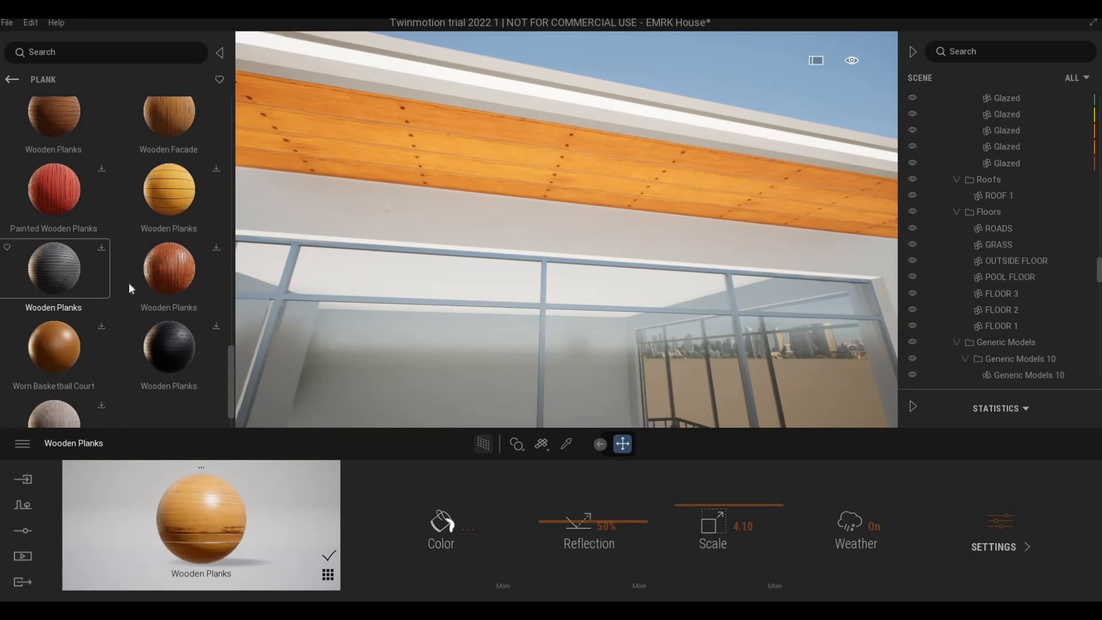
click(216, 169)
scroll(80, 256, down, 1)
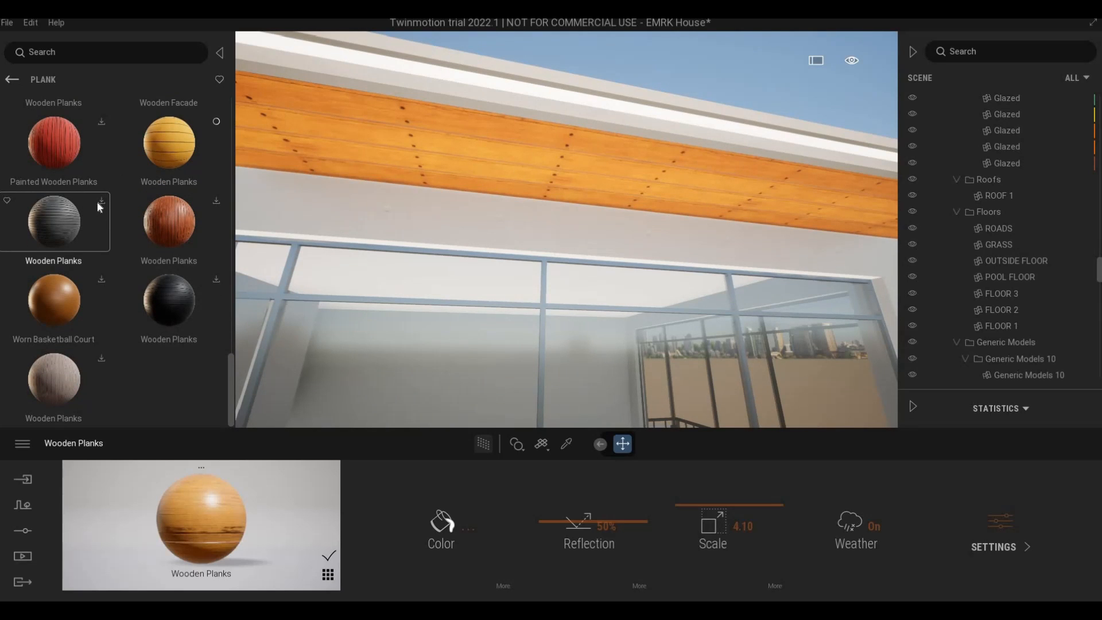
click(101, 281)
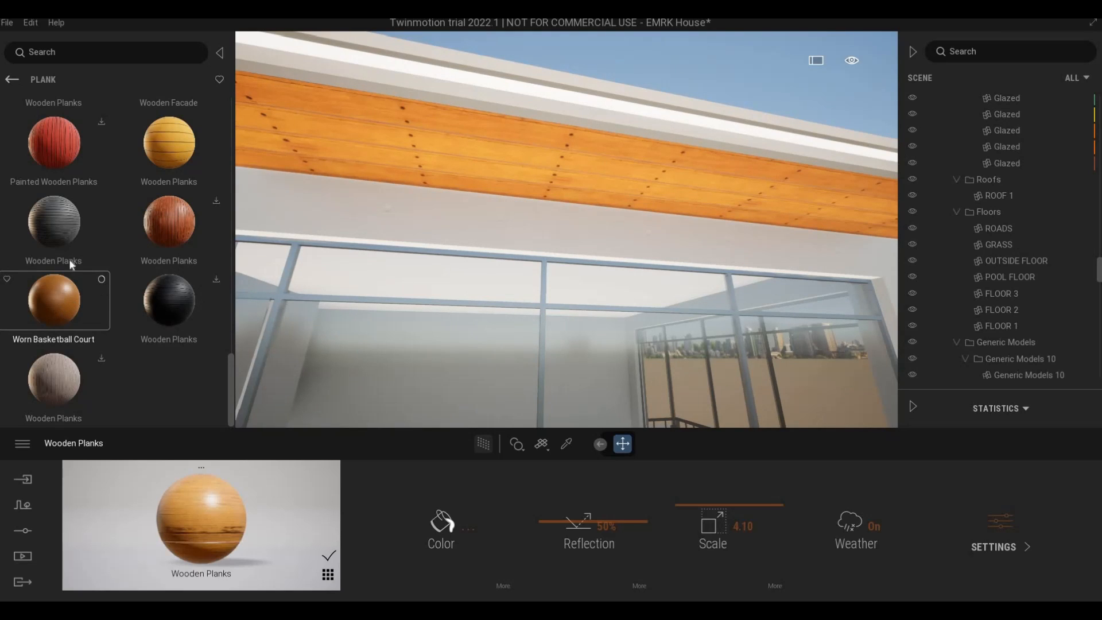
click(344, 157)
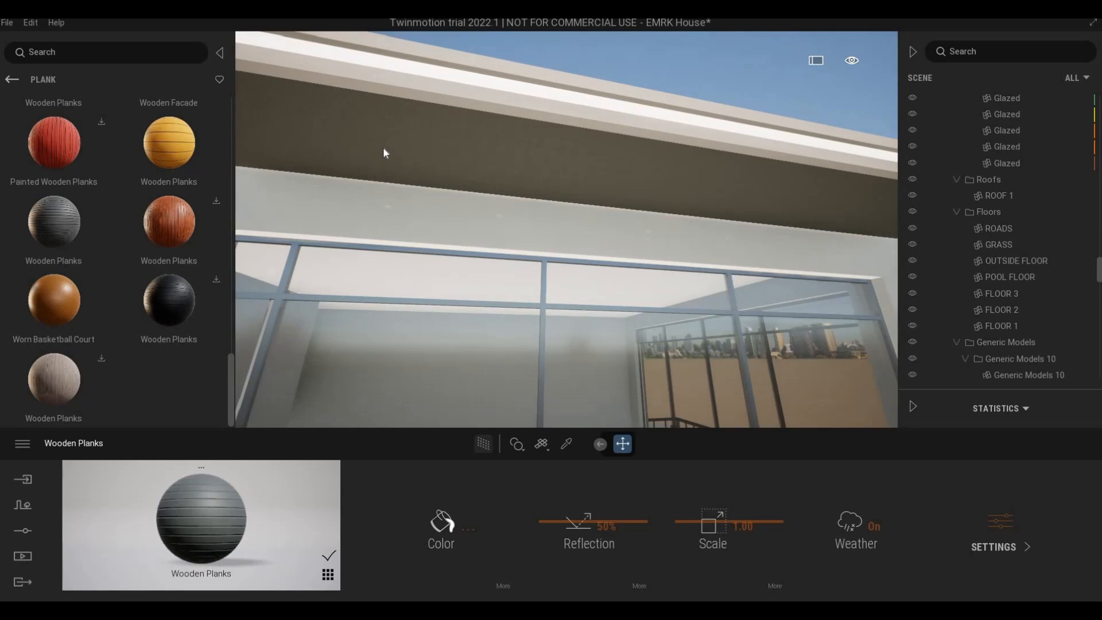
Step: Tint the grey Wooden Planks on the roof overhang a warm brown and set their scale to 4.32
scroll(384, 147, up, 3)
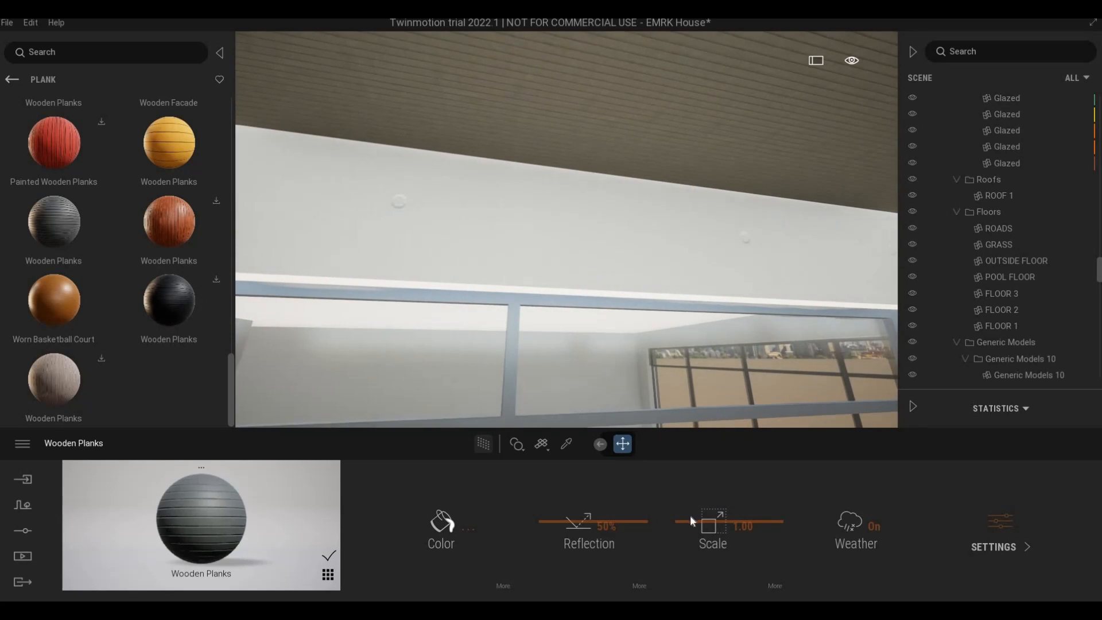
drag(690, 521, 526, 205)
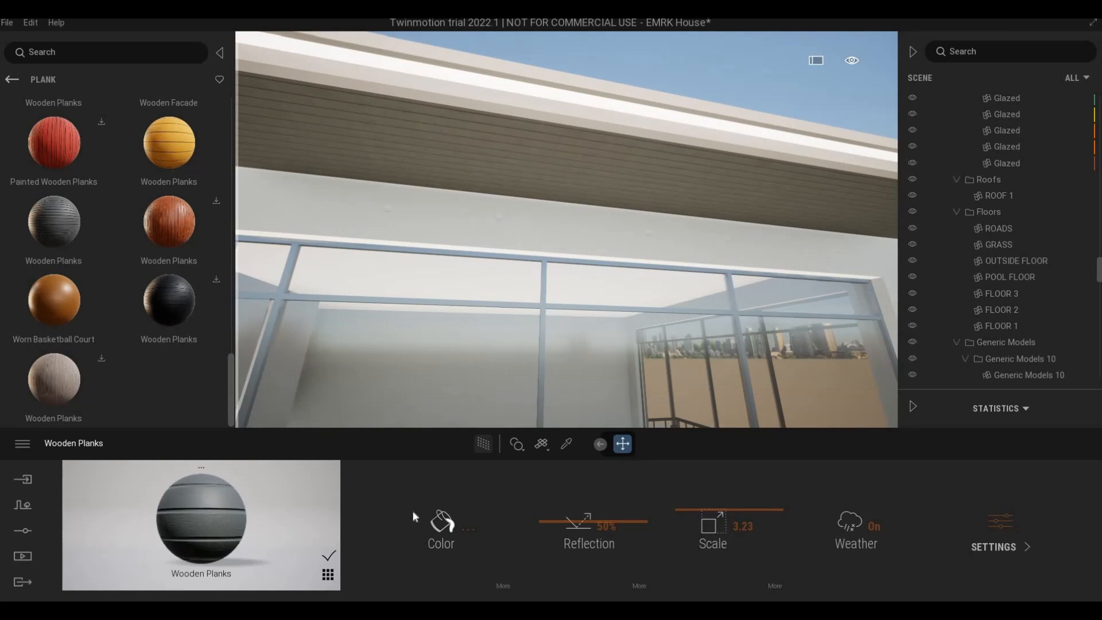
click(442, 522)
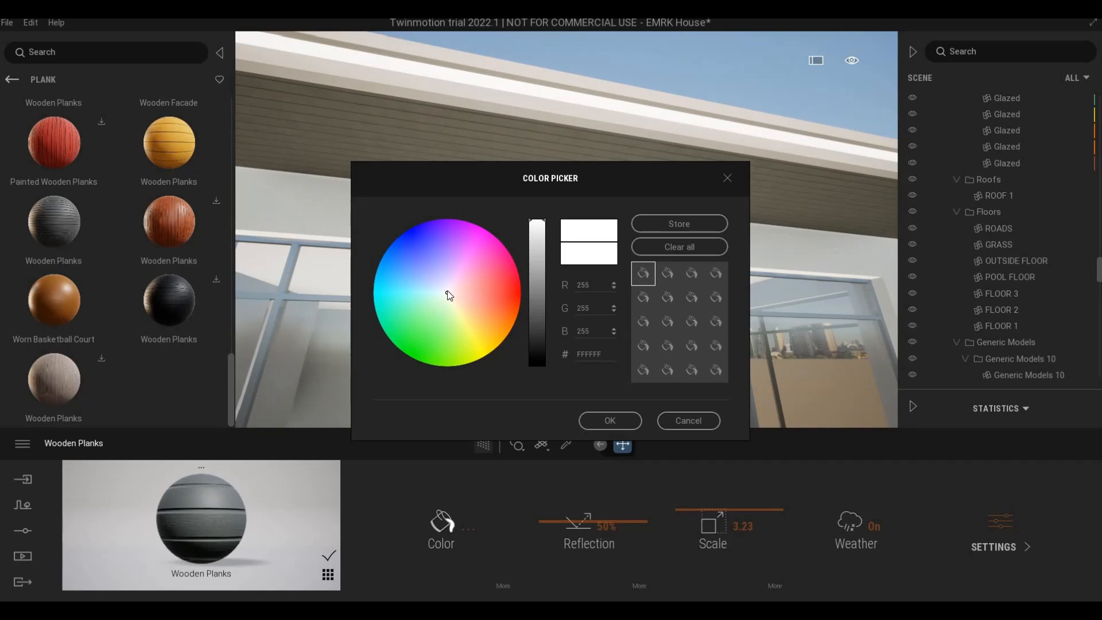
click(473, 309)
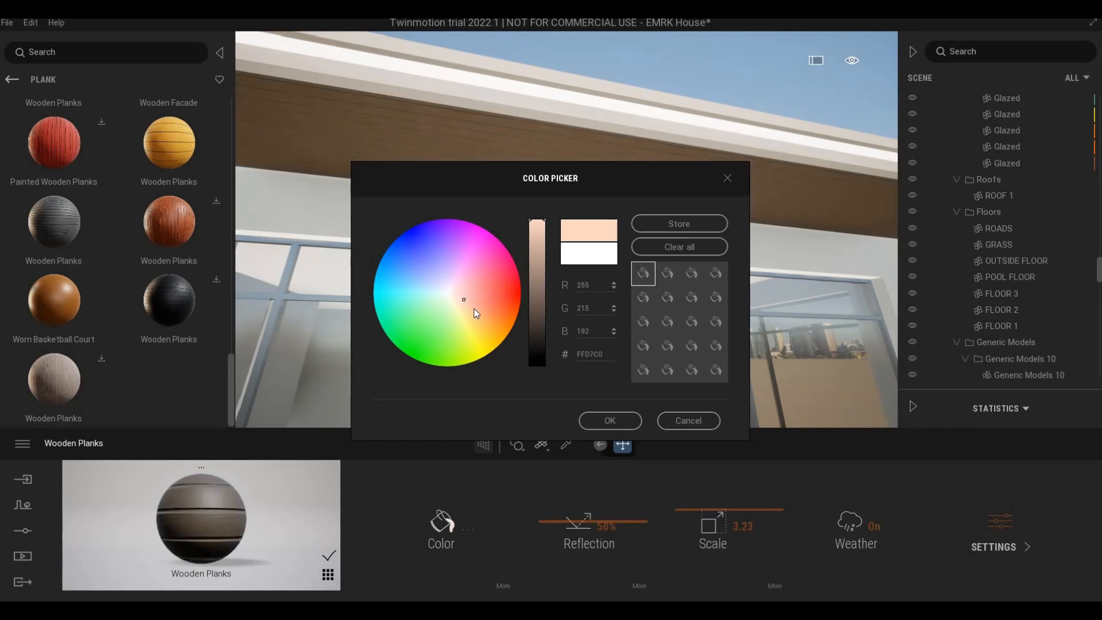
click(592, 418)
drag(690, 504, 741, 504)
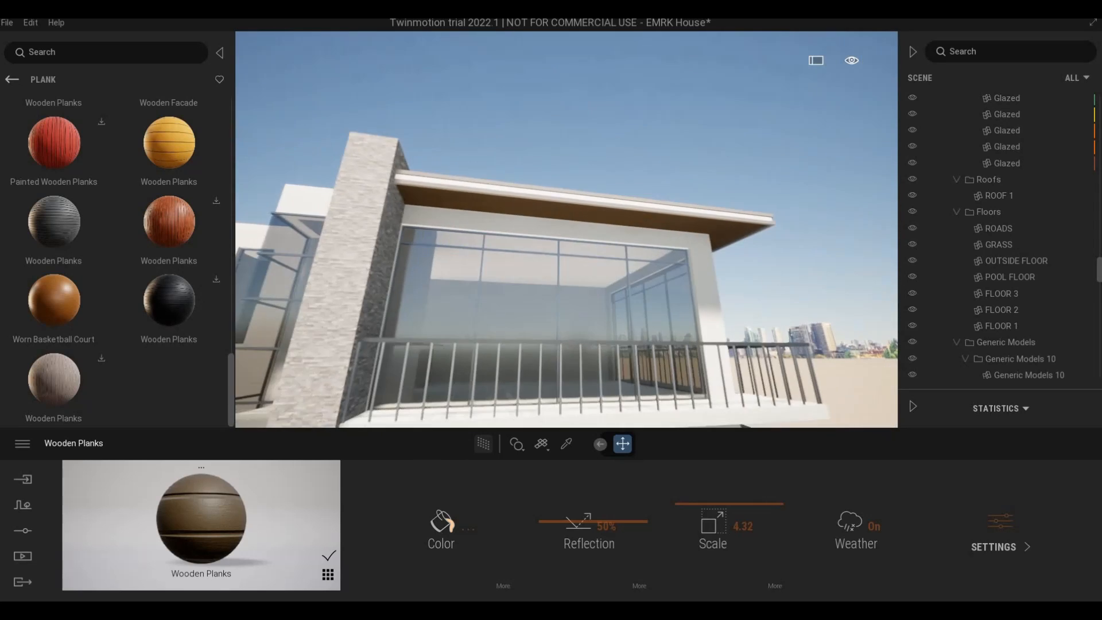
Step: Apply the Brass metal from the Twinmotion materials to the grey edge trim of the roof
right_drag(567, 258, 463, 351)
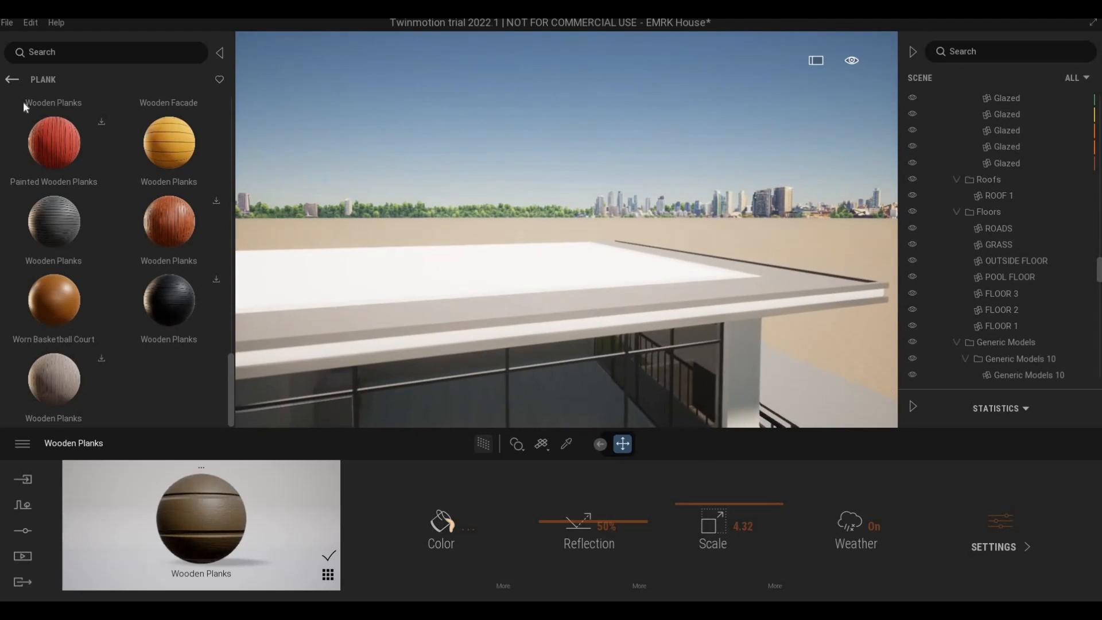
click(12, 80)
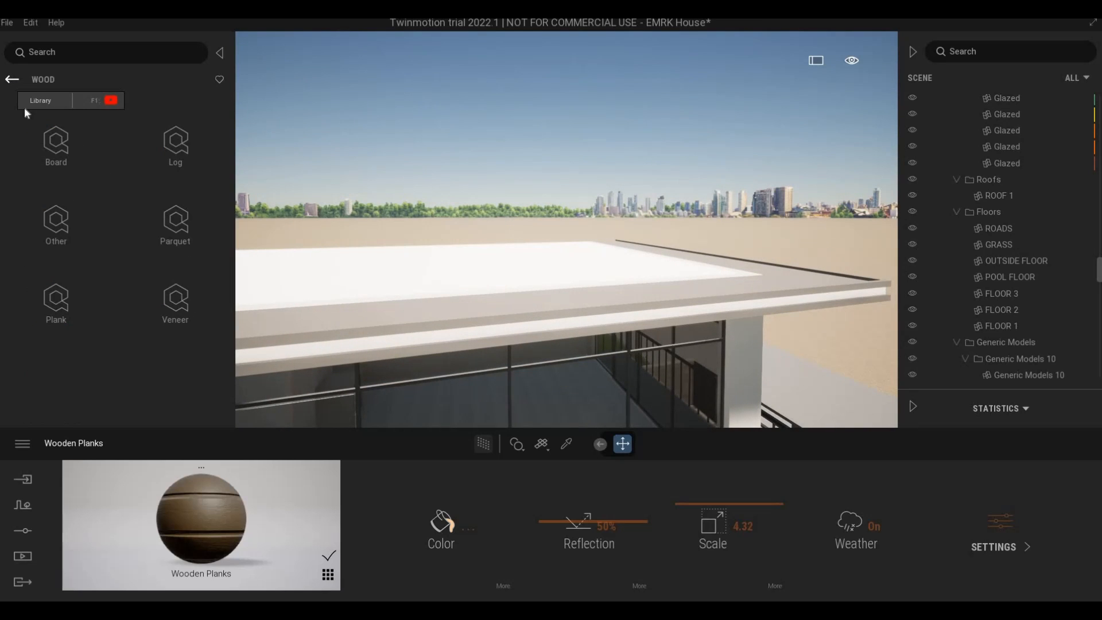
click(12, 80)
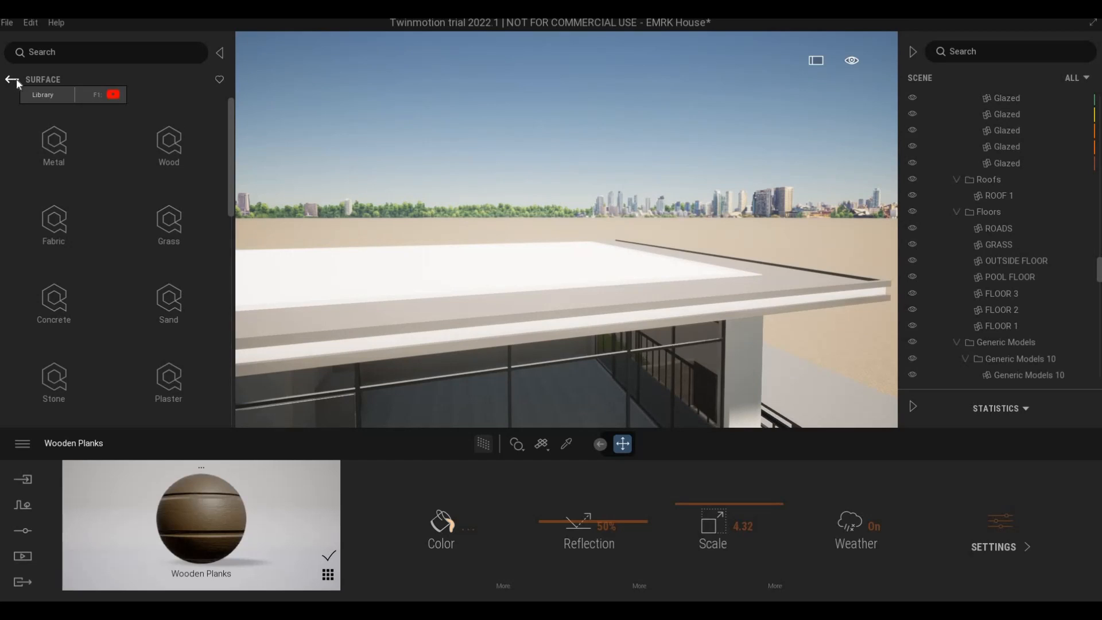
click(12, 81)
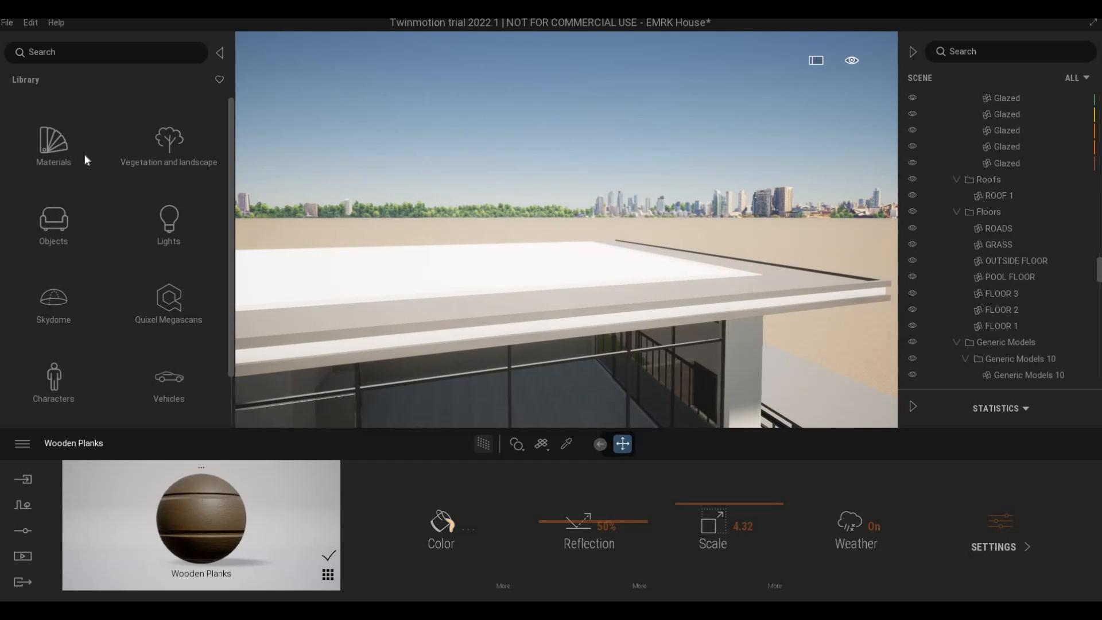
click(77, 153)
click(156, 156)
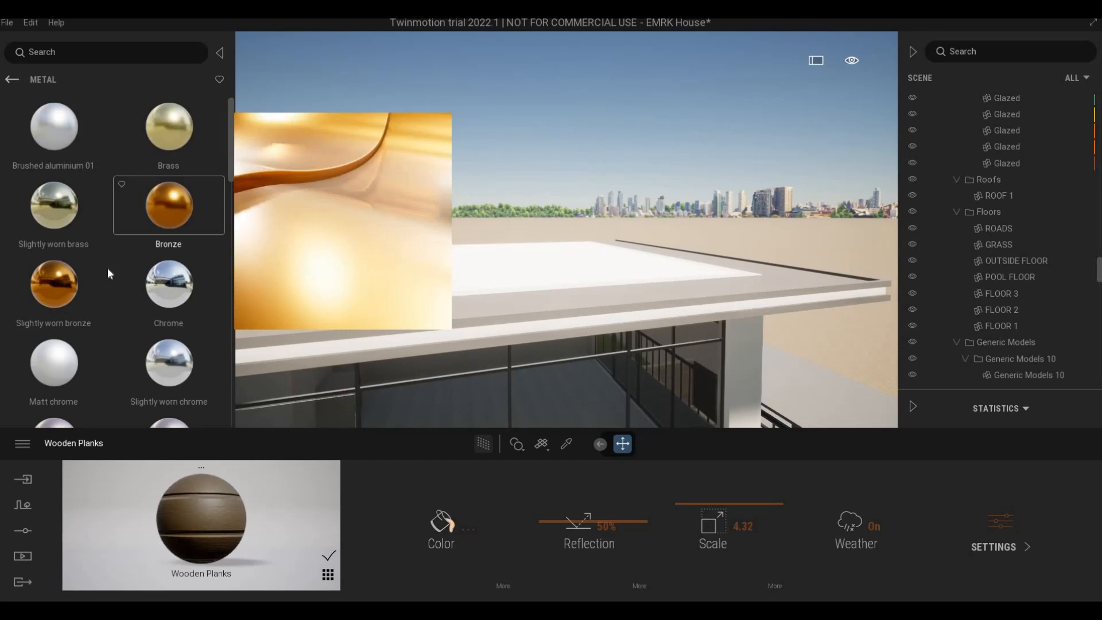
scroll(95, 248, down, 4)
scroll(84, 248, up, 2)
scroll(84, 247, up, 1)
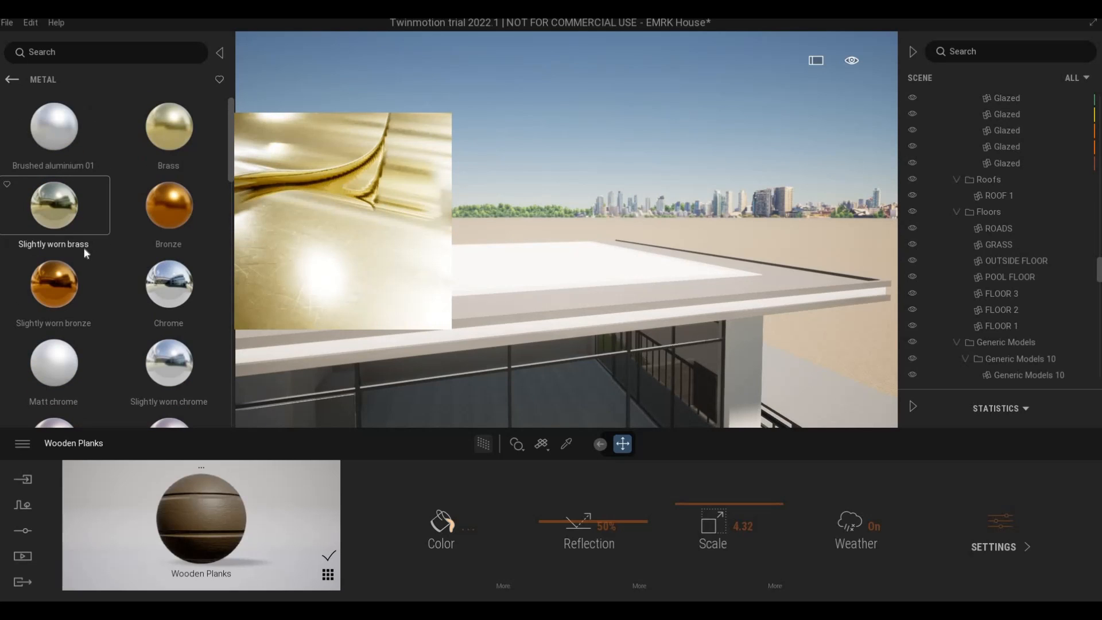
drag(389, 328, 390, 328)
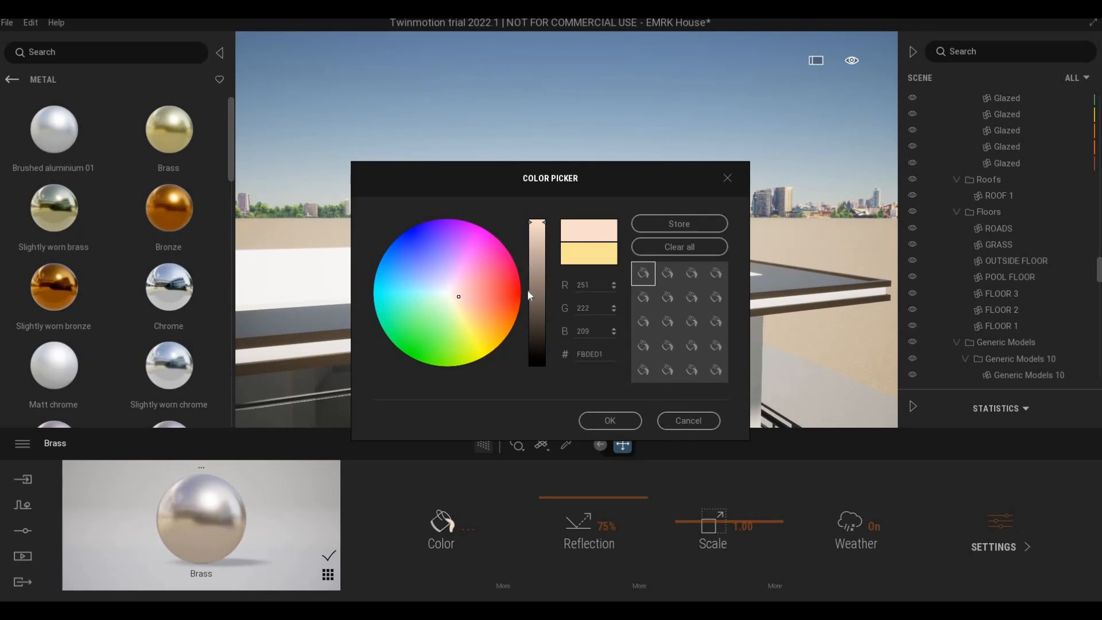
Step: Darken the roof trim's Brass material to the near-black colour 322C2A
drag(527, 319, 529, 384)
click(530, 384)
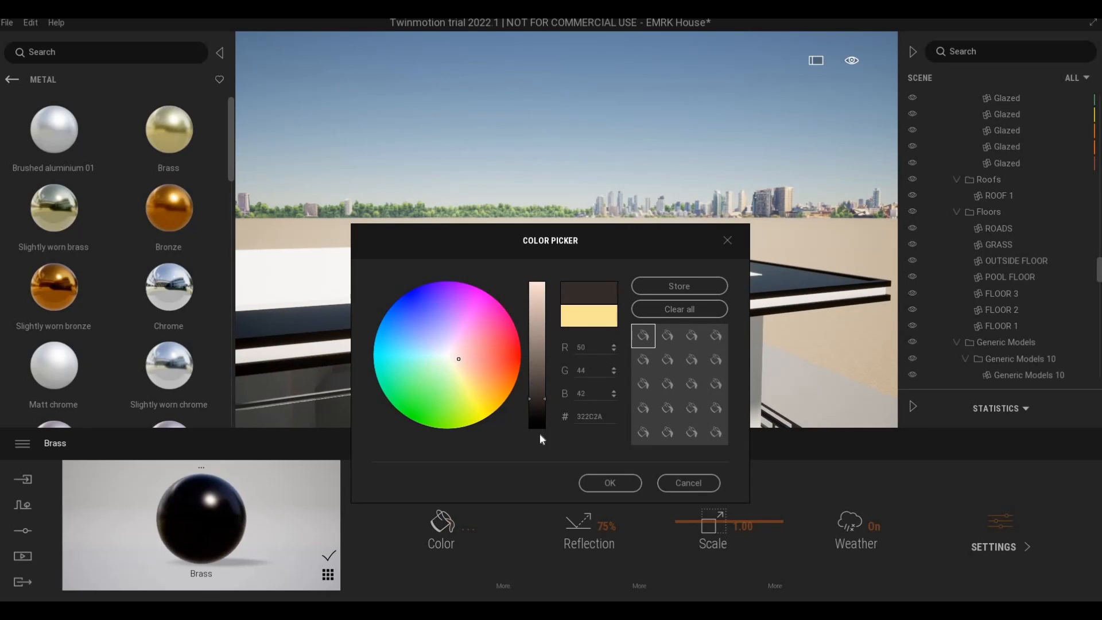
click(593, 484)
Step: Try the Copper metal on the white fascia band between the dark roof trims
middle_drag(485, 409, 470, 398)
middle_drag(339, 234, 404, 177)
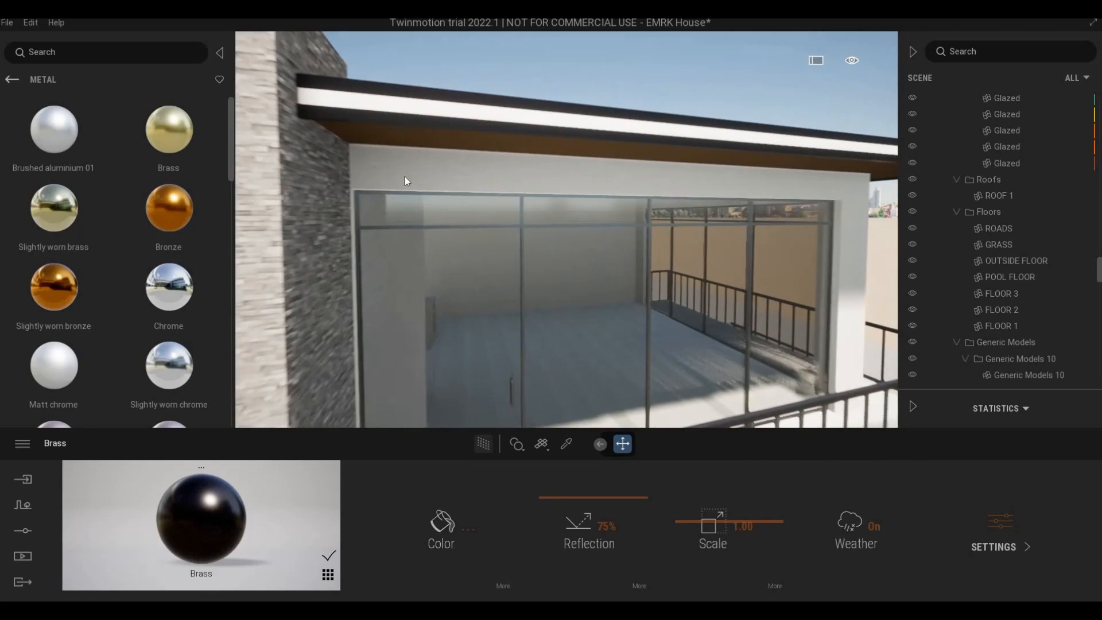
scroll(407, 200, up, 3)
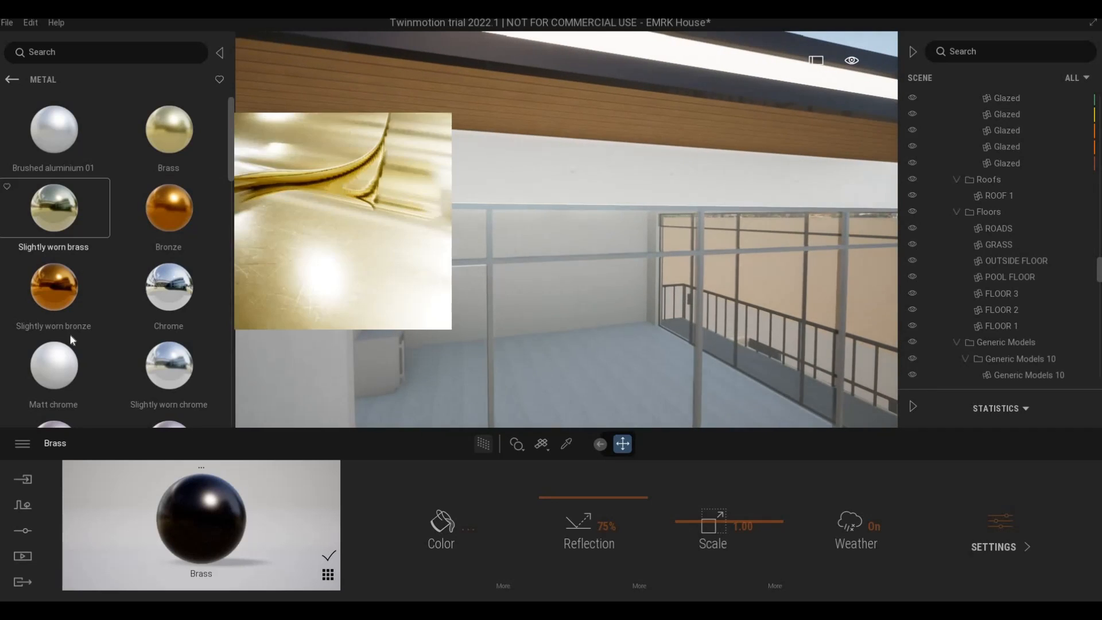
scroll(71, 336, down, 1)
scroll(71, 339, down, 4)
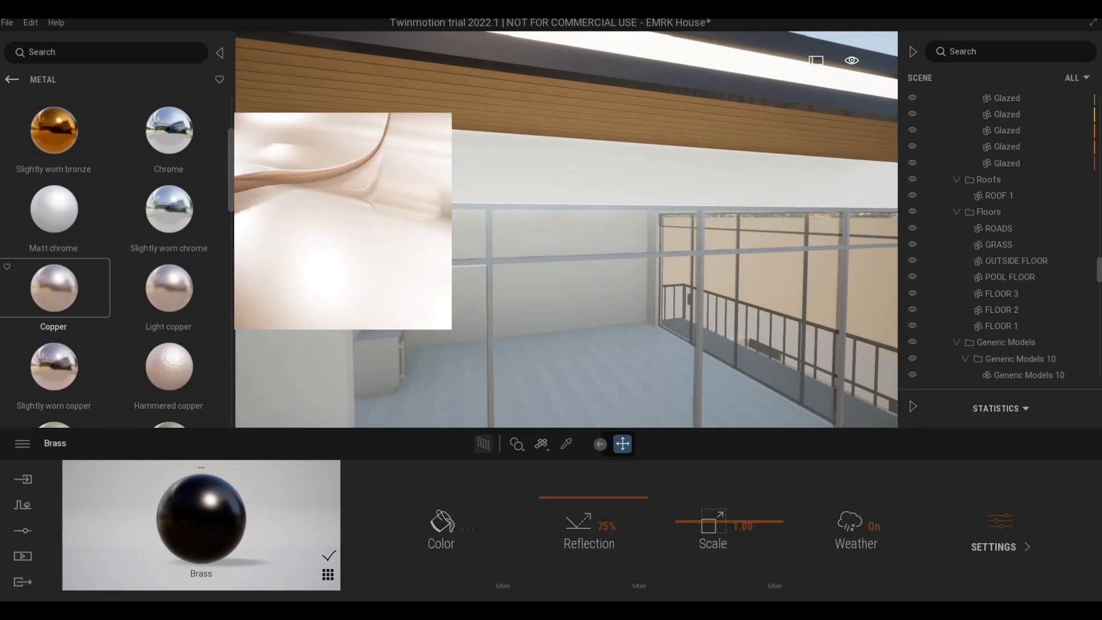
middle_drag(261, 290, 258, 327)
drag(84, 291, 449, 87)
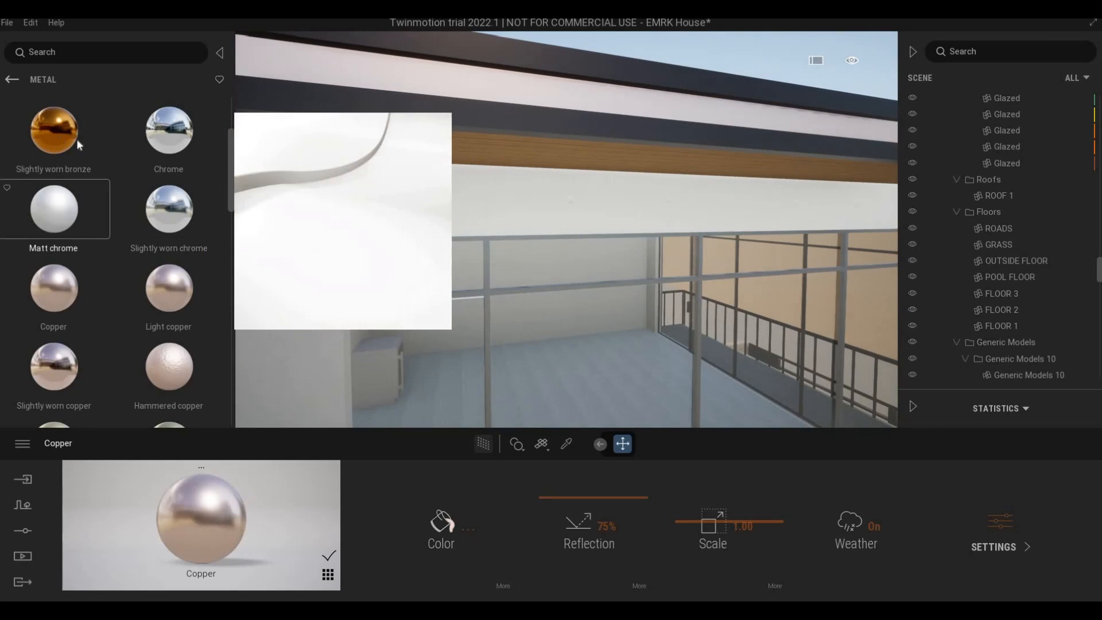
Step: Apply the Slightly worn bronze metal to the roof's fascia band and check it from a distance
drag(57, 132, 461, 94)
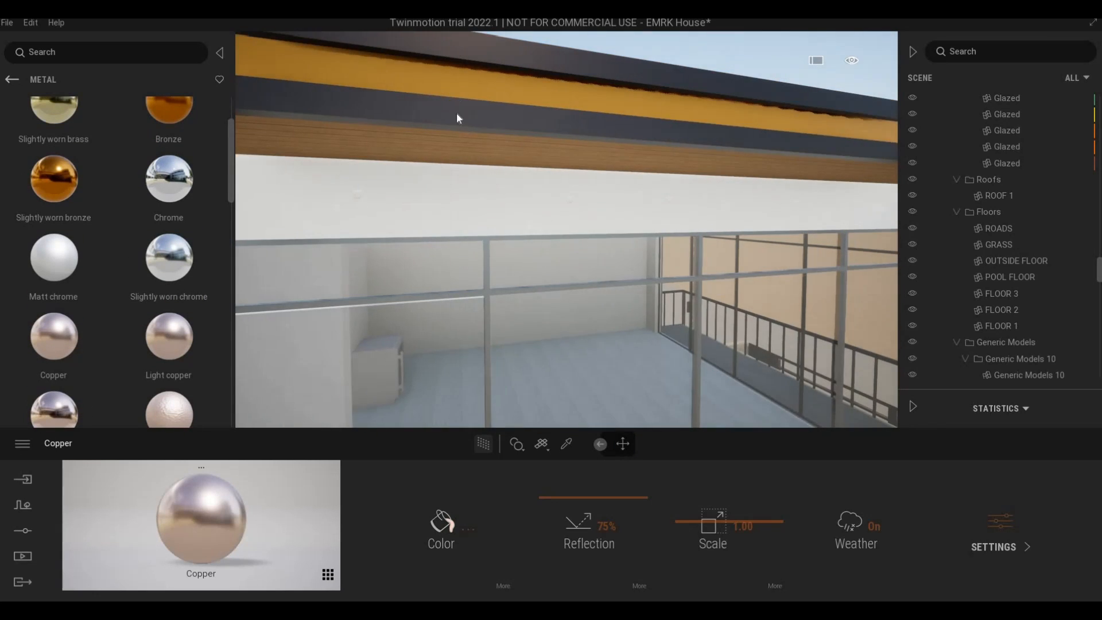
scroll(457, 113, down, 3)
scroll(457, 113, down, 3)
shift+middle_drag(456, 113, 452, 196)
scroll(452, 196, down, 5)
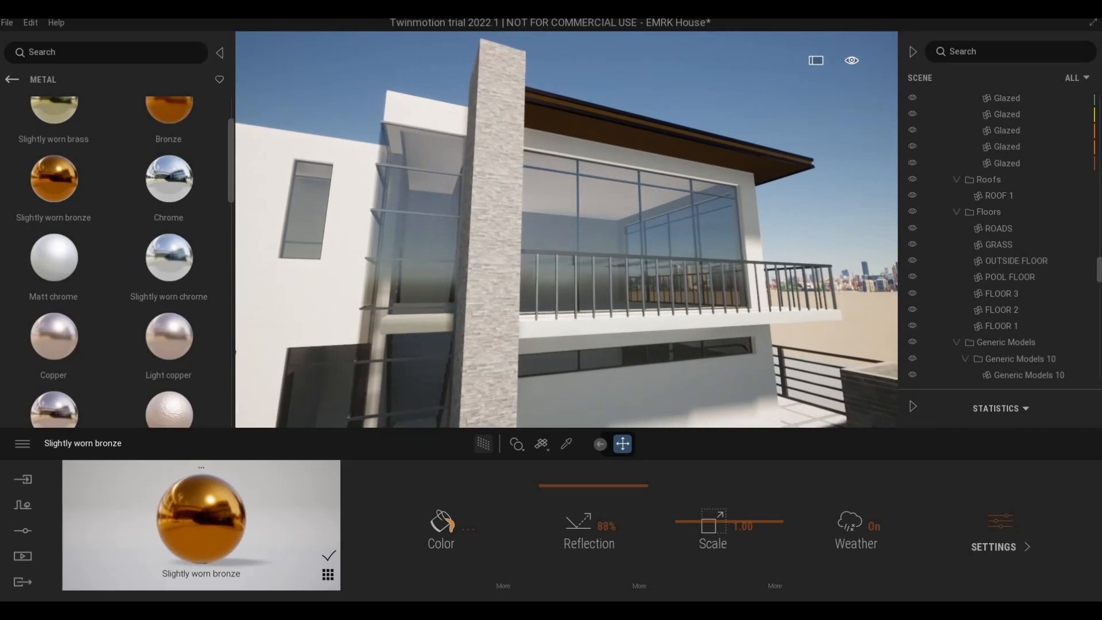
middle_drag(343, 239, 372, 244)
scroll(402, 254, down, 2)
scroll(431, 284, up, 3)
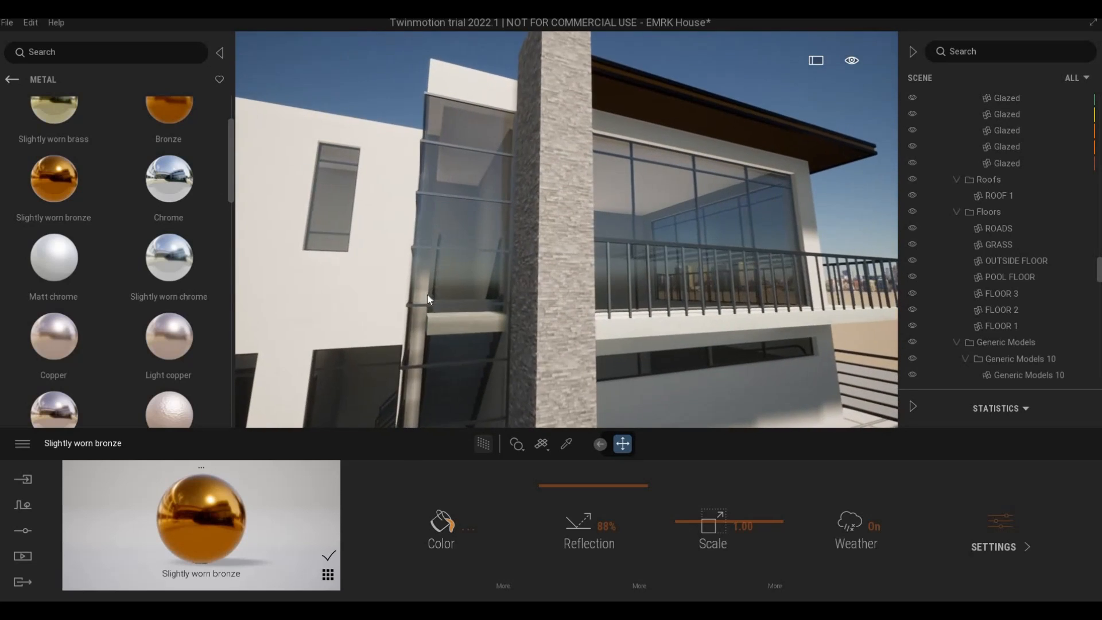
Step: Sample the Two sided glass from the patio door by the pool and darken its colour to 535353
middle_drag(429, 294, 488, 276)
scroll(433, 308, down, 3)
scroll(422, 326, down, 3)
scroll(448, 330, down, 3)
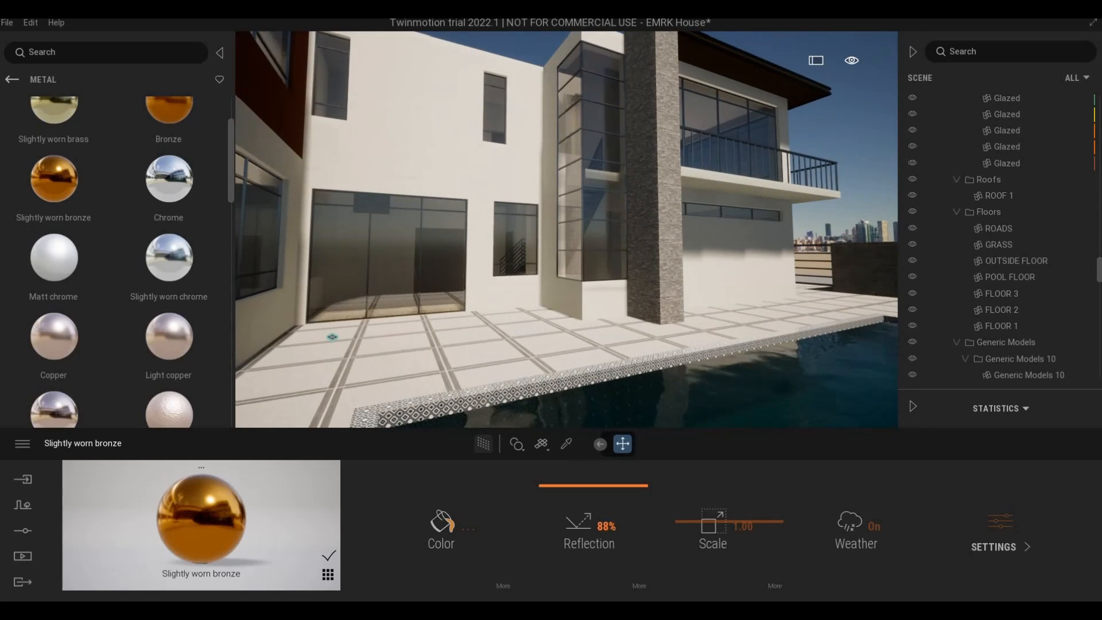
click(566, 444)
click(411, 285)
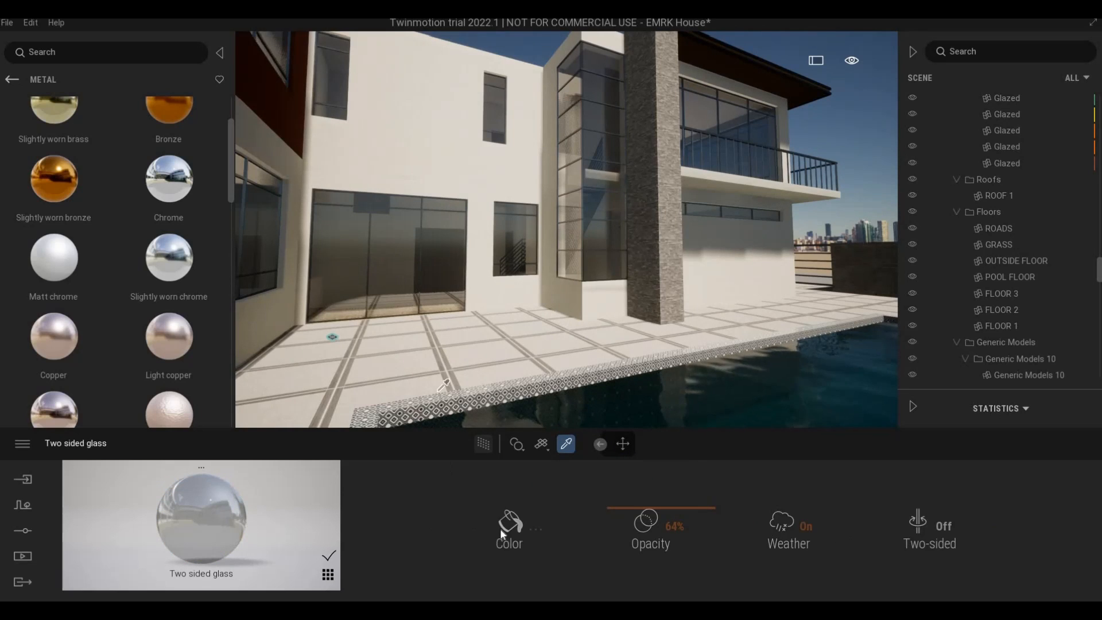
click(510, 522)
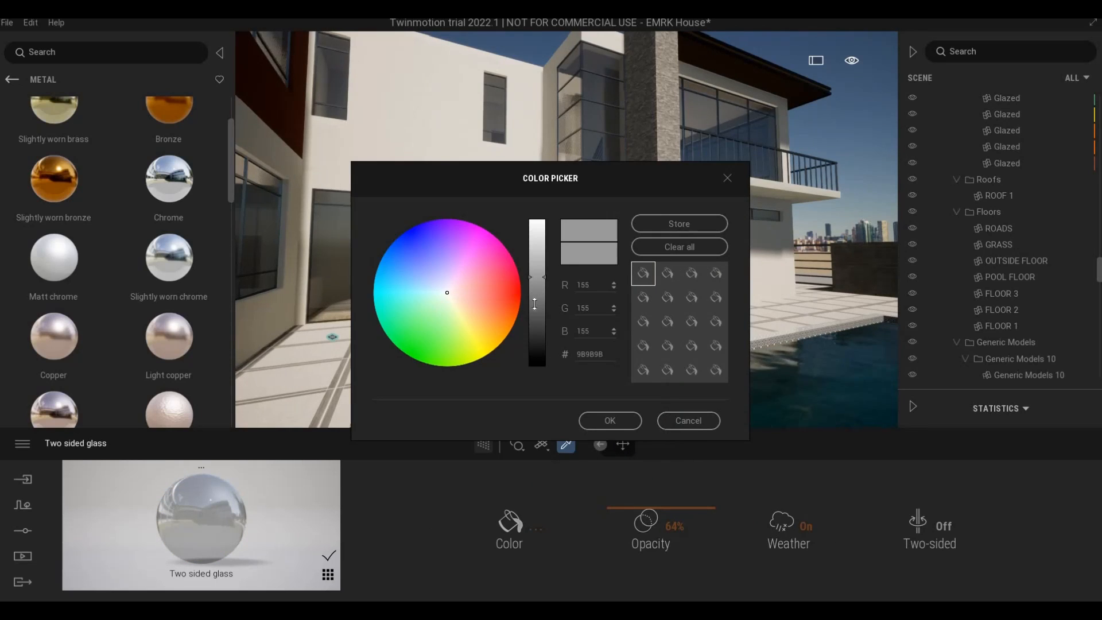
drag(535, 304, 538, 317)
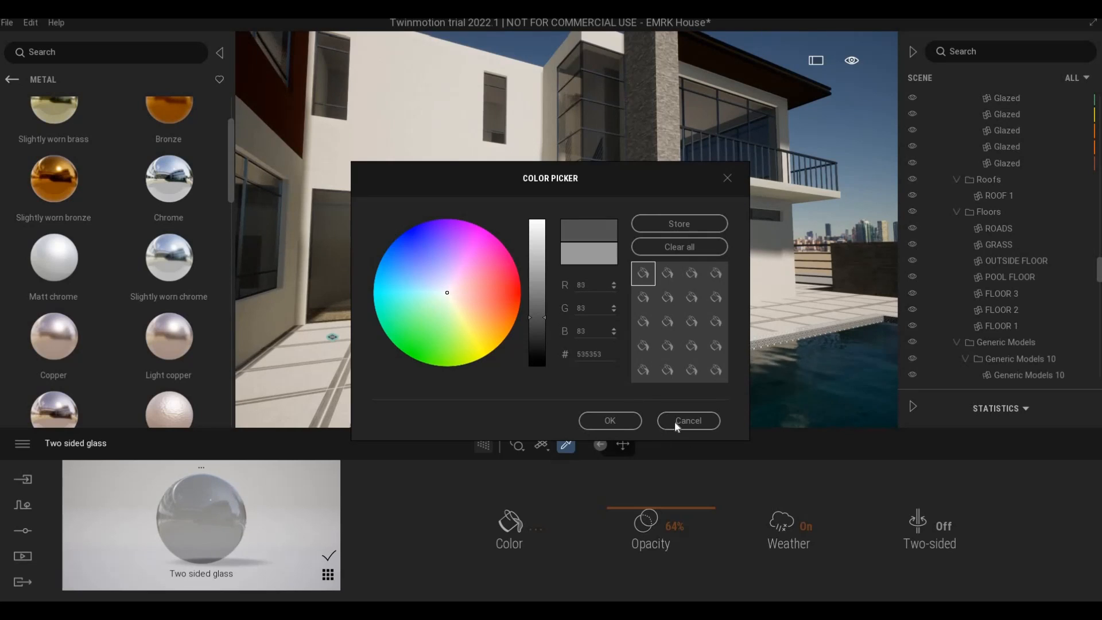
click(637, 419)
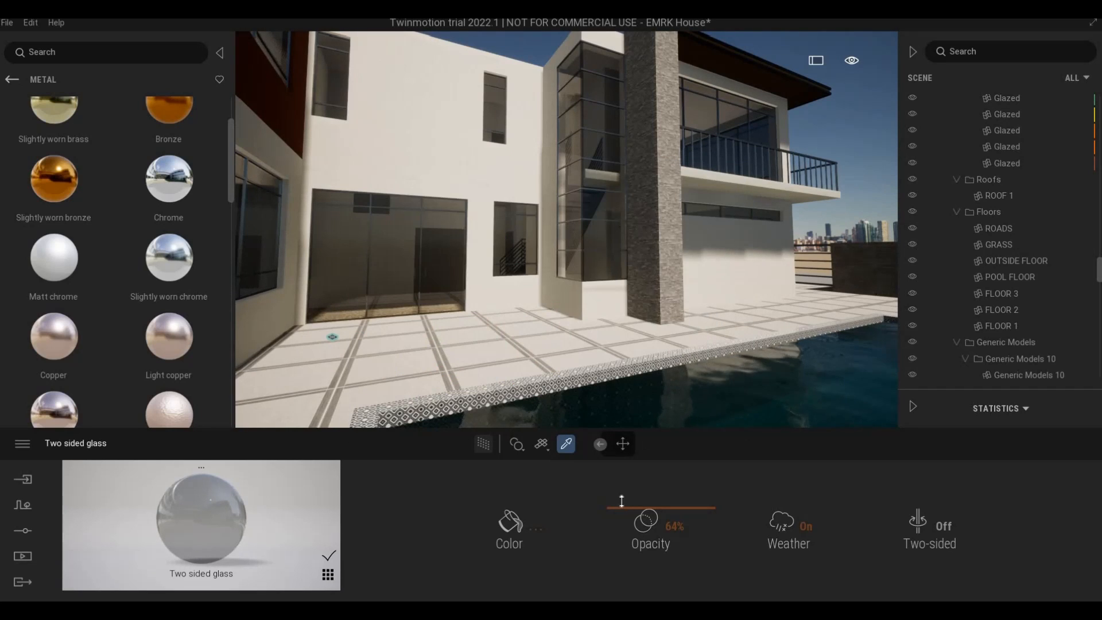
Step: Raise the opacity of the Two sided glass to 90% and stop sampling materials
drag(622, 501, 625, 479)
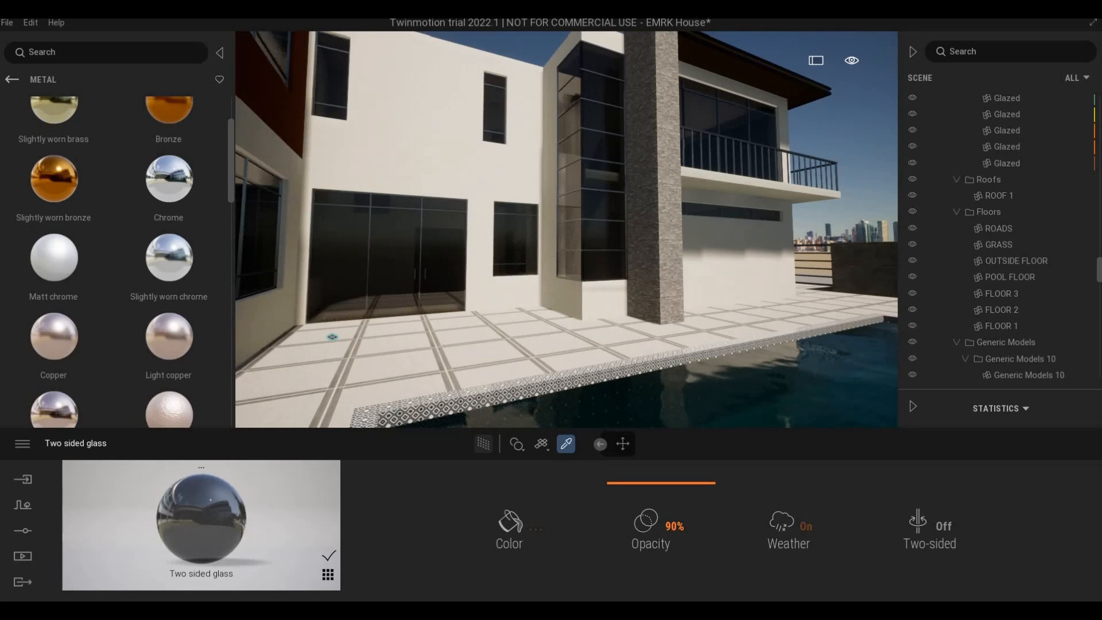
scroll(610, 369, down, 4)
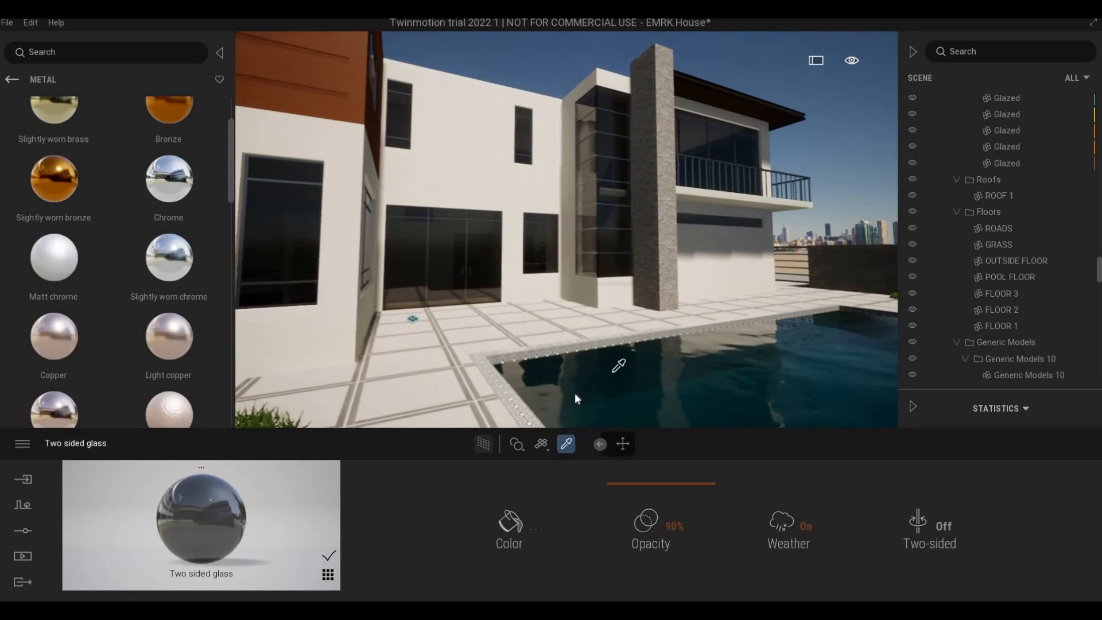
key(Escape)
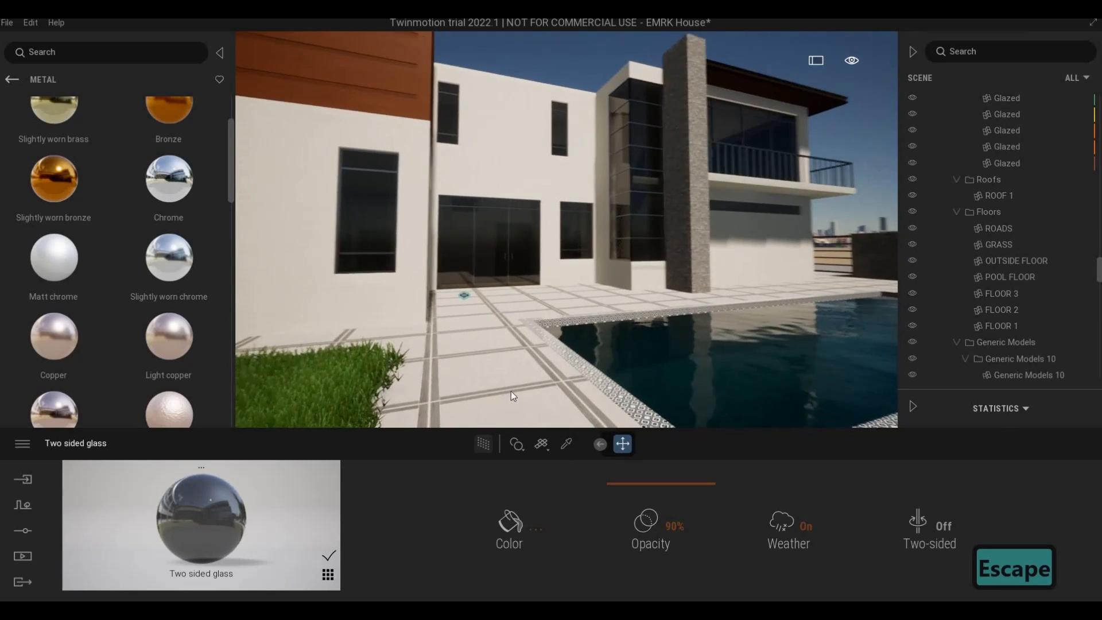
Step: Collapse the material library and the scene list to widen the view of the house
scroll(500, 392, down, 5)
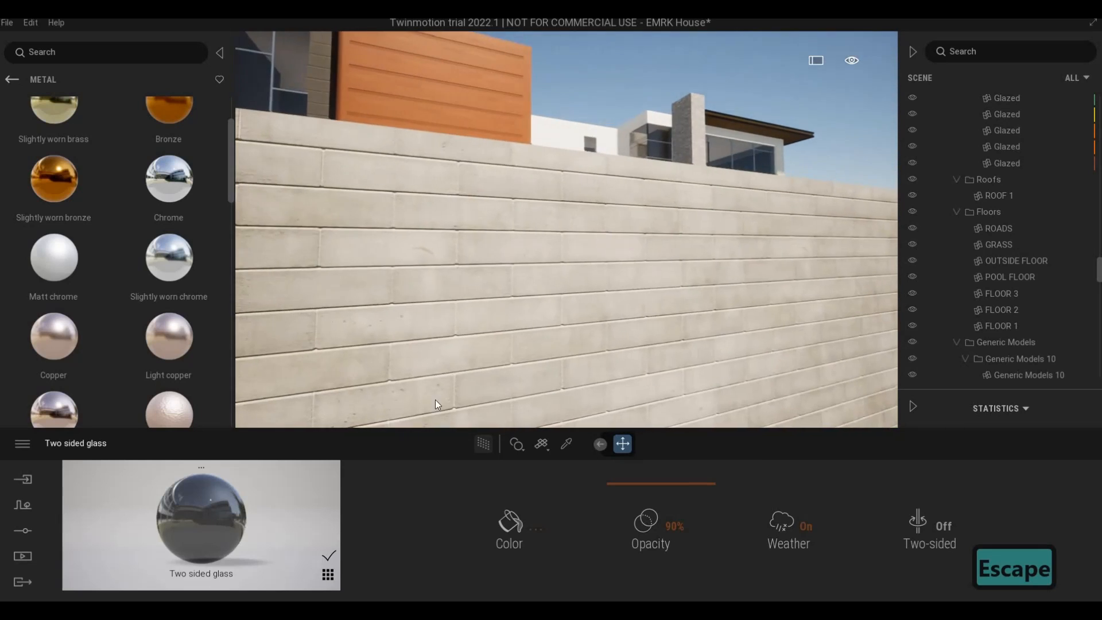
scroll(435, 400, up, 5)
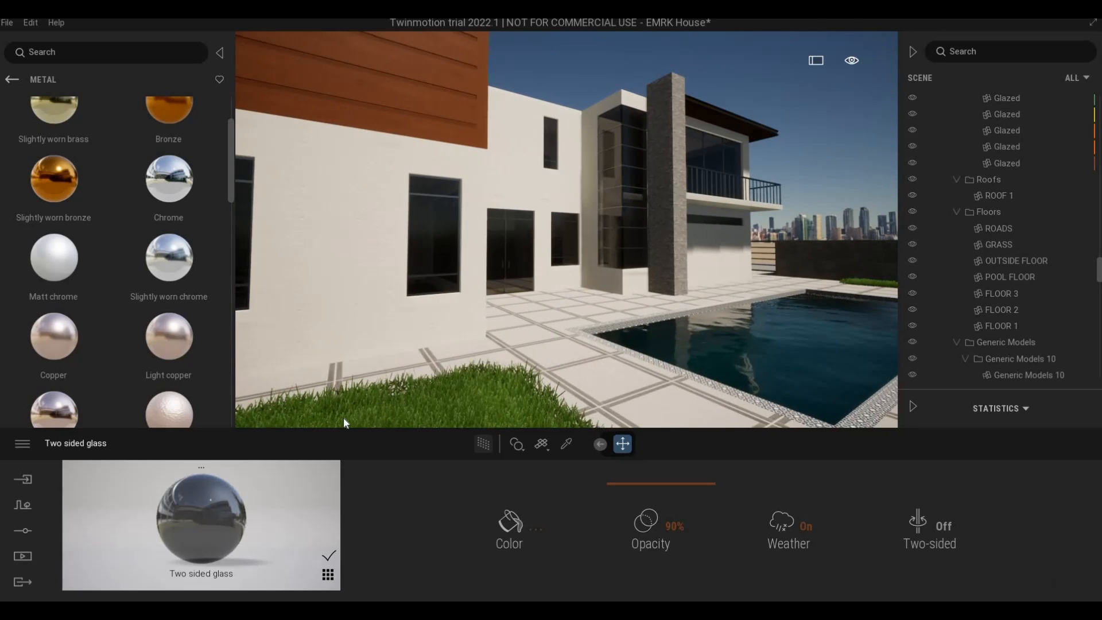
scroll(431, 356, down, 5)
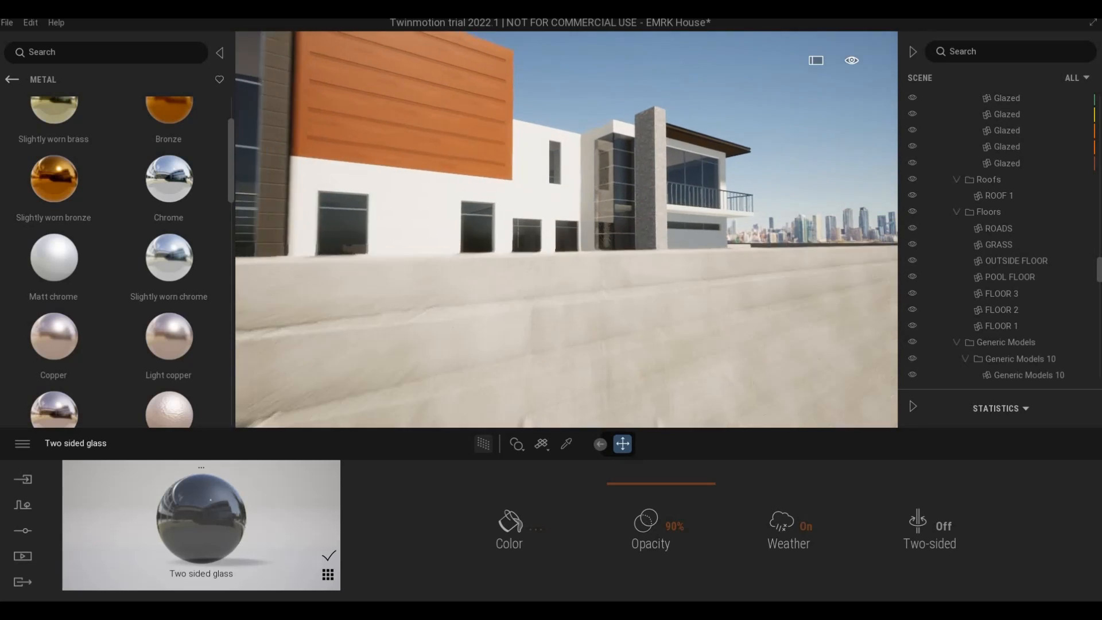
scroll(277, 211, up, 5)
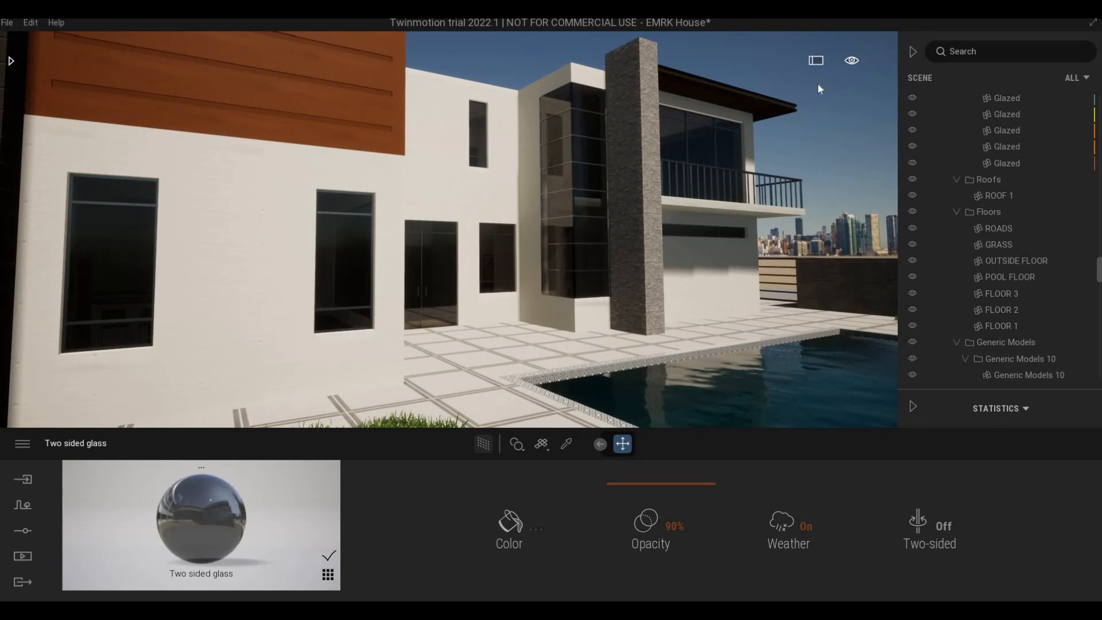
click(914, 52)
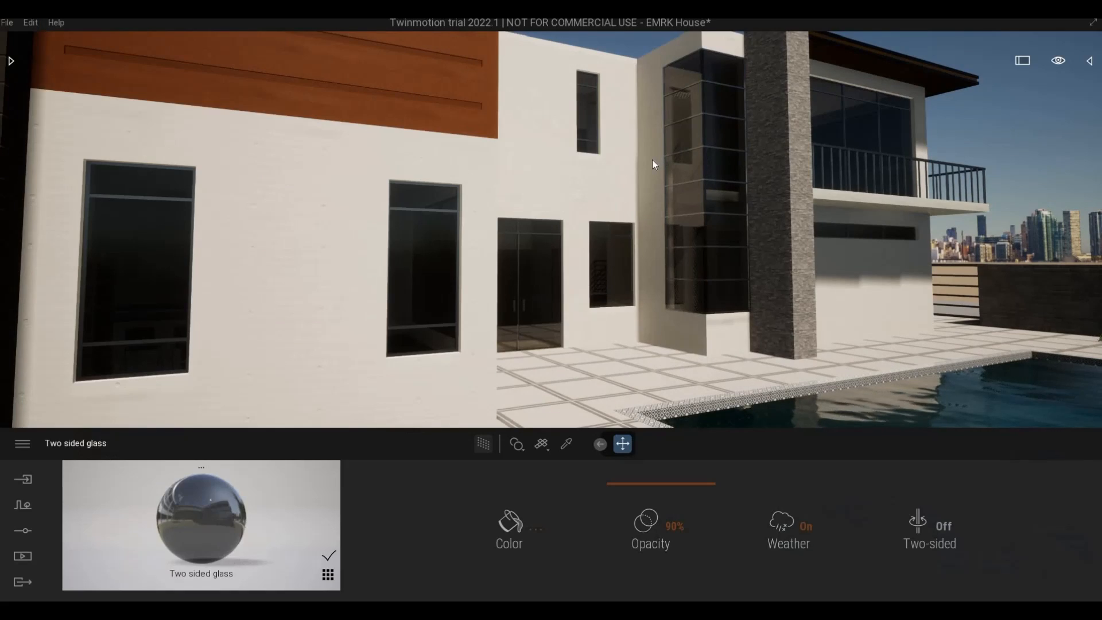
Step: Examine the darkened glass and facade materials from outside the boundary wall and around the pergola corner
scroll(546, 181, down, 5)
middle_drag(545, 180, 896, 135)
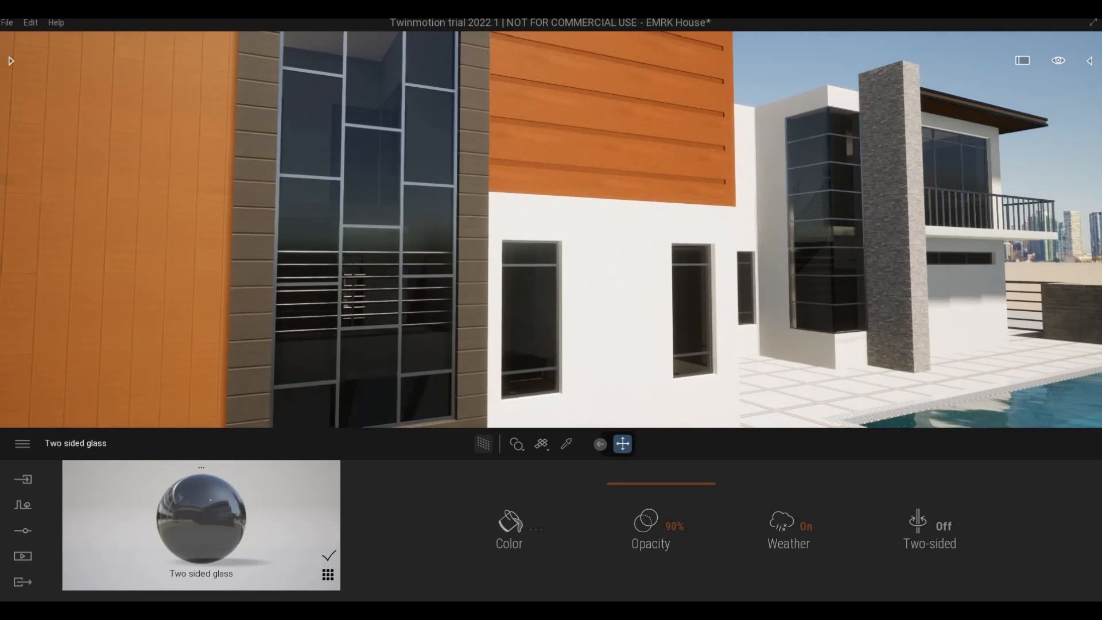
scroll(807, 225, down, 5)
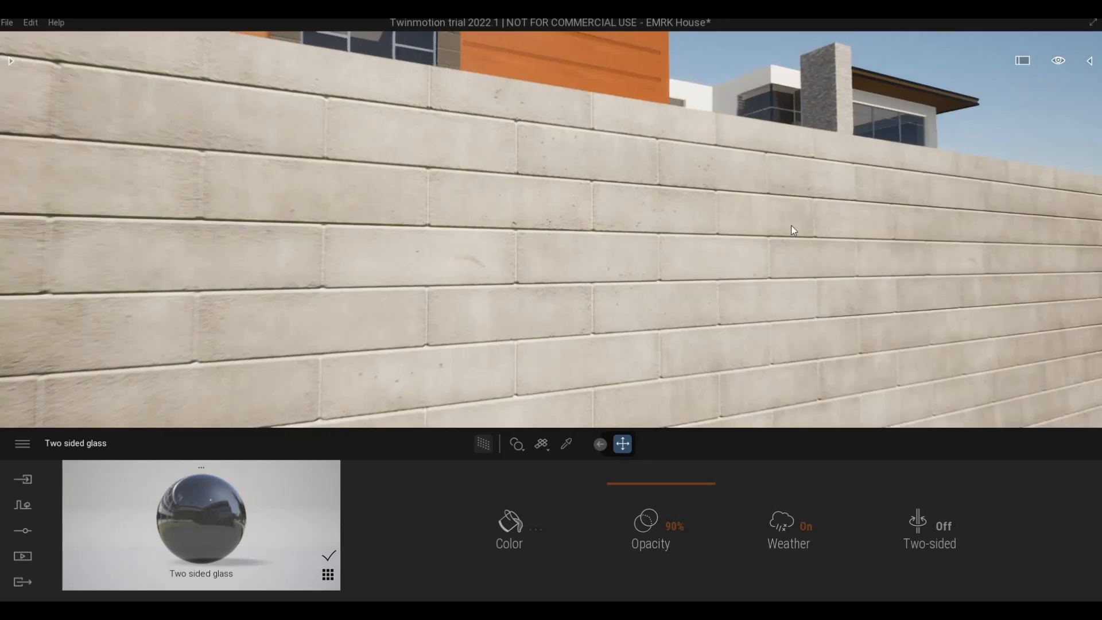
middle_drag(791, 225, 732, 288)
scroll(775, 271, down, 4)
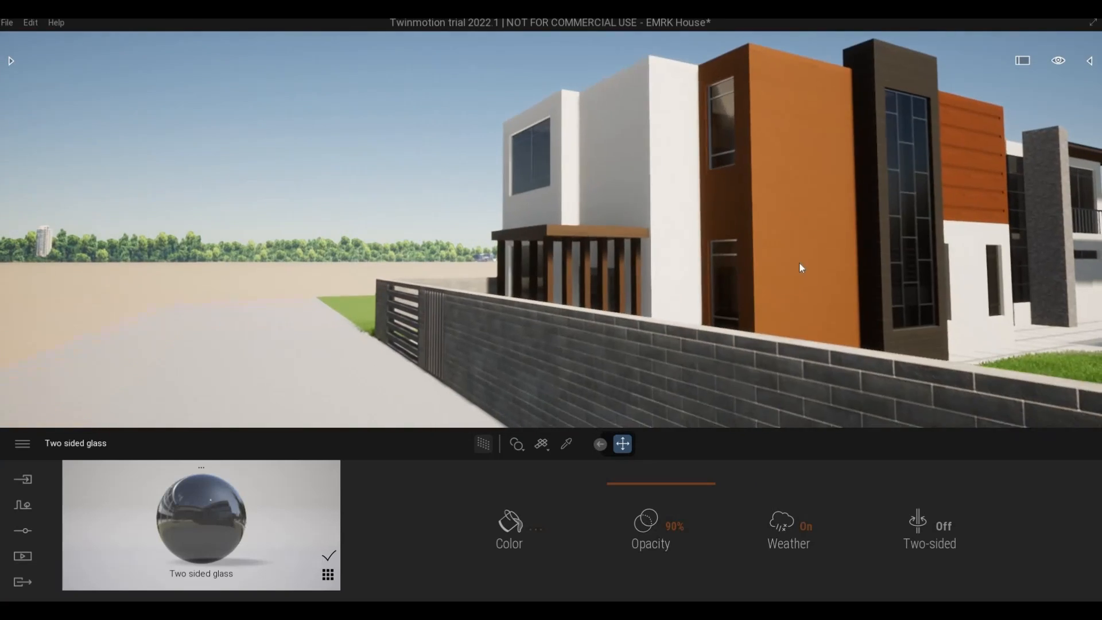
scroll(798, 262, down, 4)
scroll(759, 261, down, 2)
scroll(726, 282, up, 4)
scroll(731, 287, down, 3)
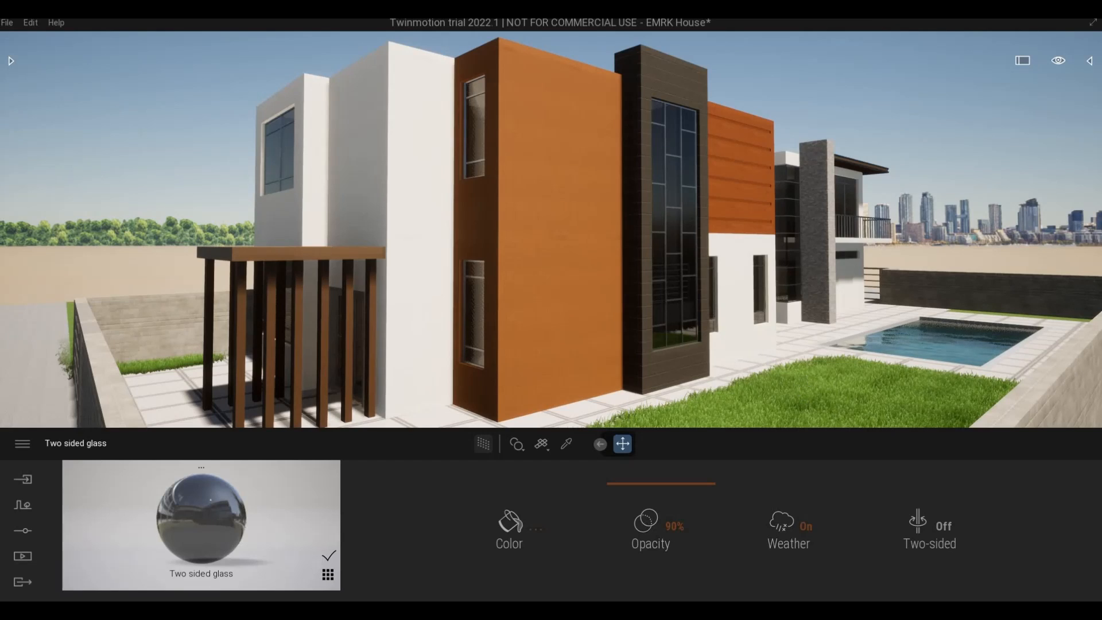
middle_drag(802, 376, 775, 408)
scroll(802, 376, up, 3)
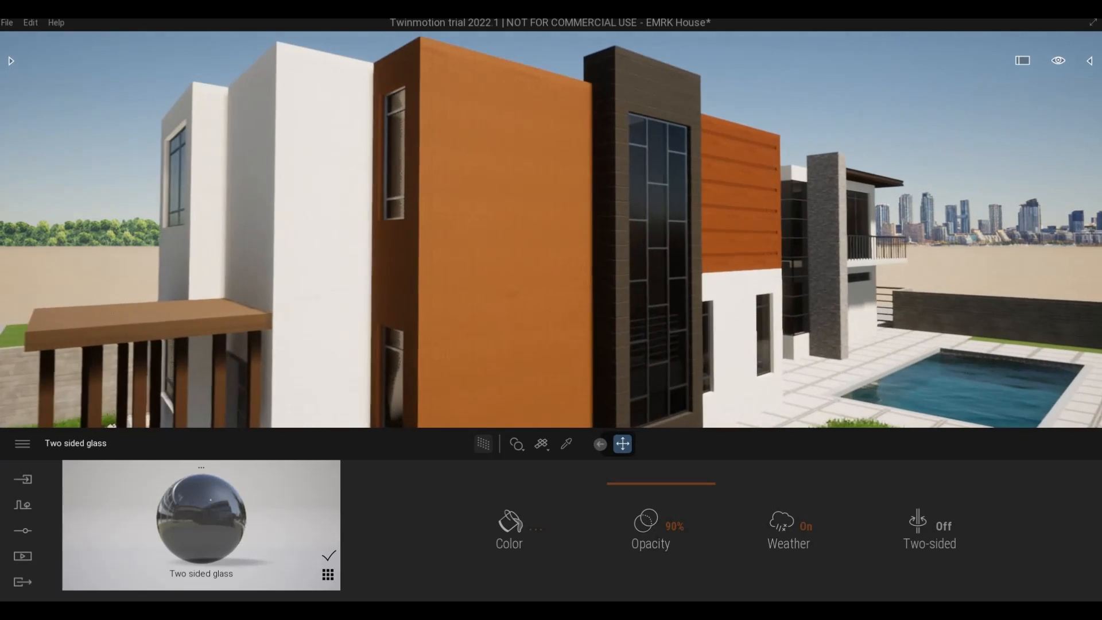
Step: Inspect the tinted windows, walls, lawn and pool terrace up close along the side of the house, and again from farther back
right_drag(863, 343, 853, 370)
scroll(862, 382, up, 2)
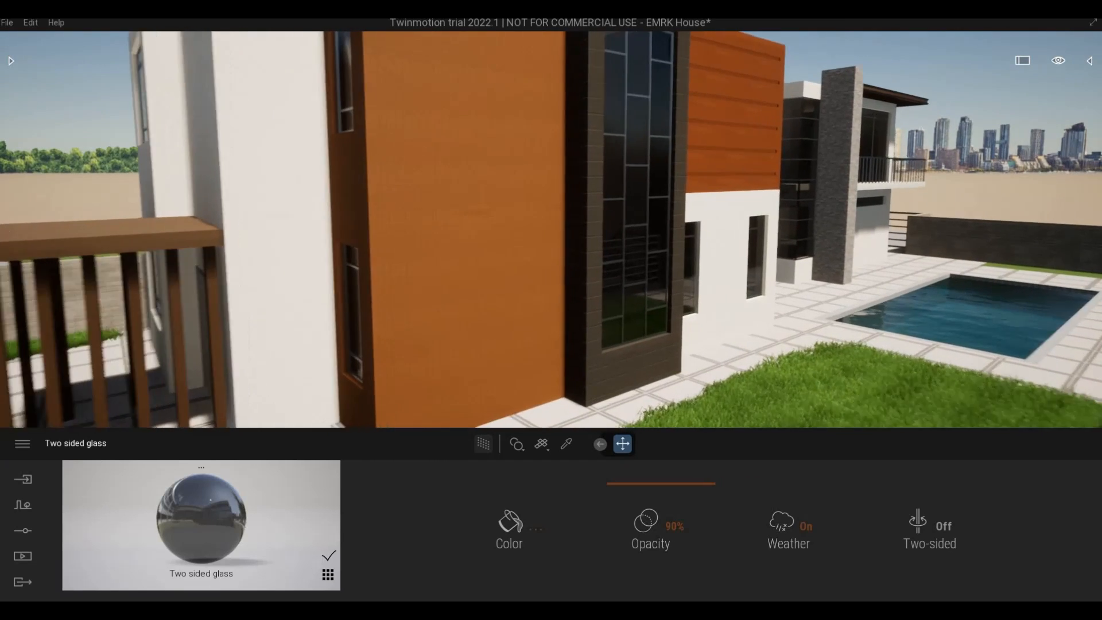
scroll(864, 380, up, 2)
middle_drag(891, 370, 935, 346)
right_drag(882, 381, 899, 369)
scroll(900, 369, up, 1)
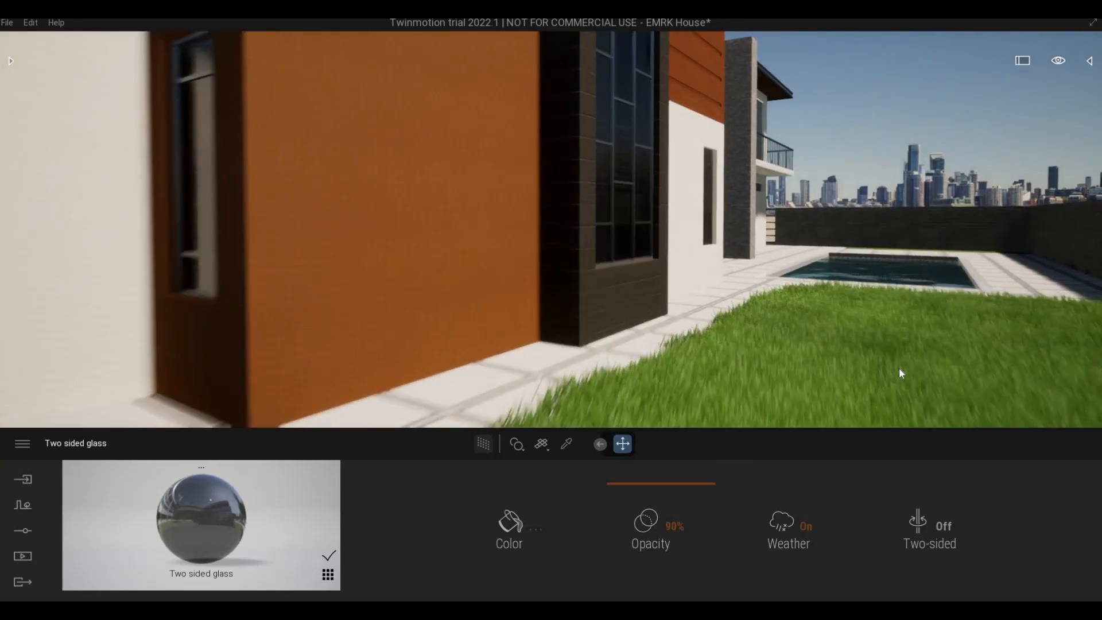
middle_drag(899, 370, 880, 373)
scroll(880, 344, up, 2)
middle_drag(976, 316, 945, 329)
scroll(818, 341, up, 2)
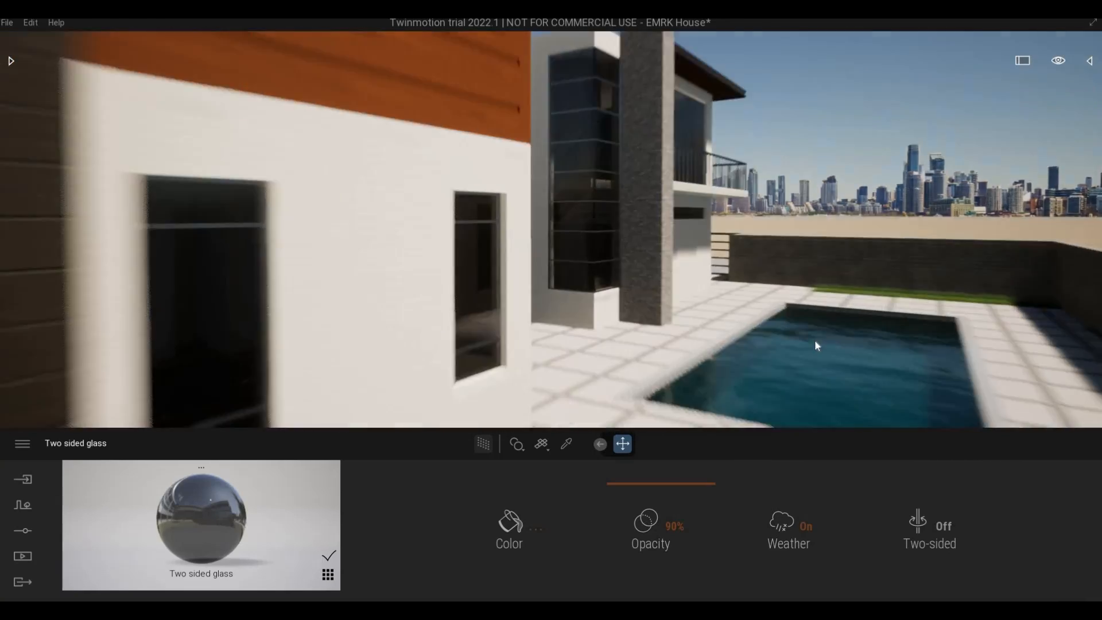
middle_drag(815, 341, 765, 328)
scroll(764, 328, up, 2)
scroll(751, 329, down, 2)
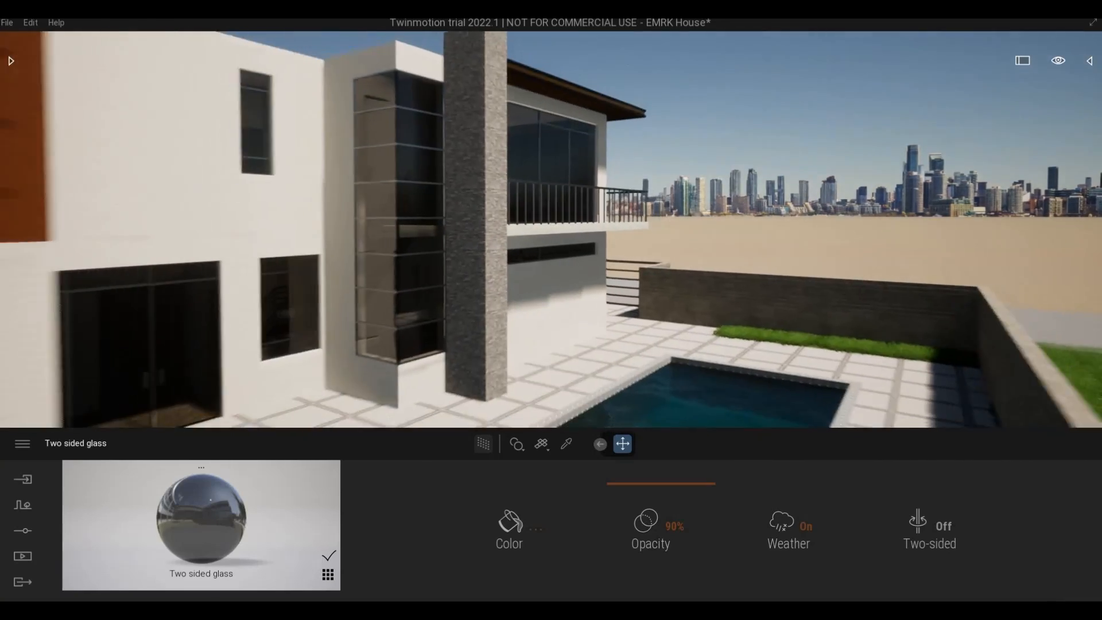
scroll(751, 330, down, 2)
right_drag(751, 330, 723, 331)
middle_drag(723, 331, 776, 325)
scroll(780, 318, down, 2)
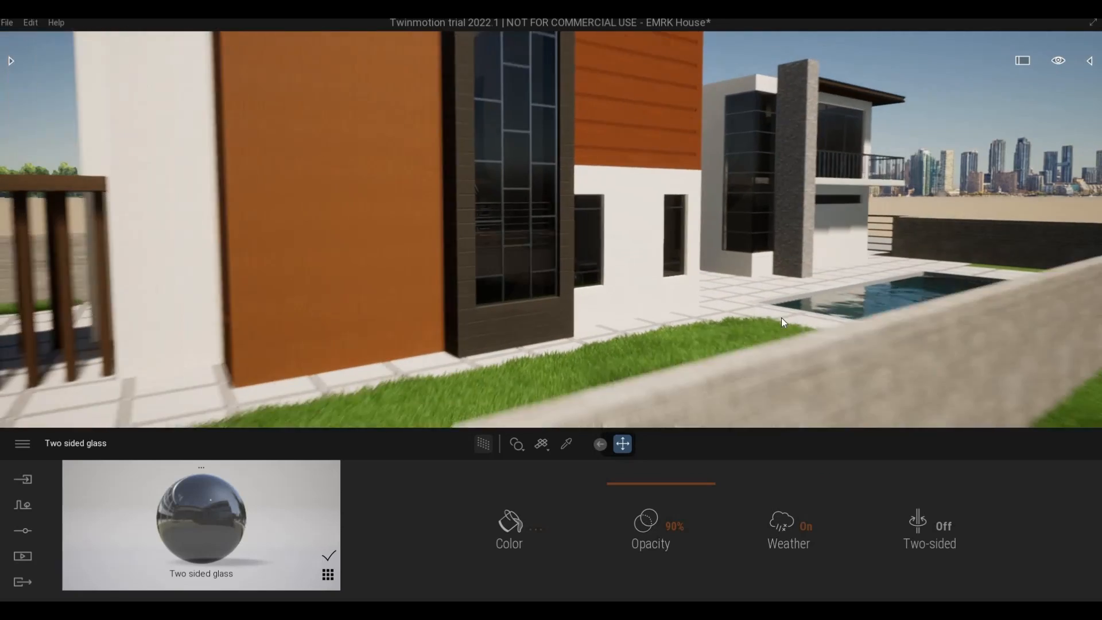
scroll(781, 318, down, 2)
right_drag(718, 340, 670, 339)
scroll(648, 340, down, 3)
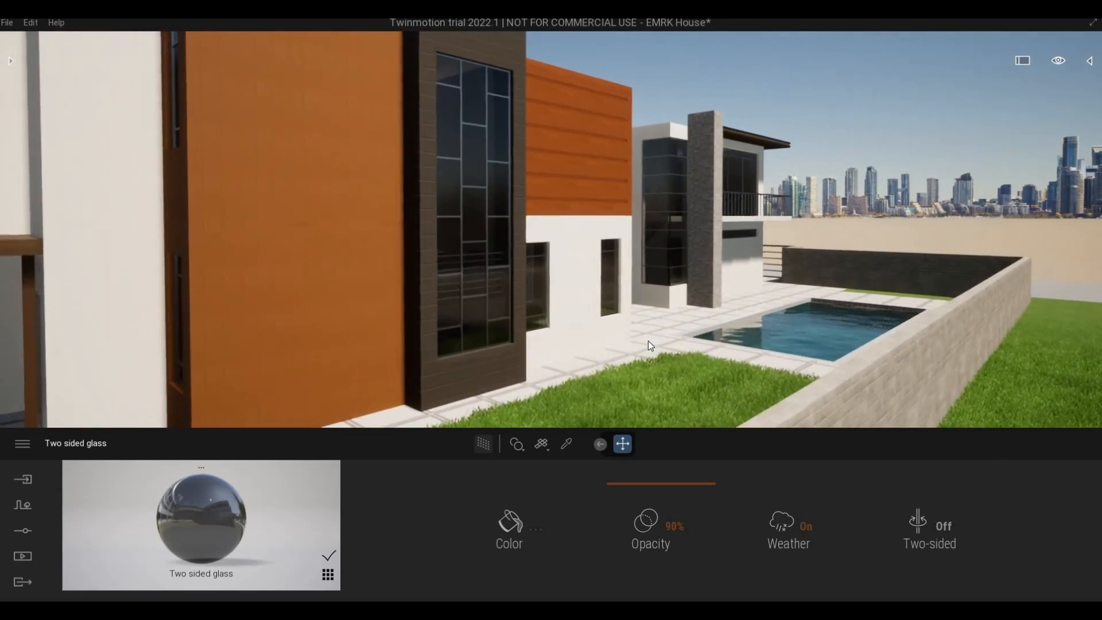
scroll(649, 340, down, 3)
scroll(584, 316, down, 2)
scroll(584, 315, up, 2)
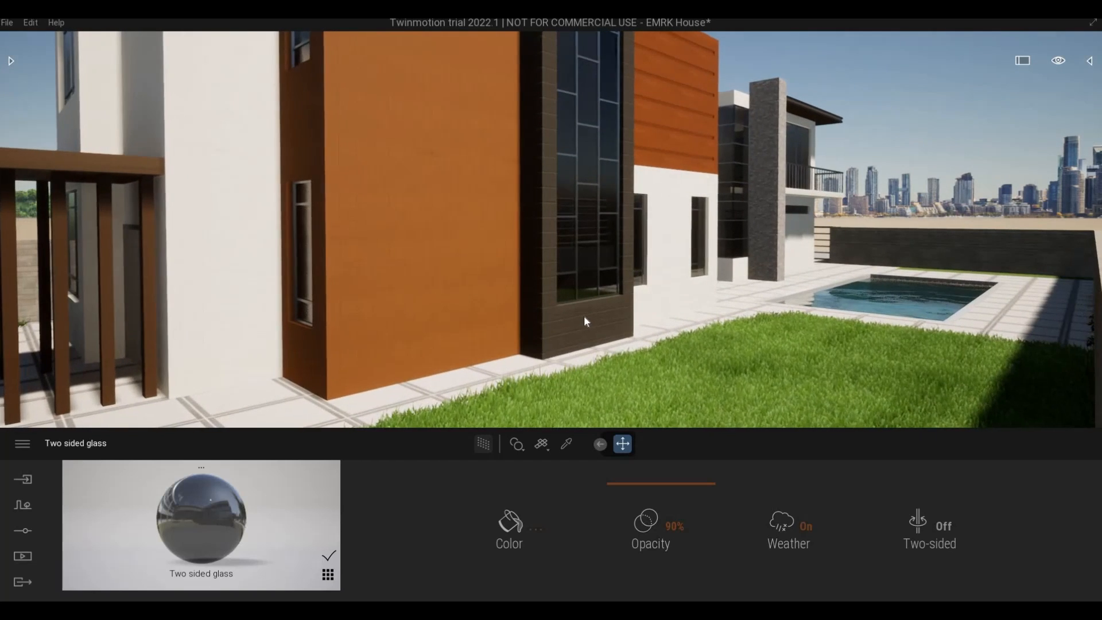